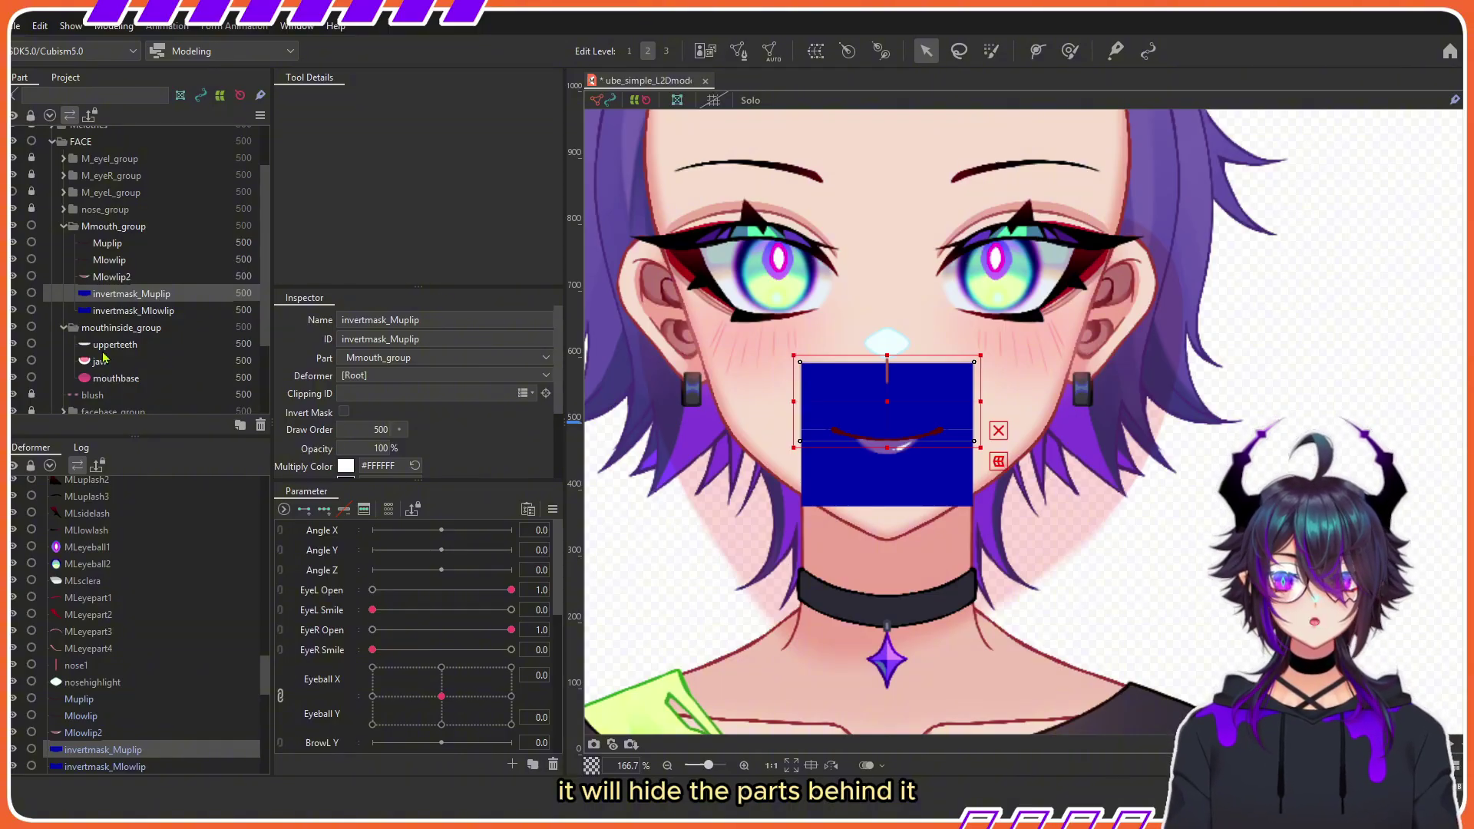
# Step: Hide invertmask_Muplip and invertmask_Mlowlip, and collapse and hide the mouthinside_group
pyautogui.click(13, 295)
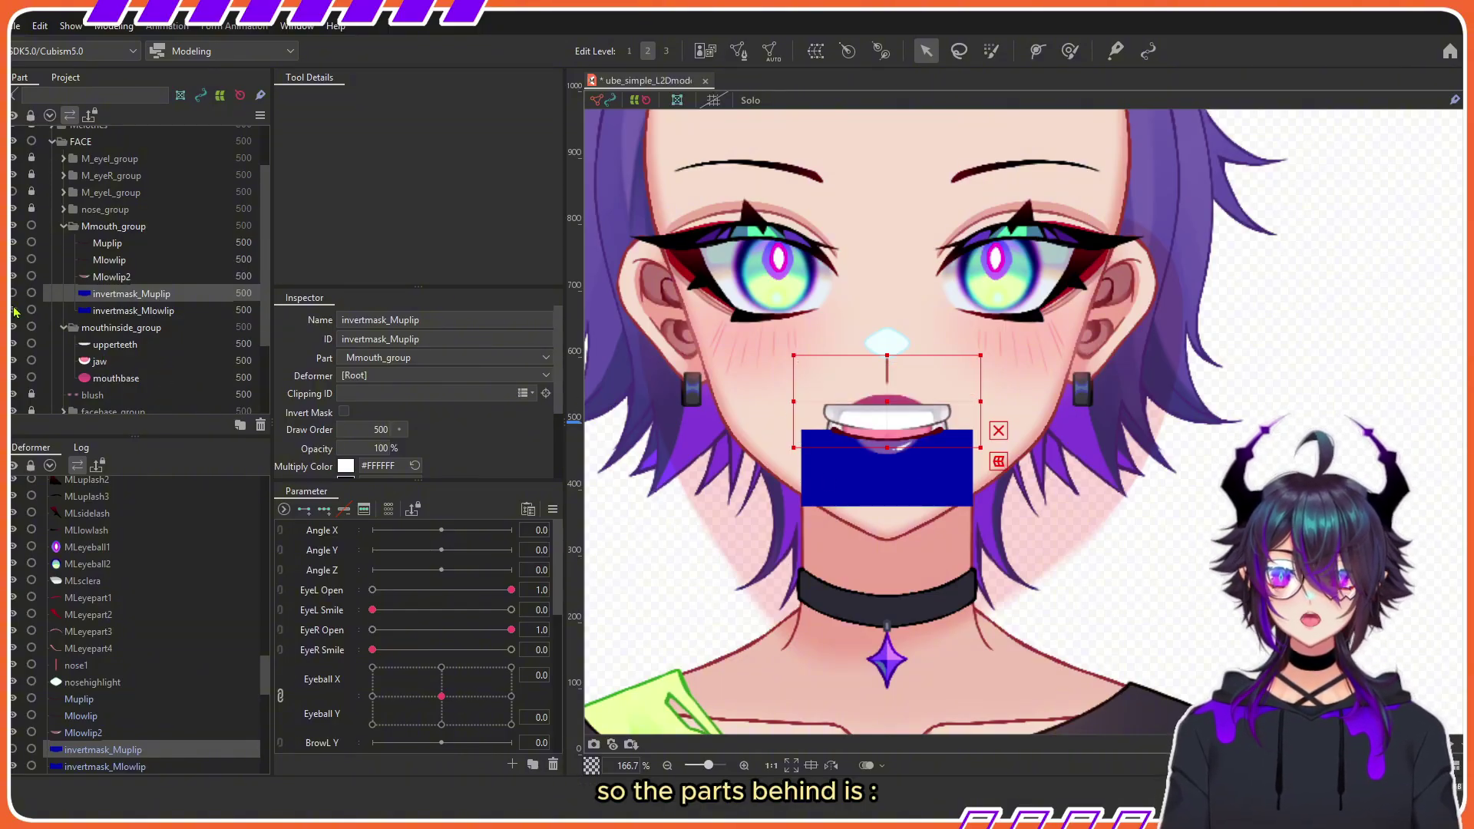
pyautogui.click(13, 310)
pyautogui.click(898, 428)
pyautogui.scroll(3, 910, 403)
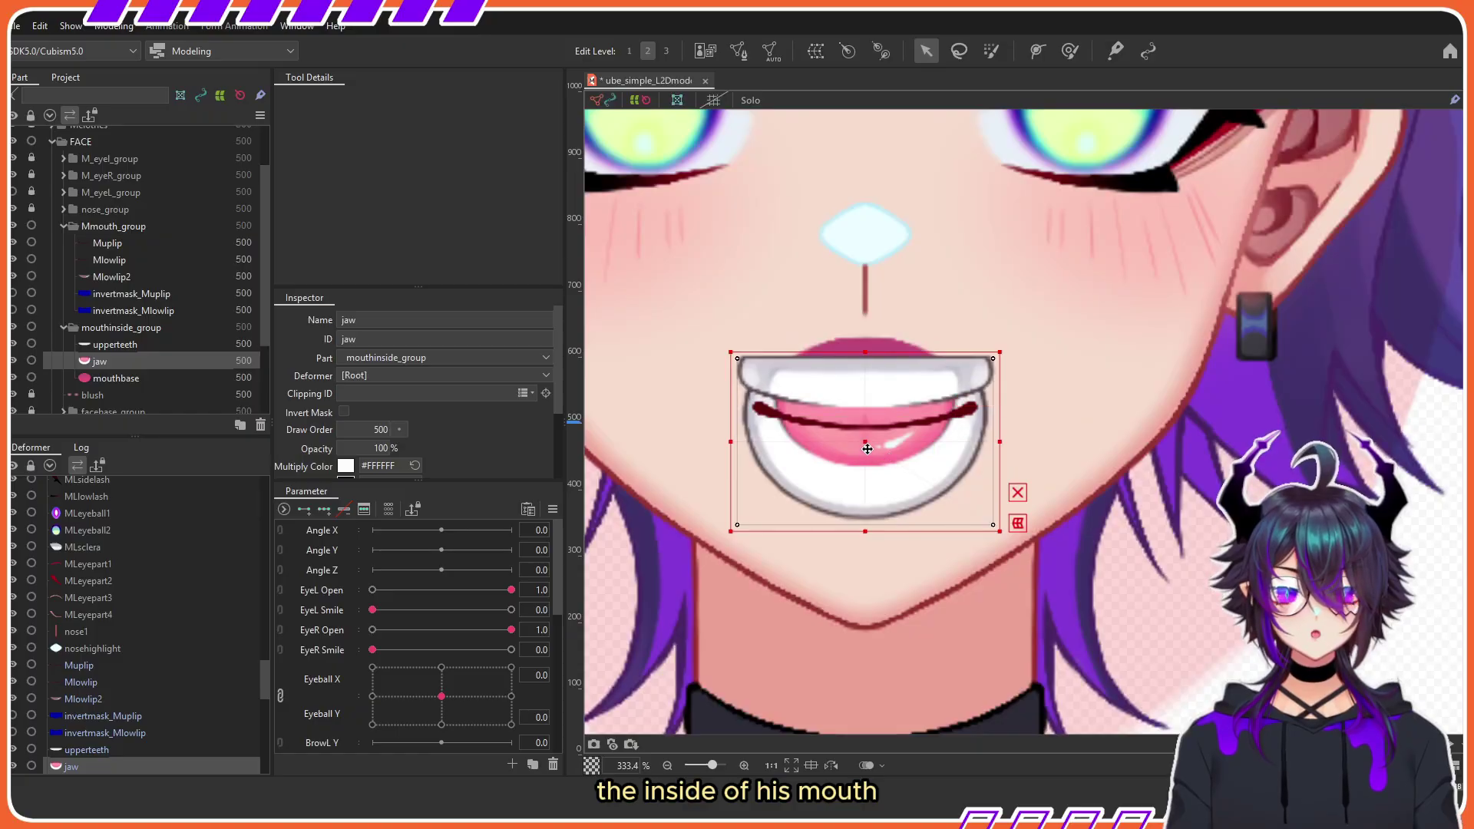
pyautogui.click(64, 328)
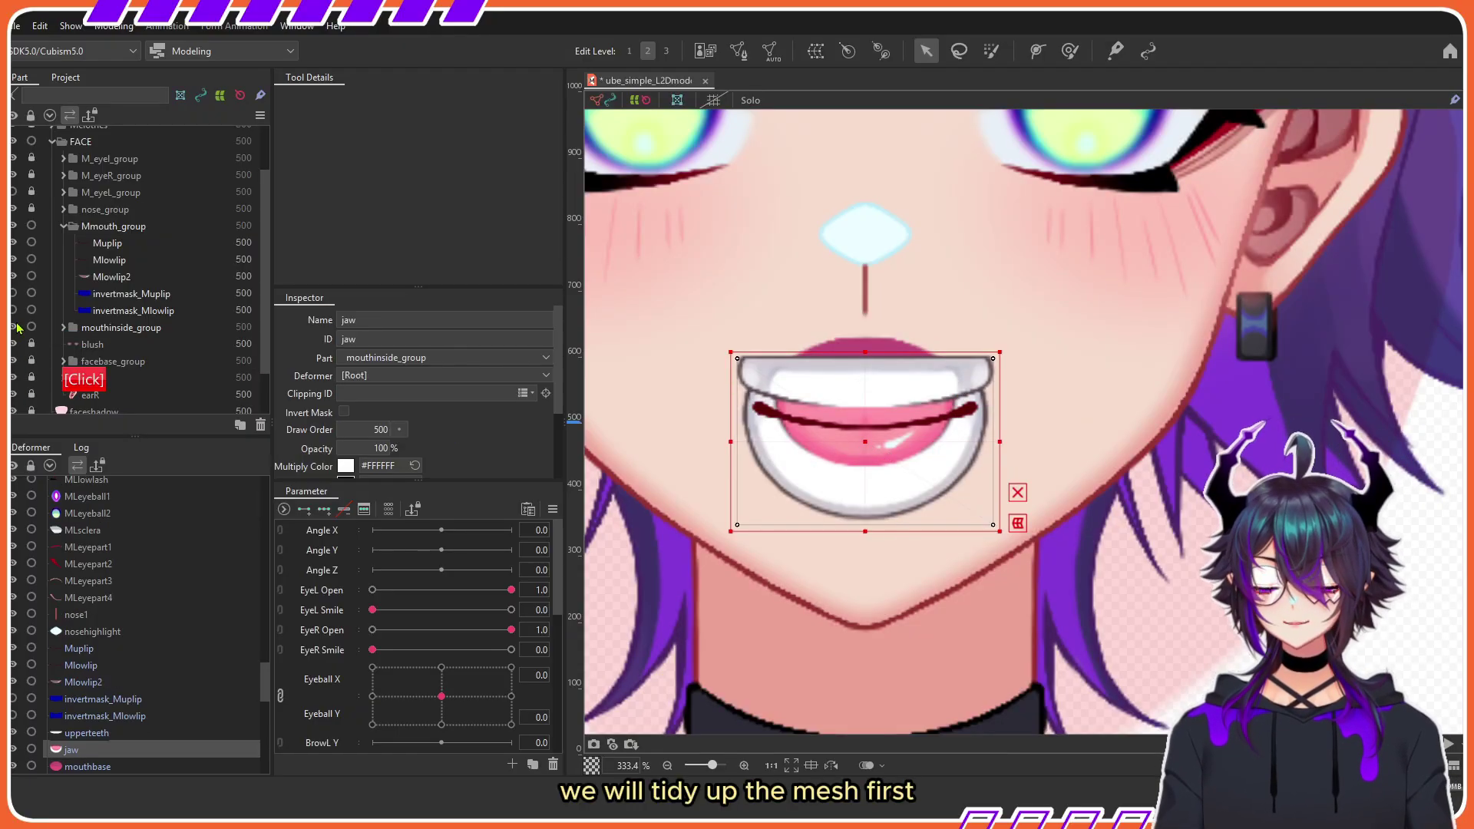
pyautogui.click(13, 328)
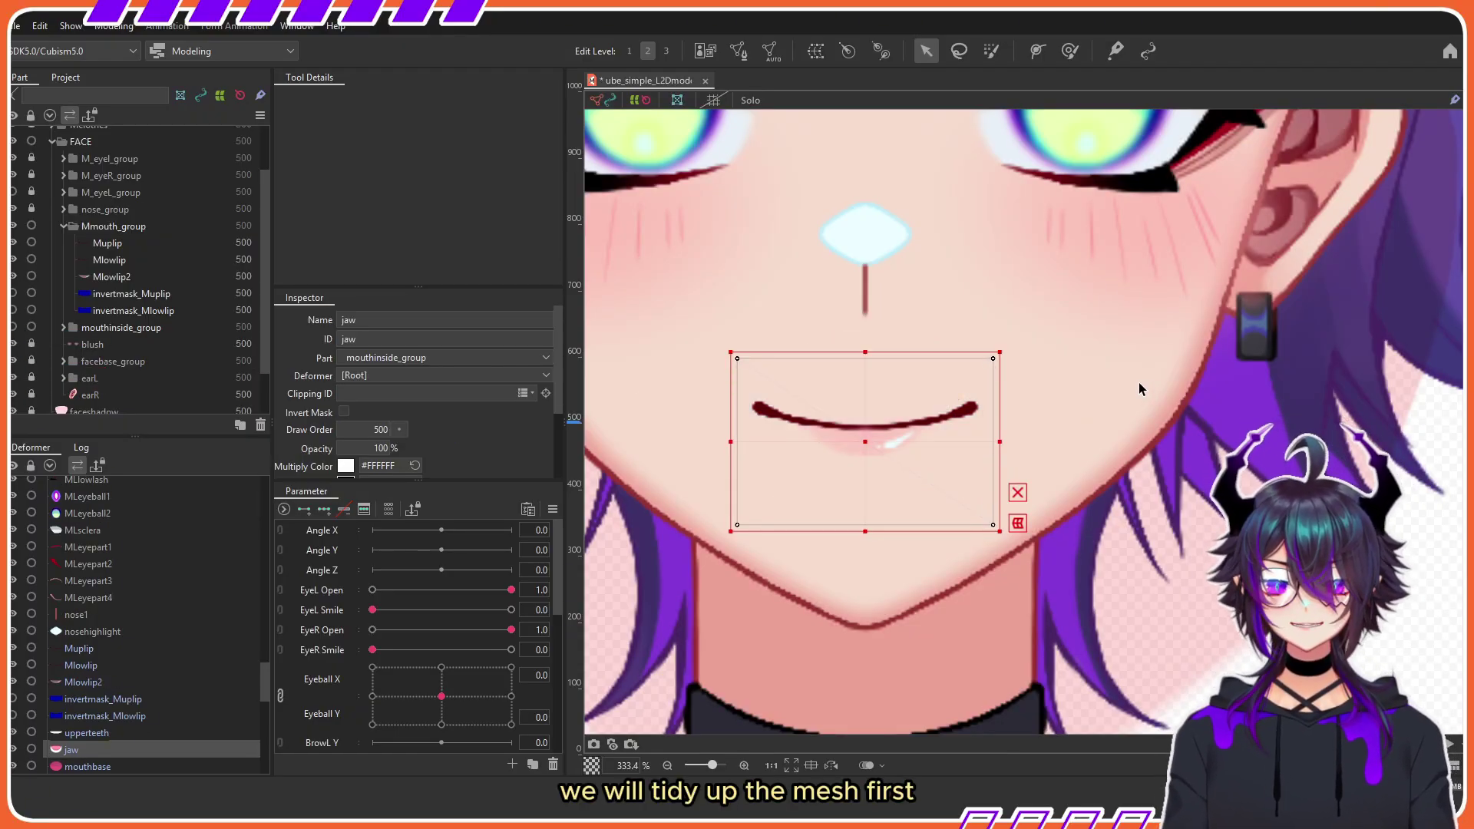
# Step: Isolate Muplip by hiding Mlowlip and Mlowlip2, and clear its default mesh in mesh edit mode
pyautogui.click(108, 243)
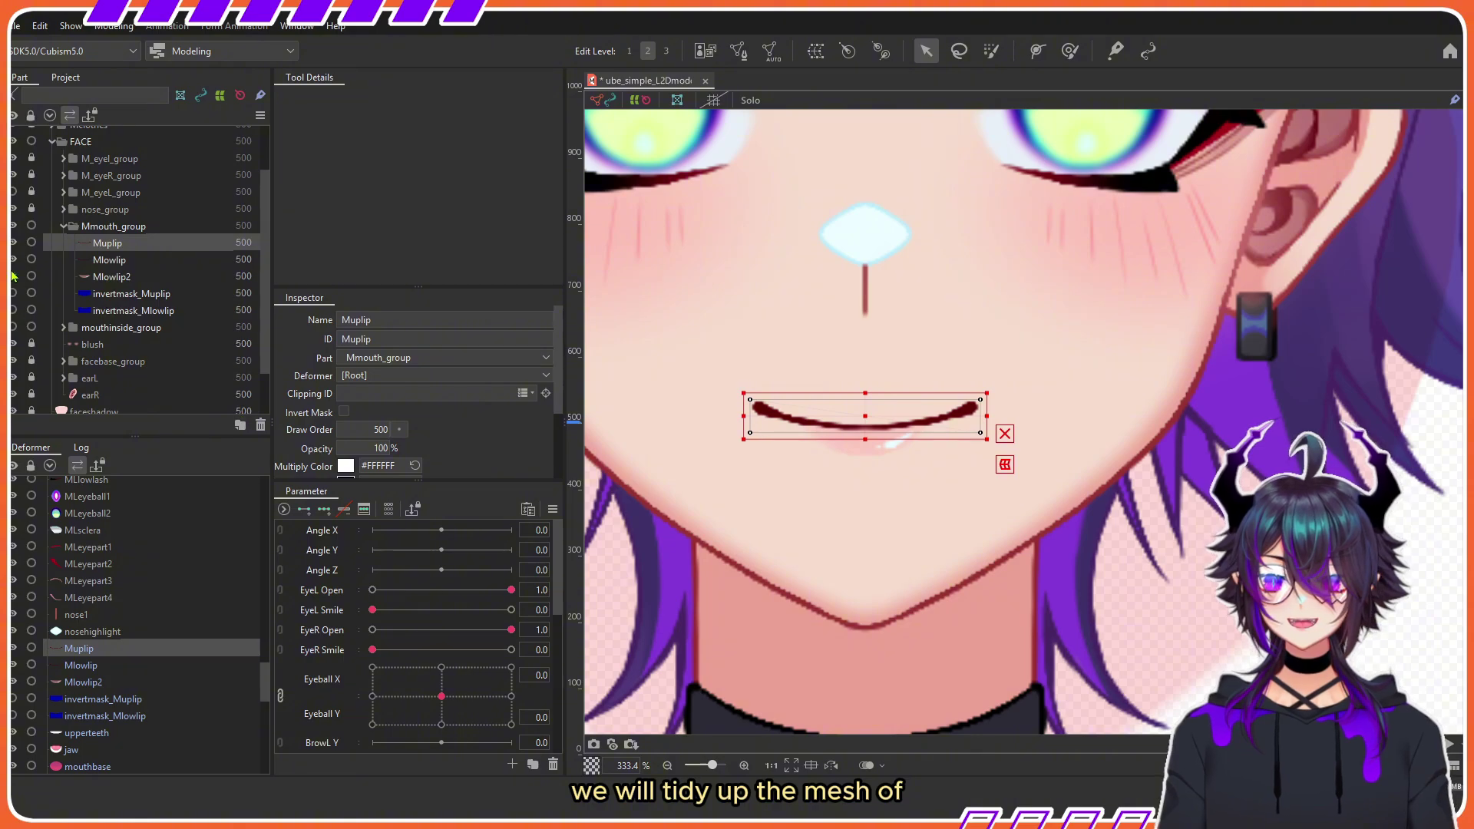
pyautogui.moveTo(13, 260); pyautogui.dragTo(14, 272)
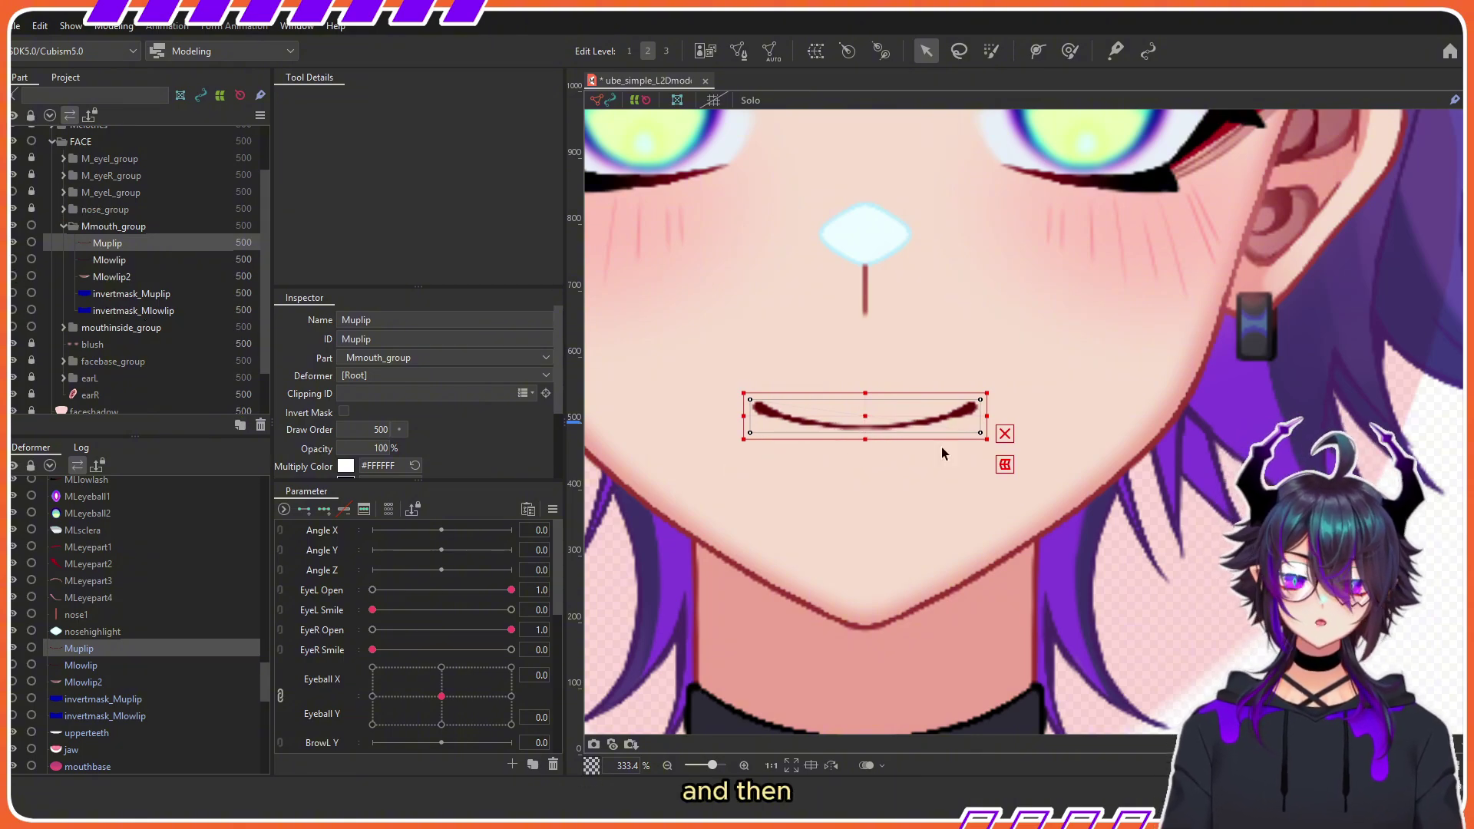
pyautogui.doubleClick(863, 420)
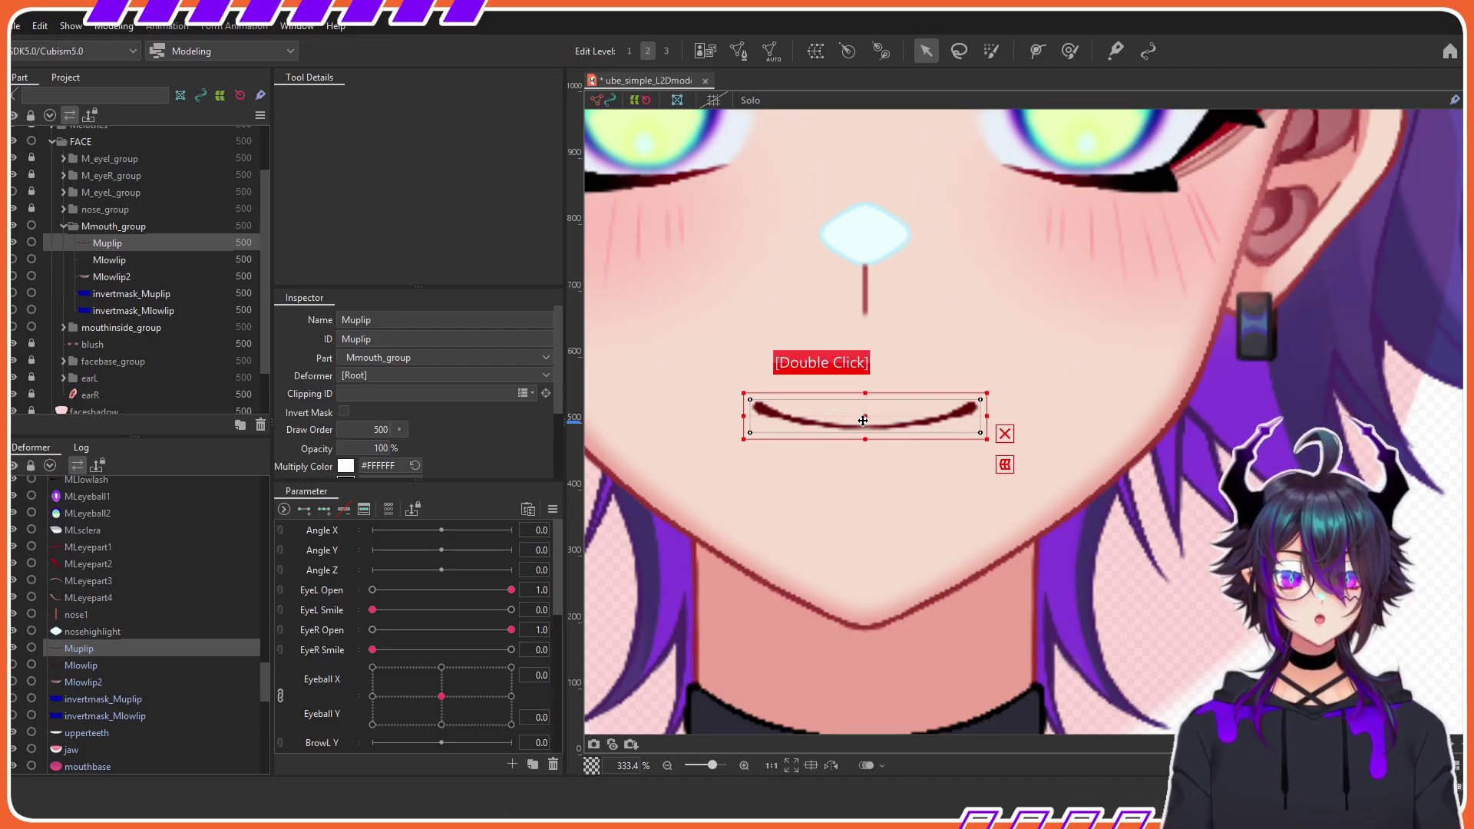
pyautogui.moveTo(1083, 384); pyautogui.dragTo(1090, 418)
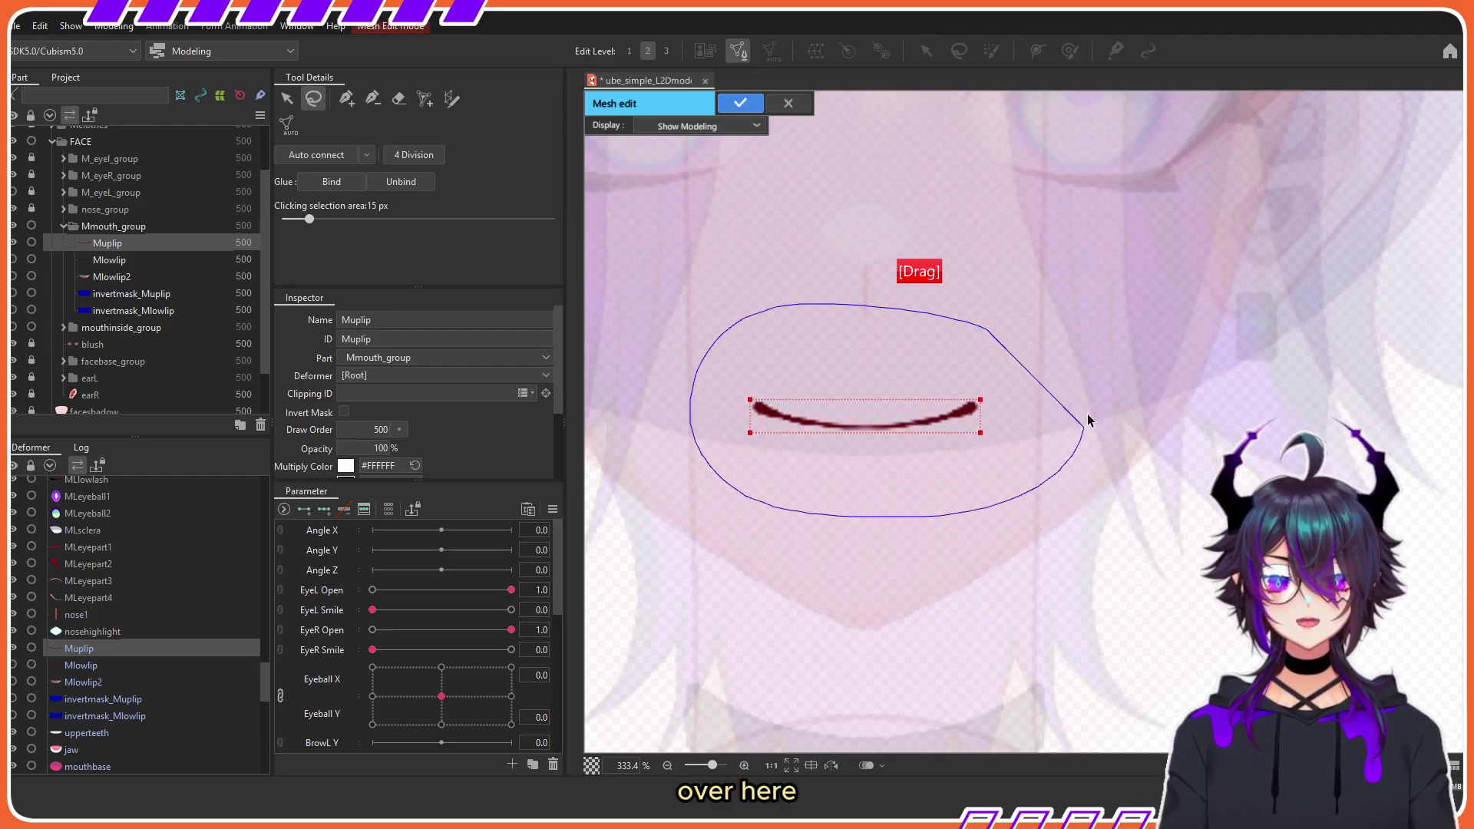
# Step: Stroke a mirrored mesh along the Muplip line with Mirror Edit on, mesh width 6 and repeated density 3
pyautogui.click(449, 99)
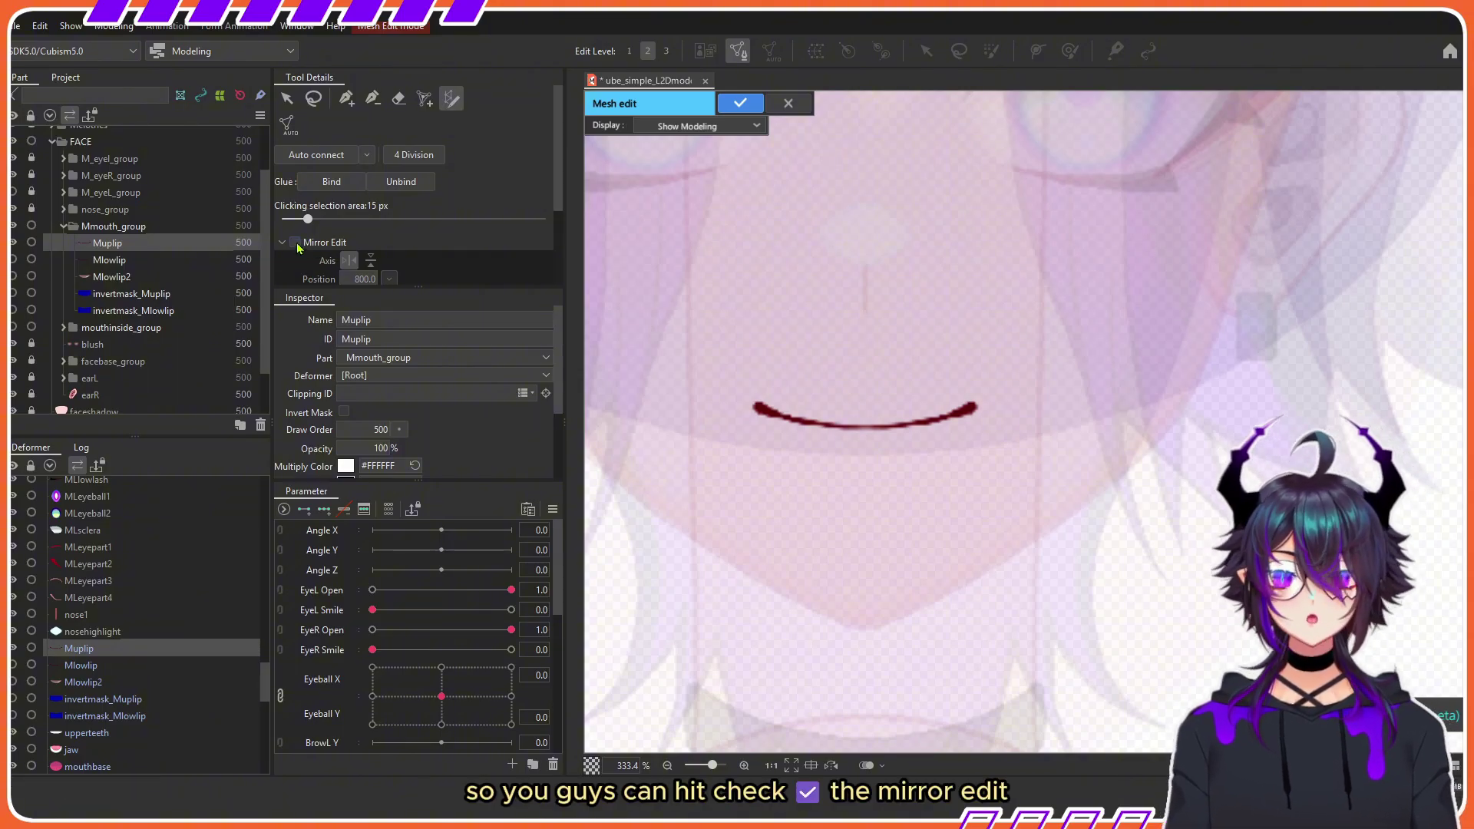
pyautogui.click(296, 243)
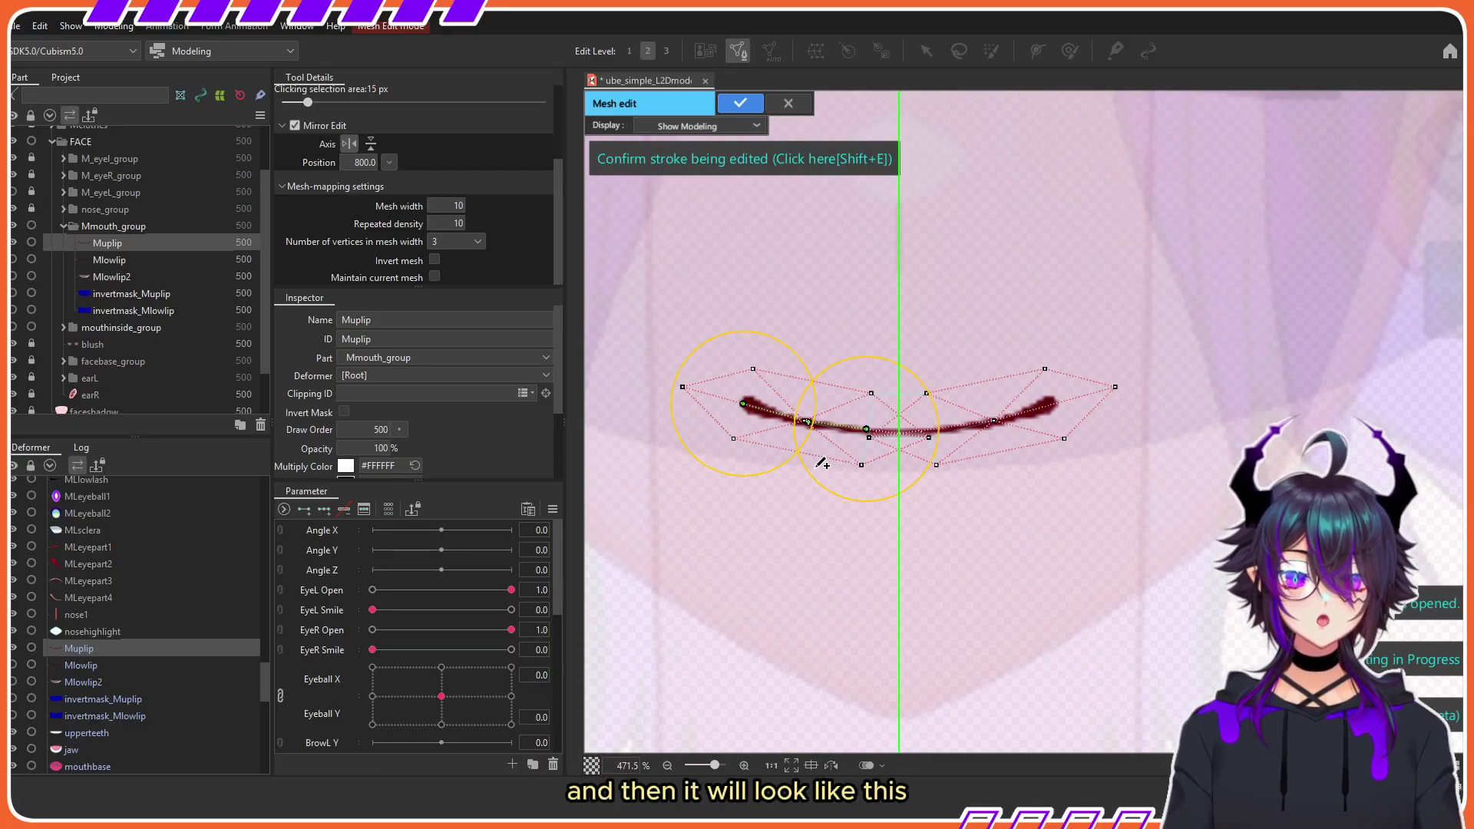
pyautogui.scroll(2, 791, 377)
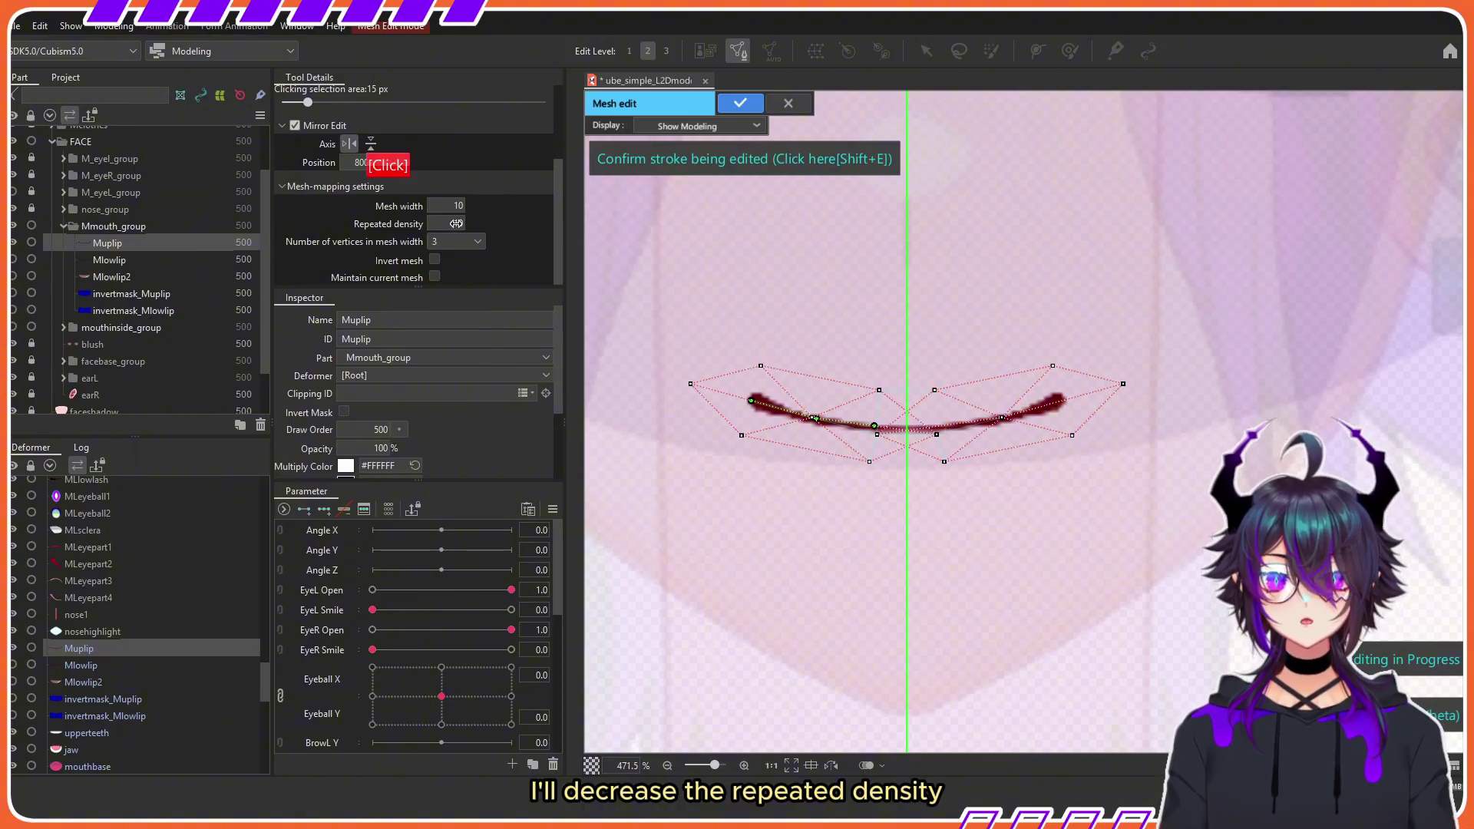
pyautogui.moveTo(456, 224); pyautogui.dragTo(439, 208)
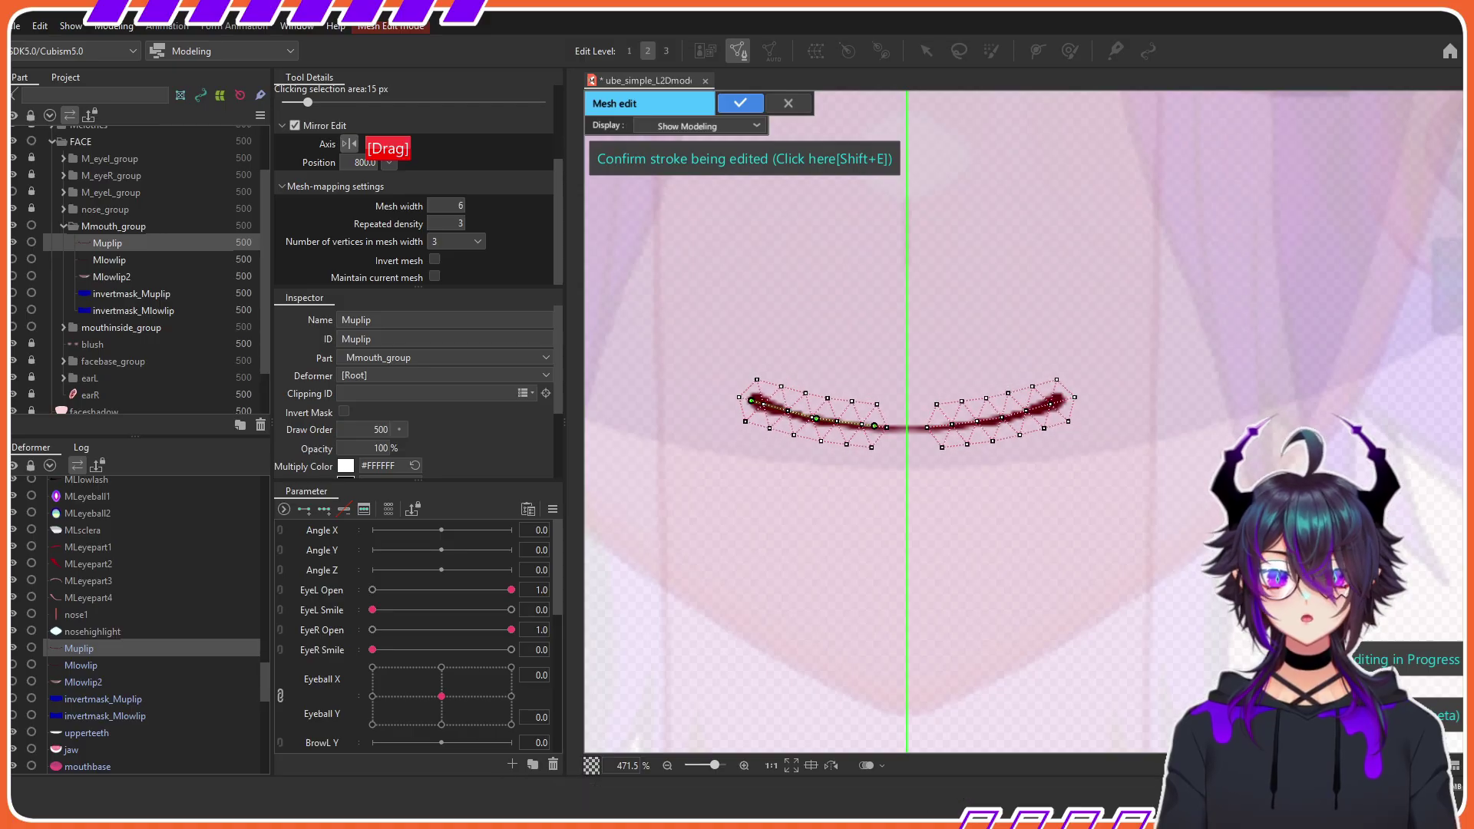
# Step: Extend the Muplip mesh stroke to the mirror axis at the lip's center and confirm the stroke
pyautogui.scroll(2, 829, 427)
pyautogui.moveTo(892, 427)
pyautogui.mouseDown()
pyautogui.moveTo(929, 428)
pyautogui.moveTo(796, 422)
pyautogui.mouseUp()
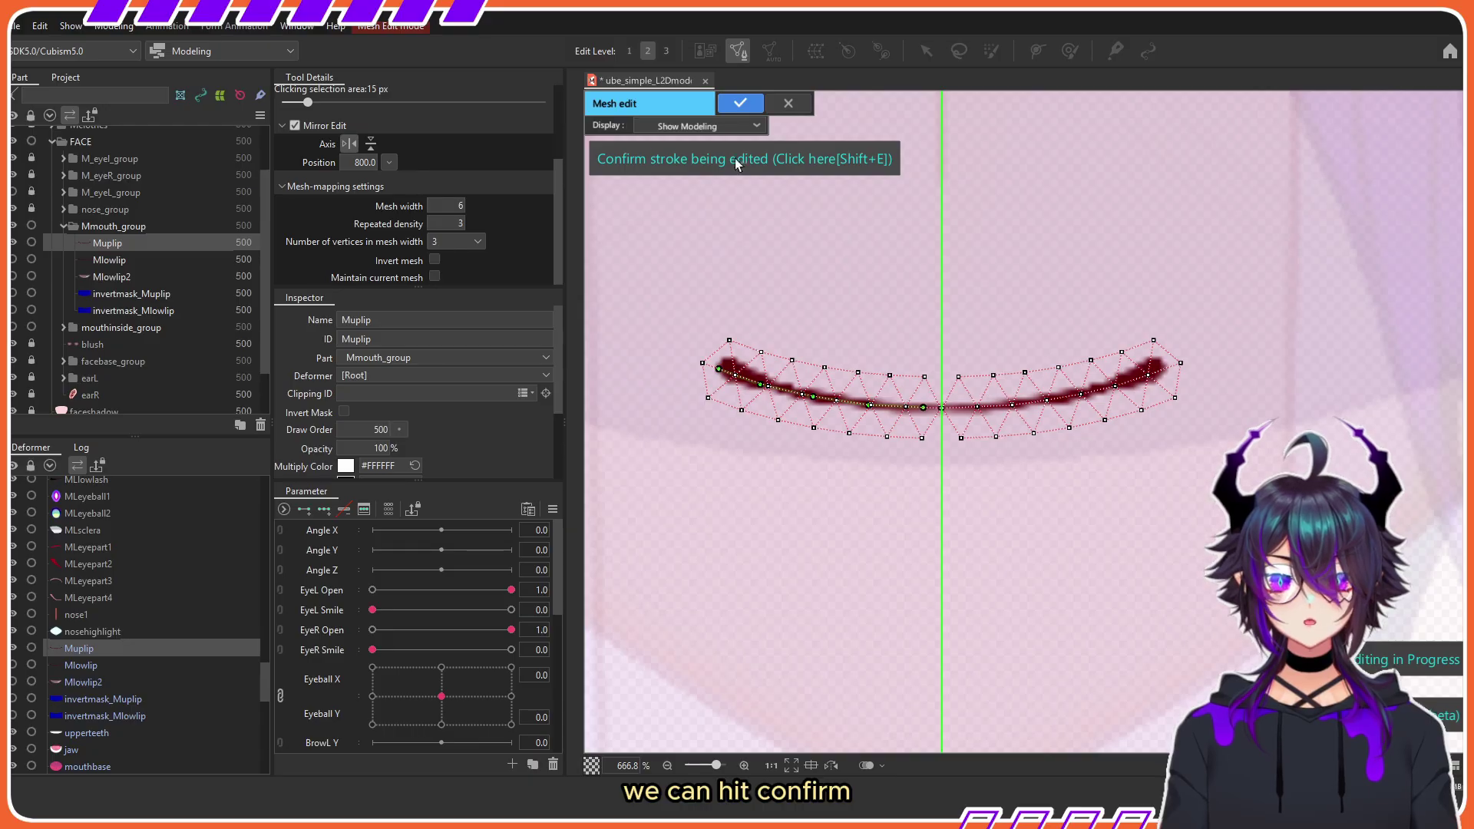
pyautogui.click(772, 158)
# Step: Connect the two upper mesh points on either side of the mirror axis with the Add Point tool
pyautogui.scroll(3, 483, 198)
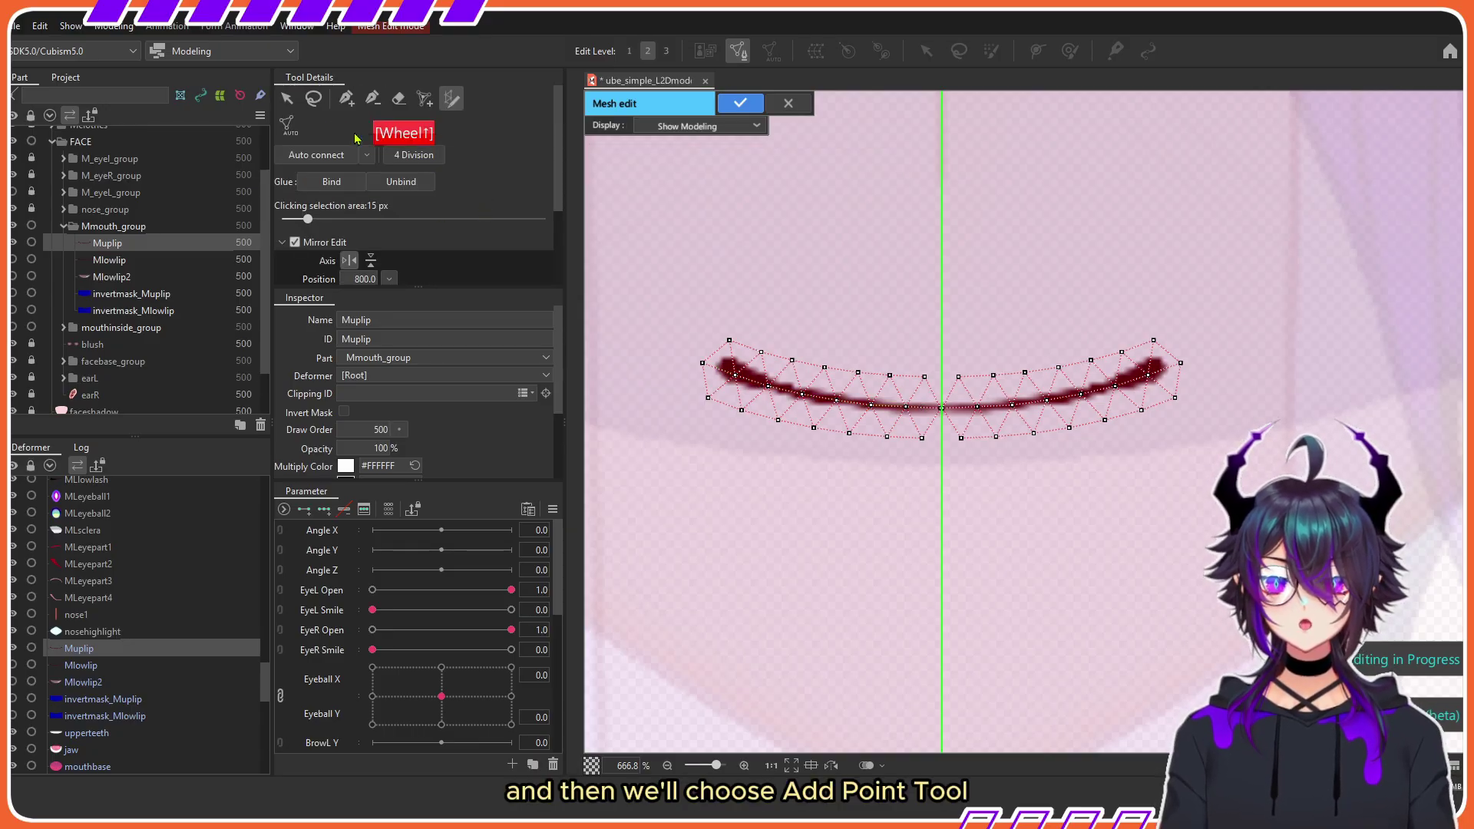
pyautogui.click(347, 99)
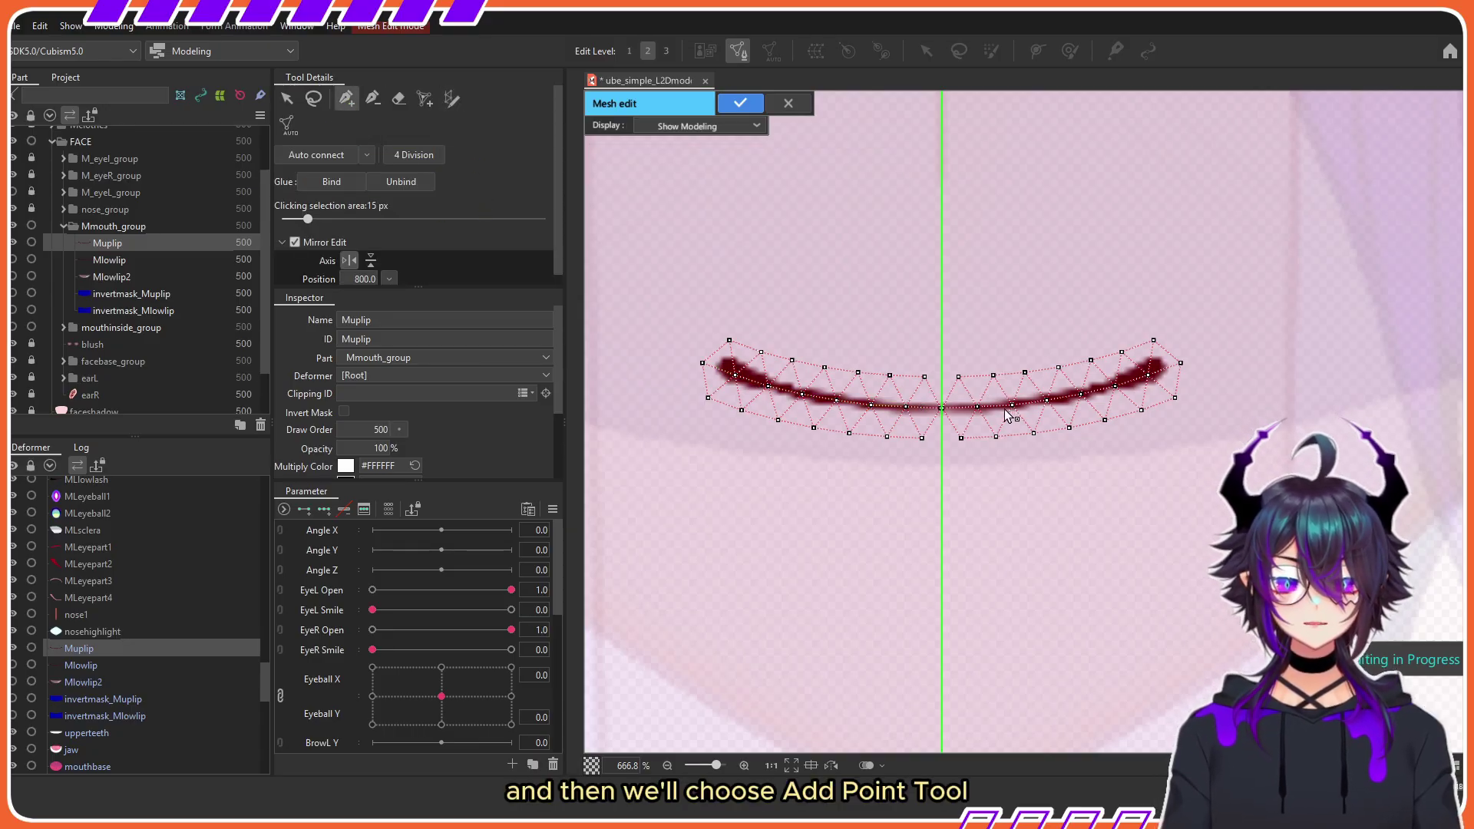
pyautogui.scroll(5, 938, 415)
pyautogui.click(892, 310)
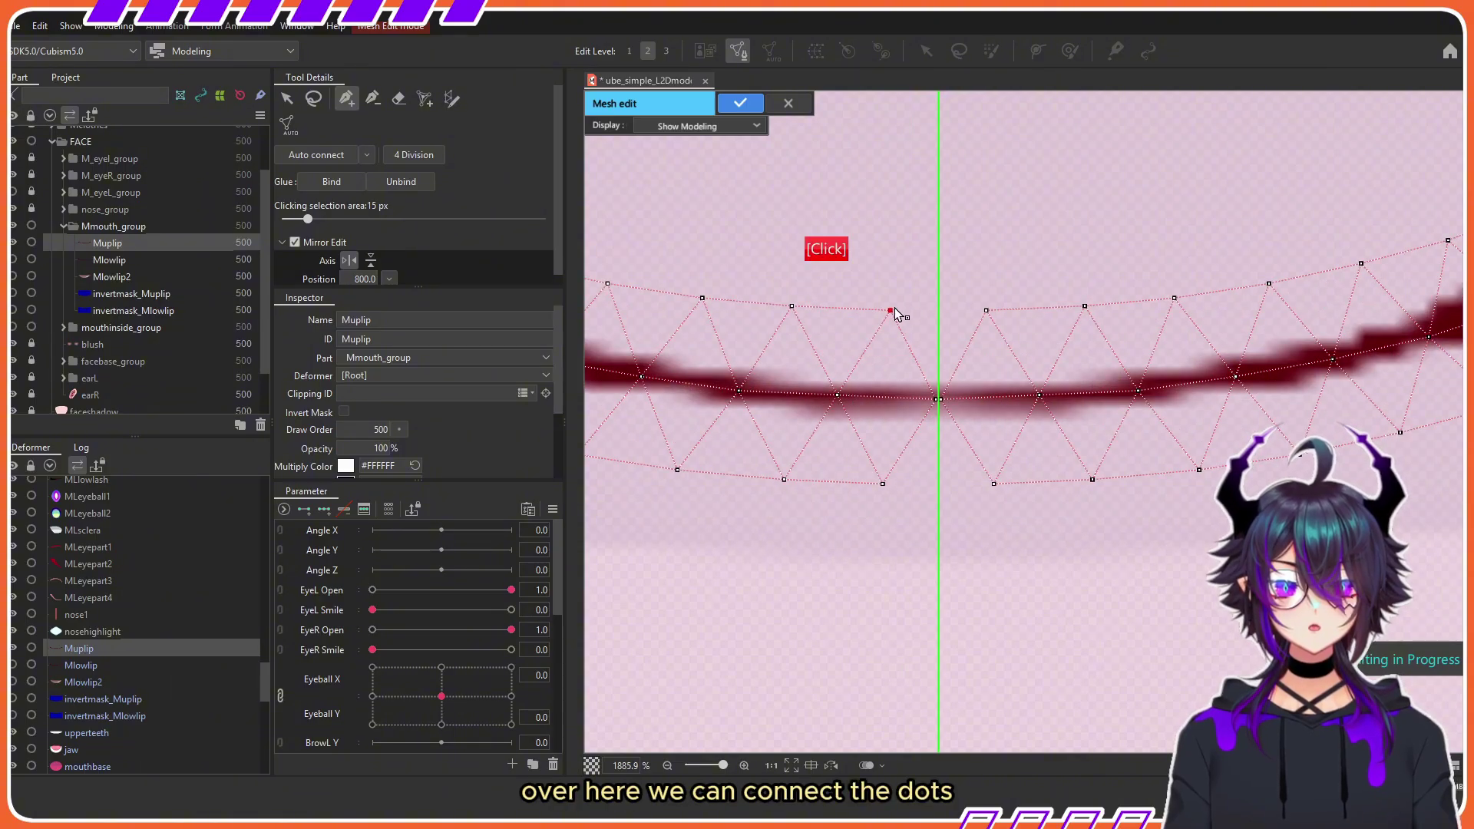
pyautogui.click(987, 311)
# Step: Delete the two overlapping mesh points in the middle of the Muplip line
pyautogui.scroll(3, 937, 399)
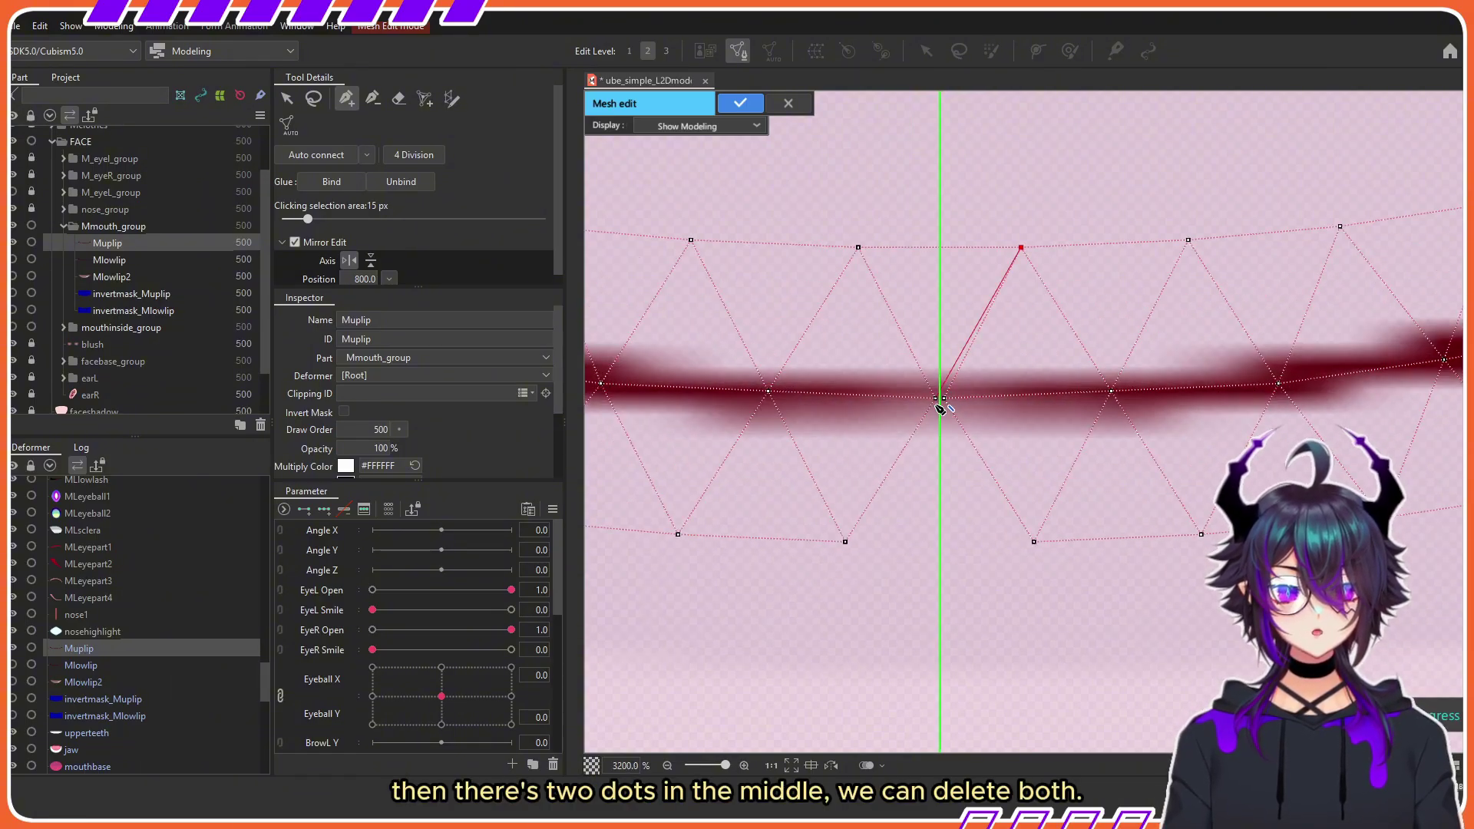
pyautogui.click(939, 399)
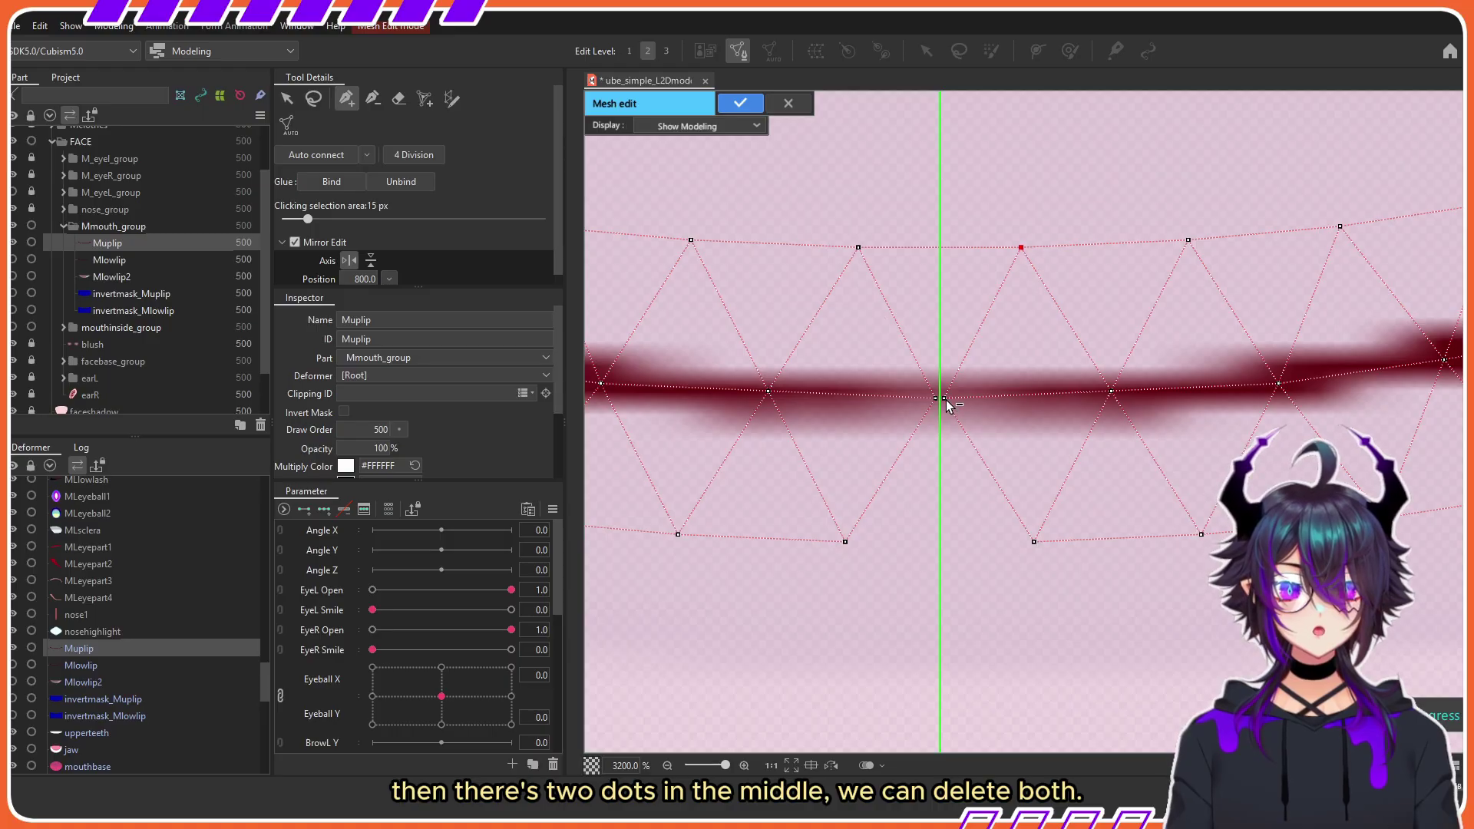
pyautogui.press('Delete')
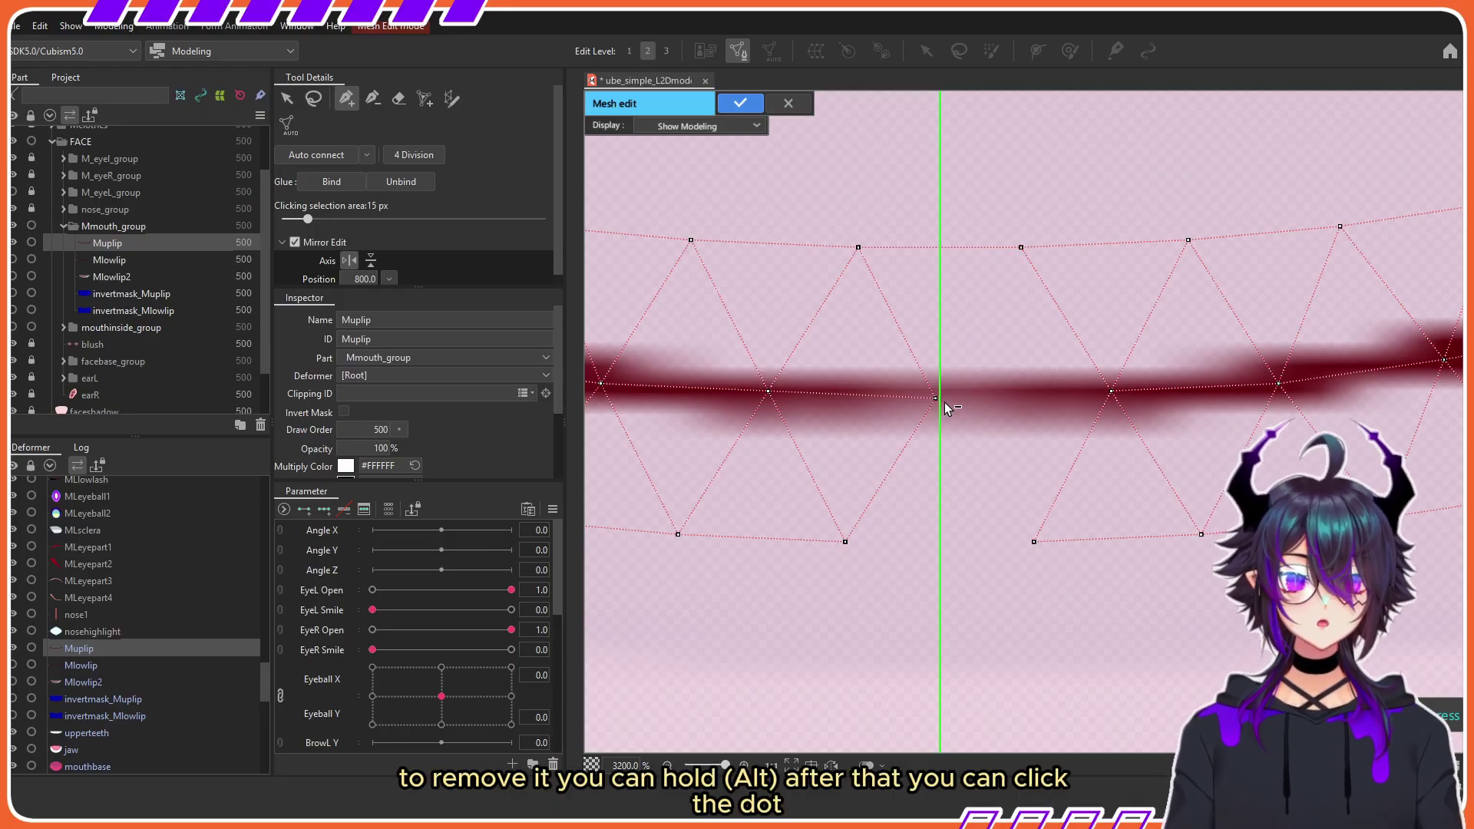
pyautogui.keyDown('alt'); pyautogui.click(937, 399); pyautogui.keyUp('alt')
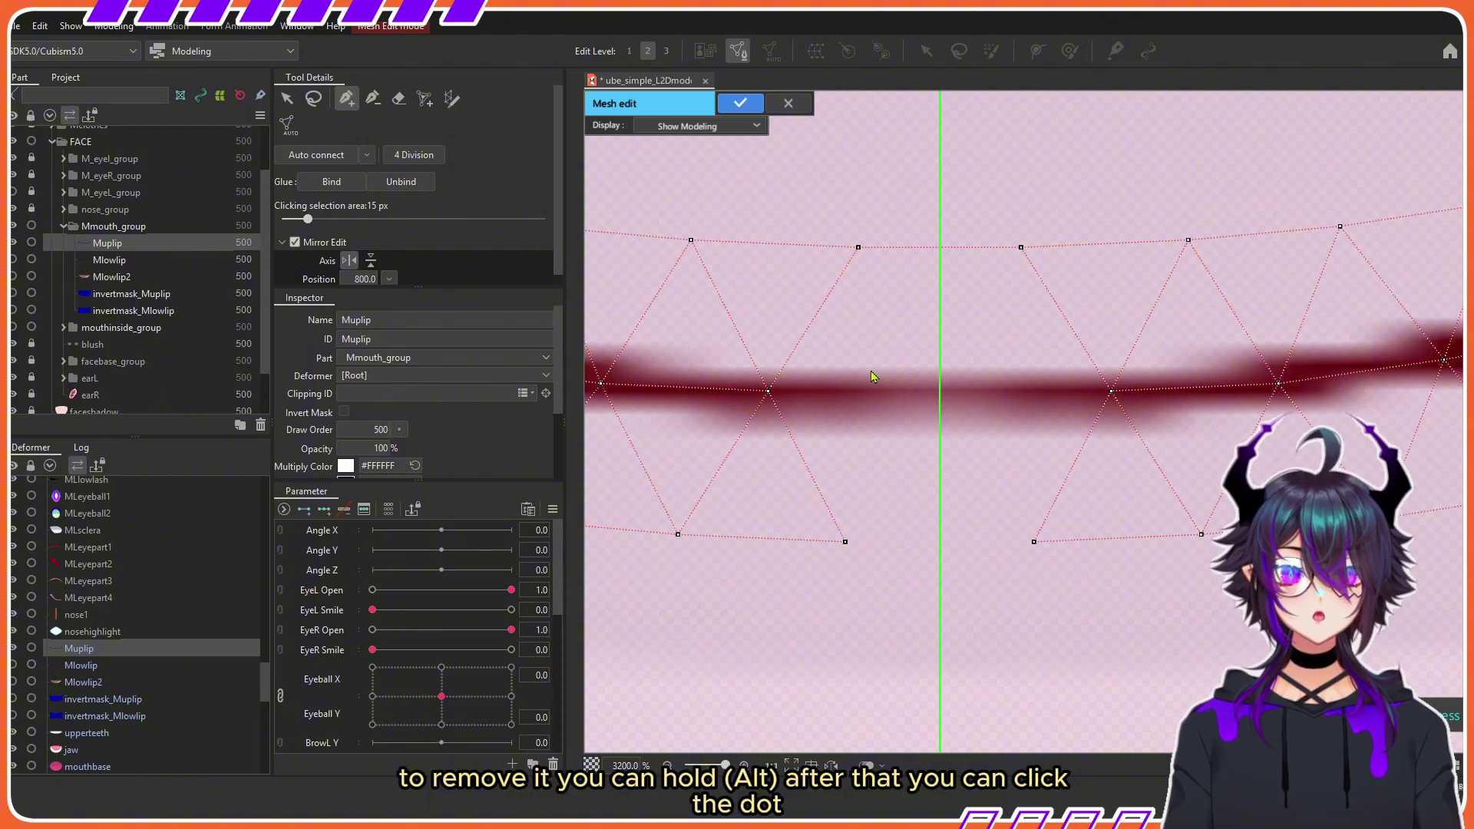
# Step: Add a new center vertex on the mirror axis, connect it to the surrounding points, close the lower gap, and apply the Muplip mesh
pyautogui.click(939, 401)
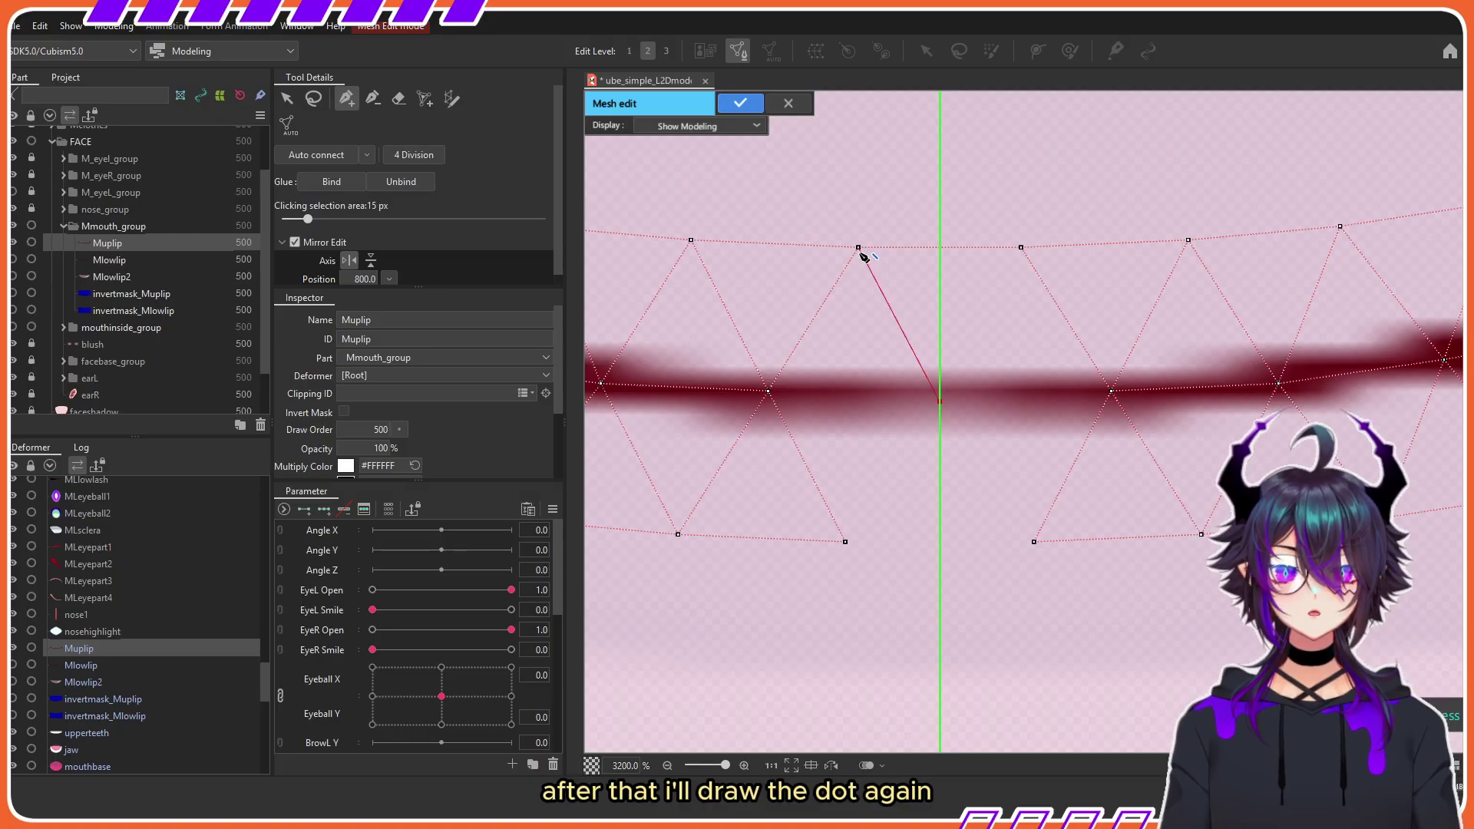
pyautogui.click(858, 248)
pyautogui.click(941, 401)
pyautogui.click(845, 542)
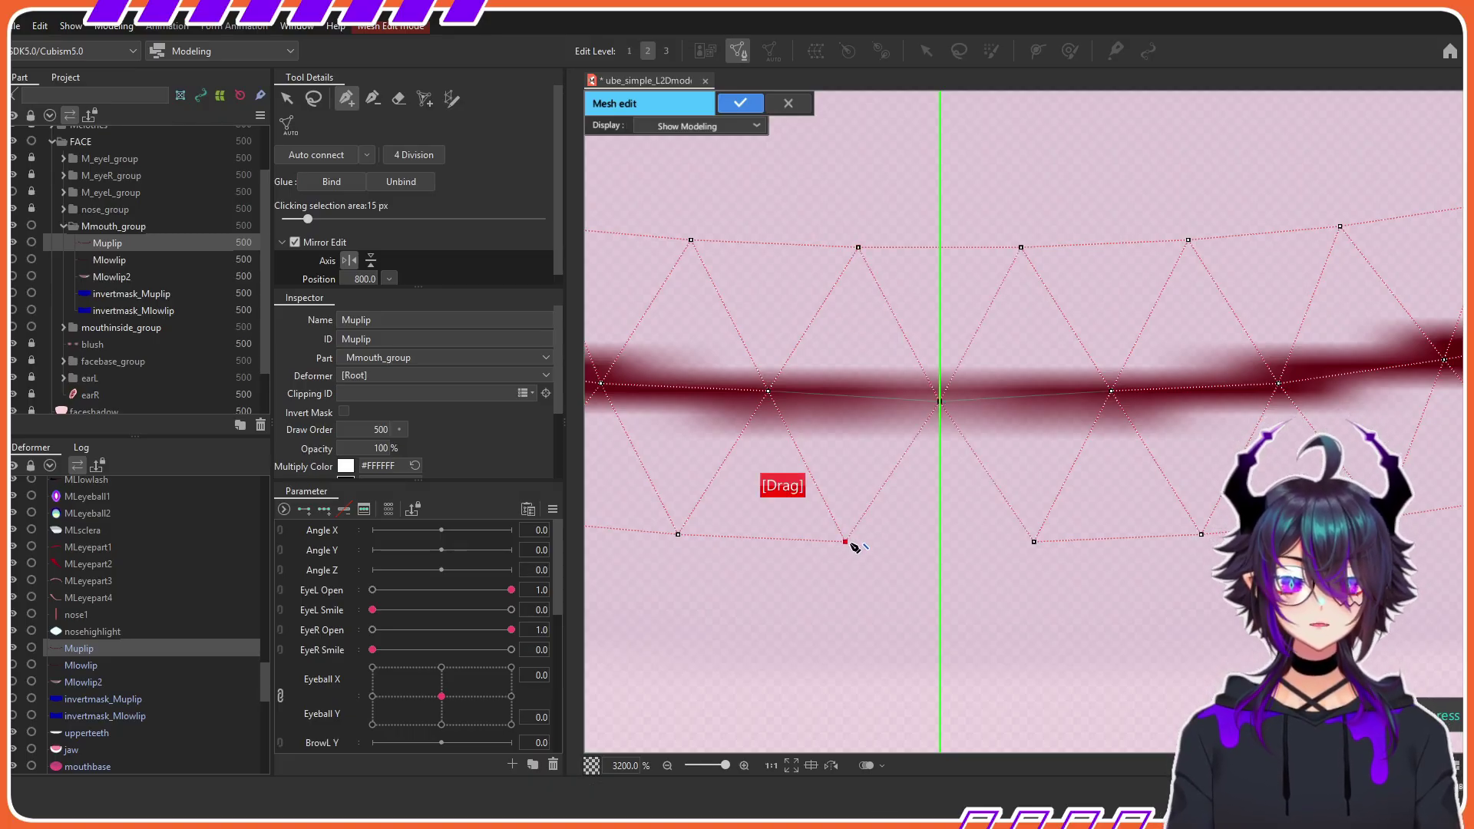
pyautogui.click(1034, 542)
pyautogui.scroll(-5, 1042, 550)
pyautogui.click(741, 102)
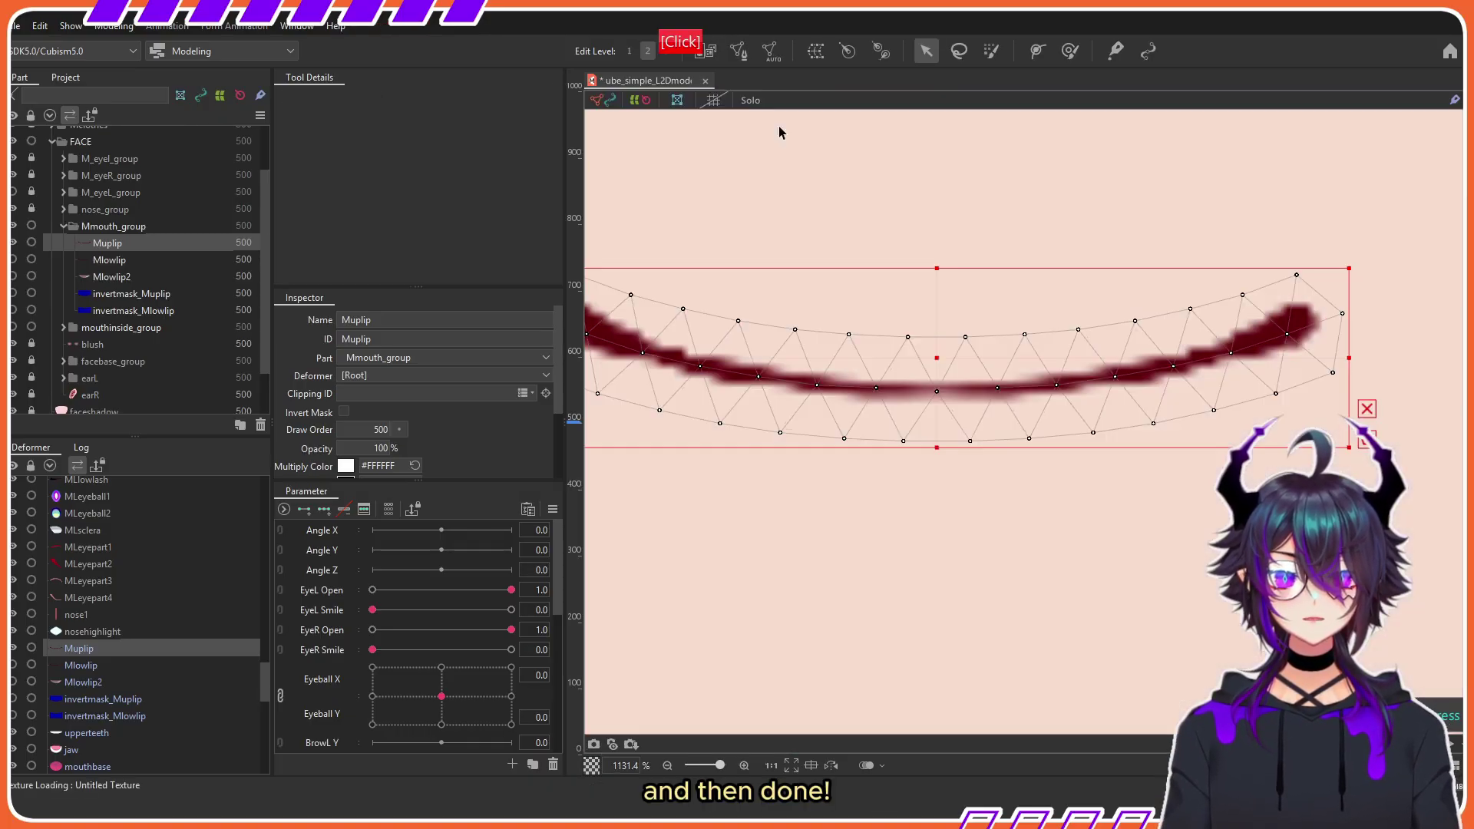
# Step: Replace Mlowlip's default mesh with a copy of the Muplip mesh and apply the mesh edit
pyautogui.scroll(-5, 1004, 505)
pyautogui.scroll(3, 1035, 364)
pyautogui.scroll(-1, 1024, 384)
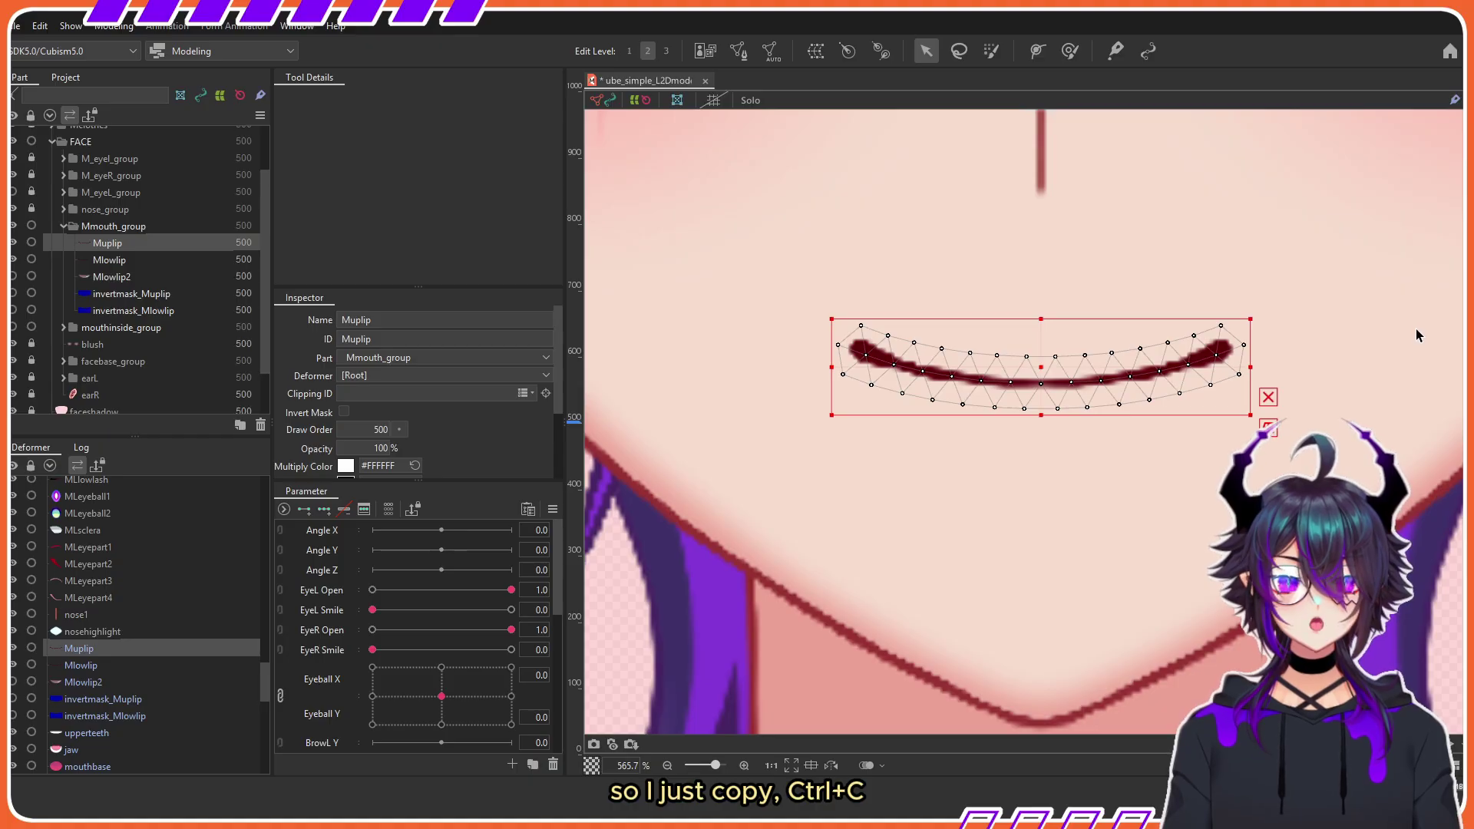
pyautogui.hotkey('ctrl', 'c')
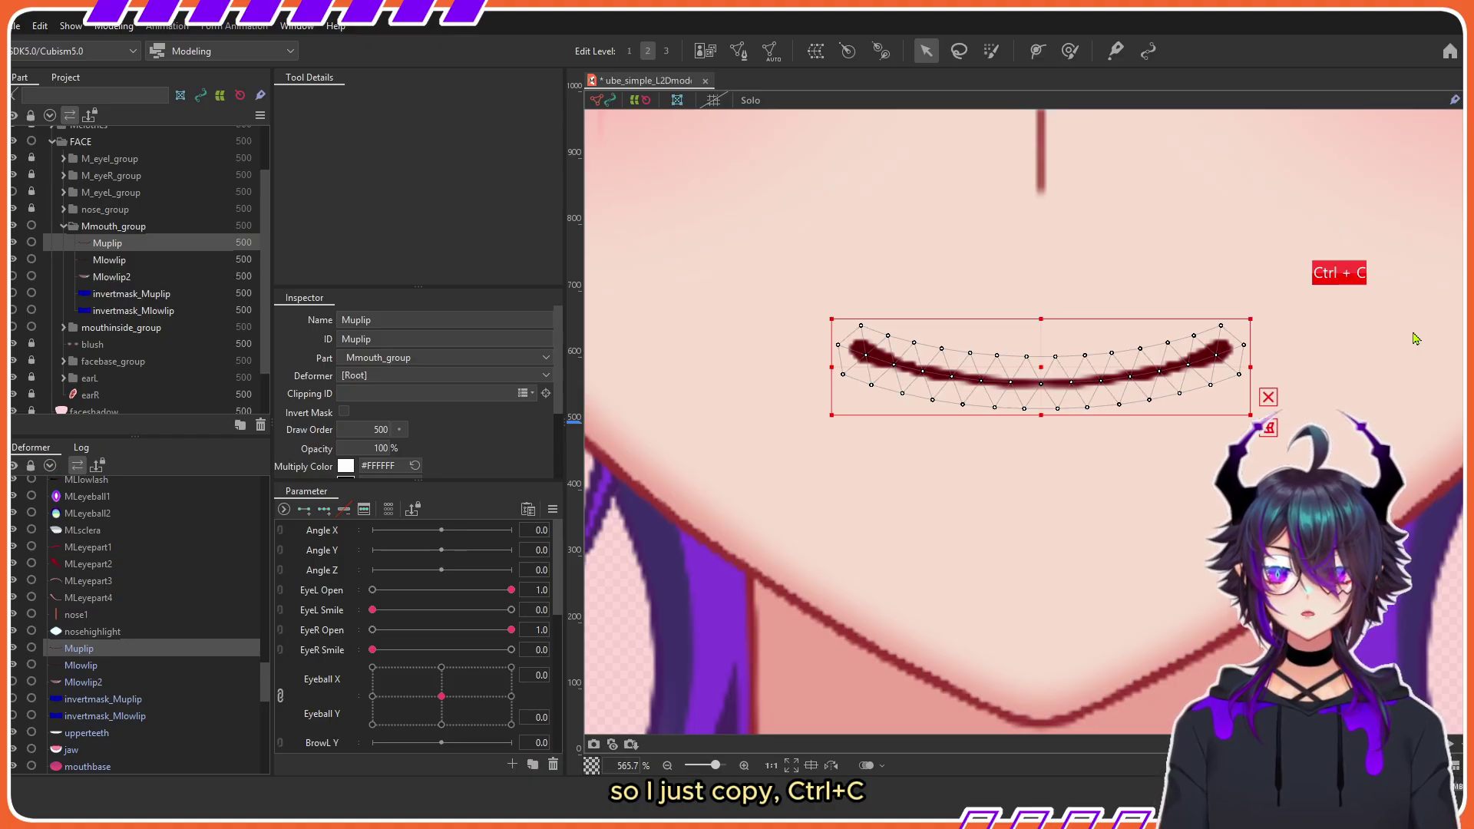
pyautogui.click(106, 261)
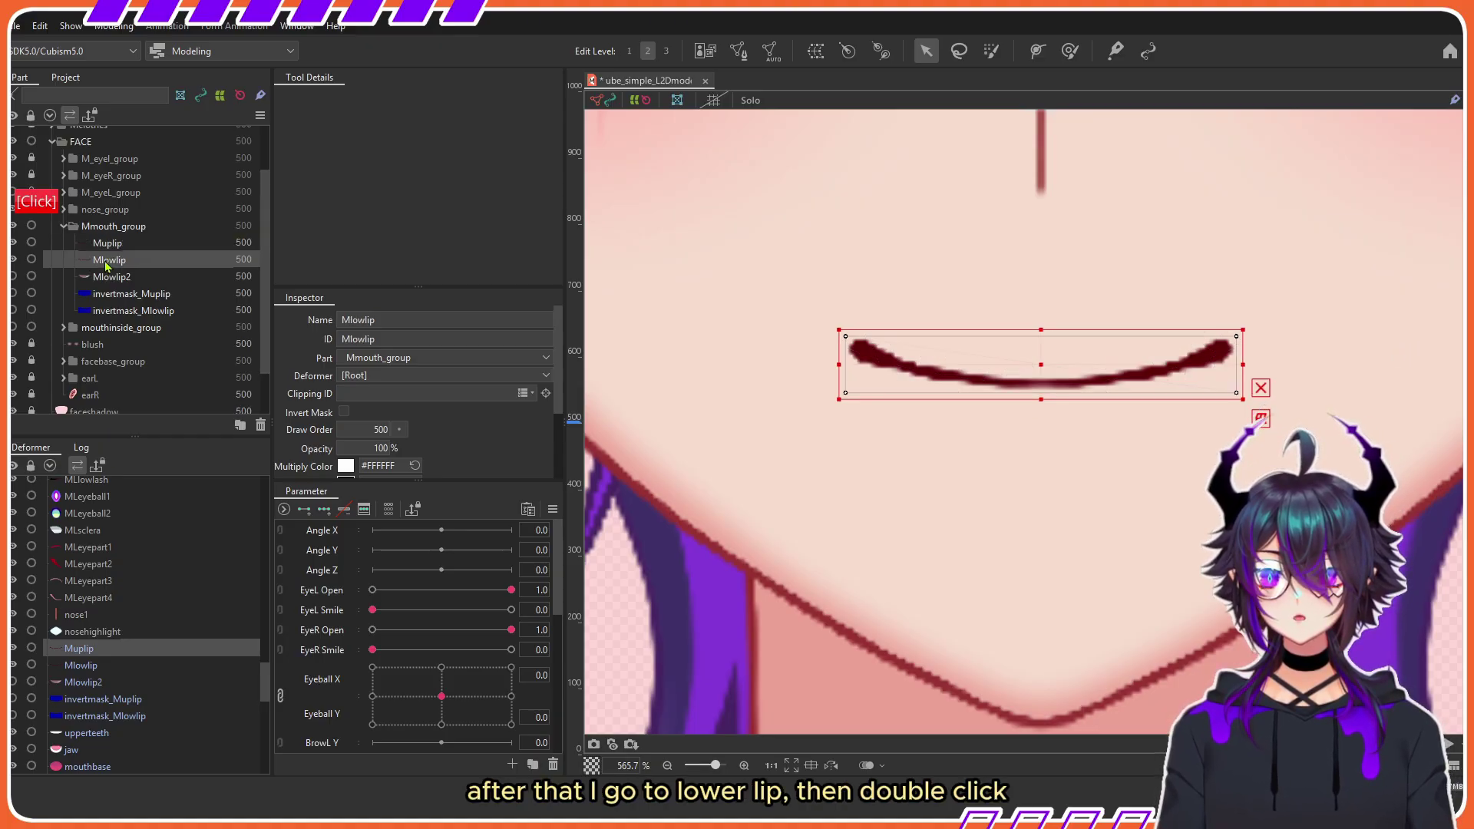
pyautogui.doubleClick(1036, 367)
pyautogui.press('Delete')
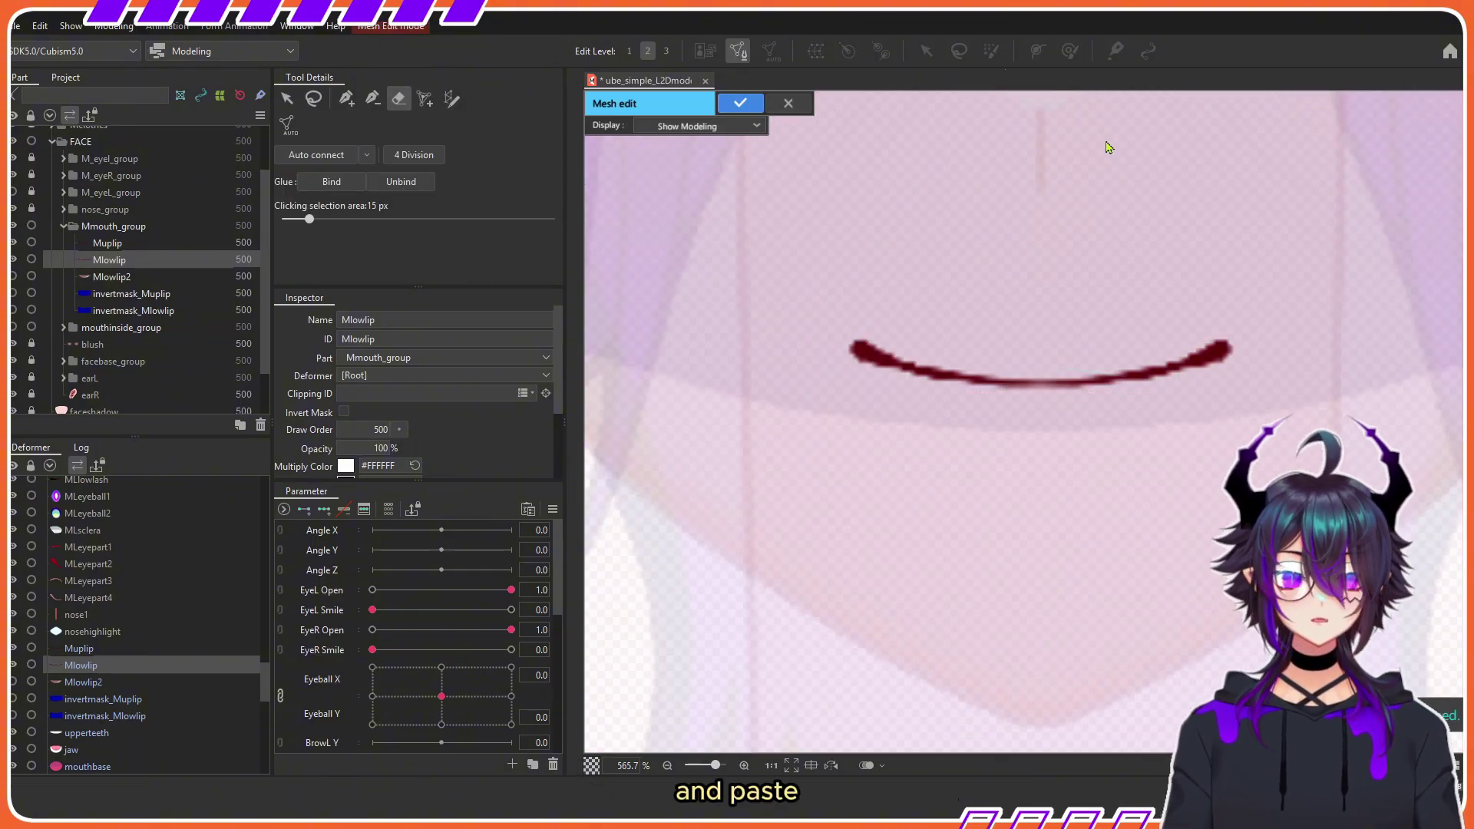
pyautogui.hotkey('ctrl', 'v')
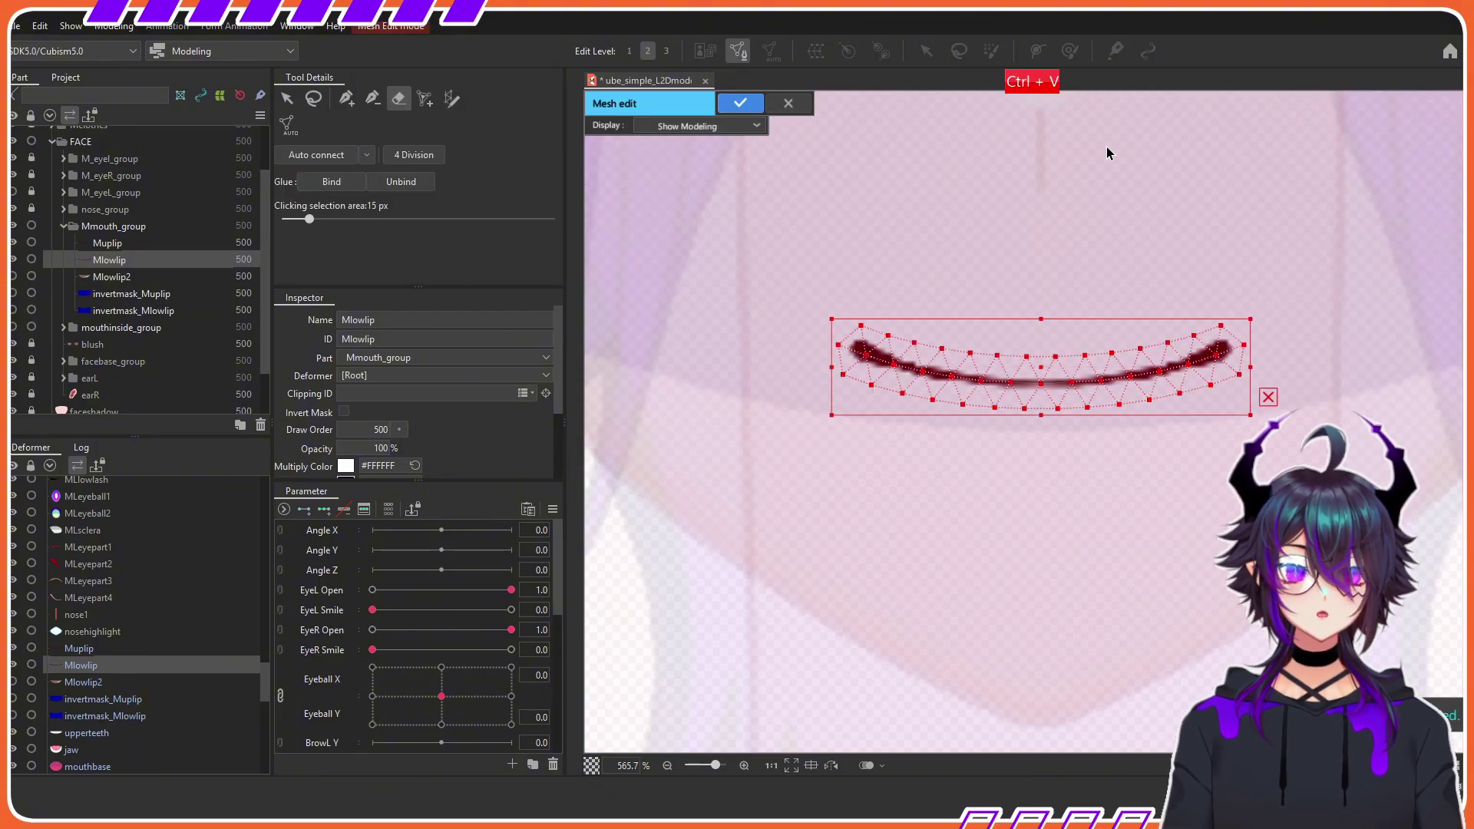
pyautogui.click(739, 103)
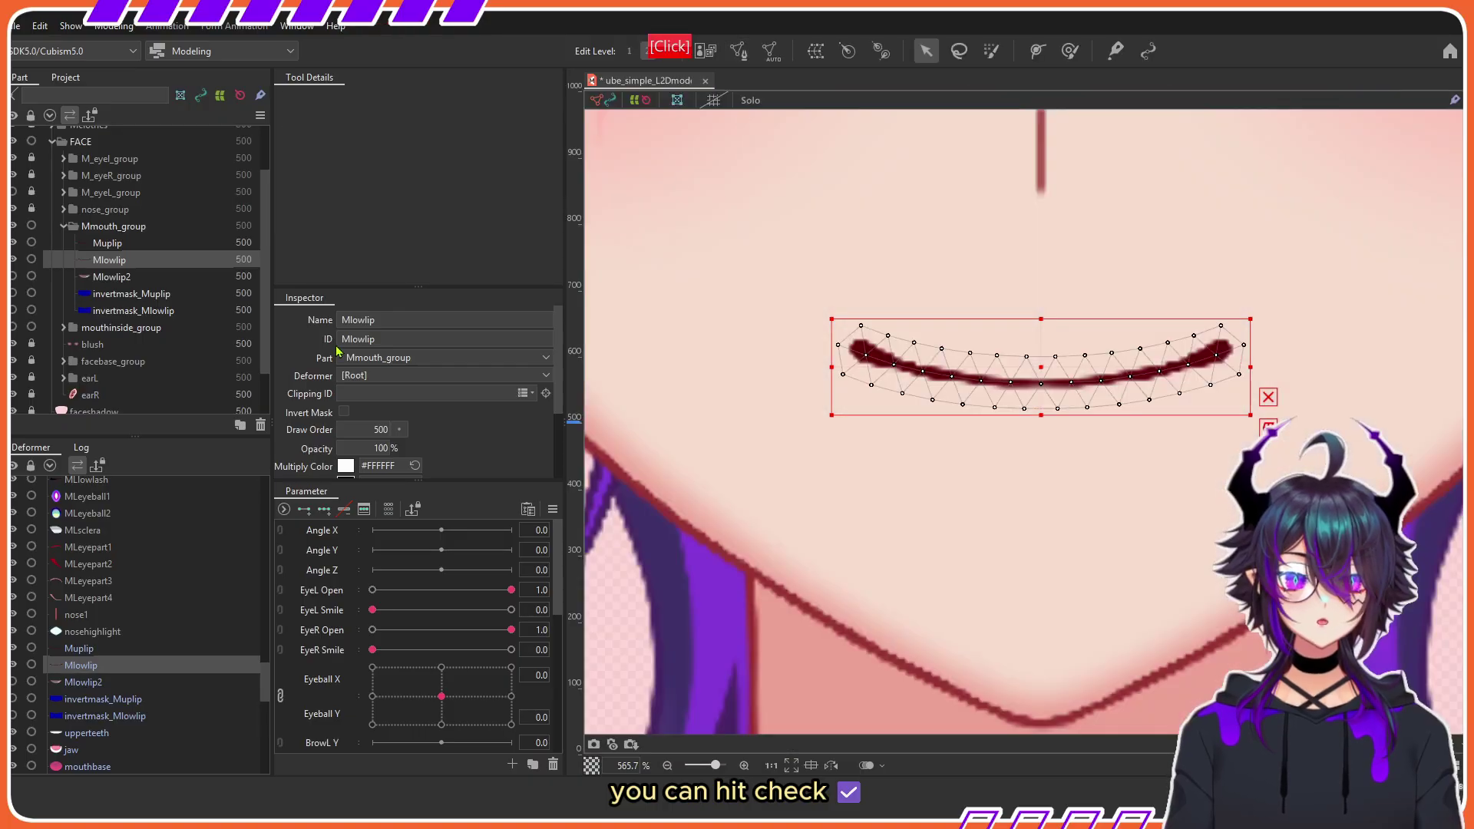
# Step: Compare the meshes of Muplip and Mlowlip by selecting them alternately
pyautogui.click(108, 246)
pyautogui.click(108, 262)
pyautogui.click(109, 247)
pyautogui.click(109, 262)
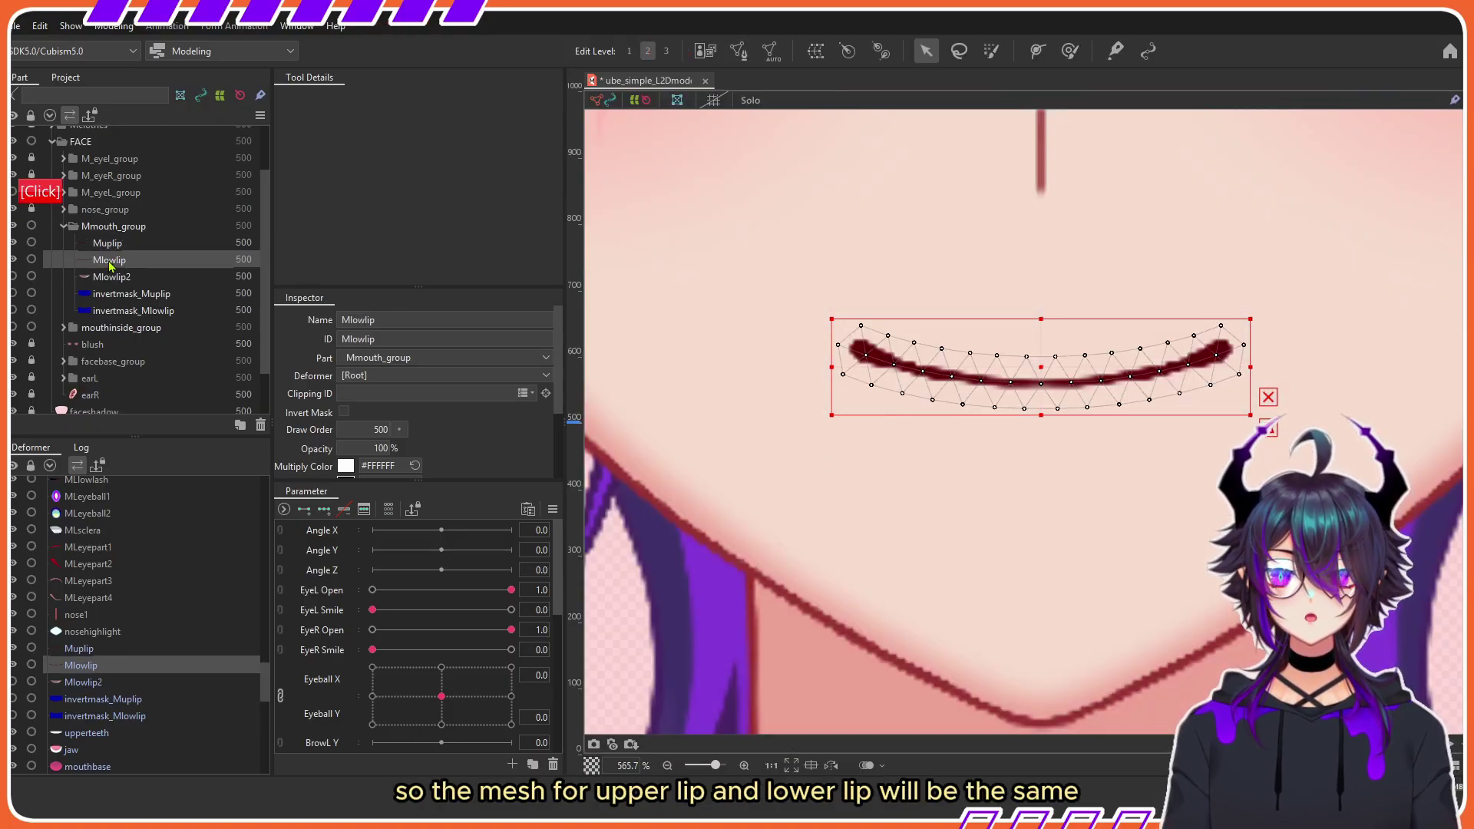
pyautogui.click(109, 246)
pyautogui.click(110, 262)
# Step: Show the hidden lower lip parts again and stroke a mirrored mesh across Mlowlip2 up to the mirror axis
pyautogui.moveTo(15, 243)
pyautogui.mouseDown()
pyautogui.moveTo(16, 273)
pyautogui.moveTo(15, 260)
pyautogui.mouseUp()
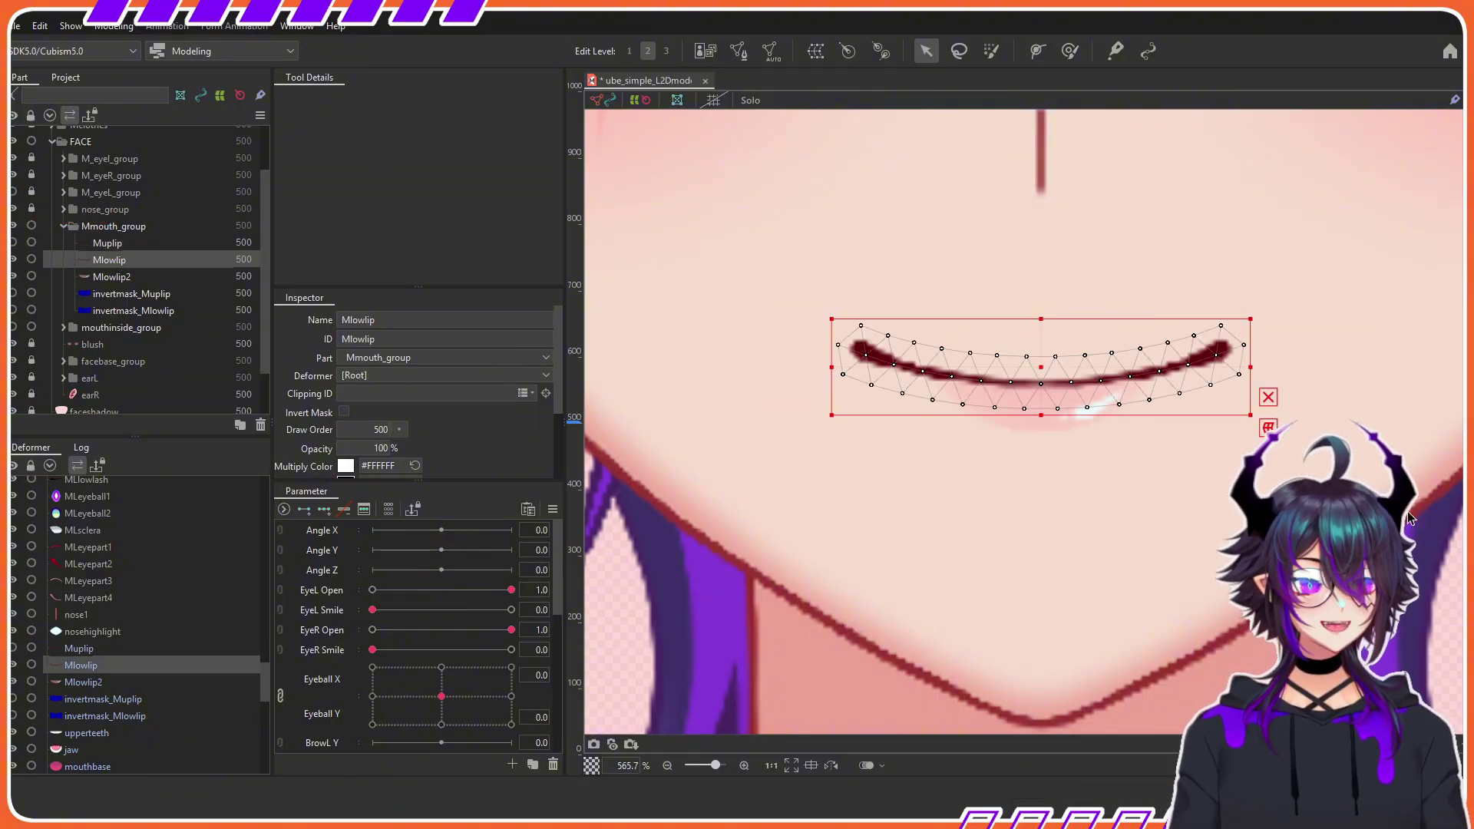
pyautogui.click(1048, 411)
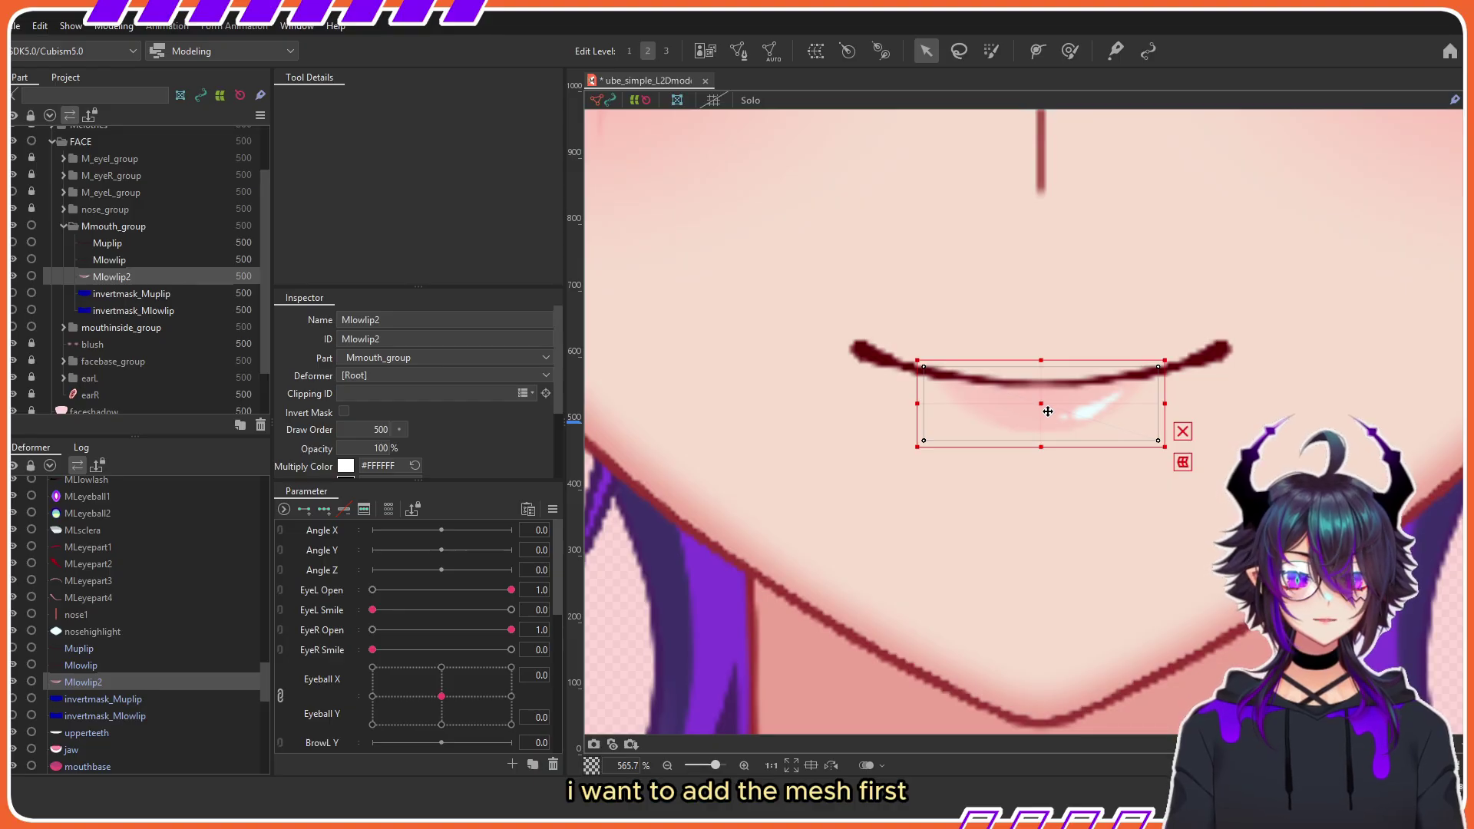
pyautogui.hotkey('ctrl', 'e')
pyautogui.click(452, 98)
pyautogui.scroll(2, 1024, 409)
pyautogui.click(851, 339)
pyautogui.click(947, 382)
pyautogui.click(1026, 399)
pyautogui.scroll(-1, 906, 377)
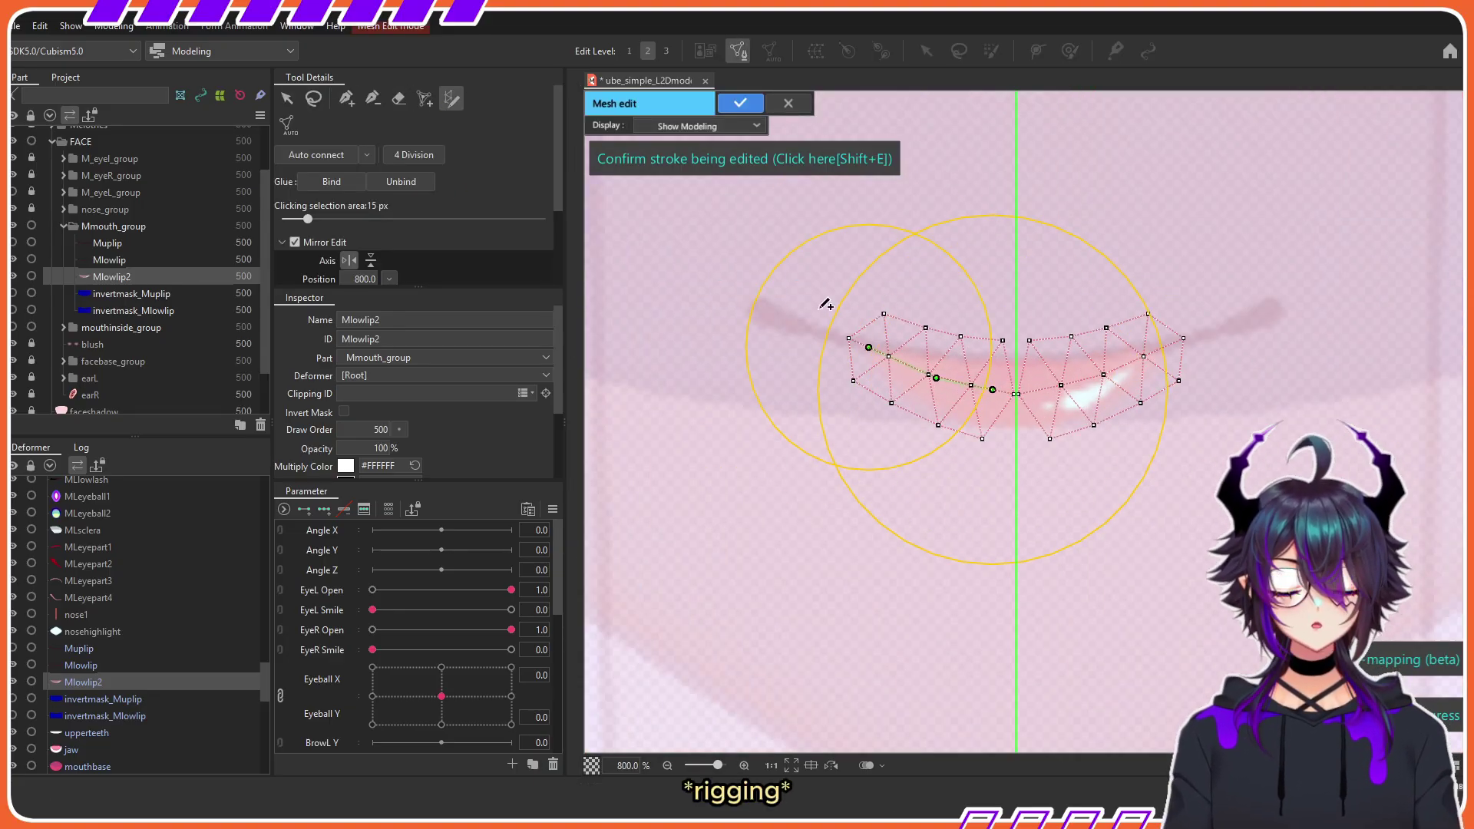
# Step: Fix the center vertex of Mlowlip2's mesh on the mirror axis, bridge the lower gap, and apply the mesh
pyautogui.scroll(3, 969, 431)
pyautogui.click(347, 99)
pyautogui.moveTo(1103, 362); pyautogui.dragTo(1084, 335)
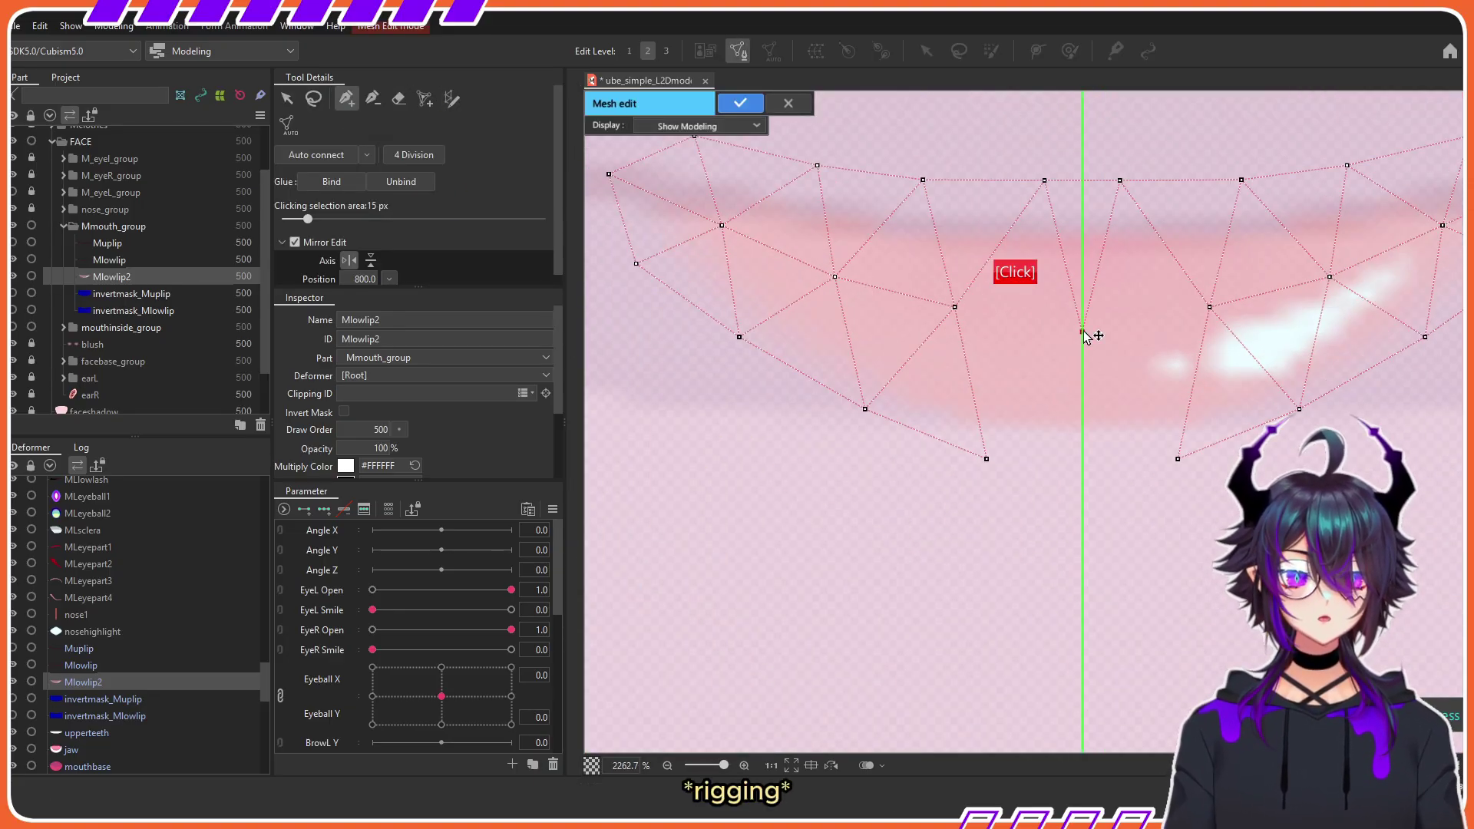
pyautogui.click(987, 459)
pyautogui.click(1178, 459)
pyautogui.scroll(-1, 1030, 453)
pyautogui.click(740, 102)
pyautogui.click(953, 458)
pyautogui.scroll(-4, 953, 458)
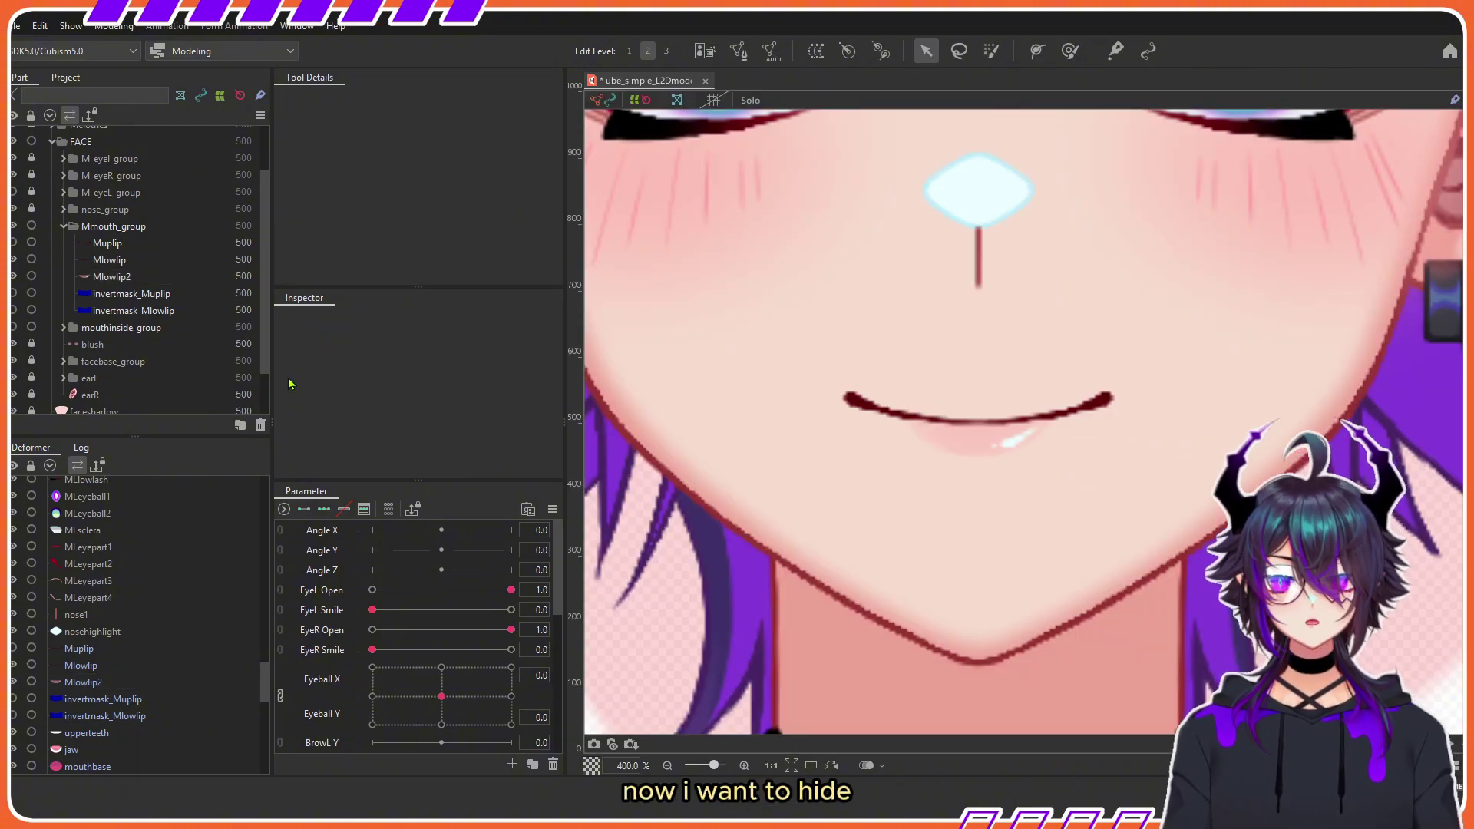
# Step: Show mouthinside_group and both invert mask parts, and select Muplip as the source of the mesh
pyautogui.click(16, 327)
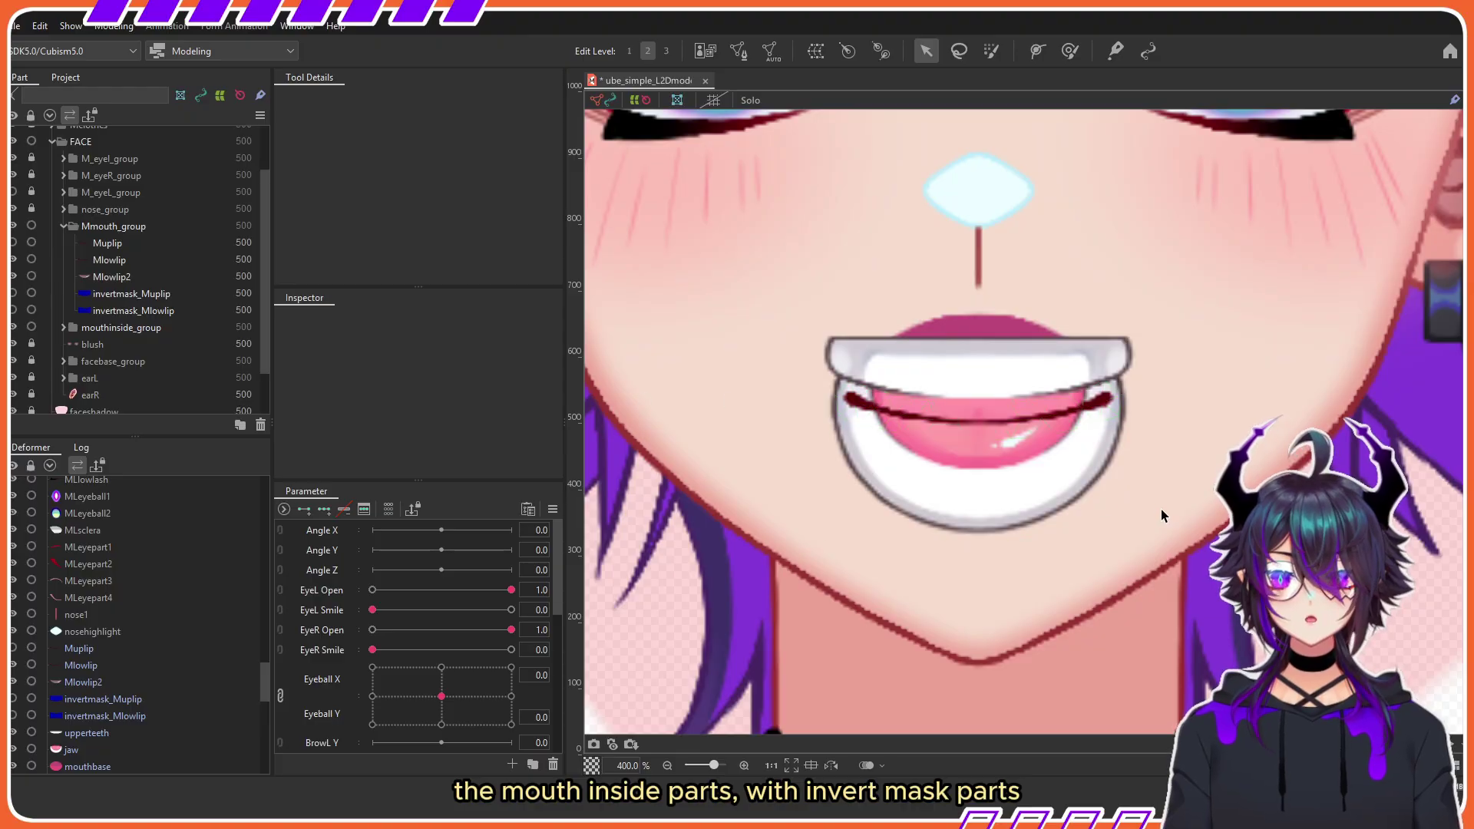
pyautogui.click(14, 294)
pyautogui.click(13, 310)
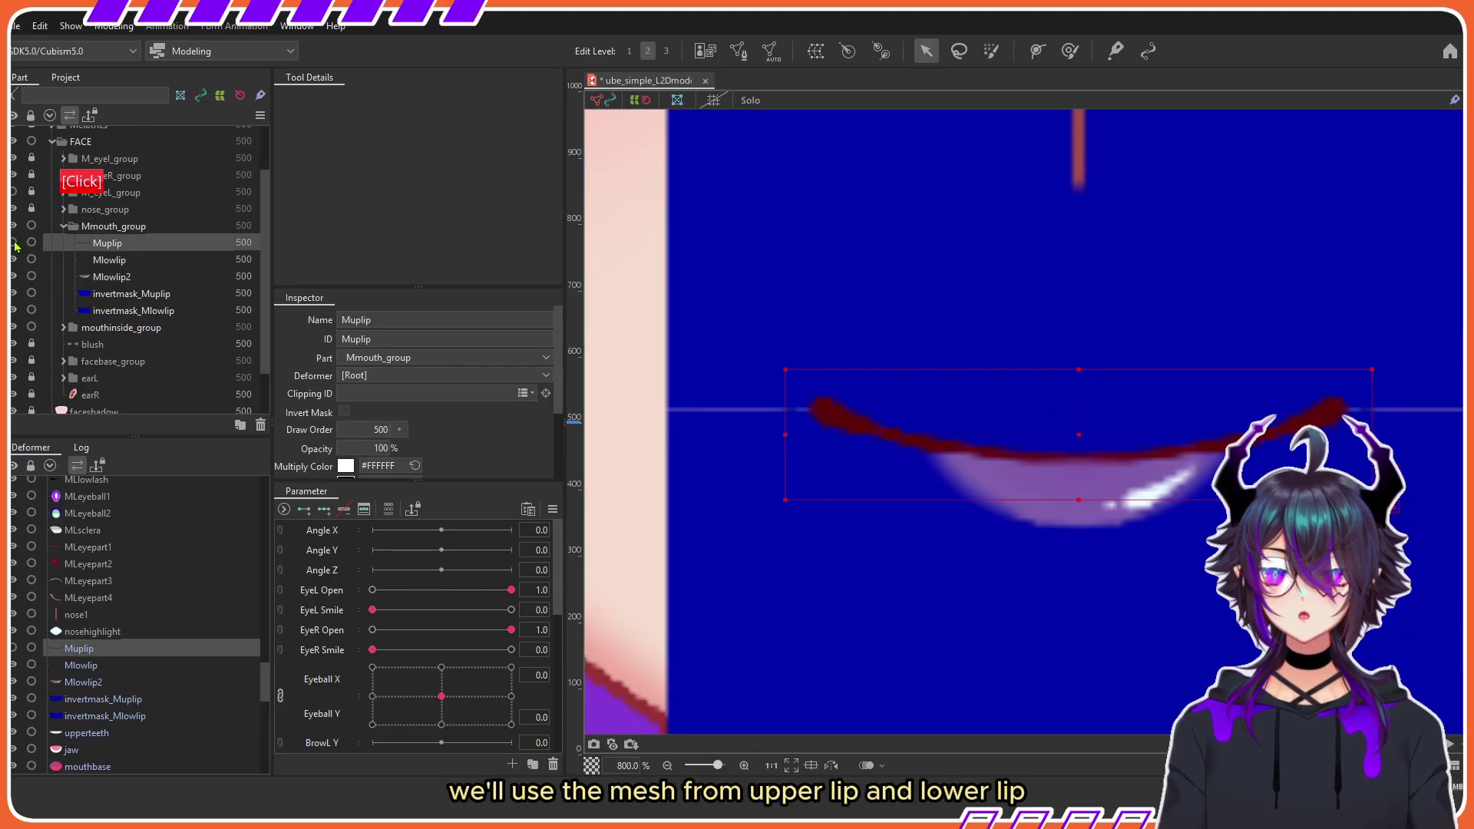
pyautogui.click(14, 243)
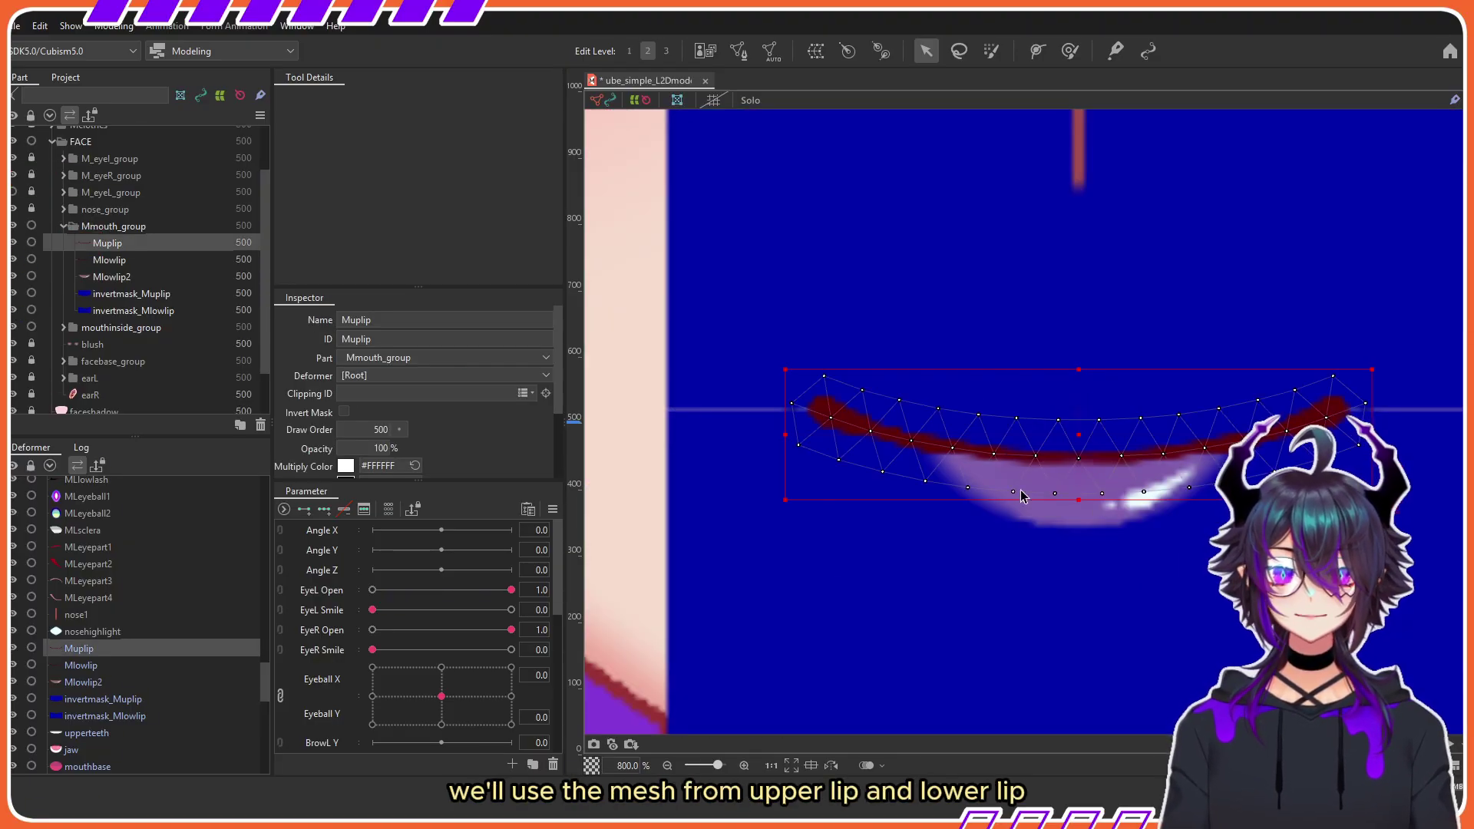
pyautogui.scroll(-3, 1144, 465)
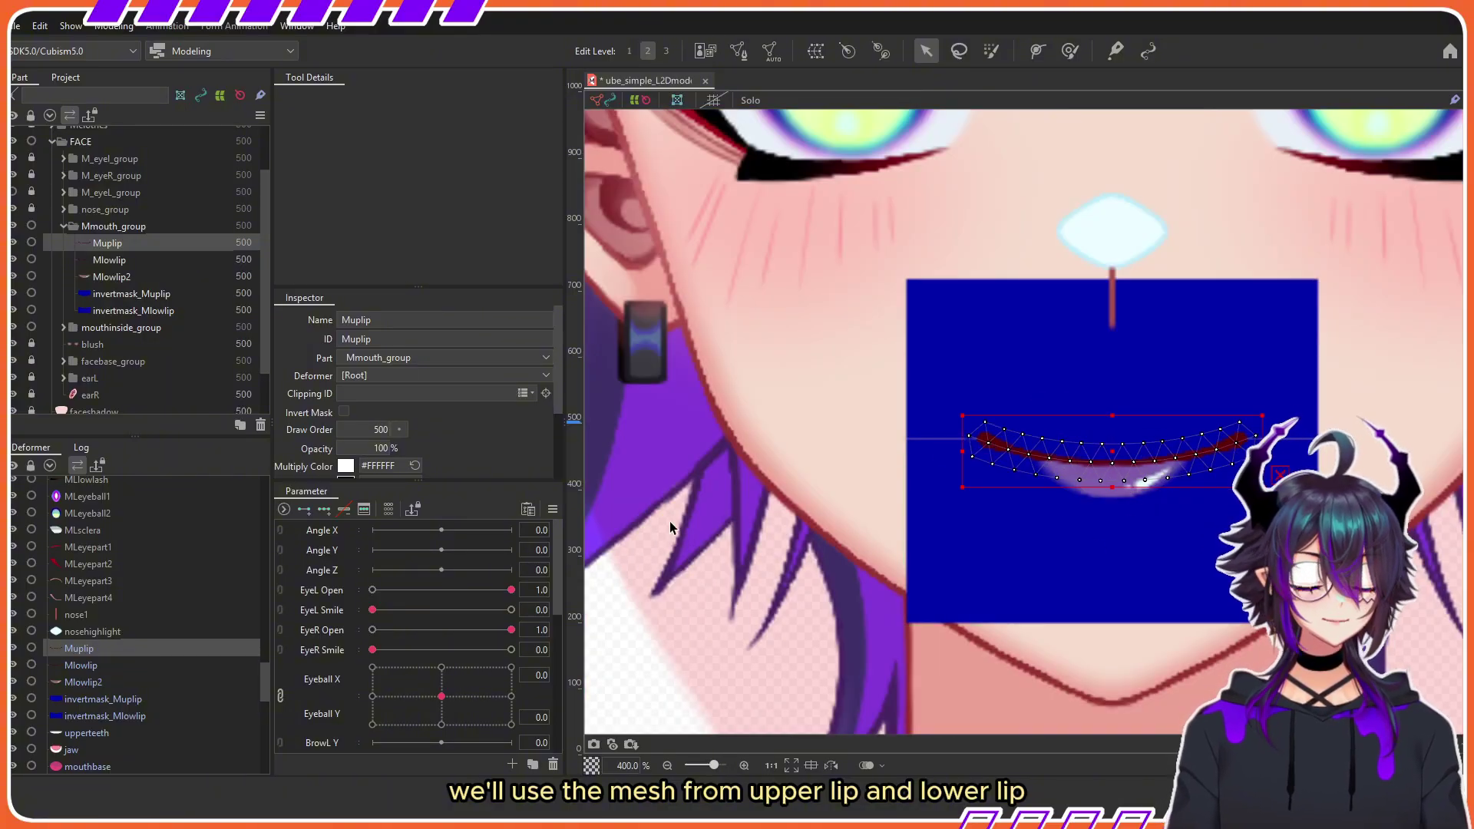
pyautogui.scroll(2, 1222, 438)
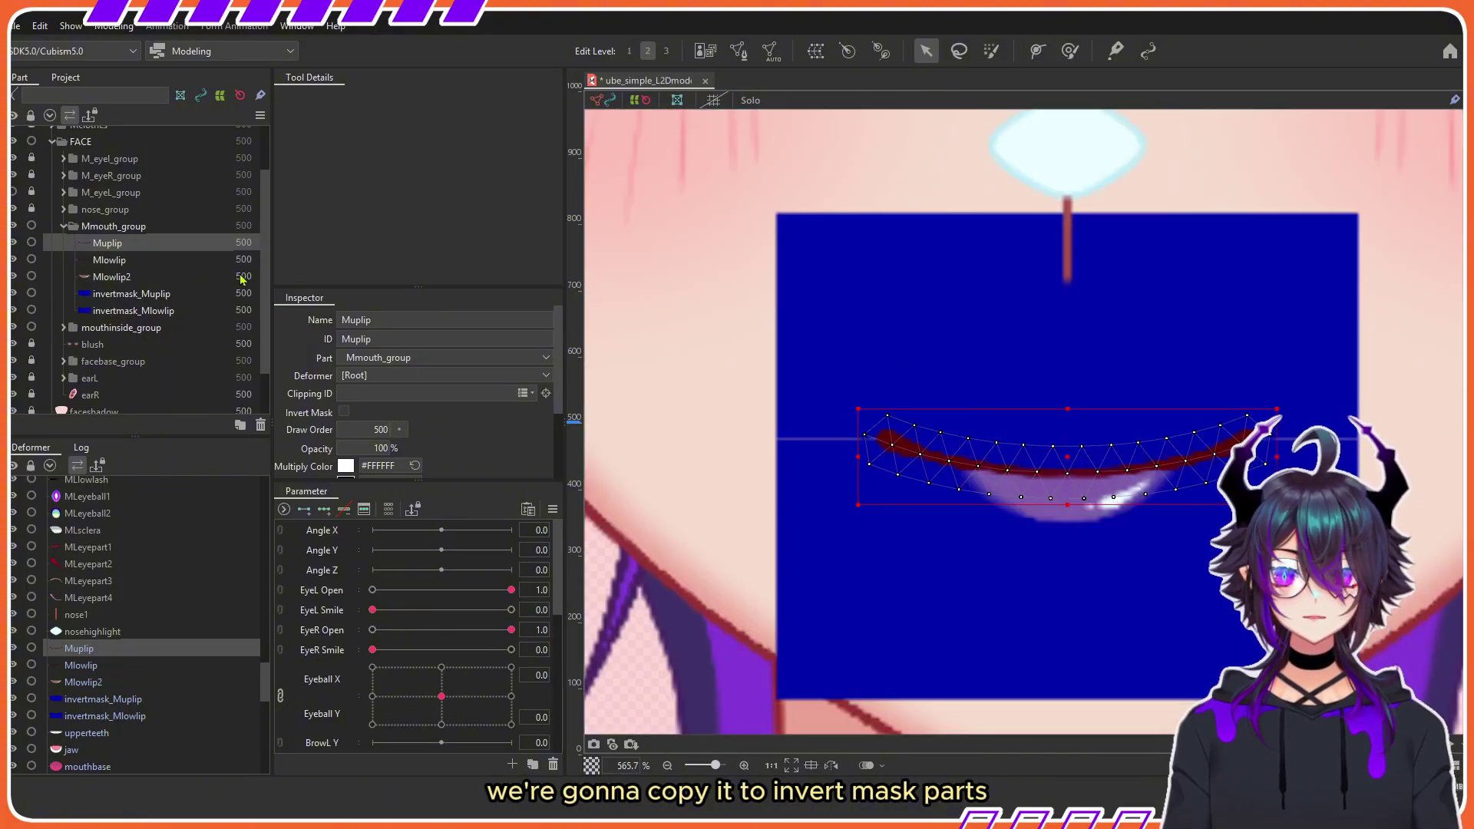
# Step: Open the lower edge of invertmask_Muplip's mesh and paste a copy of Muplip's mesh into it
pyautogui.click(146, 293)
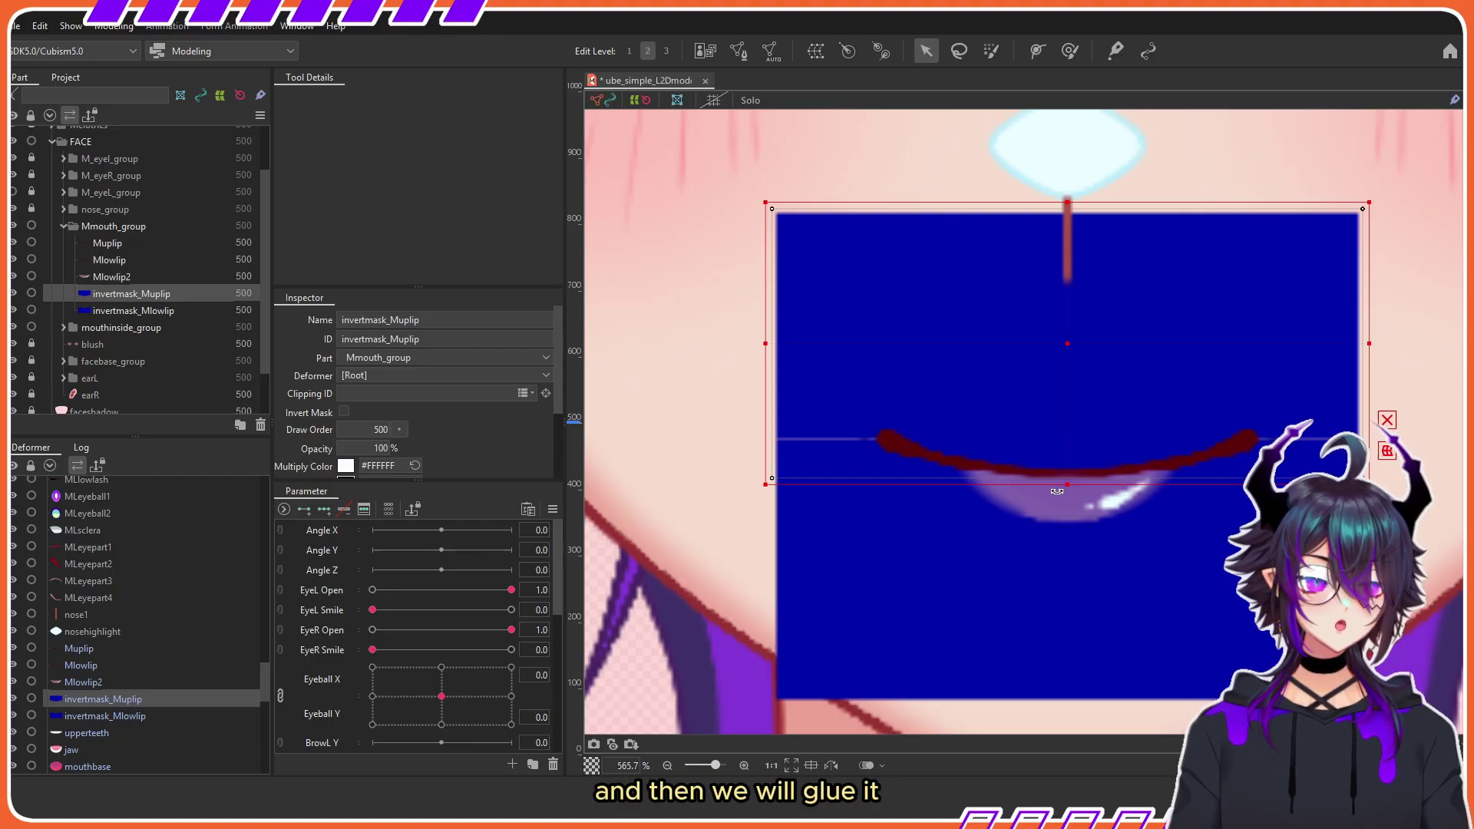
pyautogui.click(13, 293)
pyautogui.click(117, 244)
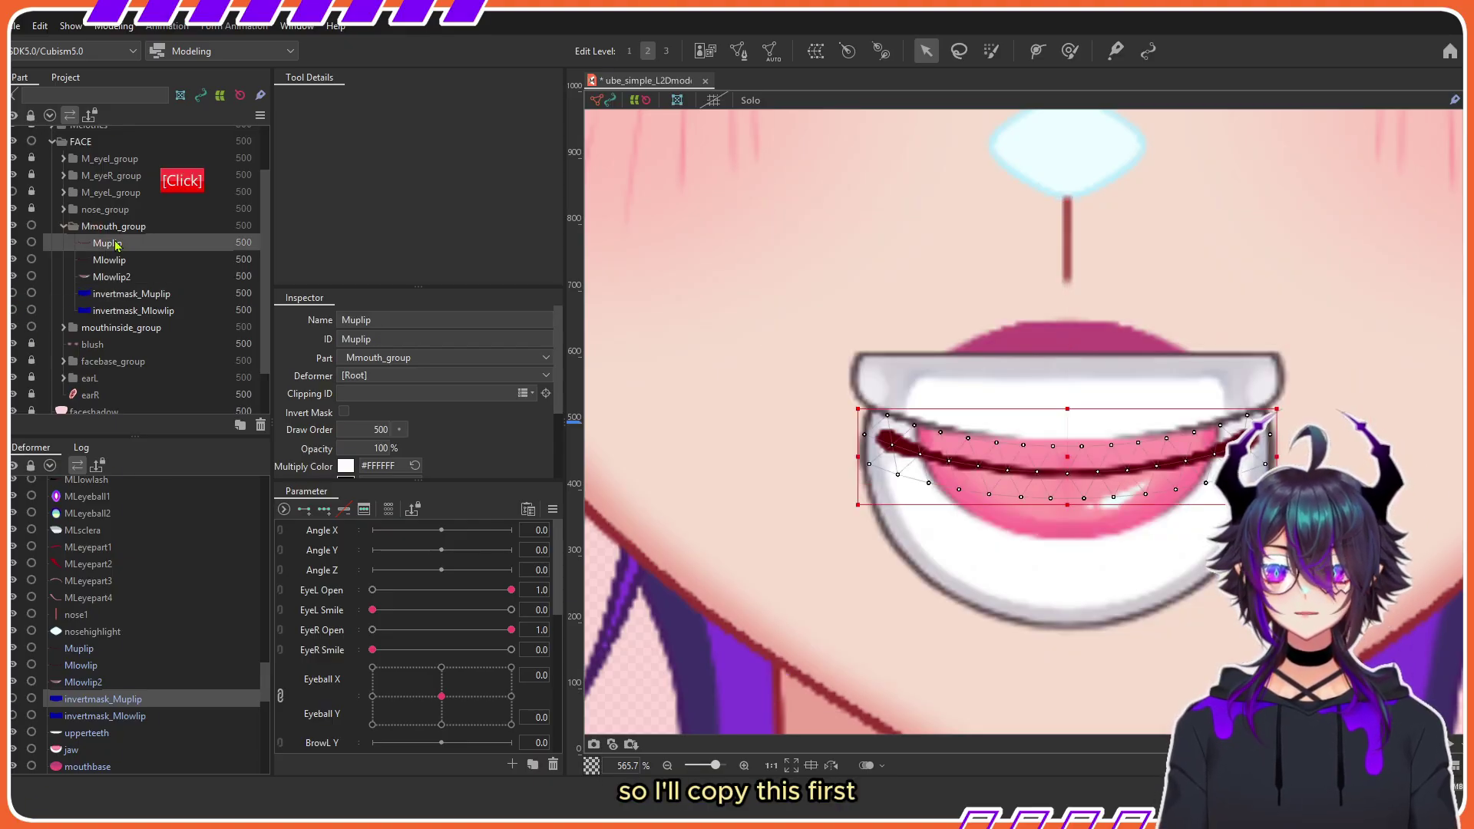
pyautogui.click(135, 296)
pyautogui.doubleClick(1072, 354)
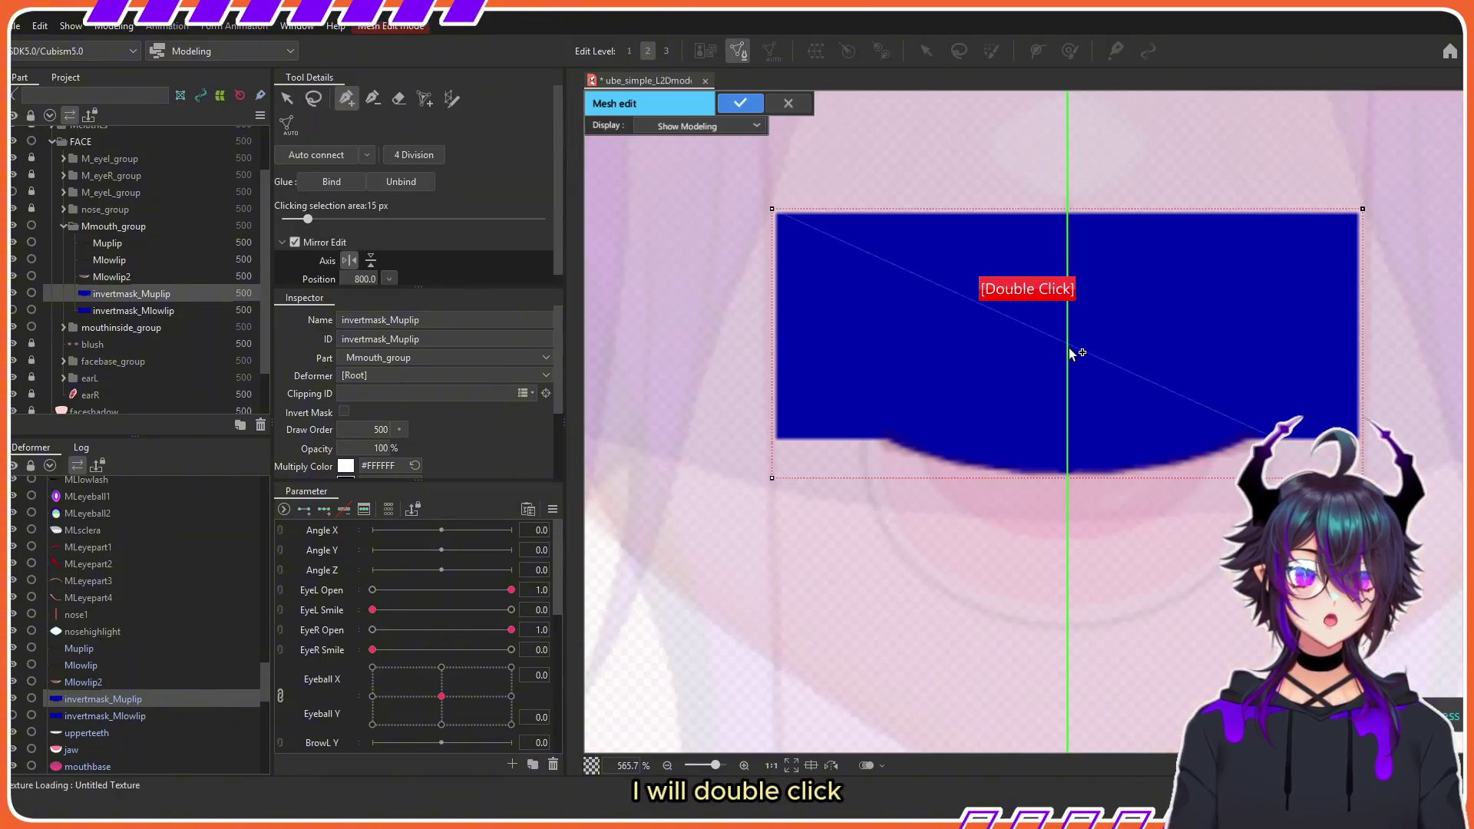
pyautogui.scroll(1, 1030, 480)
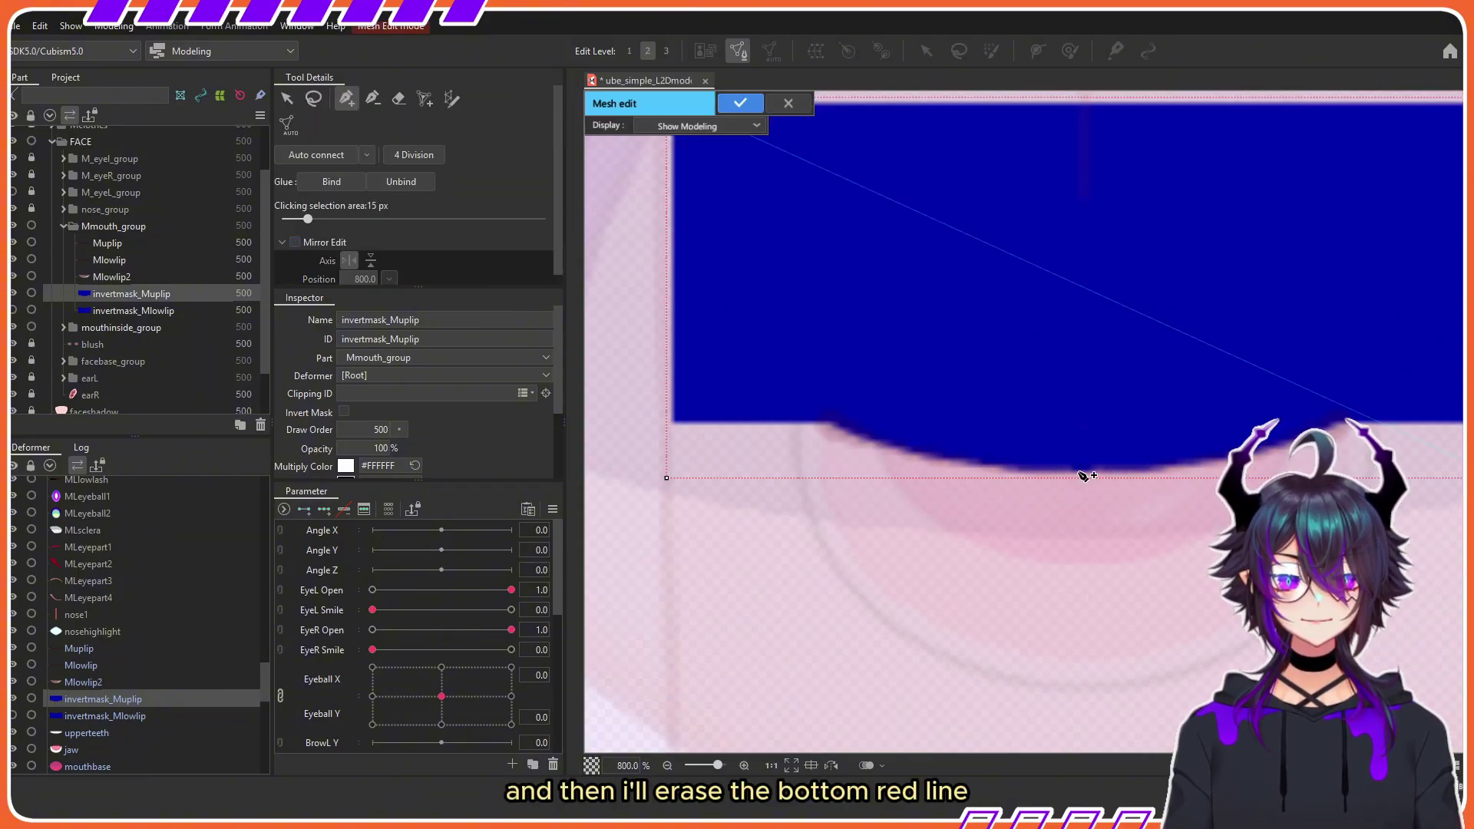
pyautogui.scroll(-2, 1165, 499)
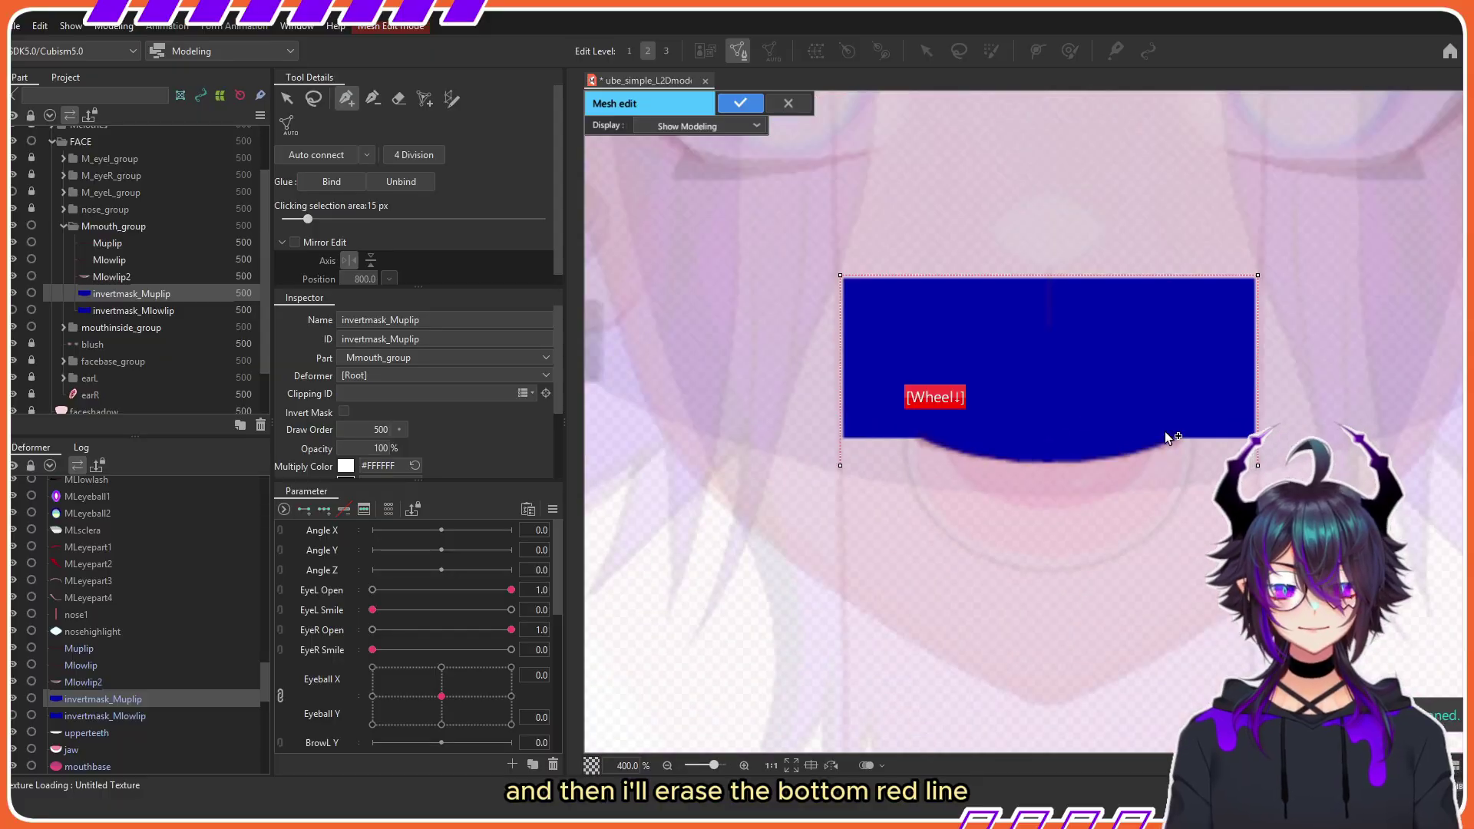
pyautogui.hotkey('ctrl', 'v')
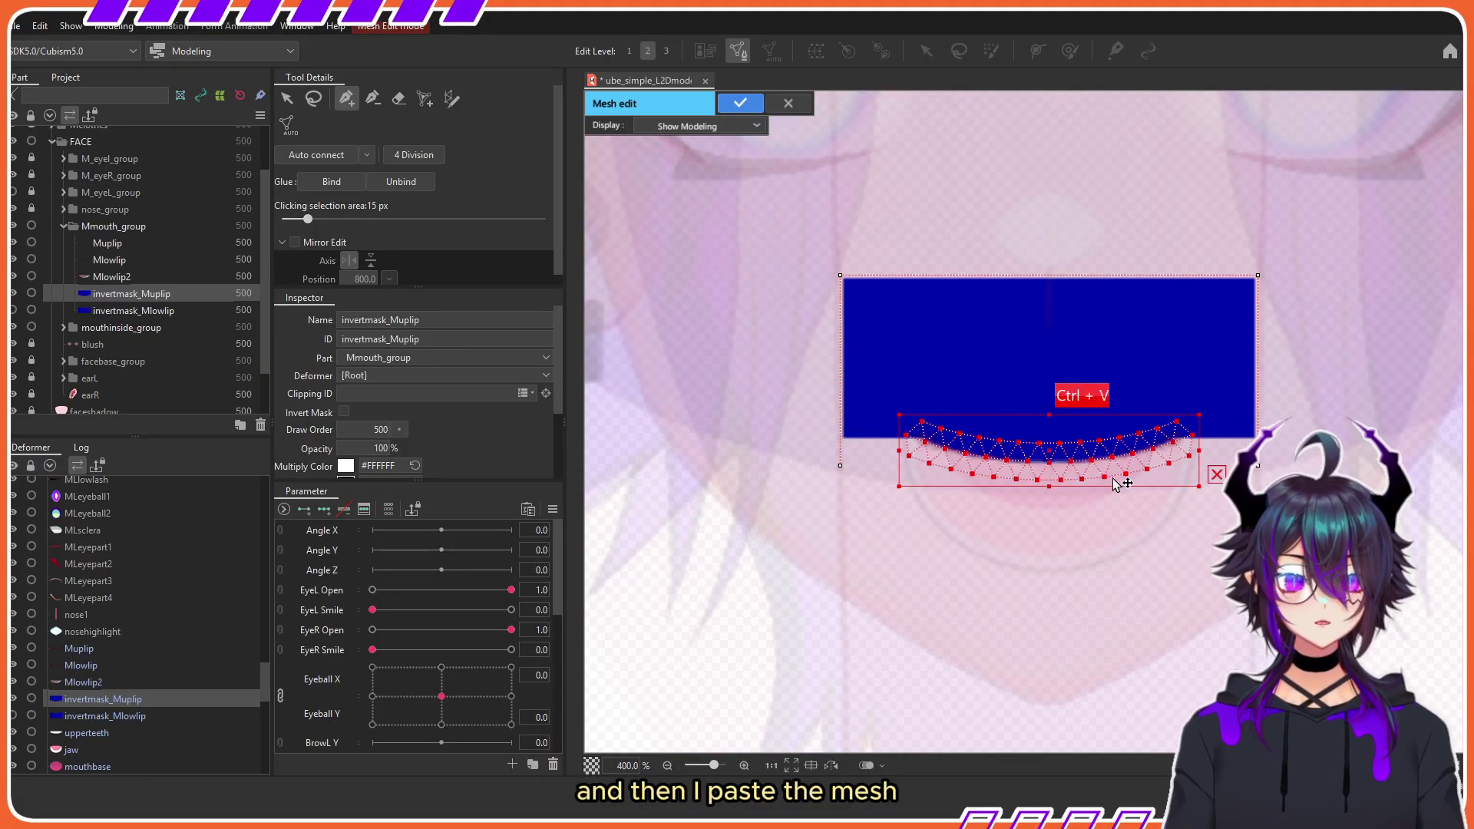
pyautogui.scroll(1, 995, 437)
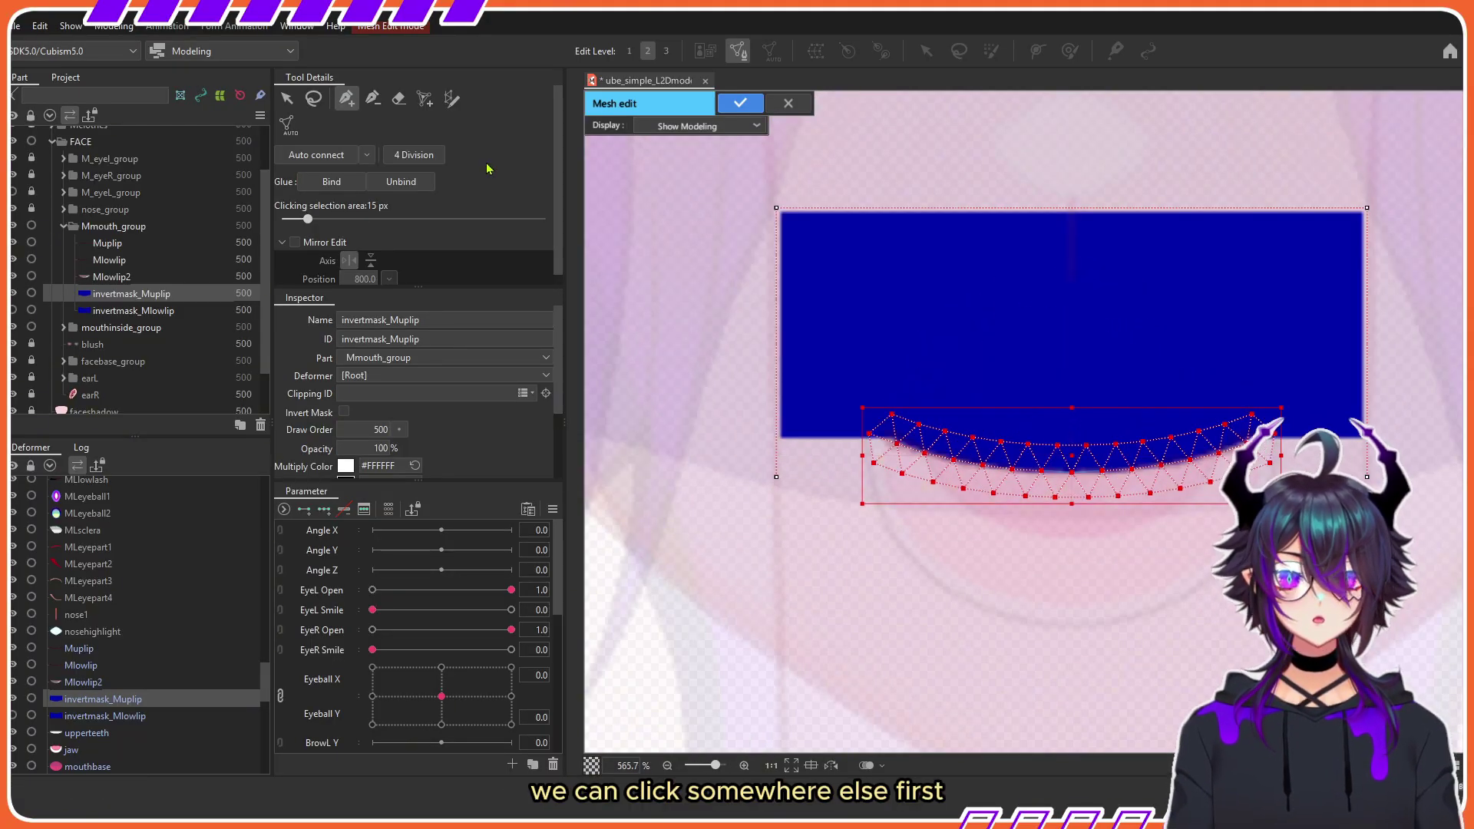
pyautogui.click(287, 99)
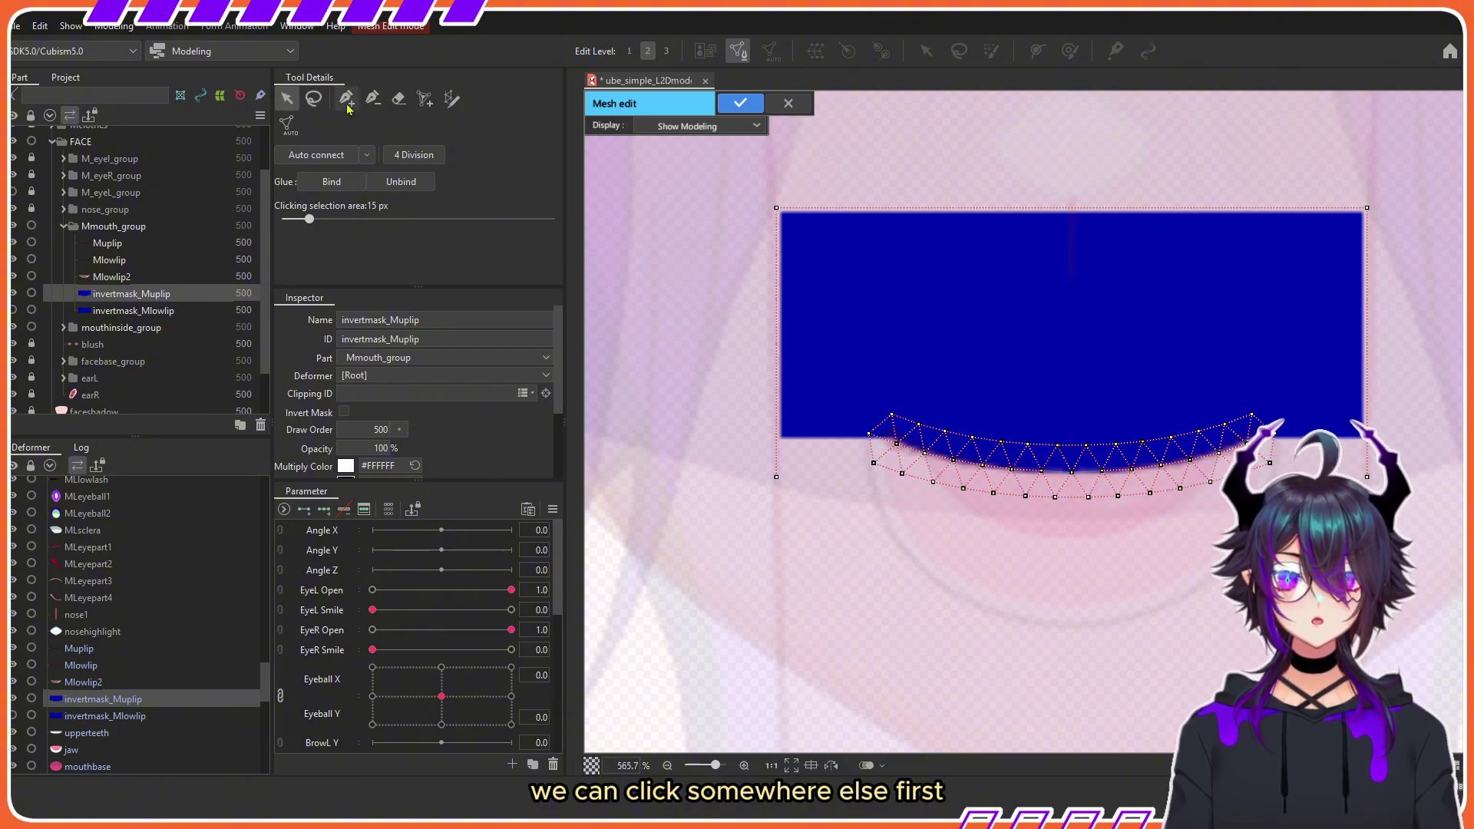
# Step: With Mirror Edit on, connect both ends of the pasted lip mesh to the lower corners of the invertmask_Muplip shape
pyautogui.click(346, 99)
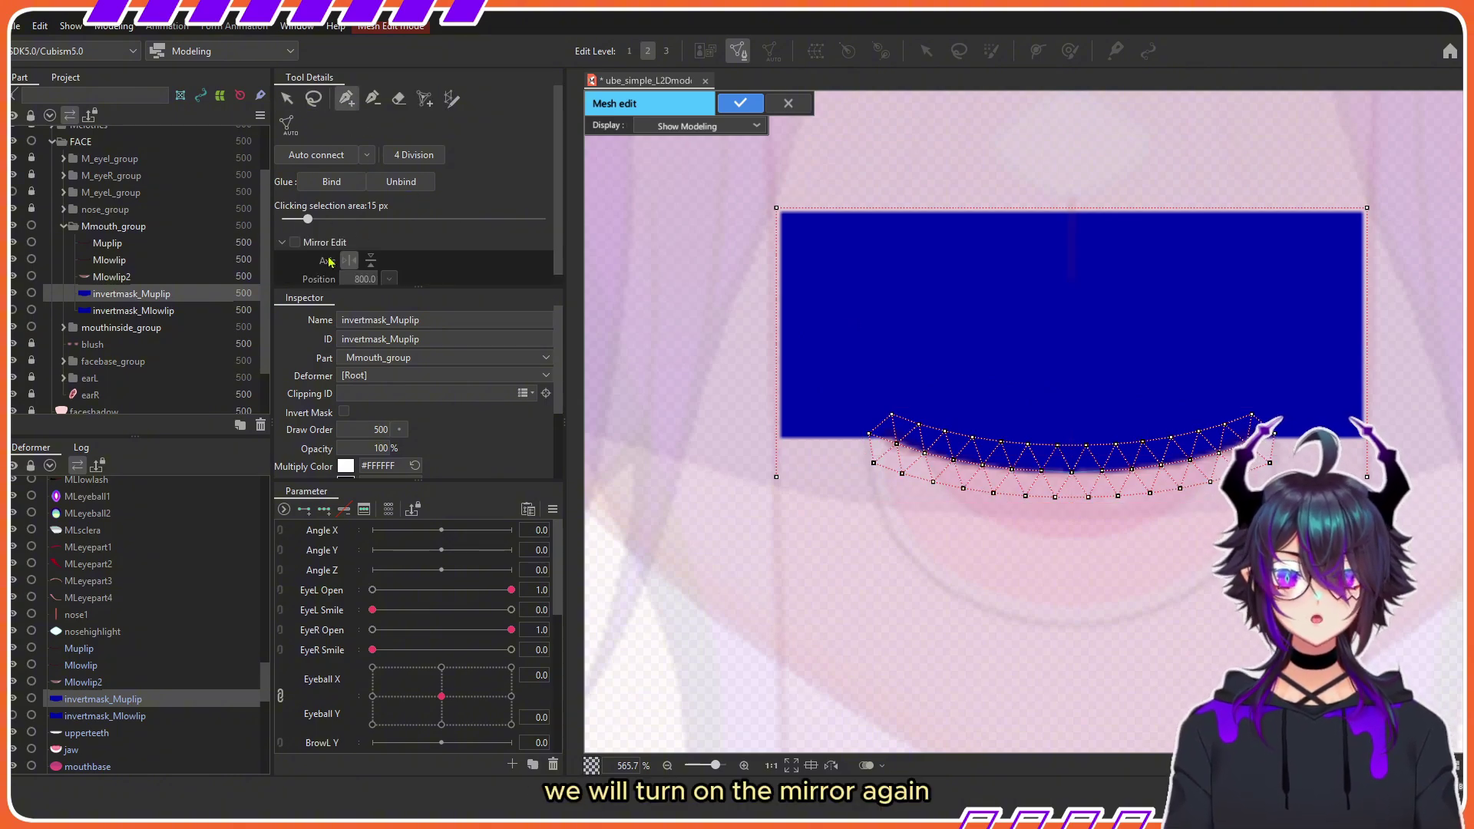
pyautogui.click(295, 242)
pyautogui.scroll(-1, 952, 410)
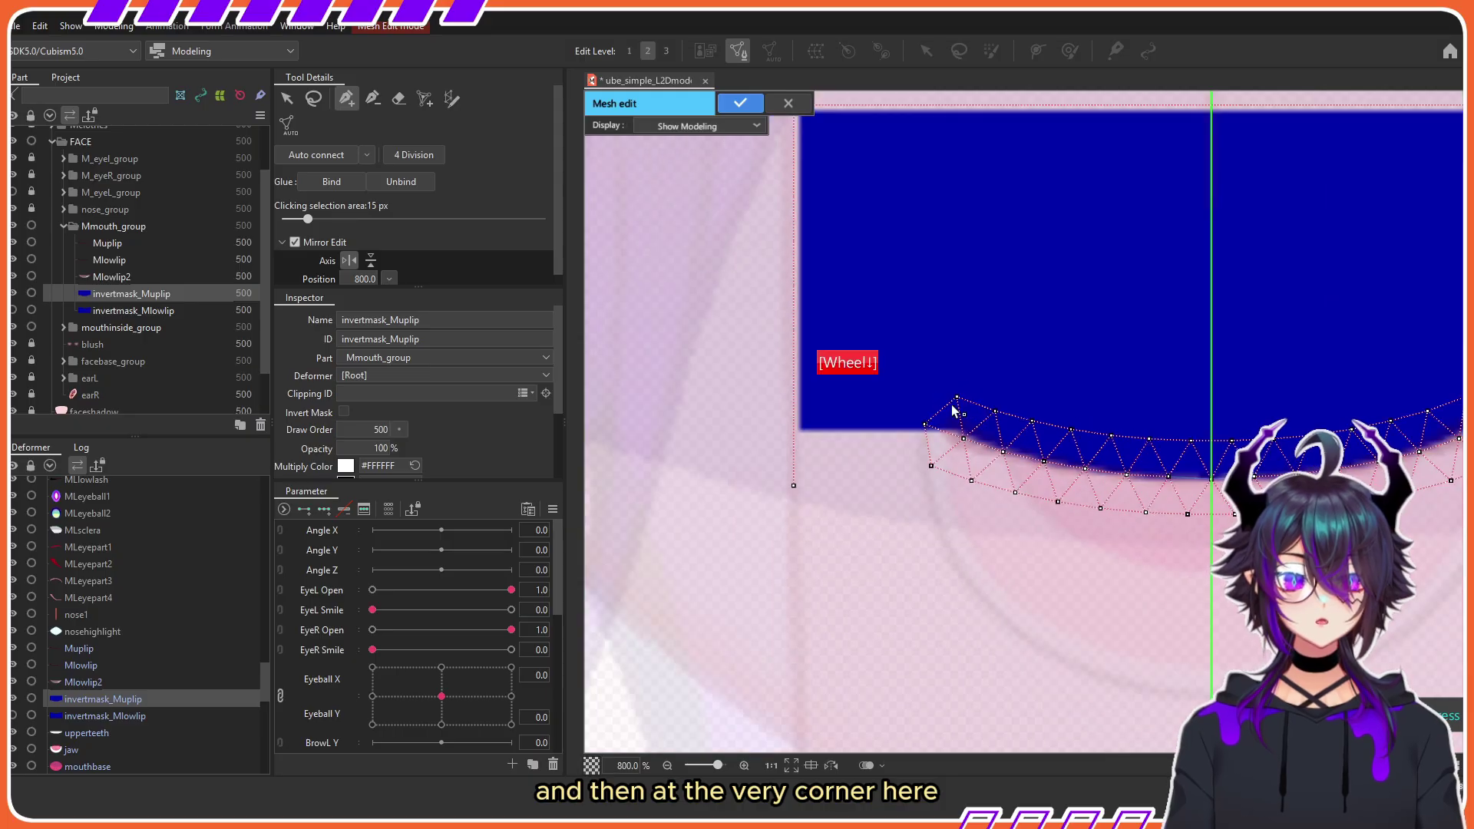
pyautogui.scroll(-1, 952, 411)
pyautogui.click(925, 420)
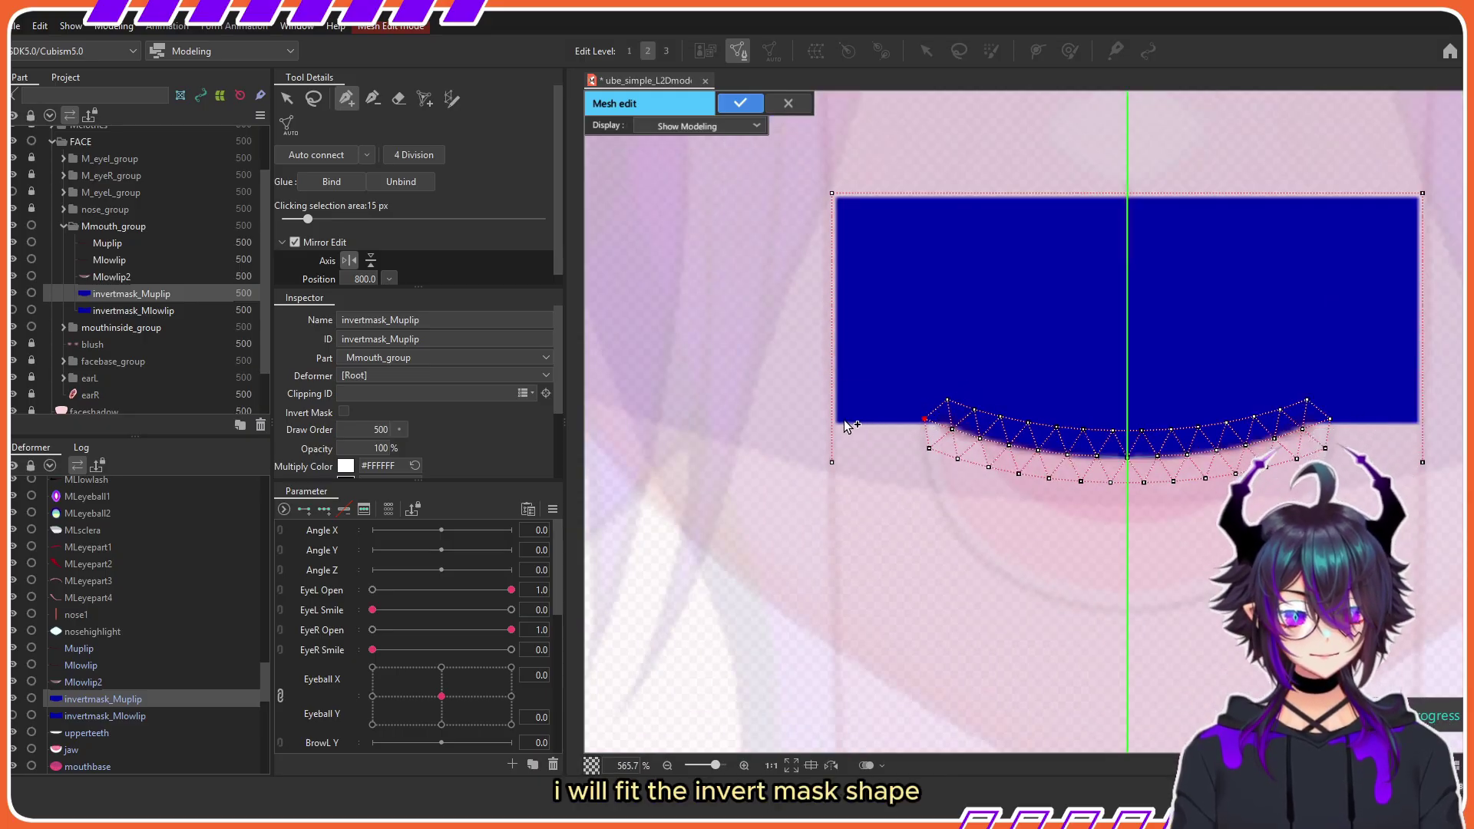
pyautogui.scroll(2, 847, 426)
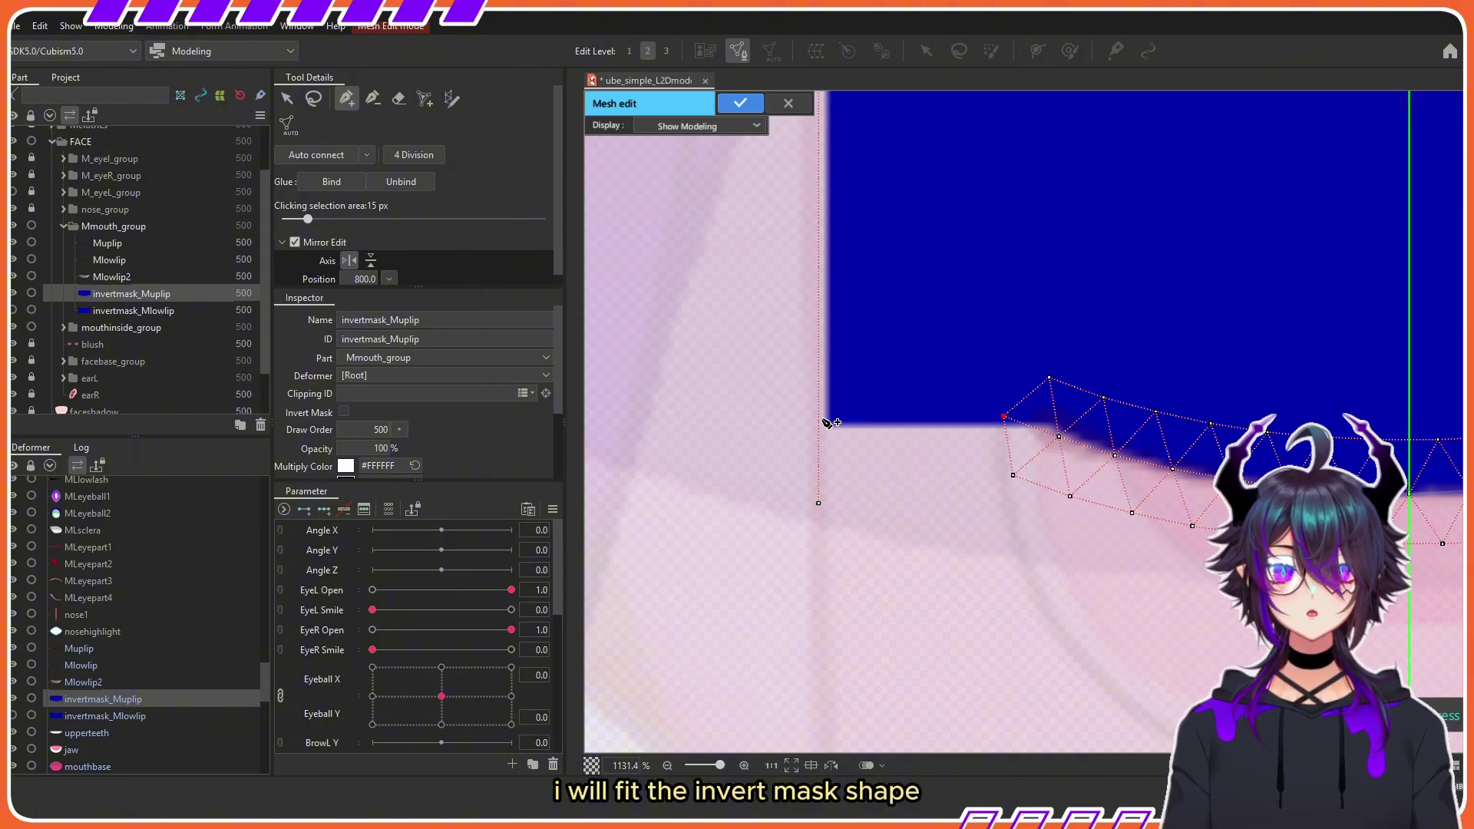
pyautogui.click(827, 422)
# Step: Add three spaced vertices along the upper edge of invertmask_Muplip's mesh and link them to the lip mesh
pyautogui.scroll(-2, 827, 423)
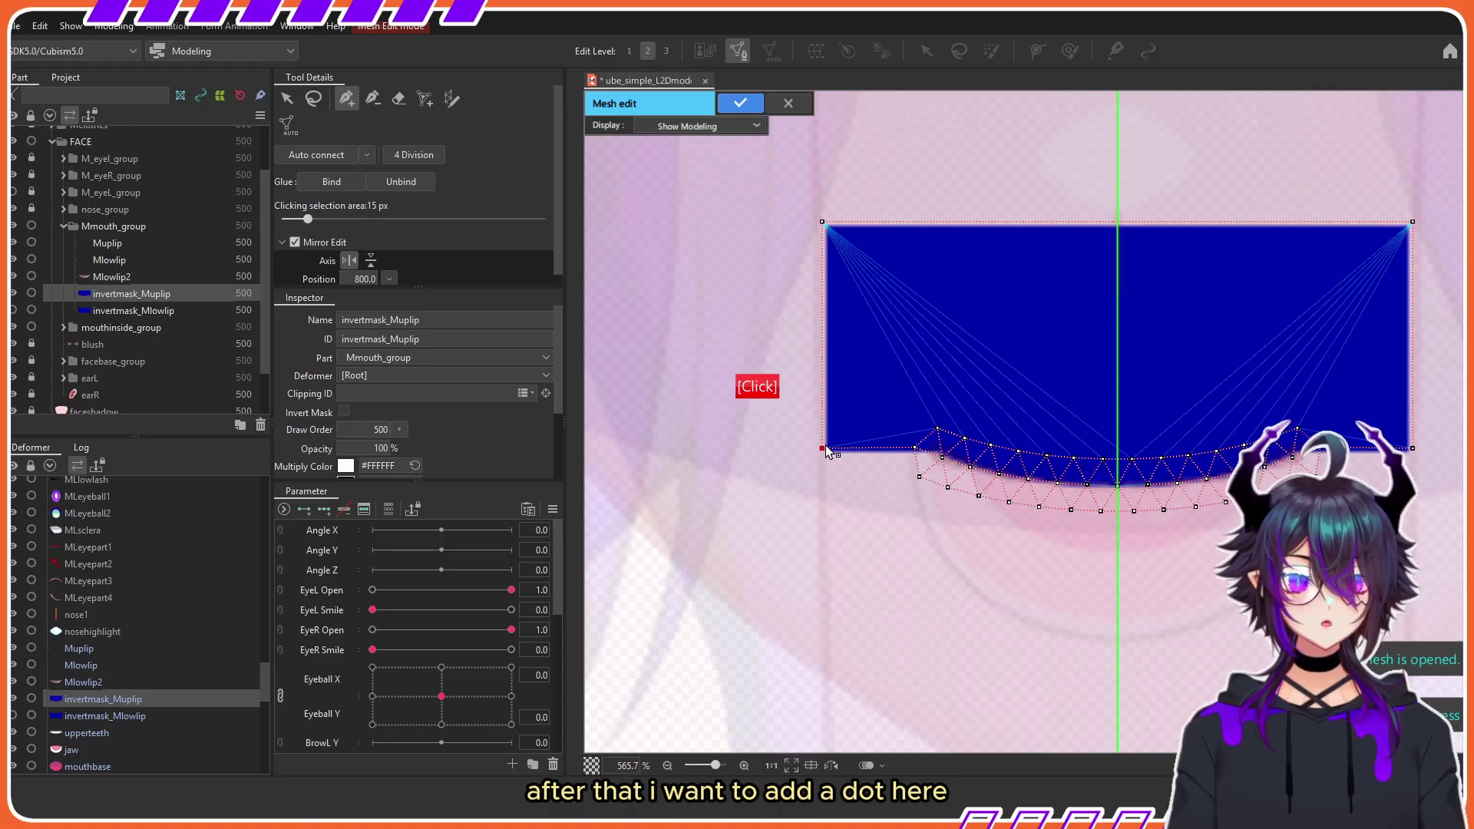
pyautogui.click(823, 224)
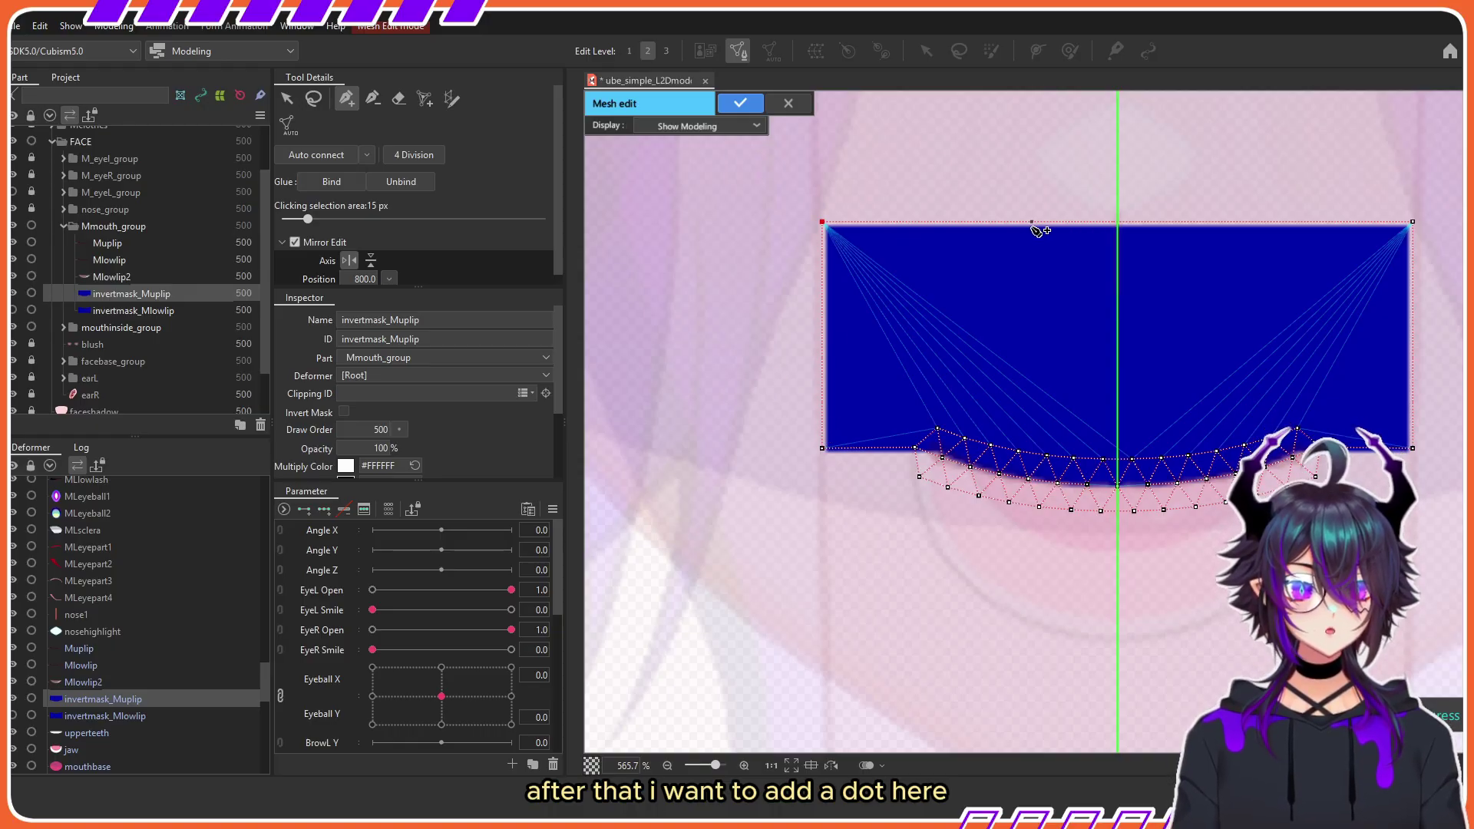
pyautogui.click(1104, 222)
pyautogui.click(964, 222)
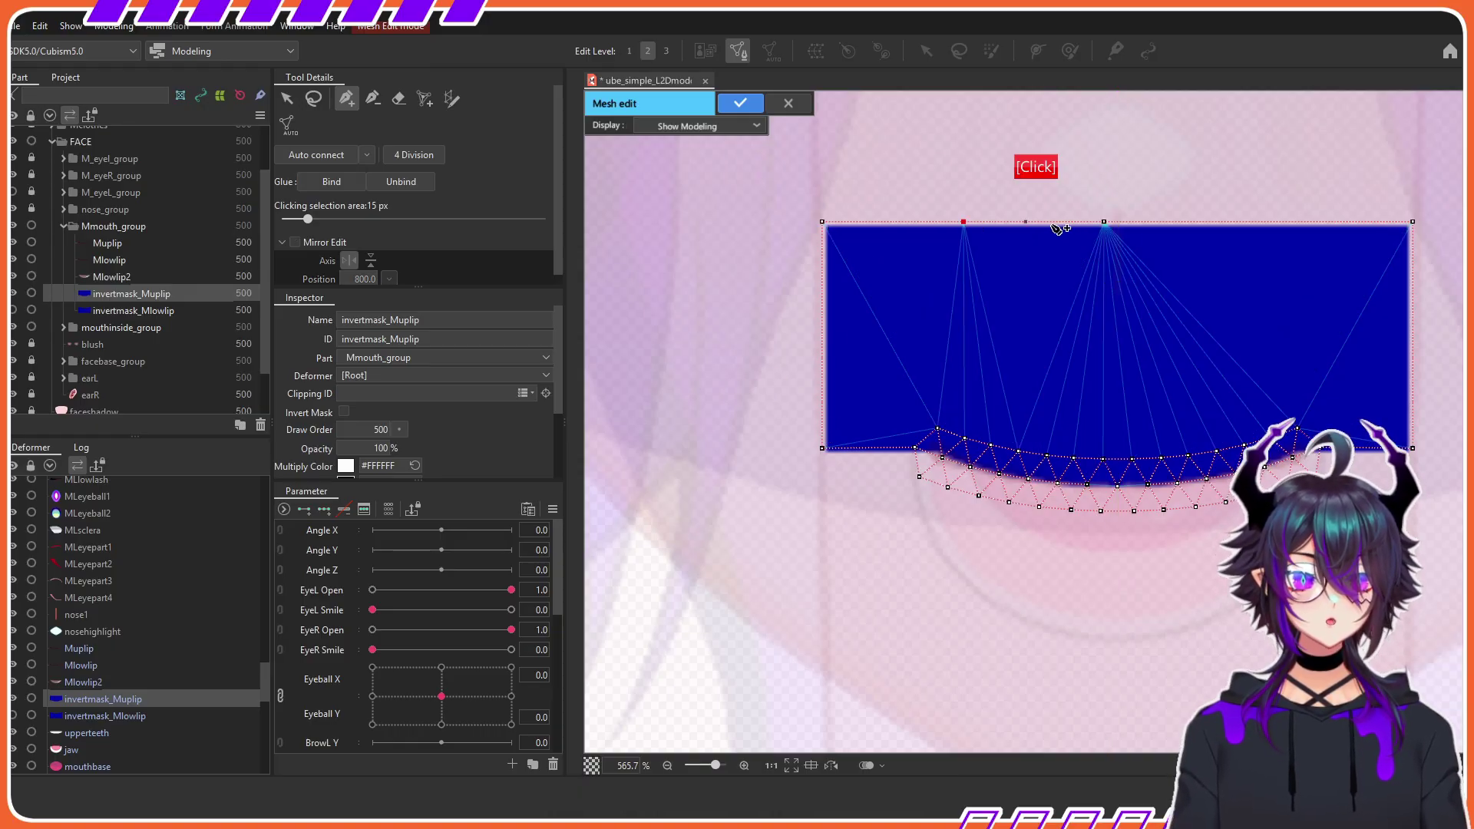
pyautogui.click(1253, 222)
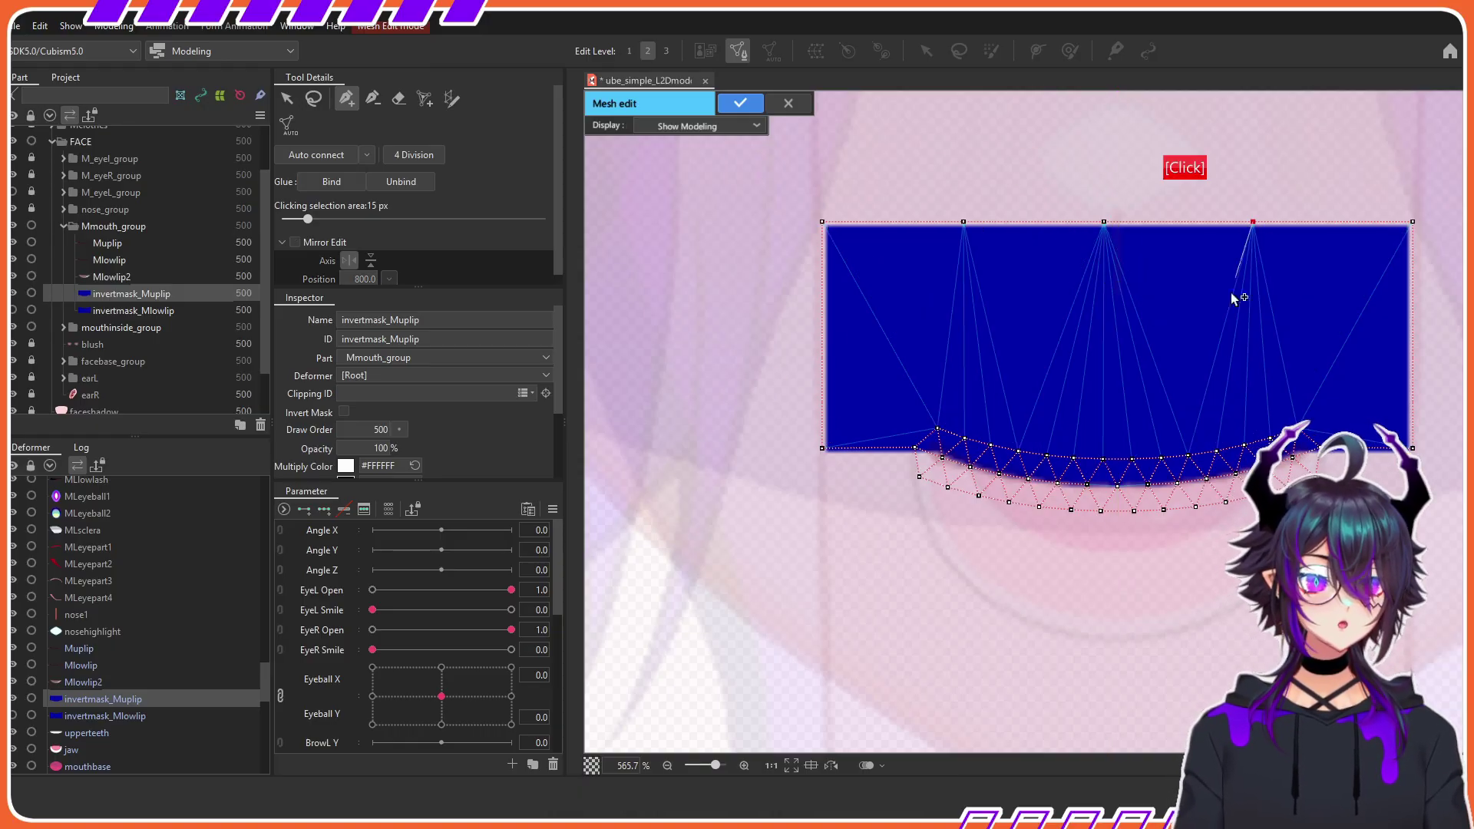
pyautogui.click(1217, 451)
pyautogui.click(1104, 222)
# Step: Auto Connect the vertices of invertmask_Muplip, apply the mesh edit, and check the mask's lower corner
pyautogui.scroll(-2, 1014, 437)
pyautogui.scroll(1, 1186, 392)
pyautogui.scroll(1, 979, 384)
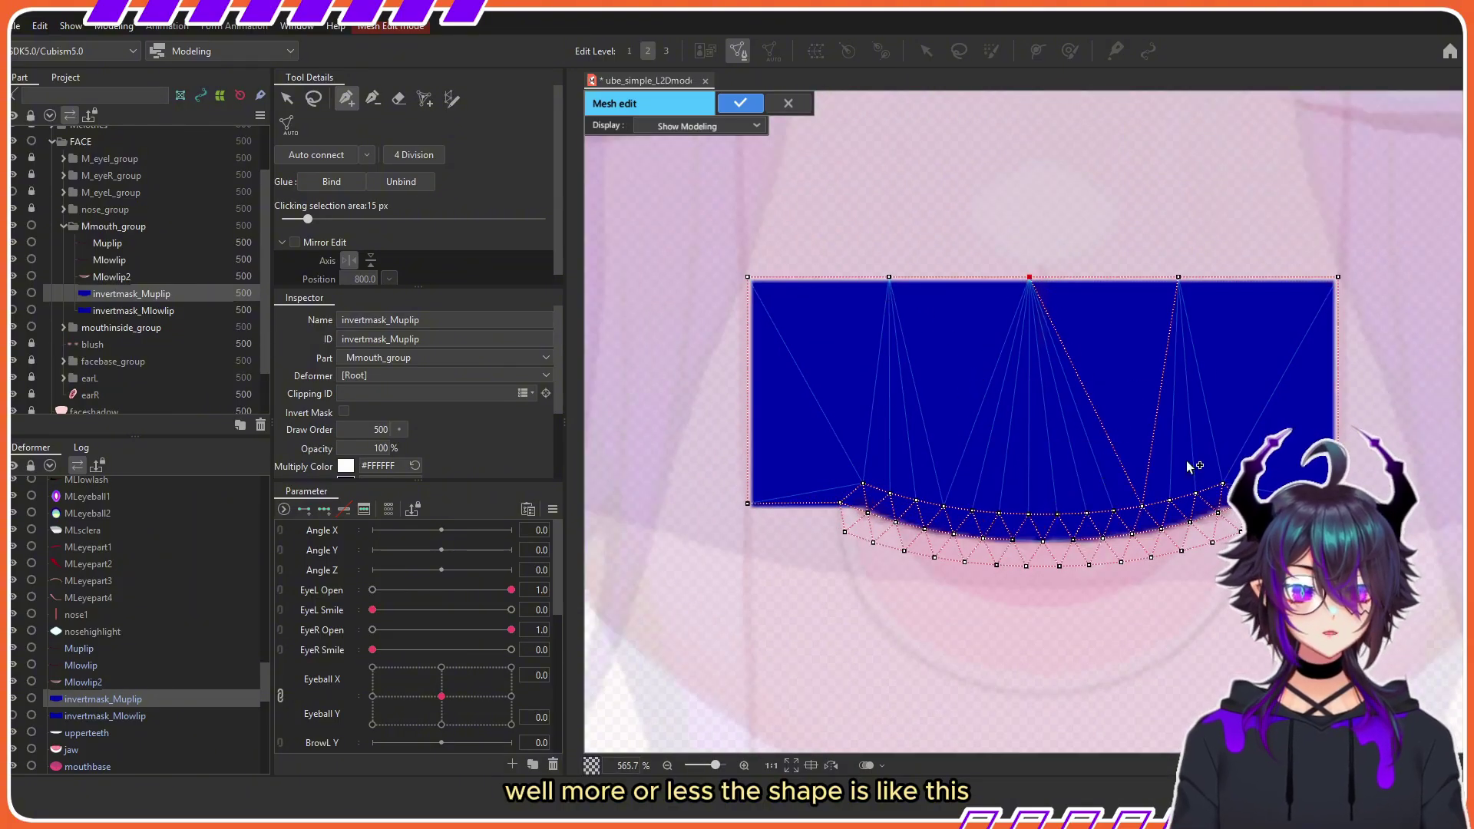
pyautogui.click(326, 156)
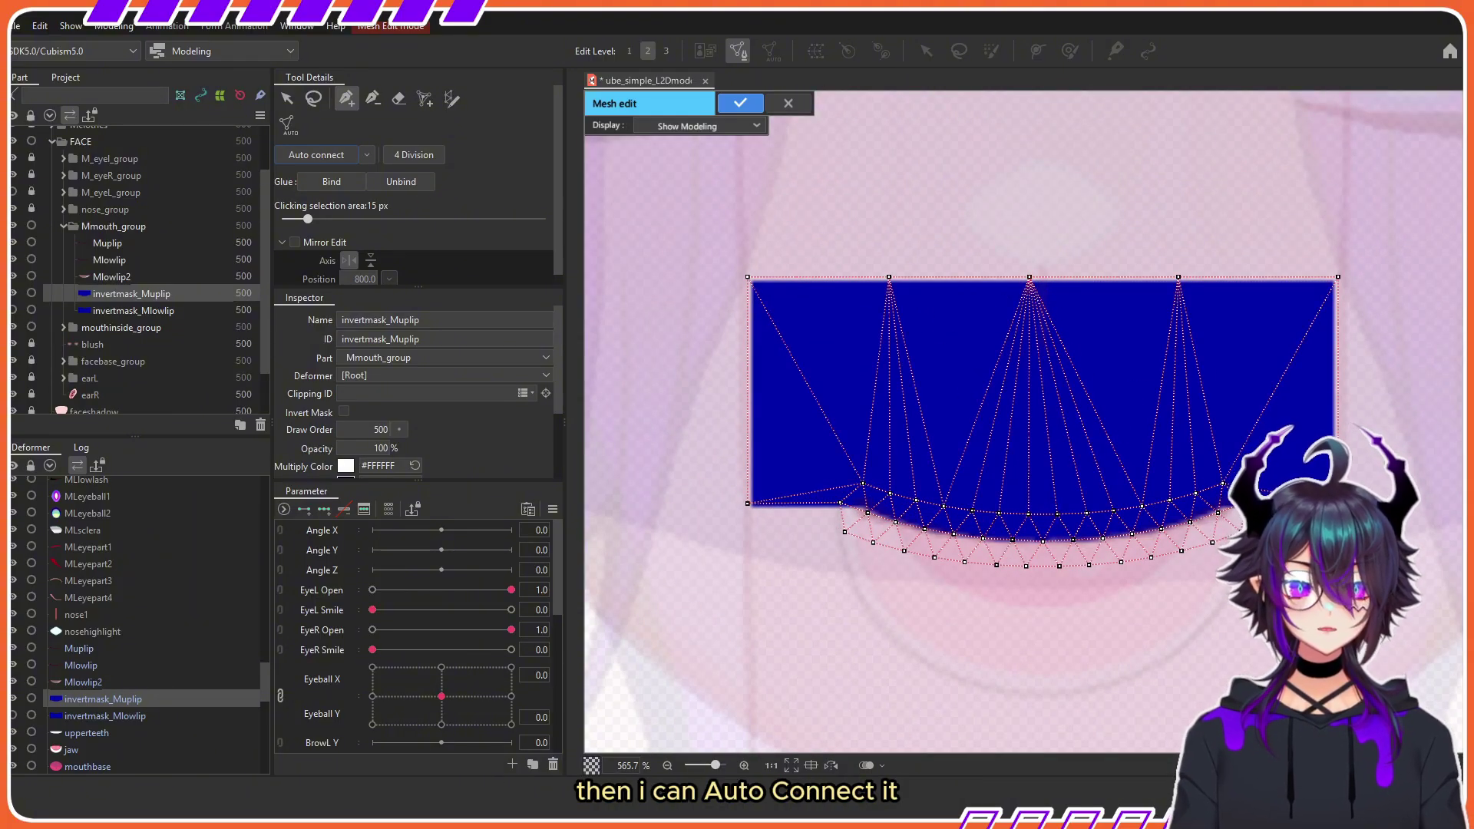
pyautogui.click(741, 105)
pyautogui.scroll(4, 757, 476)
pyautogui.scroll(2, 758, 476)
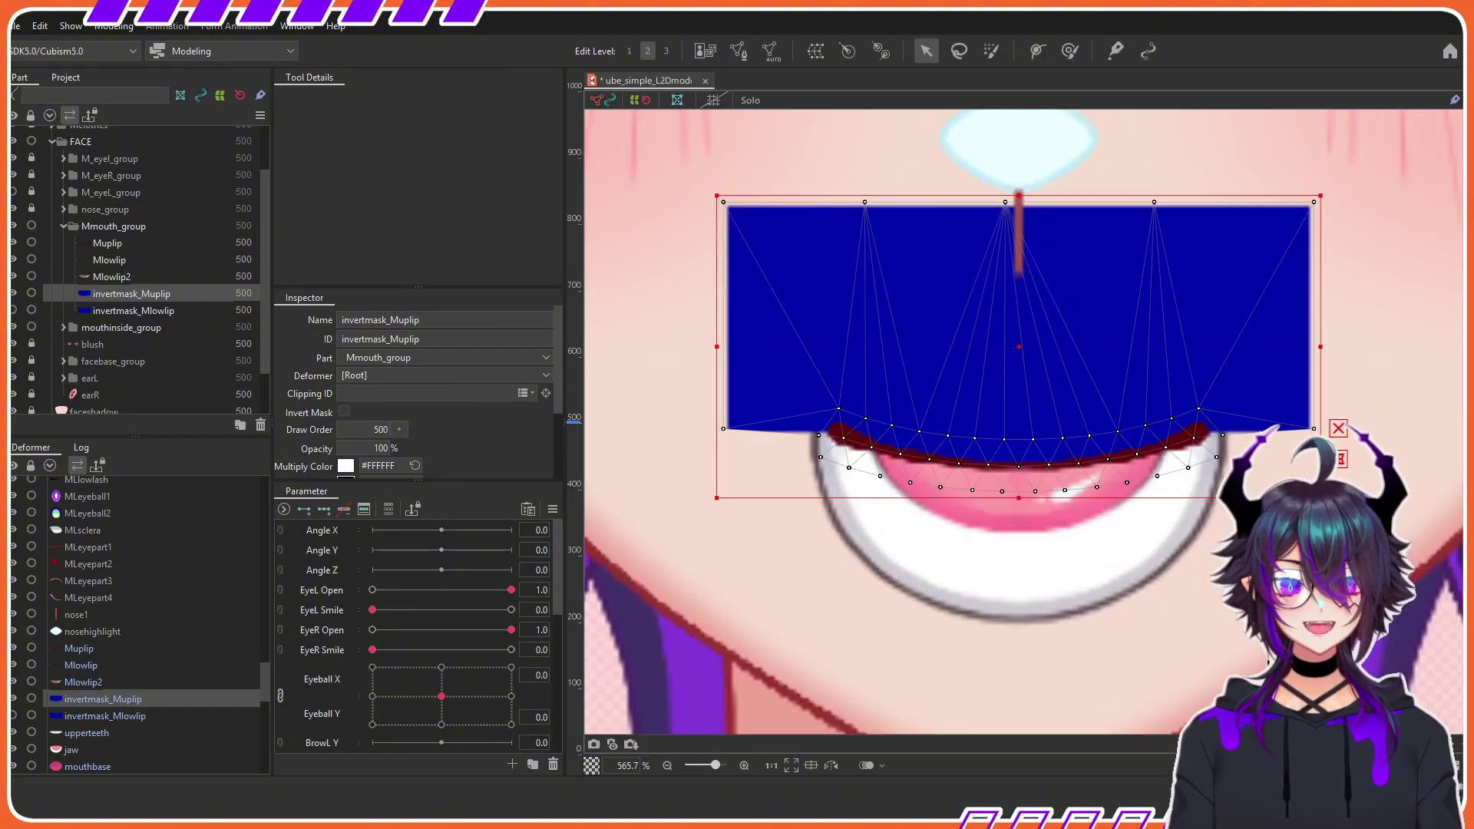
pyautogui.scroll(3, 740, 450)
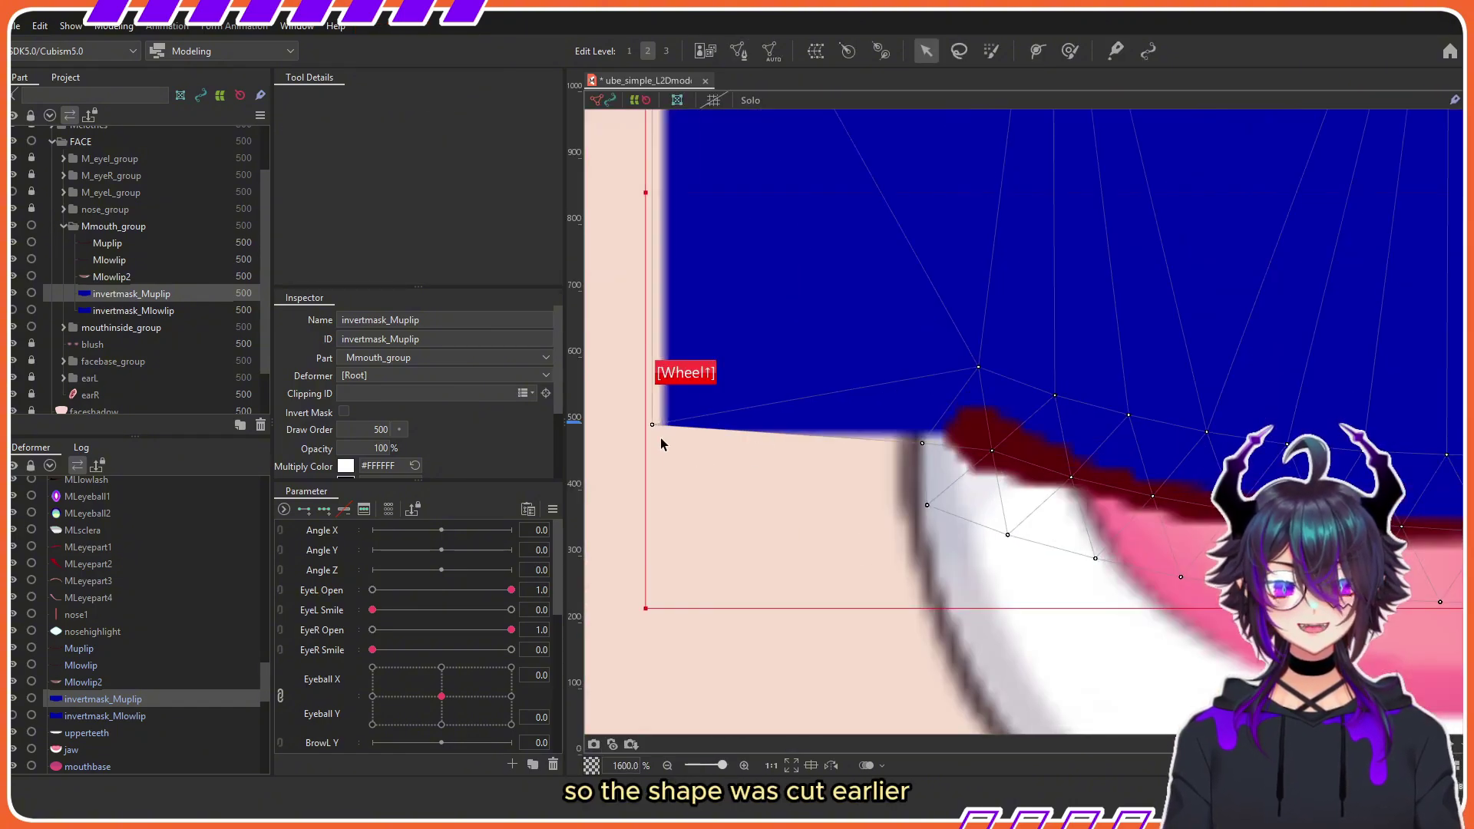
pyautogui.scroll(-2, 753, 449)
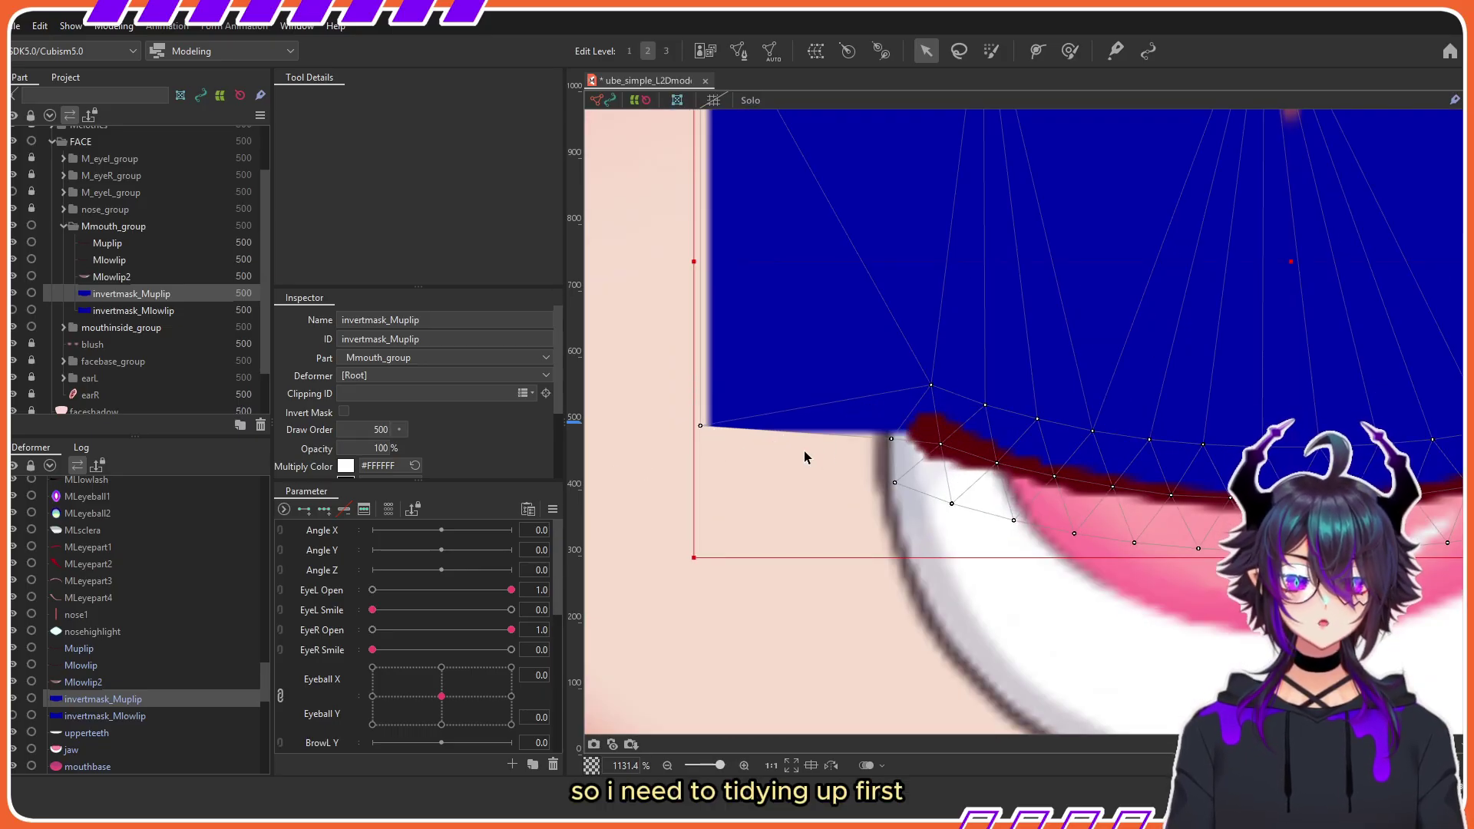
pyautogui.scroll(3, 887, 430)
pyautogui.scroll(-4, 934, 445)
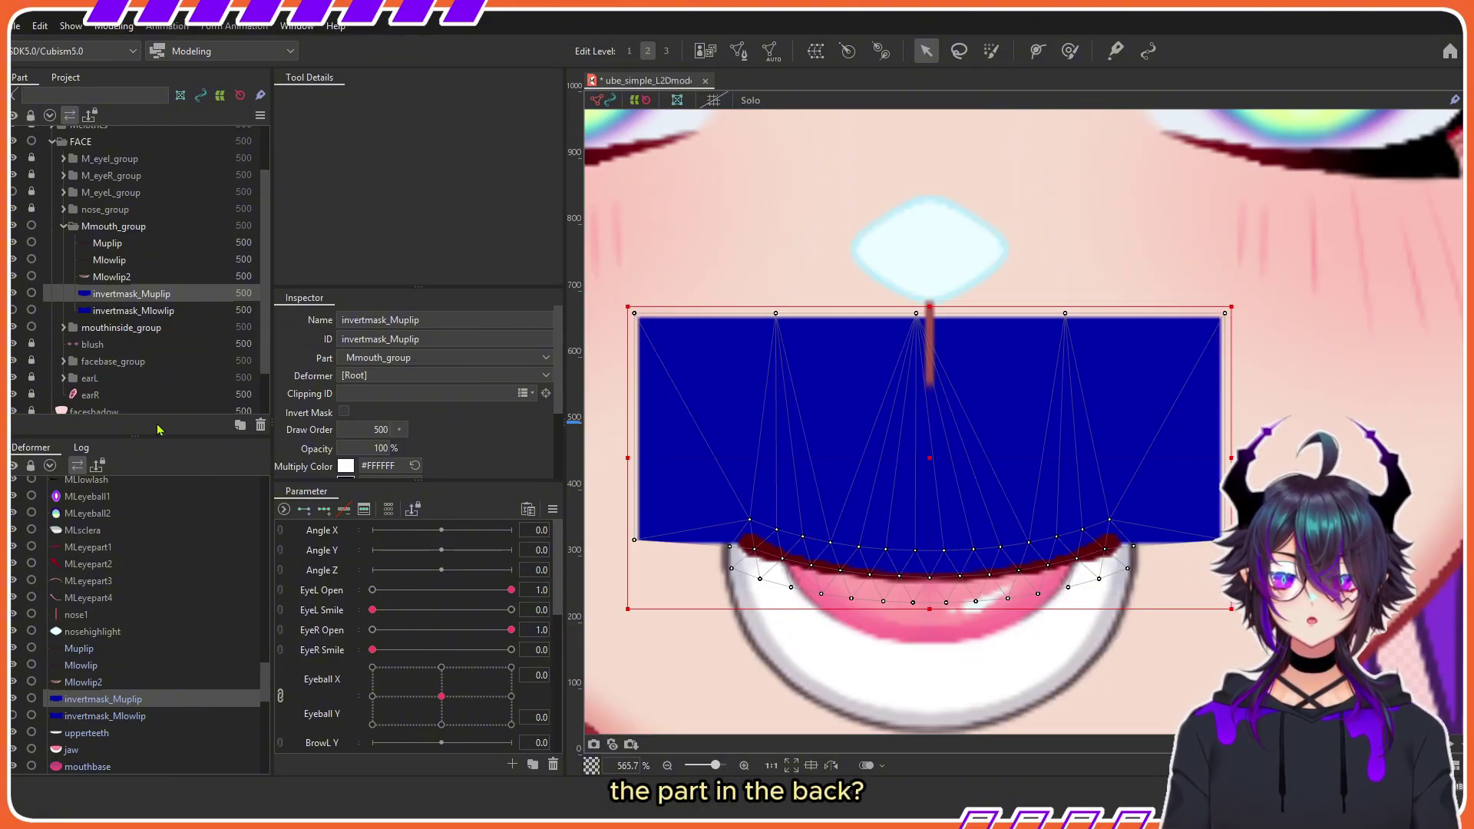
# Step: Copy the ID of invertmask_Muplip and set the part's opacity to 0%
pyautogui.doubleClick(432, 339)
pyautogui.hotkey('ctrl', 'c')
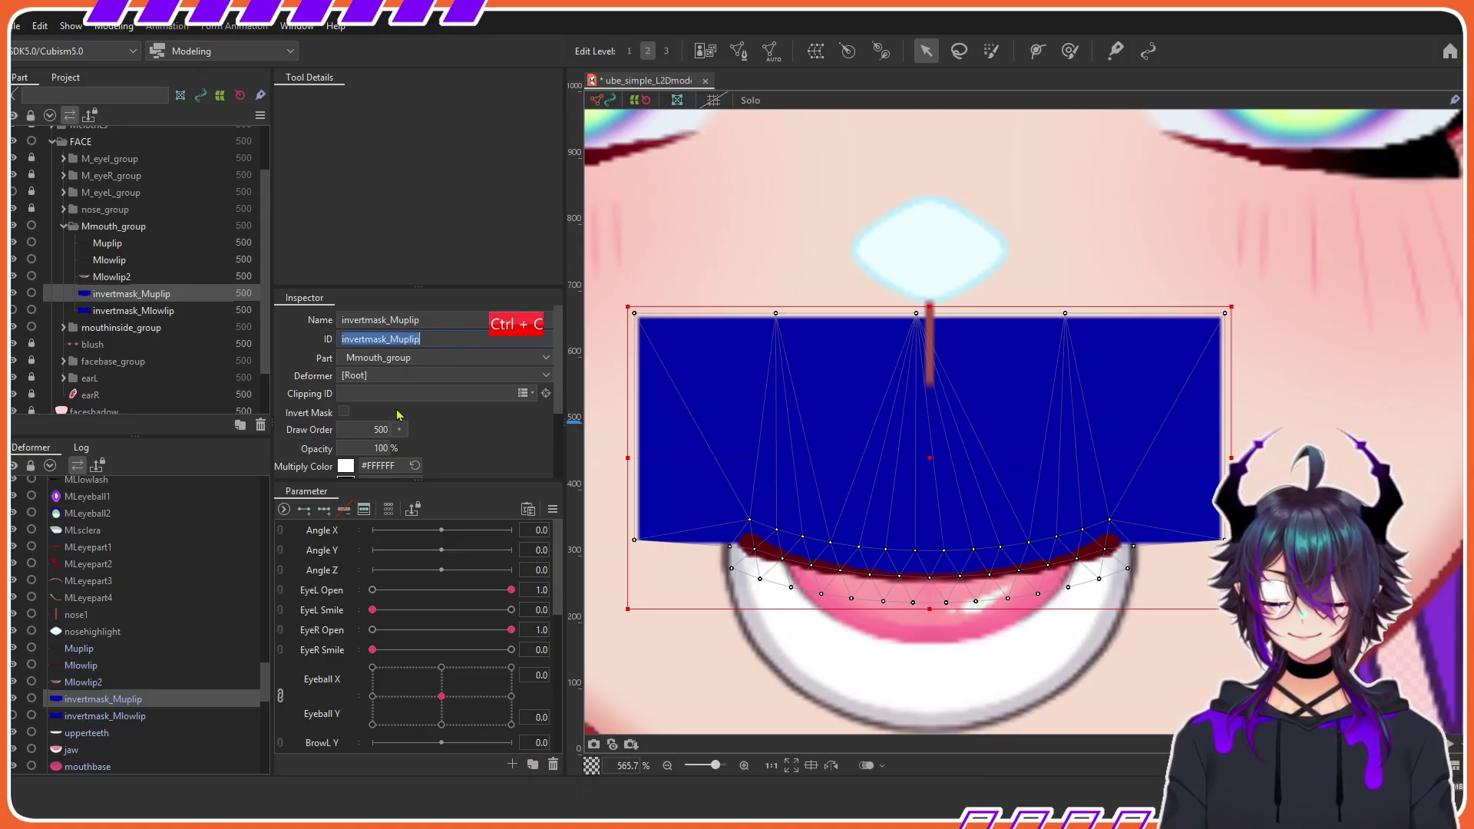
pyautogui.moveTo(382, 449); pyautogui.dragTo(361, 448)
# Step: Clip upperteeth, jaw and mouthbase with the Clipping ID invertmask_Muplip and toggle their Invert Mask option
pyautogui.click(64, 328)
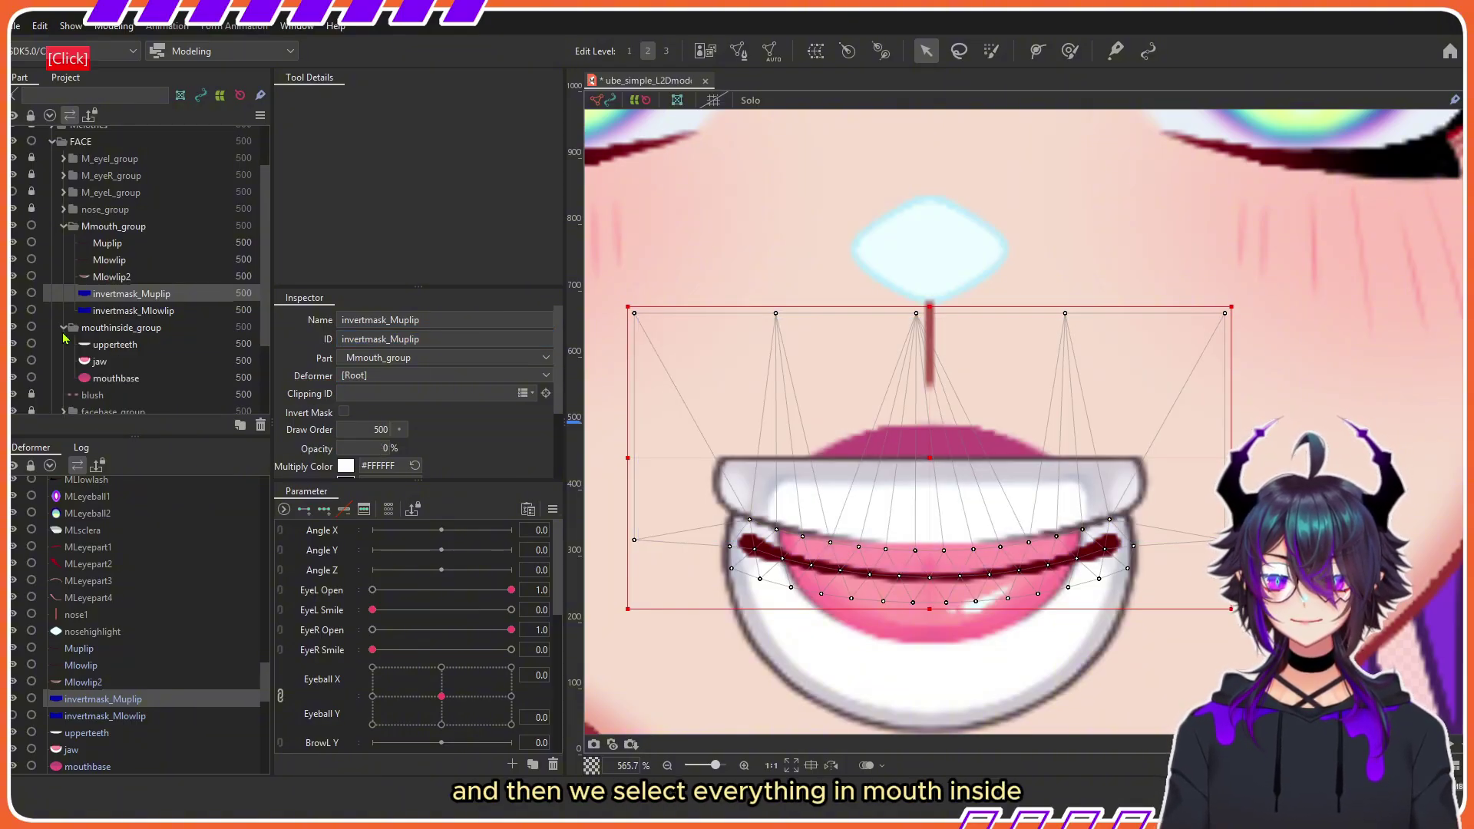
pyautogui.click(113, 344)
pyautogui.keyDown('shift'); pyautogui.click(121, 379); pyautogui.keyUp('shift')
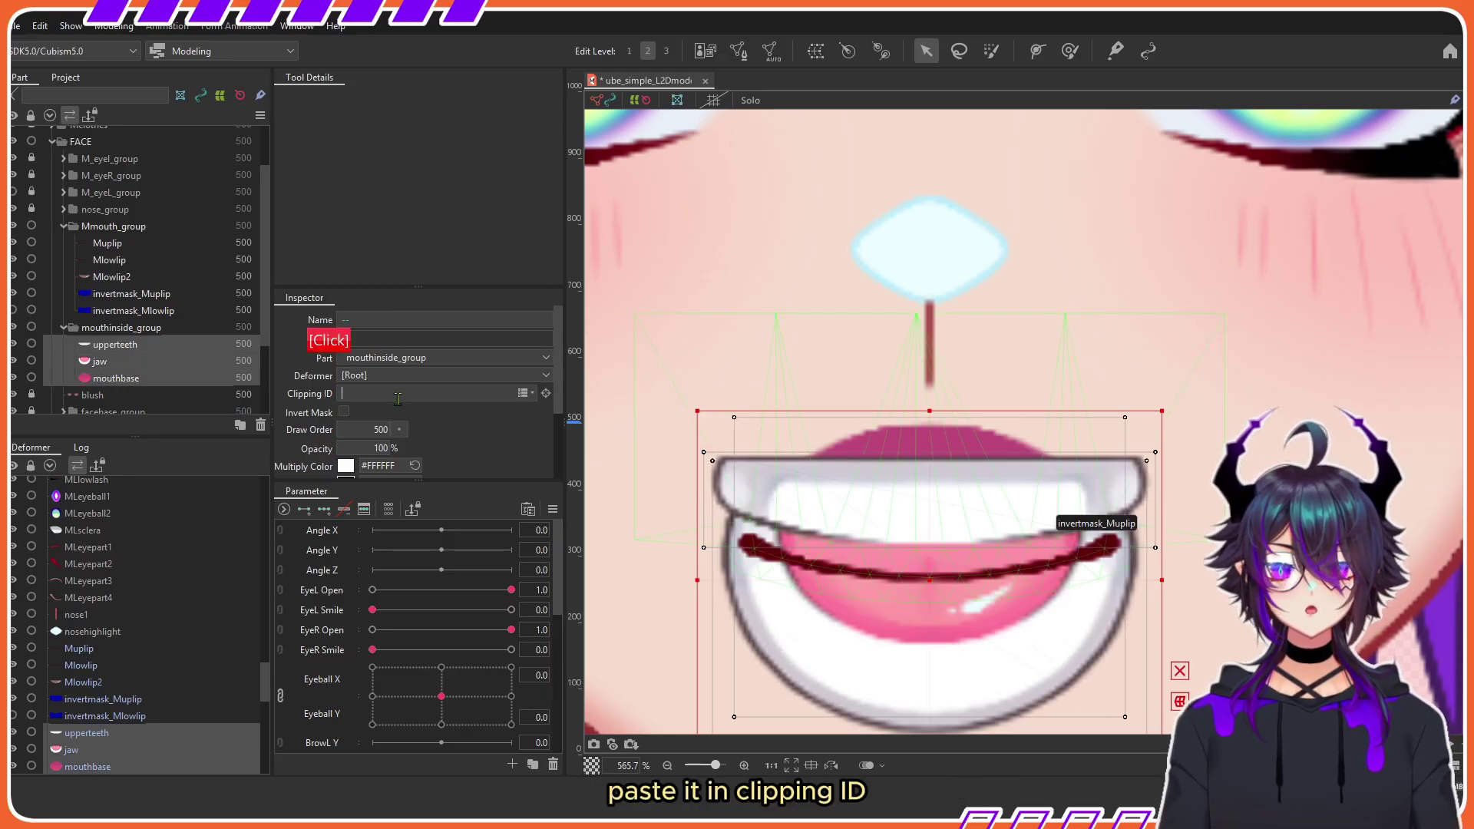
pyautogui.click(400, 399)
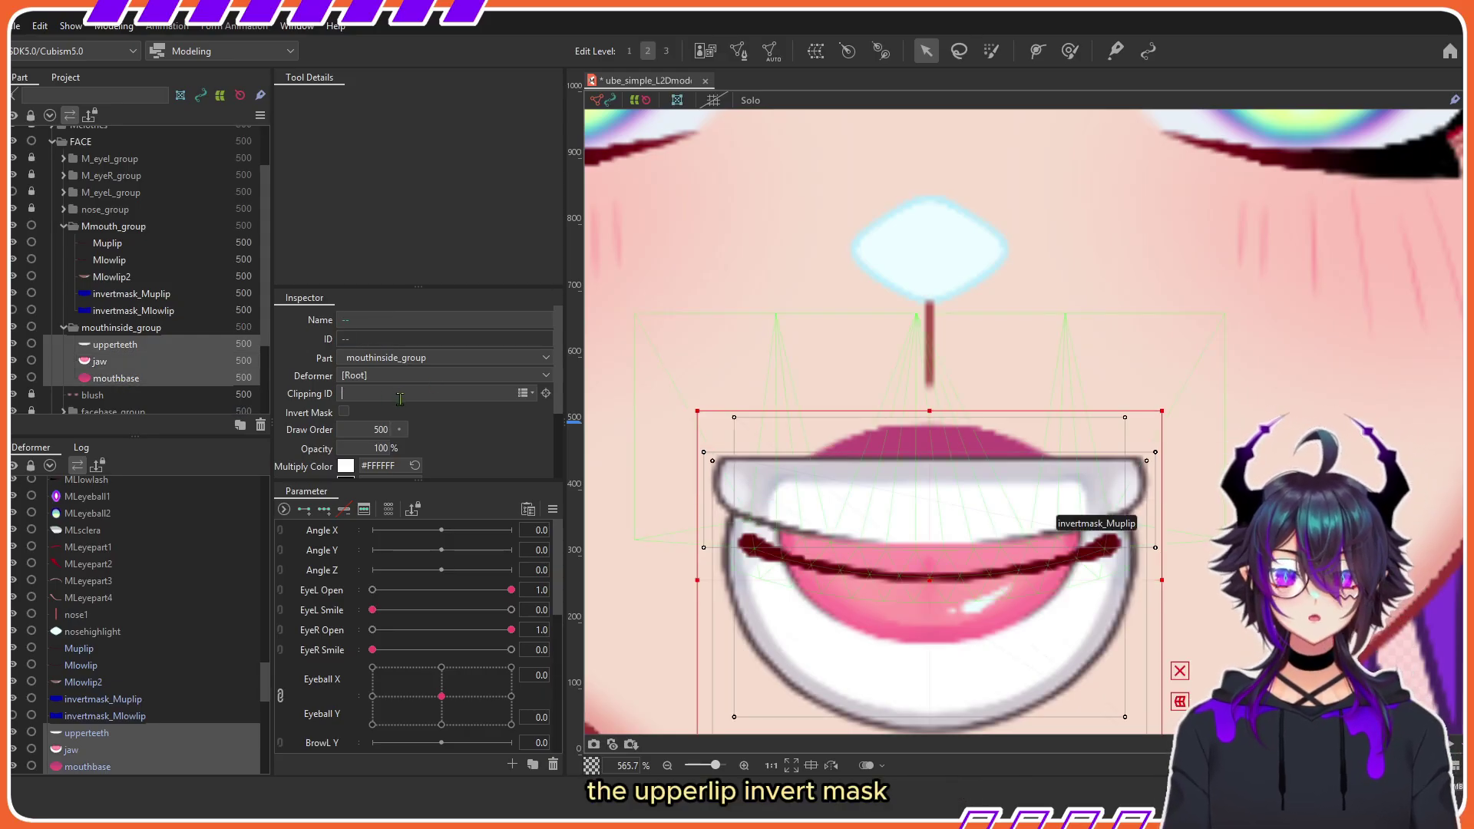
pyautogui.hotkey('ctrl', 'v')
pyautogui.press('Return')
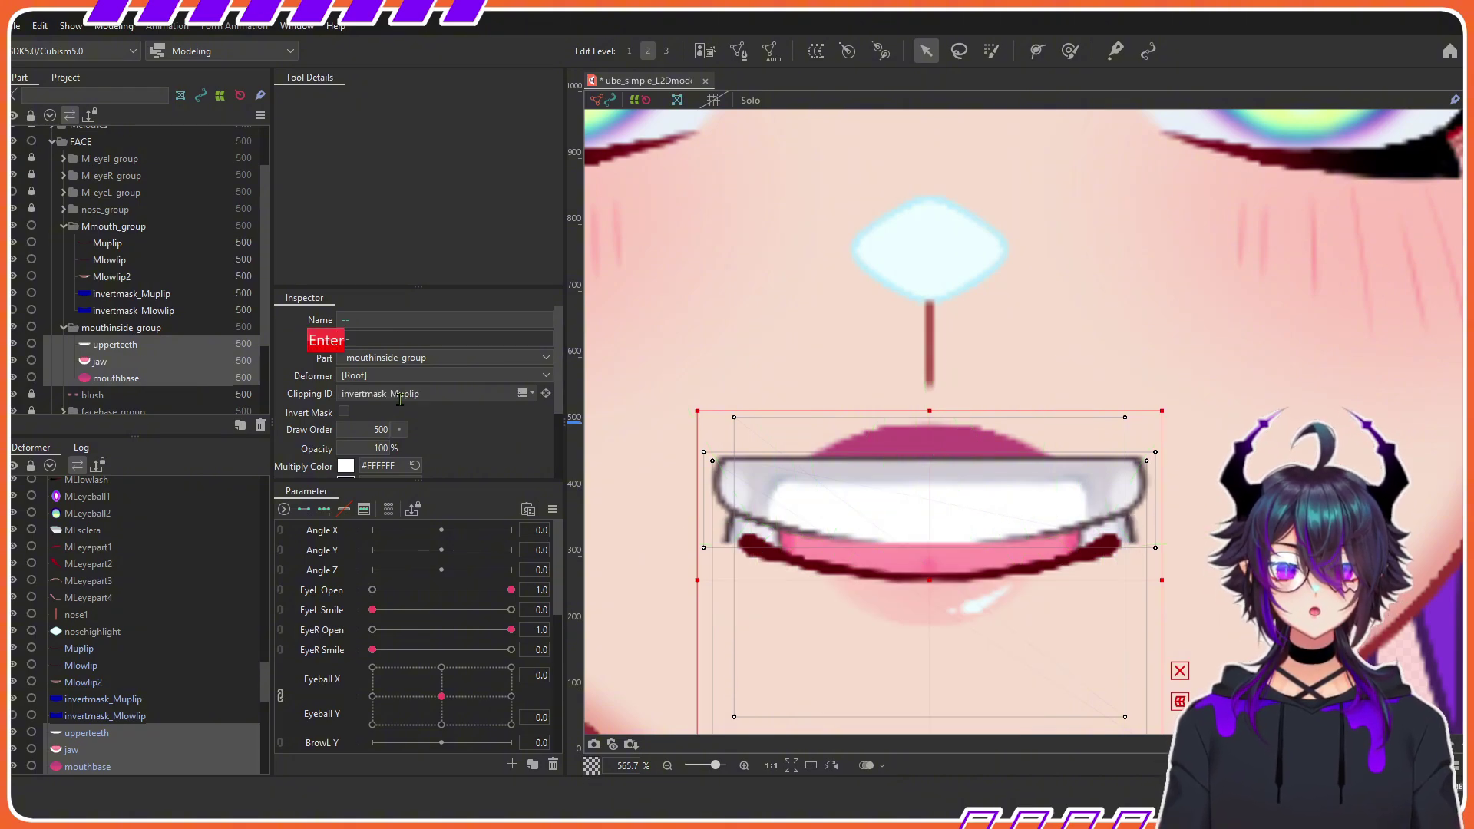
pyautogui.click(344, 413)
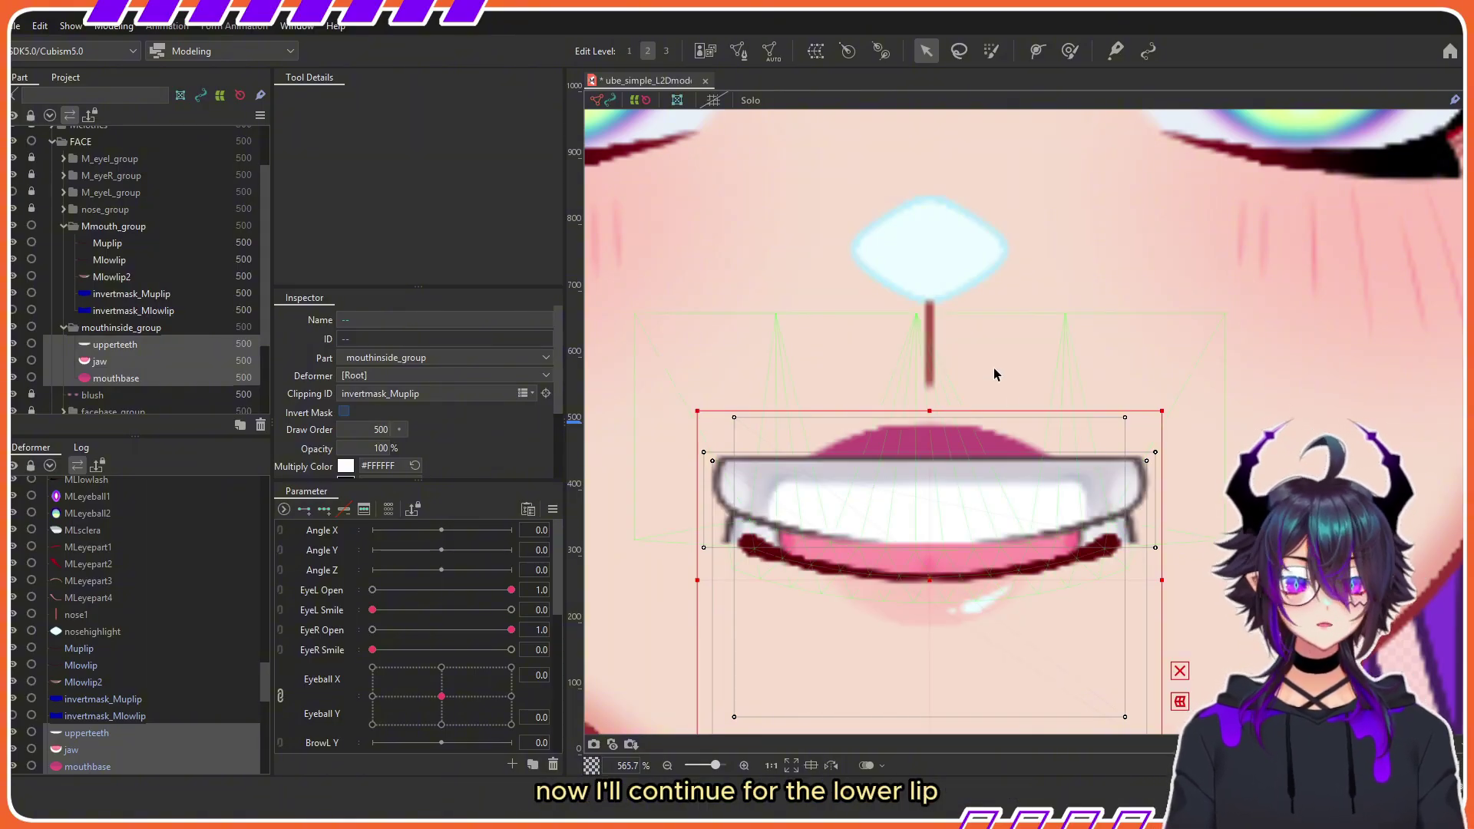
# Step: Show invertmask_Mlowlip, open its mesh for editing along the upper edge, and paste a copy of Mlowlip's mesh
pyautogui.click(64, 328)
pyautogui.click(134, 311)
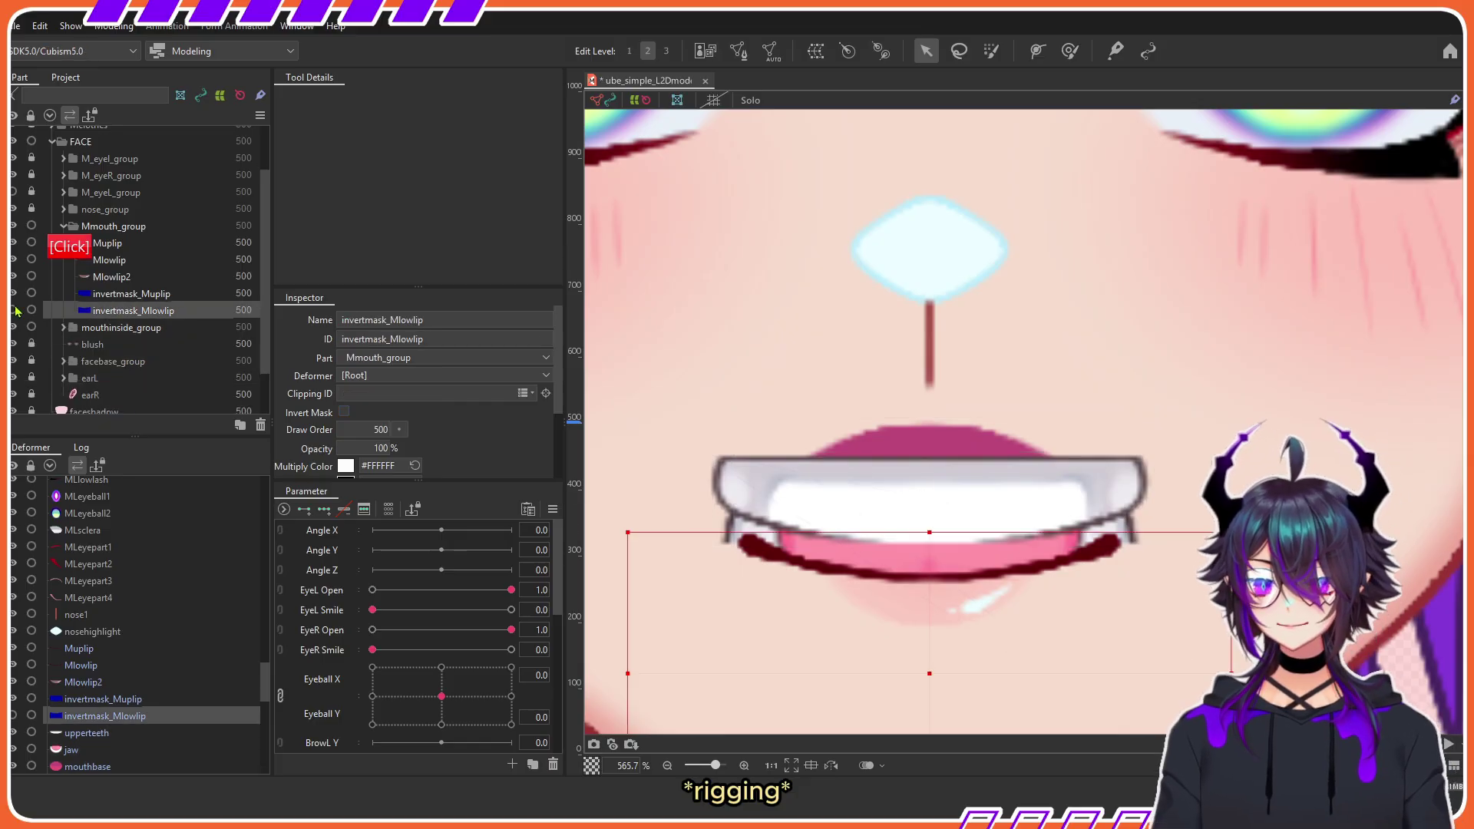
pyautogui.click(12, 310)
pyautogui.click(109, 260)
pyautogui.scroll(-1, 736, 550)
pyautogui.click(728, 691)
pyautogui.hotkey('ctrl', 'e')
pyautogui.scroll(2, 769, 557)
pyautogui.hotkey('ctrl', 'v')
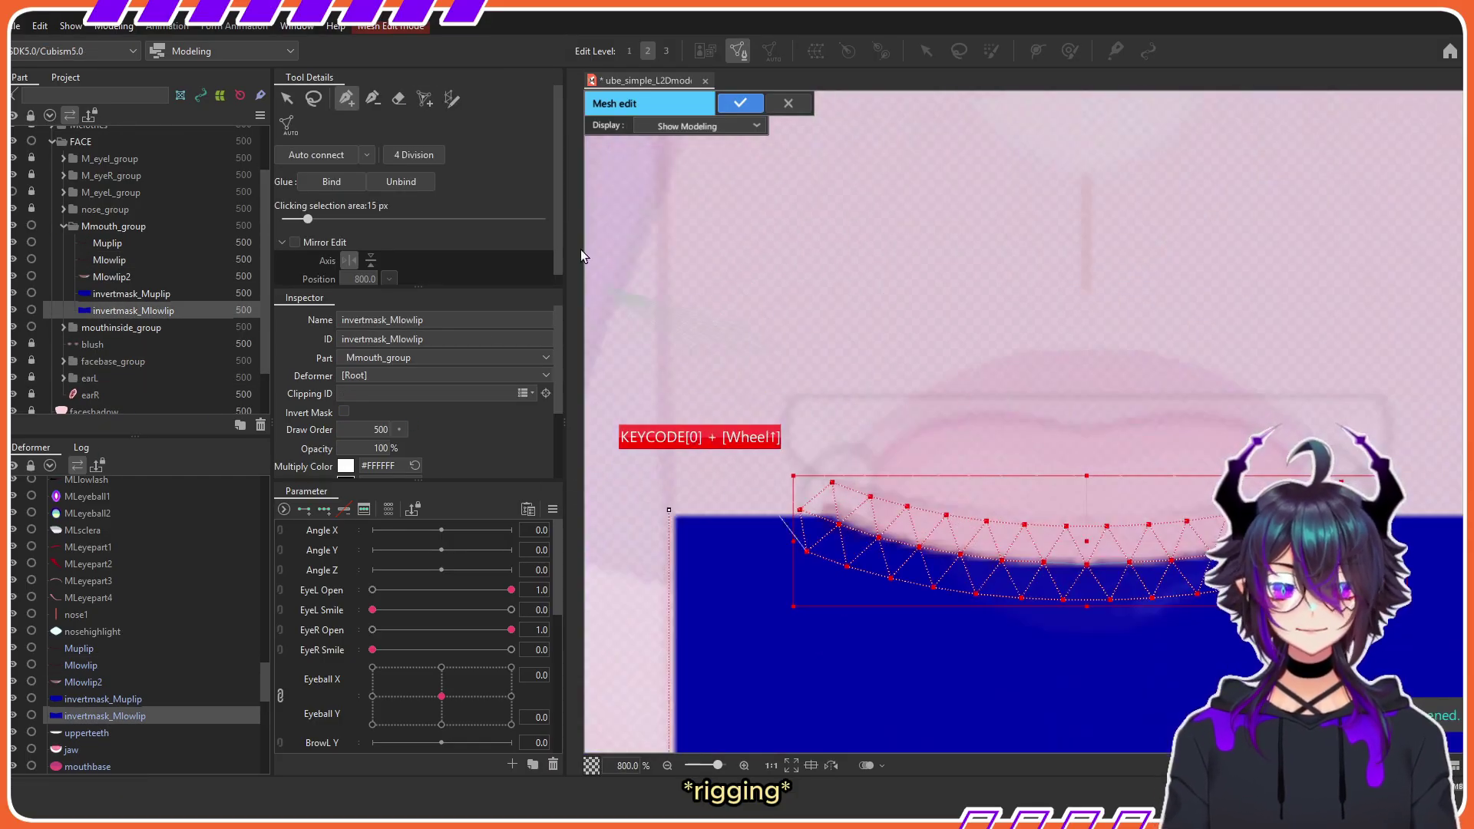
# Step: Add a vertex at the middle of invertmask_Mlowlip's lower edge and apply the mesh edit
pyautogui.click(287, 99)
pyautogui.click(346, 99)
pyautogui.click(295, 242)
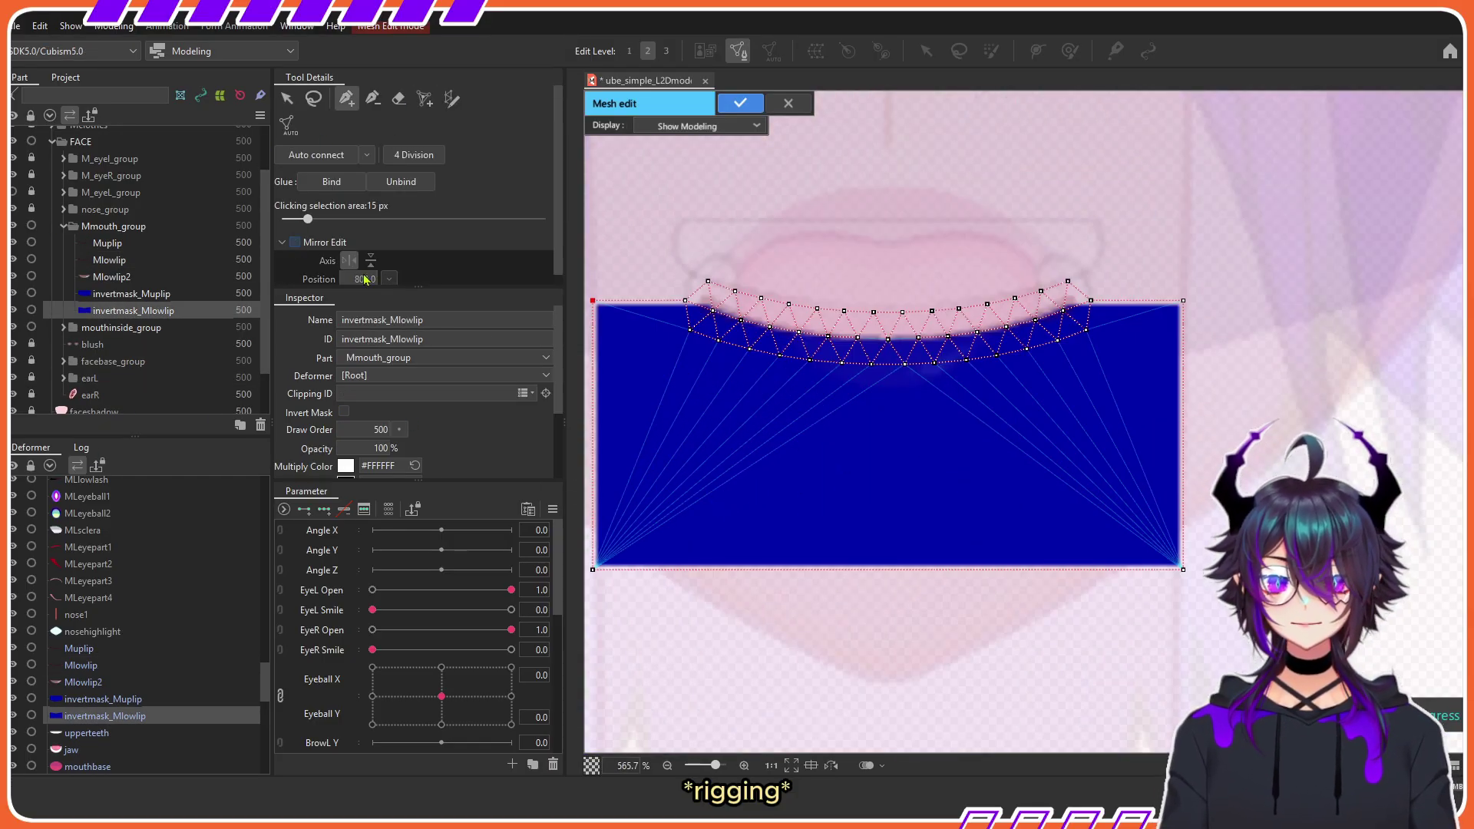
pyautogui.click(888, 569)
pyautogui.click(740, 103)
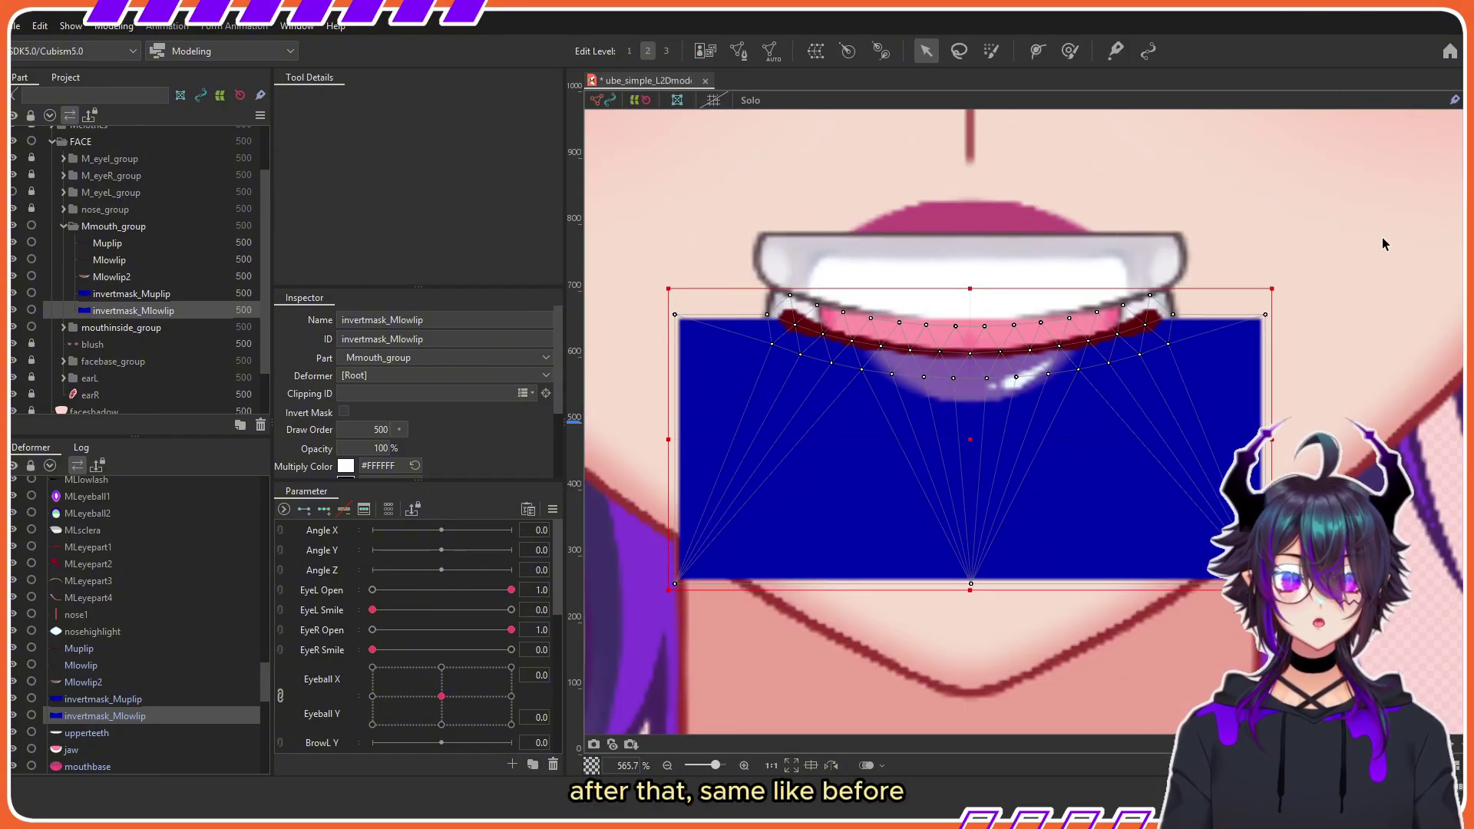
# Step: Append invertmask_Mlowlip's copied ID to the Clipping ID of upperteeth, jaw and mouthbase, and turn on their Invert Mask option
pyautogui.click(455, 339)
pyautogui.hotkey('ctrl', 'c')
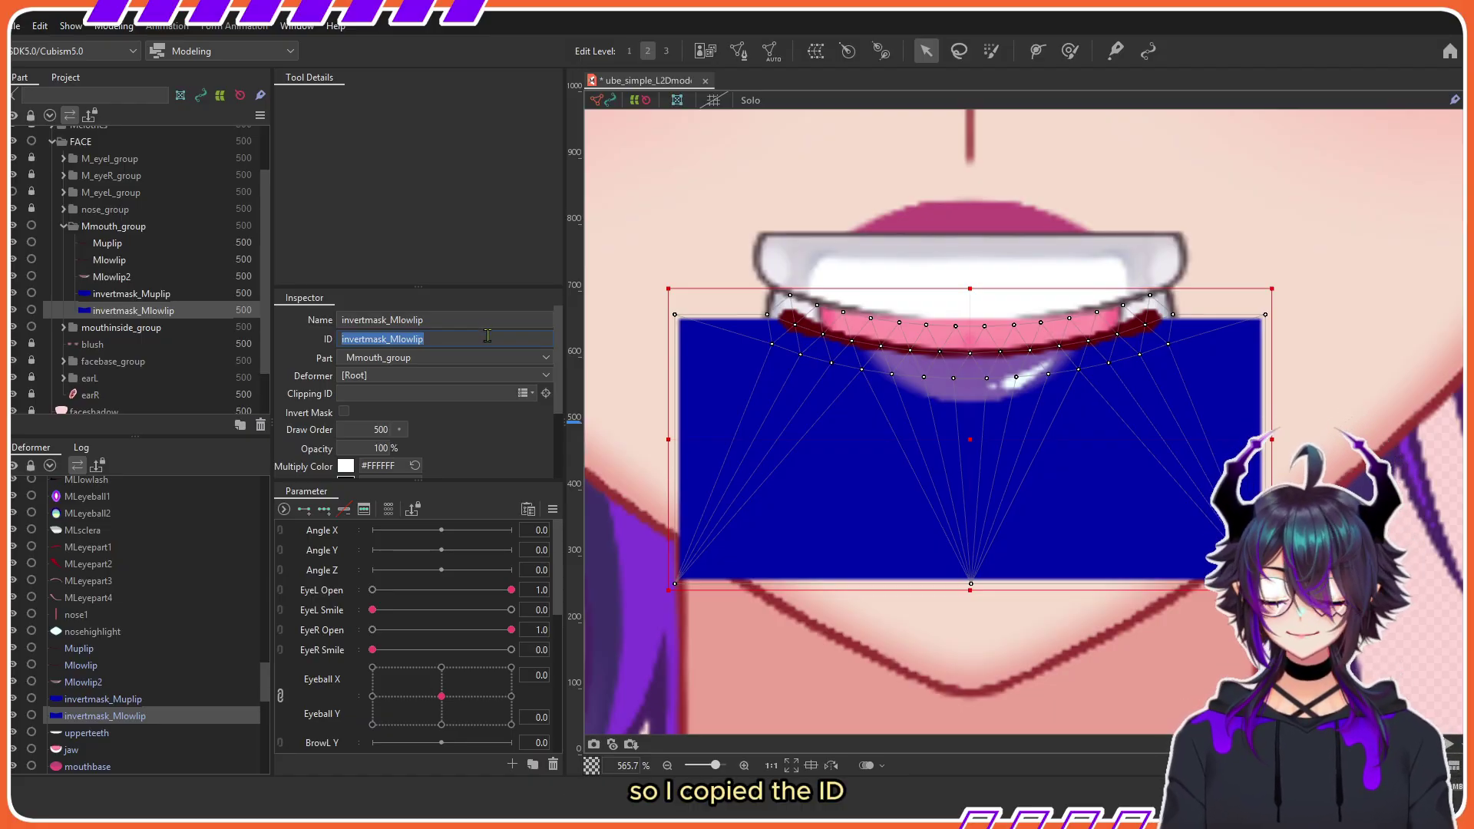
pyautogui.scroll(-1, 87, 367)
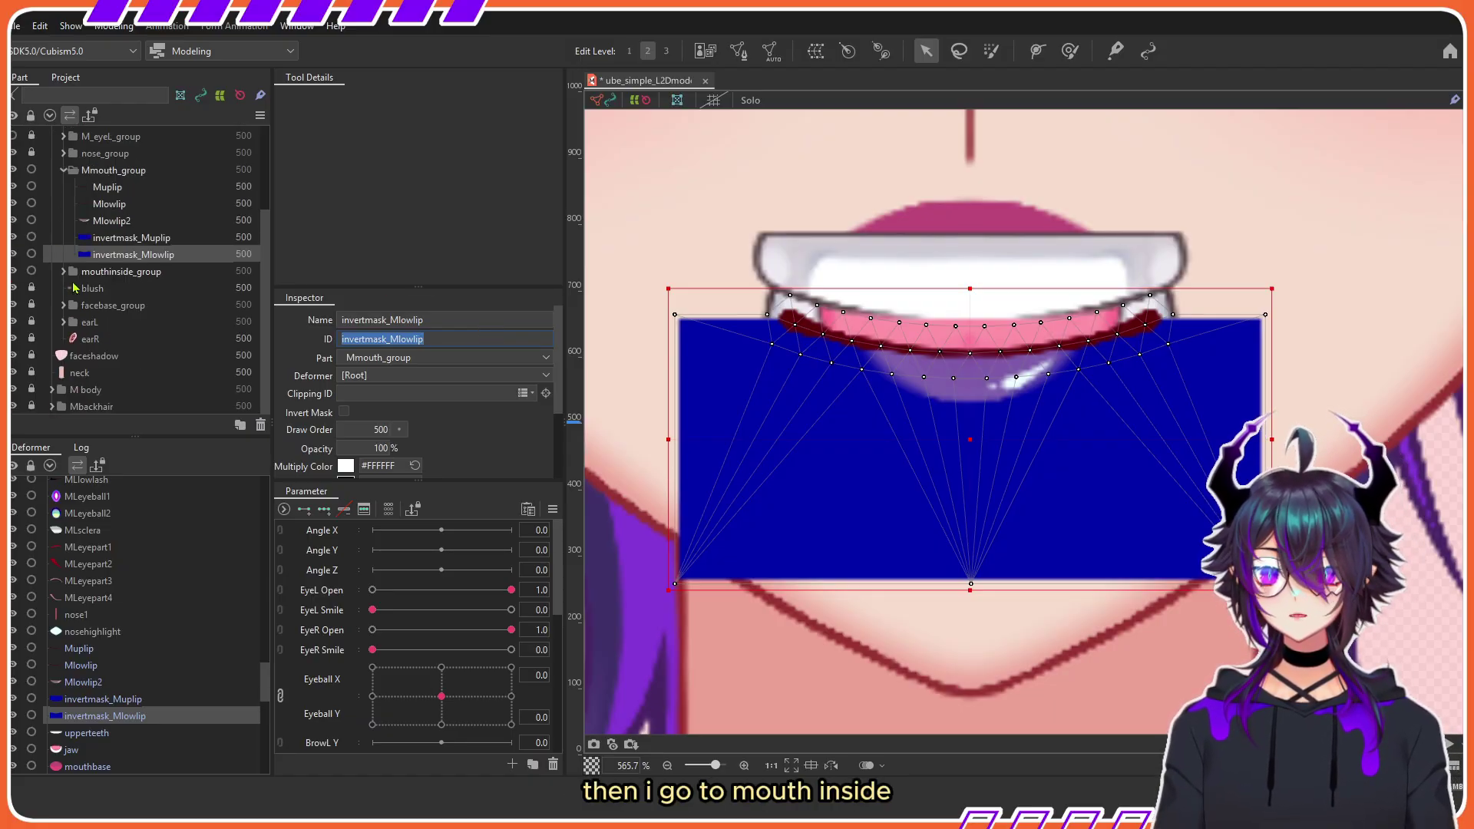
pyautogui.click(64, 272)
pyautogui.click(115, 288)
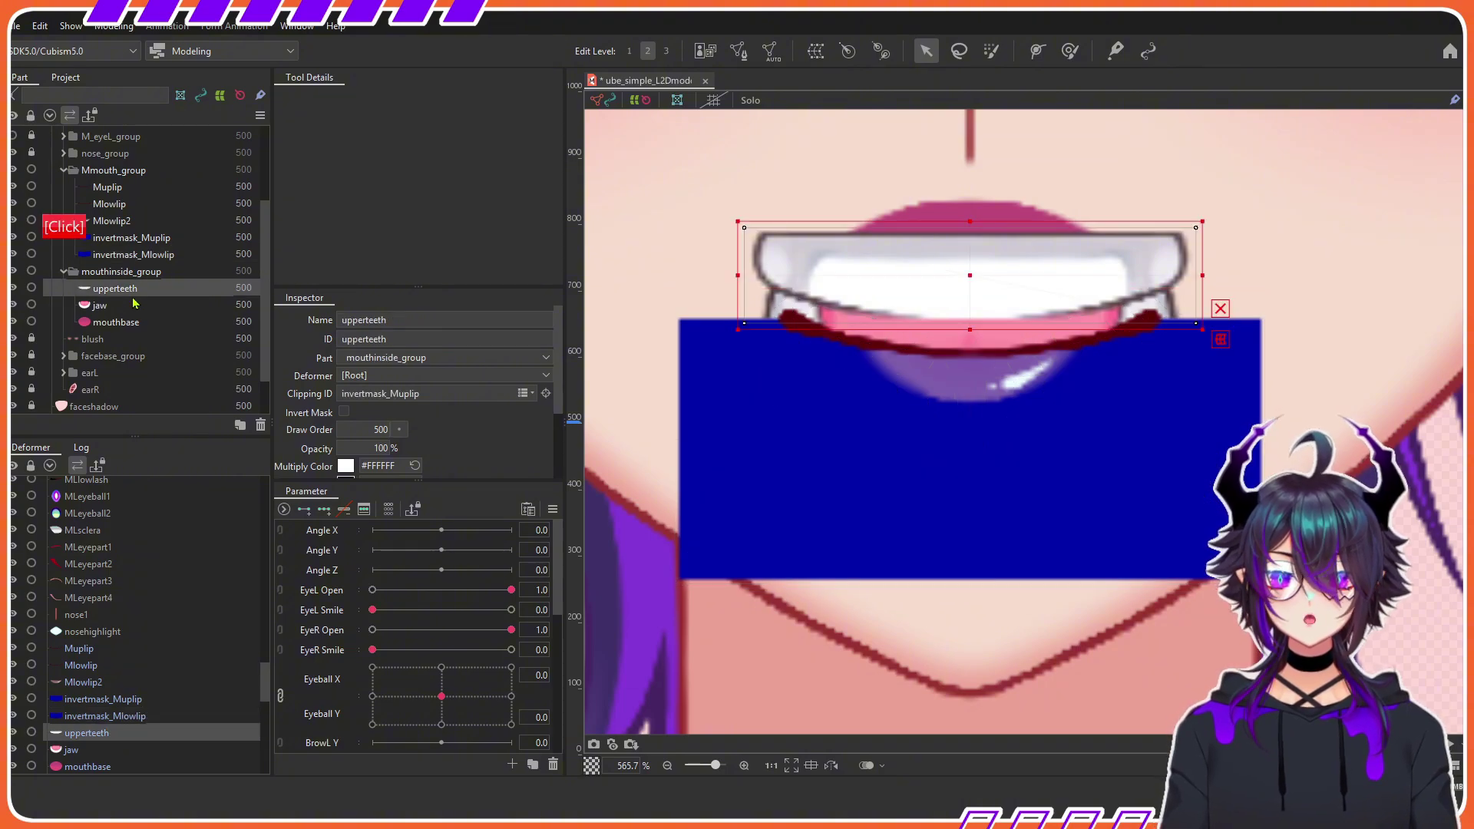
pyautogui.keyDown('shift'); pyautogui.click(115, 322); pyautogui.keyUp('shift')
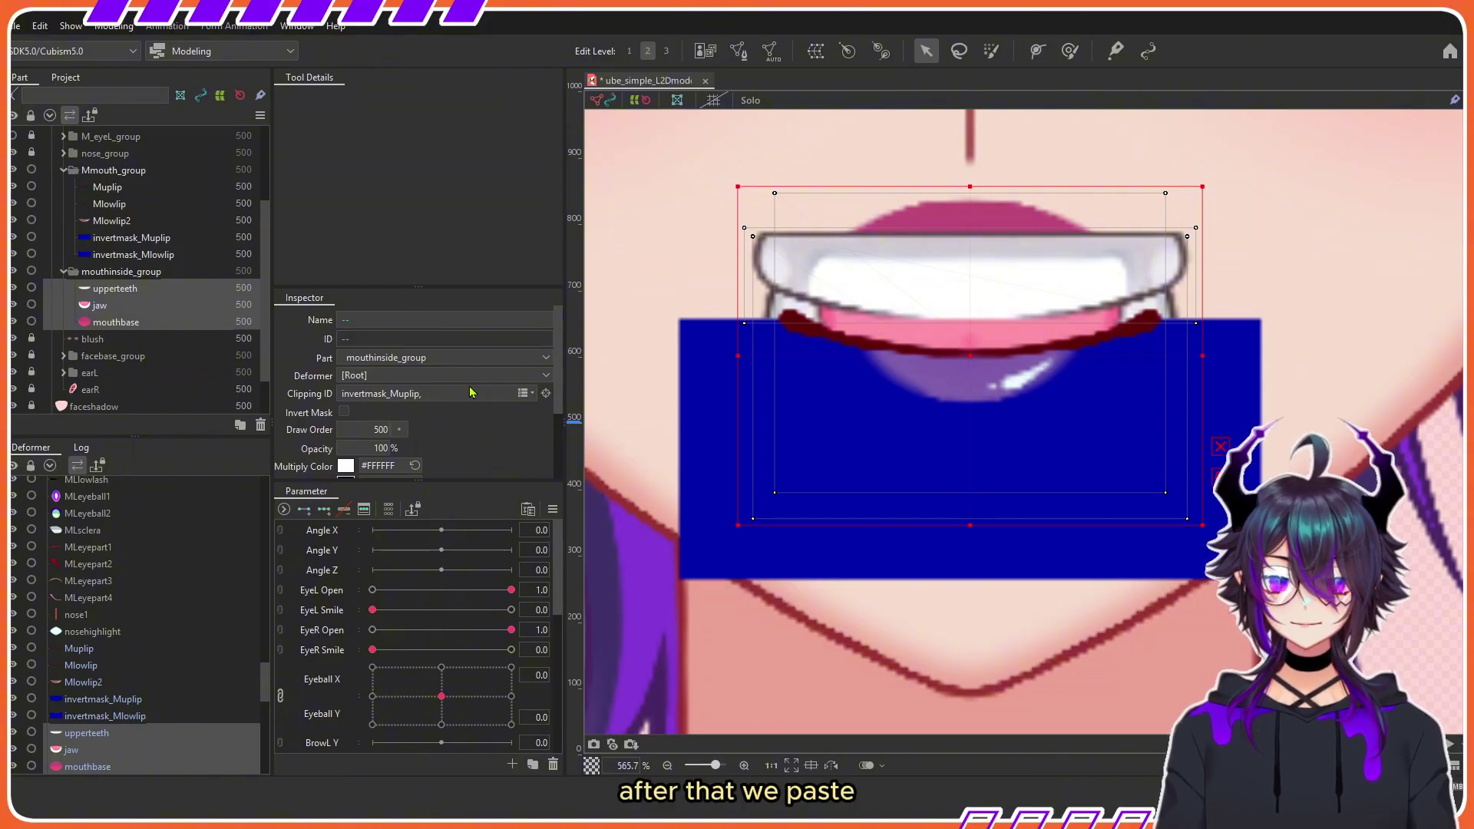
pyautogui.hotkey('ctrl', 'v')
pyautogui.press('Return')
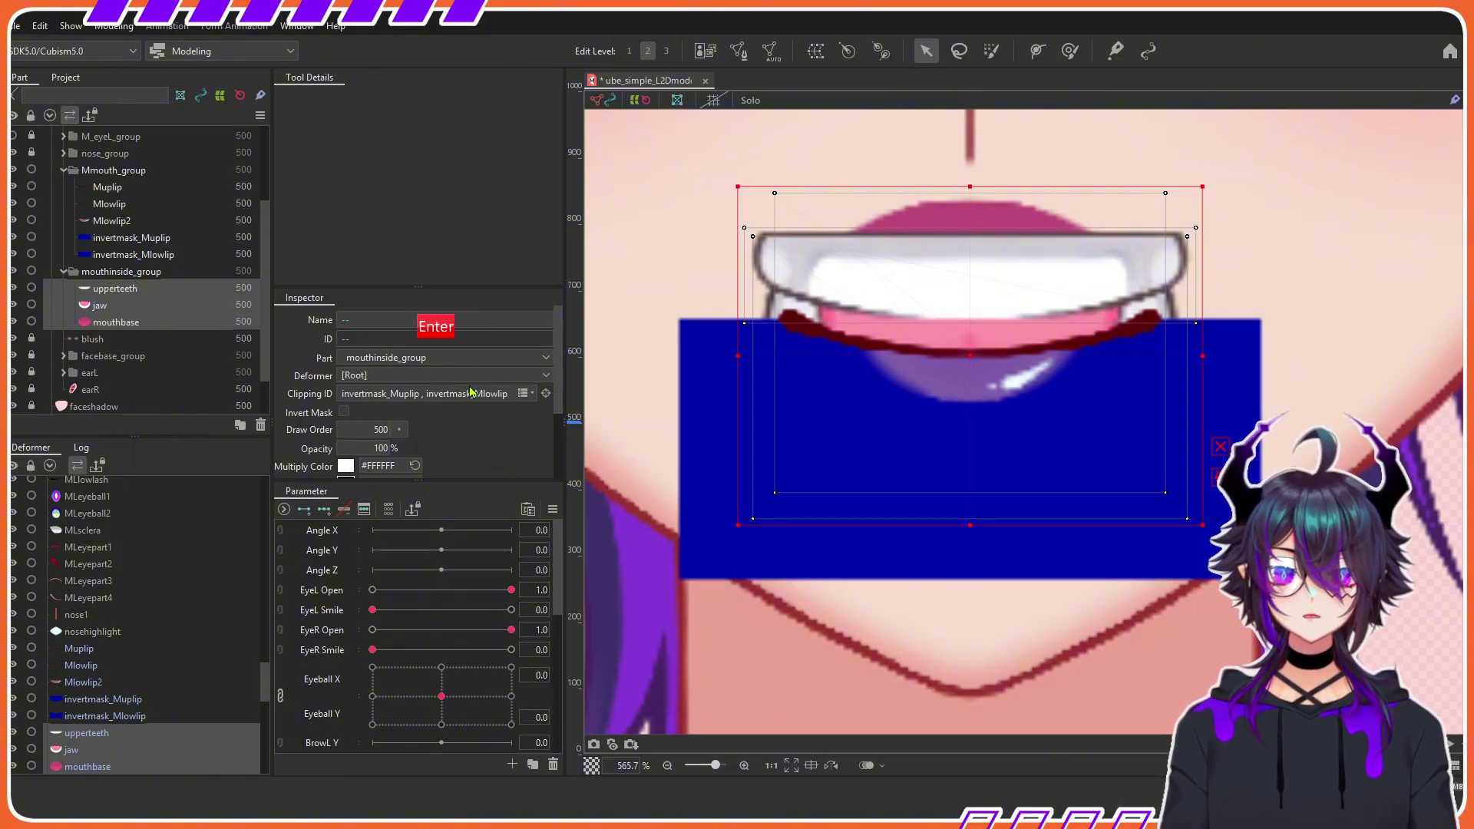
pyautogui.click(343, 413)
# Step: Set the opacity of invertmask_Mlowlip to 0%
pyautogui.click(132, 254)
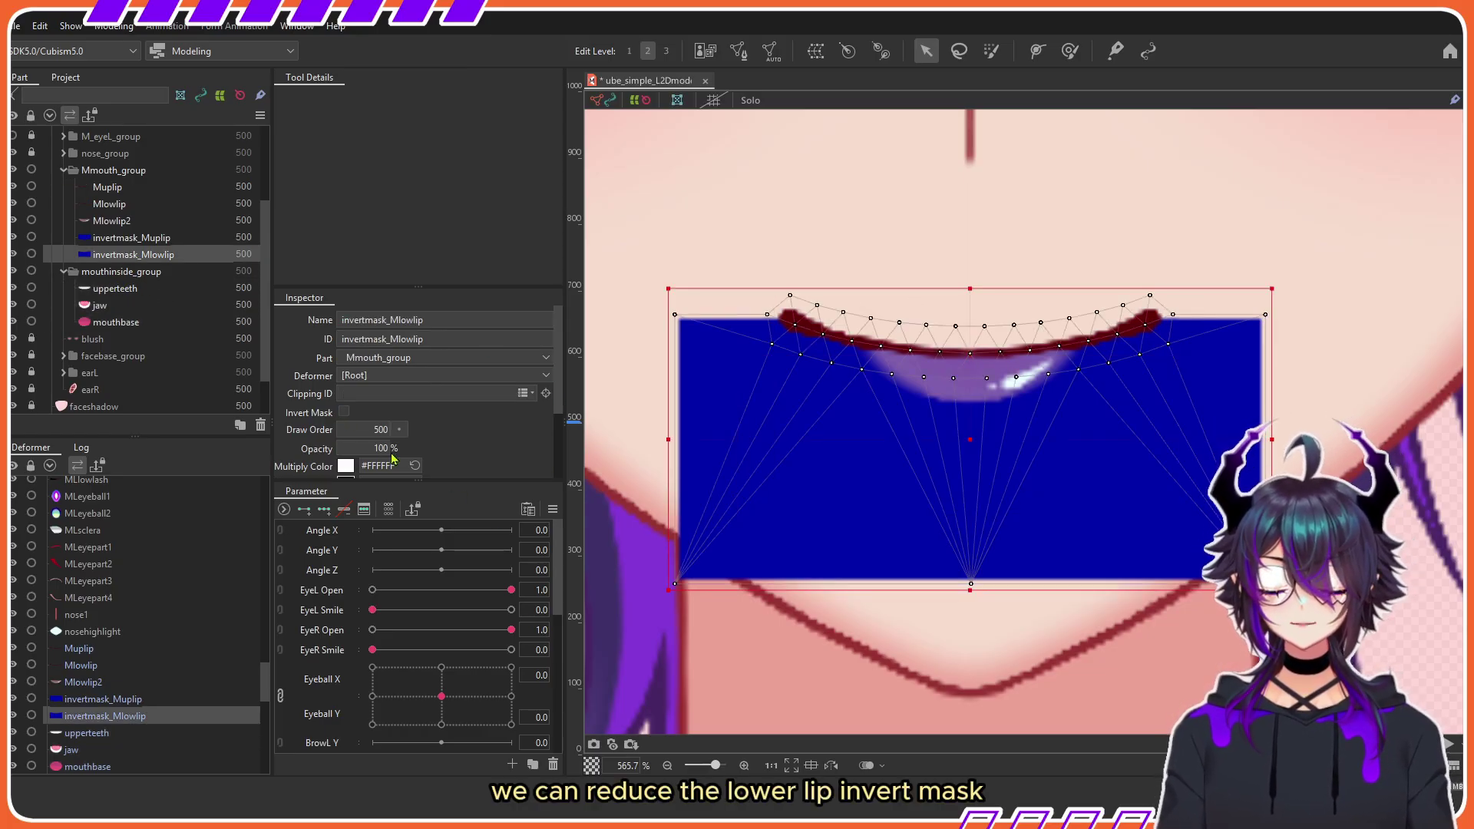
pyautogui.moveTo(388, 450); pyautogui.dragTo(338, 450)
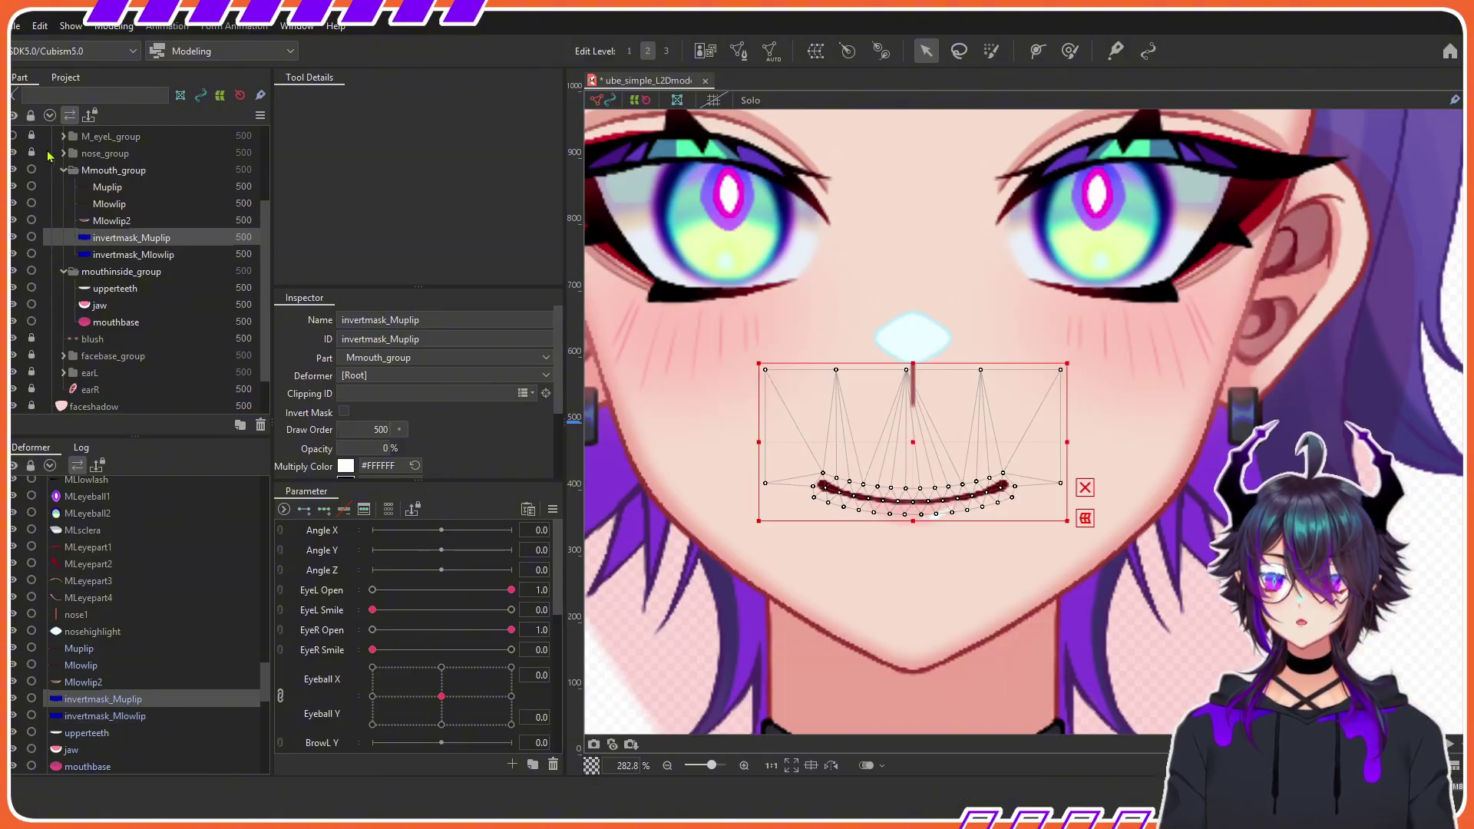
# Step: Select Muplip together with invertmask_Muplip and open both meshes for editing
pyautogui.click(108, 188)
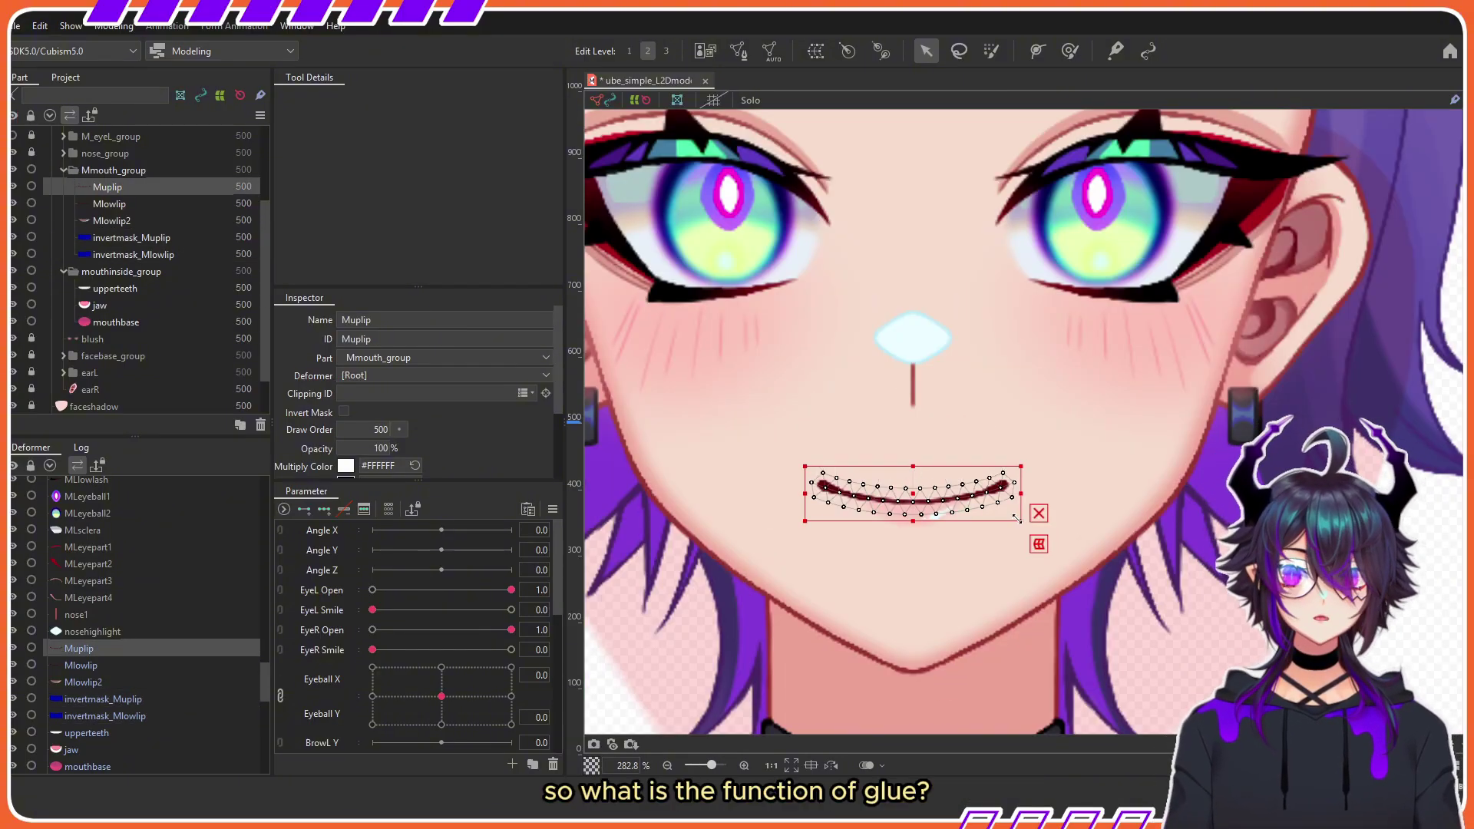
pyautogui.scroll(2, 913, 494)
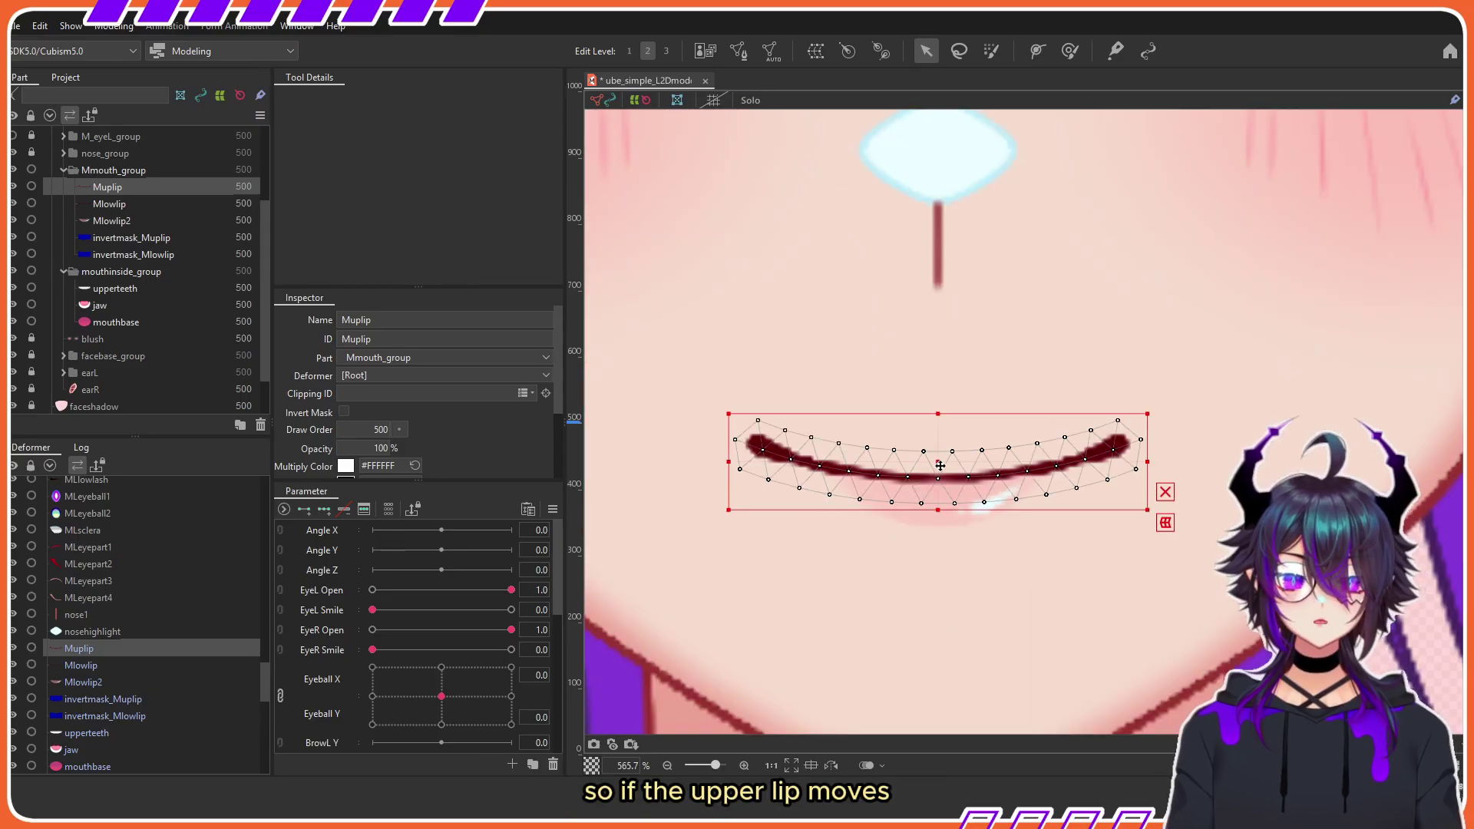
pyautogui.click(131, 238)
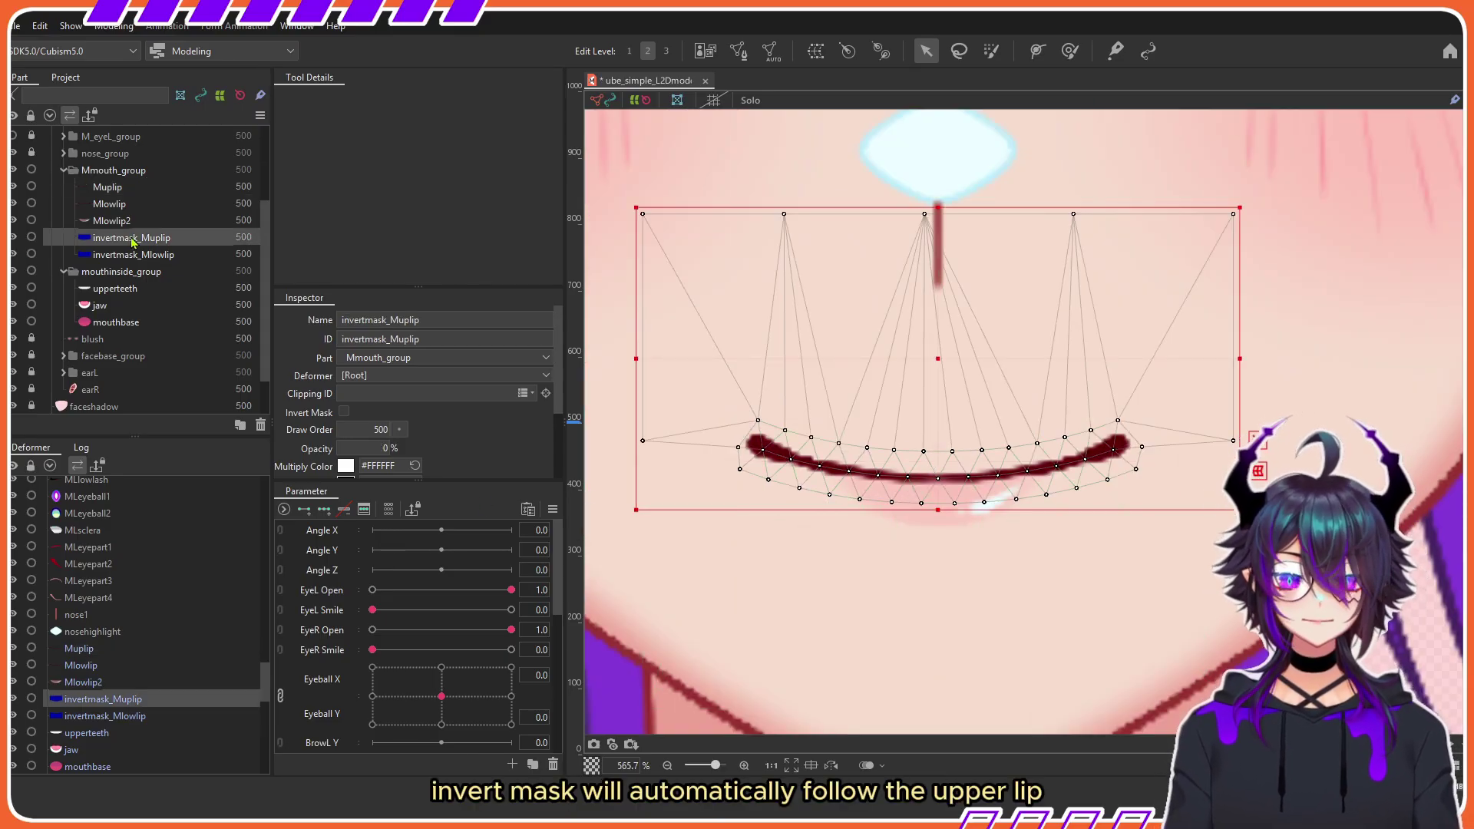
pyautogui.click(104, 188)
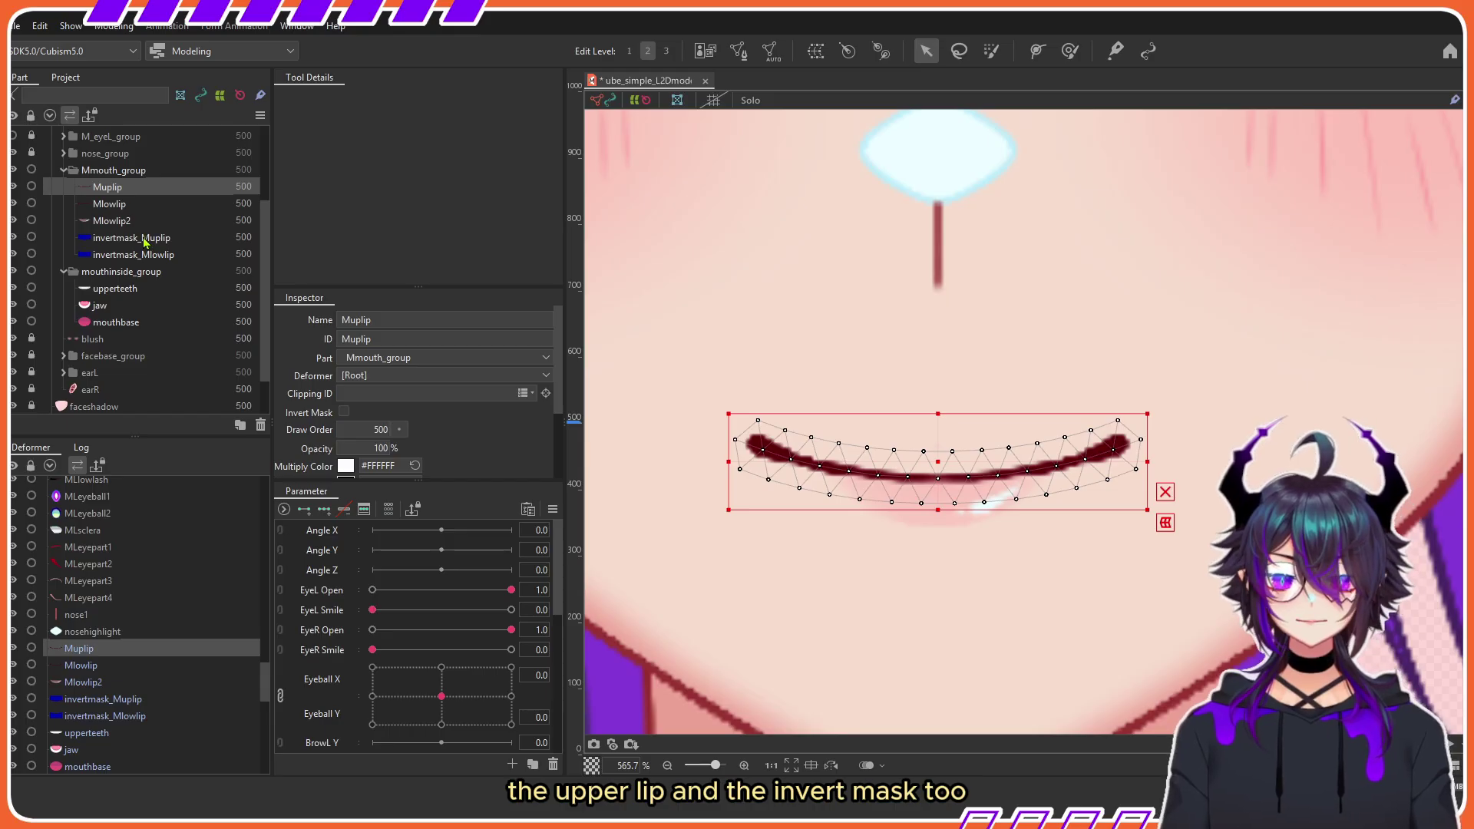
pyautogui.keyDown('ctrl'); pyautogui.click(144, 238); pyautogui.keyUp('ctrl')
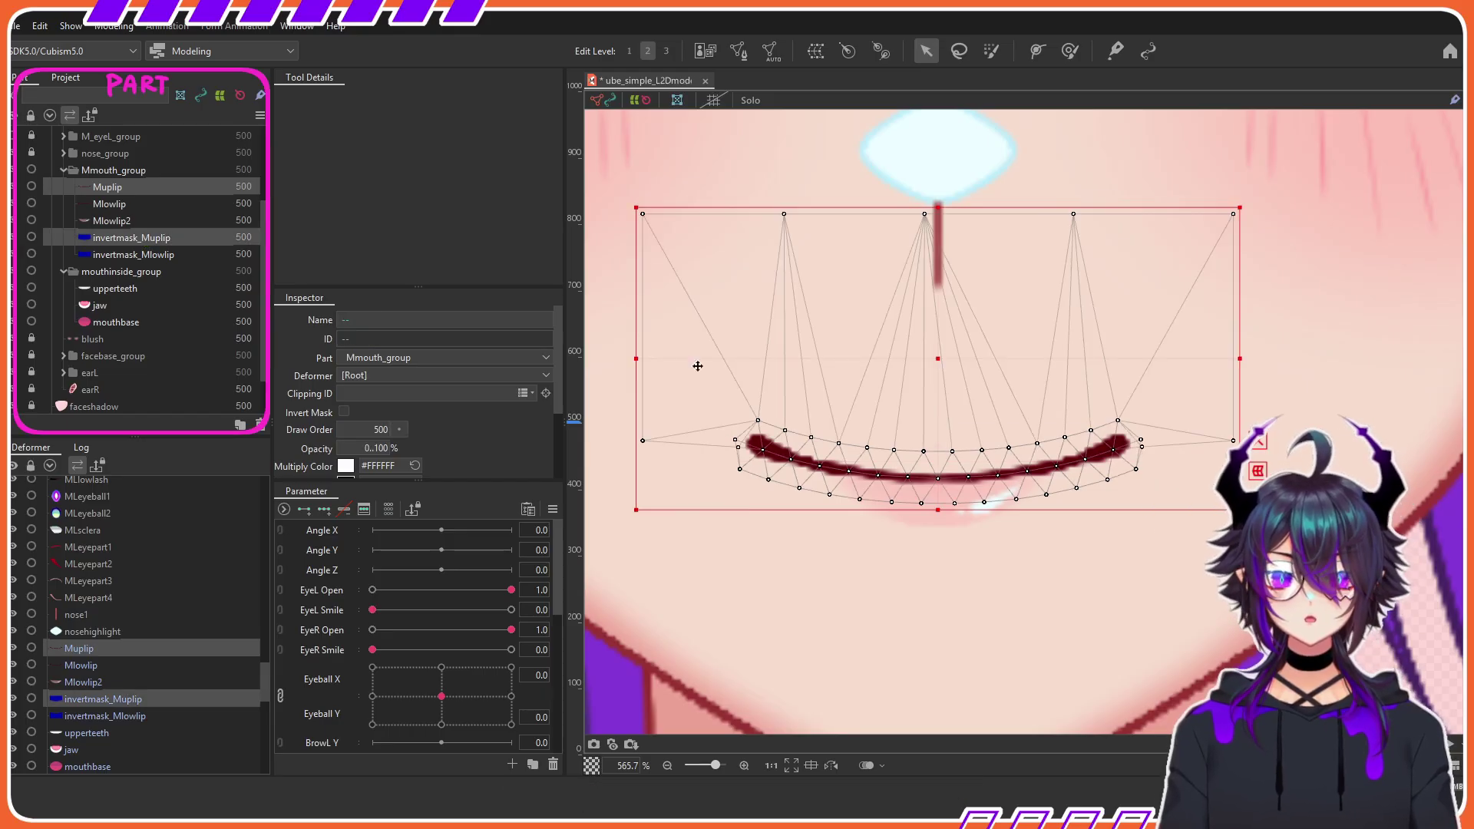
pyautogui.doubleClick(943, 367)
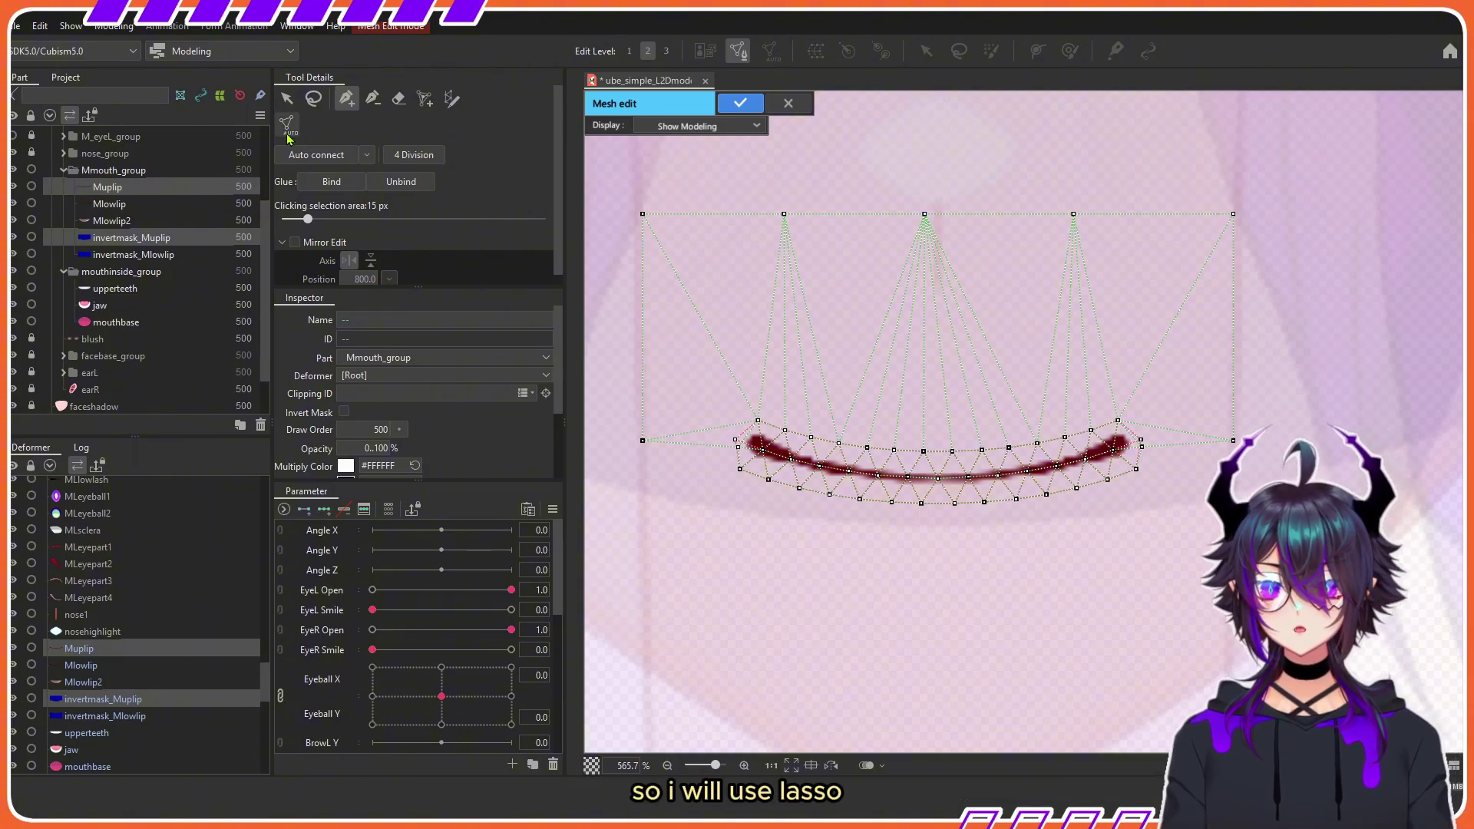
# Step: Lasso the overlapping vertices around the upper lip, glue them together, and apply the mesh edit
pyautogui.click(314, 98)
pyautogui.moveTo(829, 380); pyautogui.dragTo(735, 421)
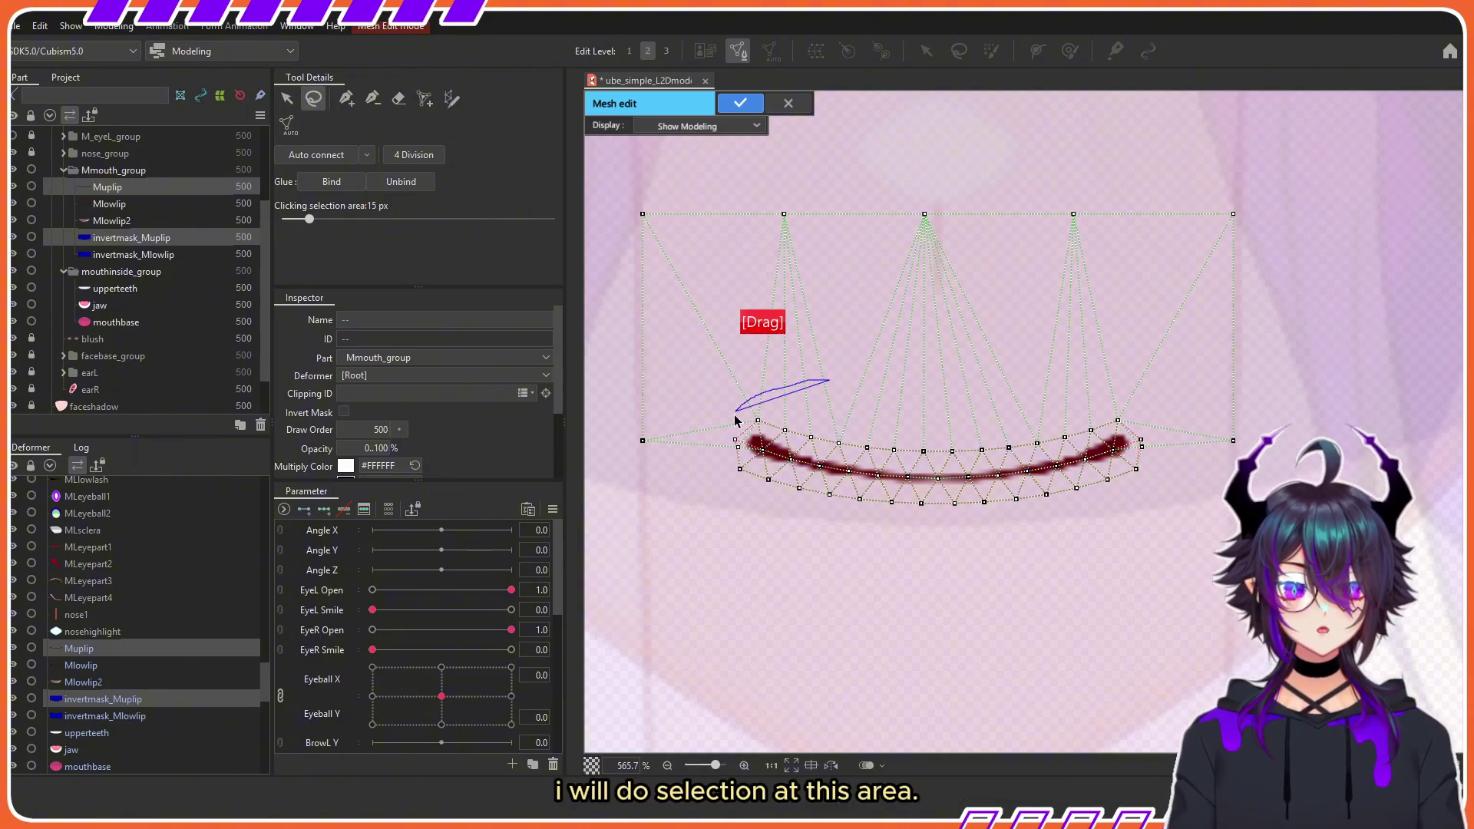
pyautogui.moveTo(761, 522)
pyautogui.mouseDown()
pyautogui.moveTo(988, 537)
pyautogui.moveTo(1168, 471)
pyautogui.moveTo(833, 382)
pyautogui.mouseUp()
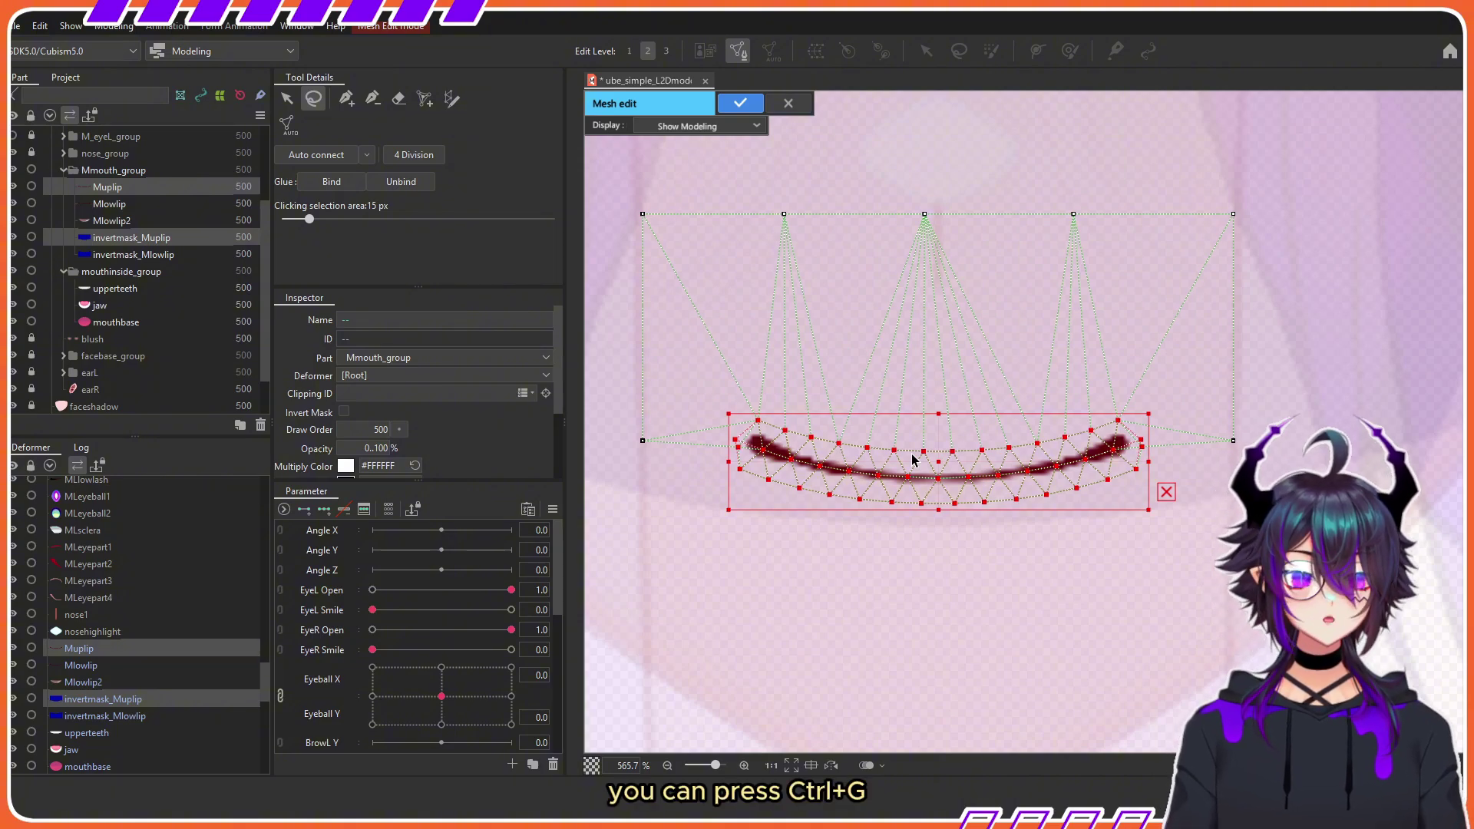
pyautogui.hotkey('ctrl', 'g')
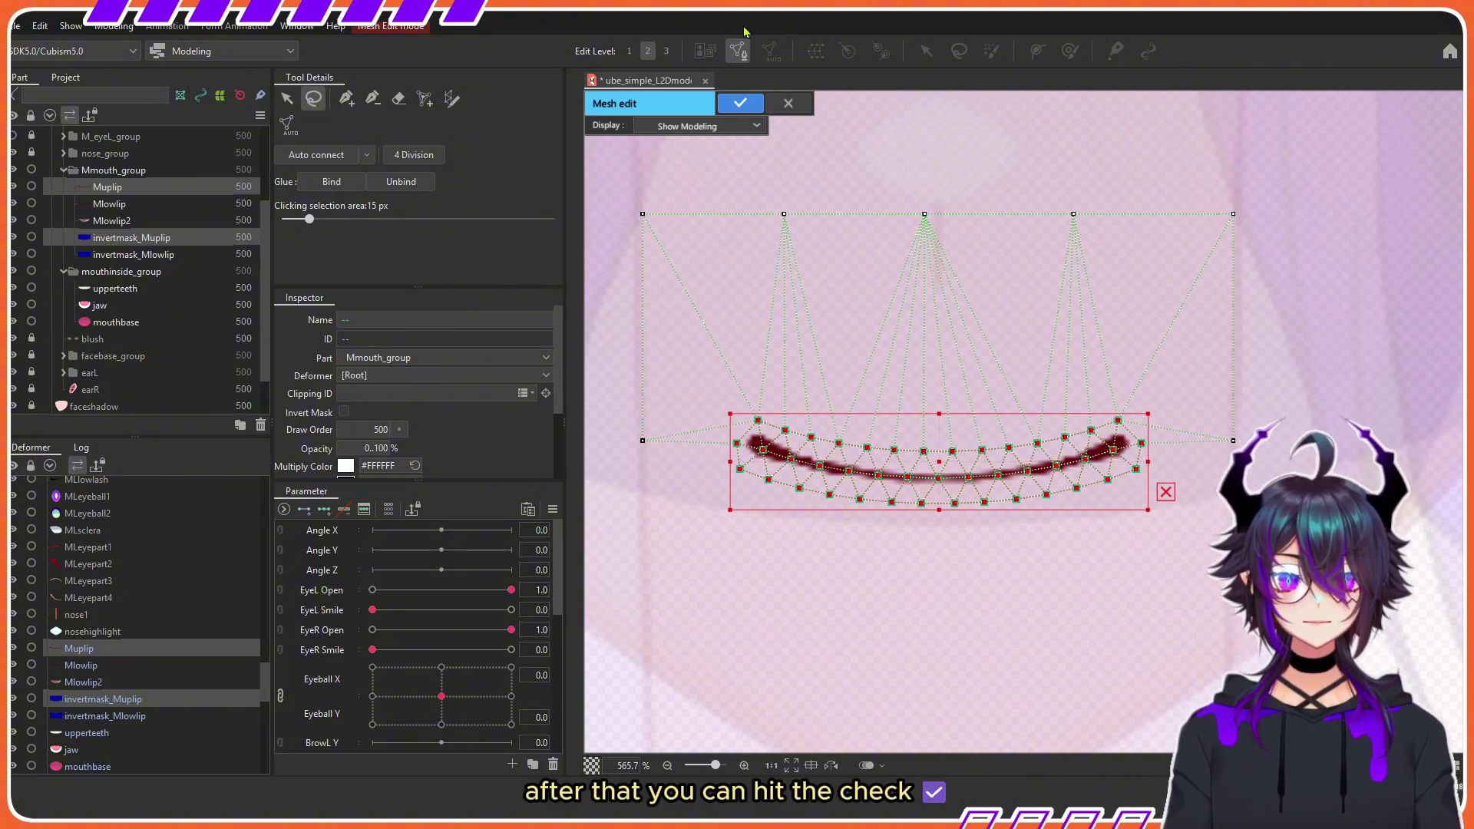
pyautogui.click(738, 104)
# Step: Open the glue between Muplip and invertmask_Muplip and paint its Glue Weight A : B red along the whole upper lip
pyautogui.scroll(-3, 950, 486)
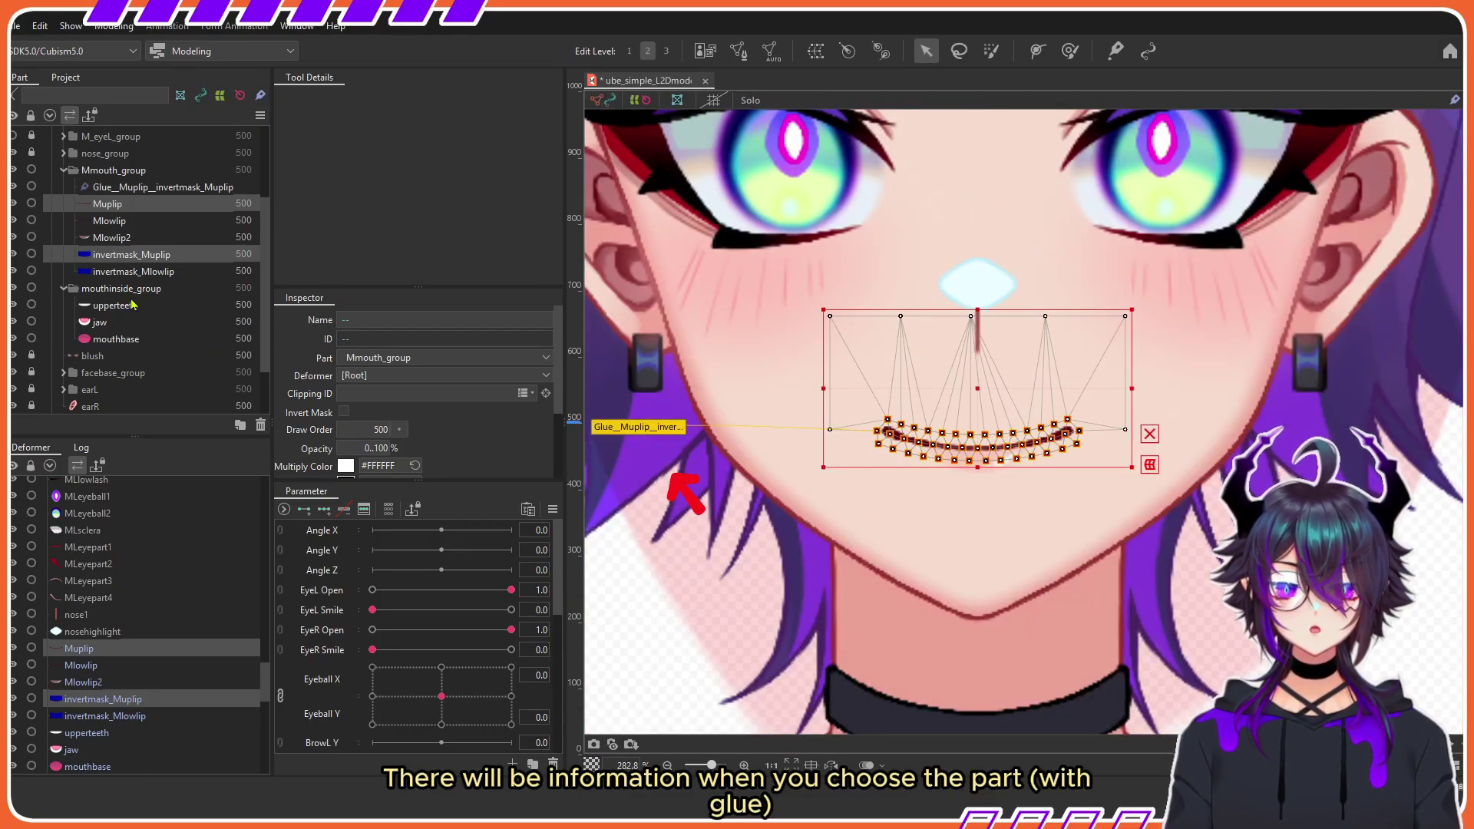
pyautogui.click(922, 453)
pyautogui.scroll(1, 931, 442)
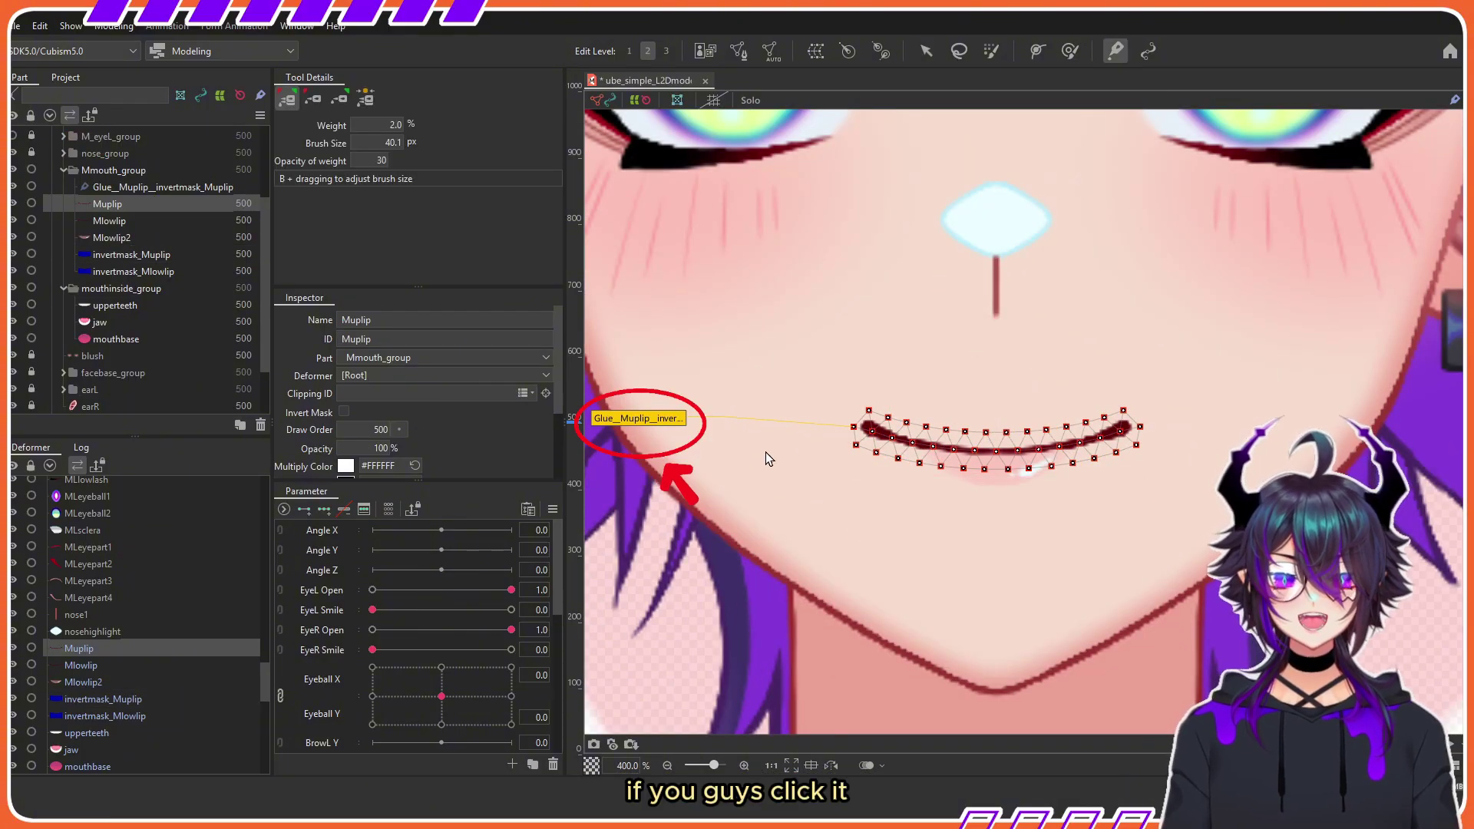
pyautogui.click(654, 421)
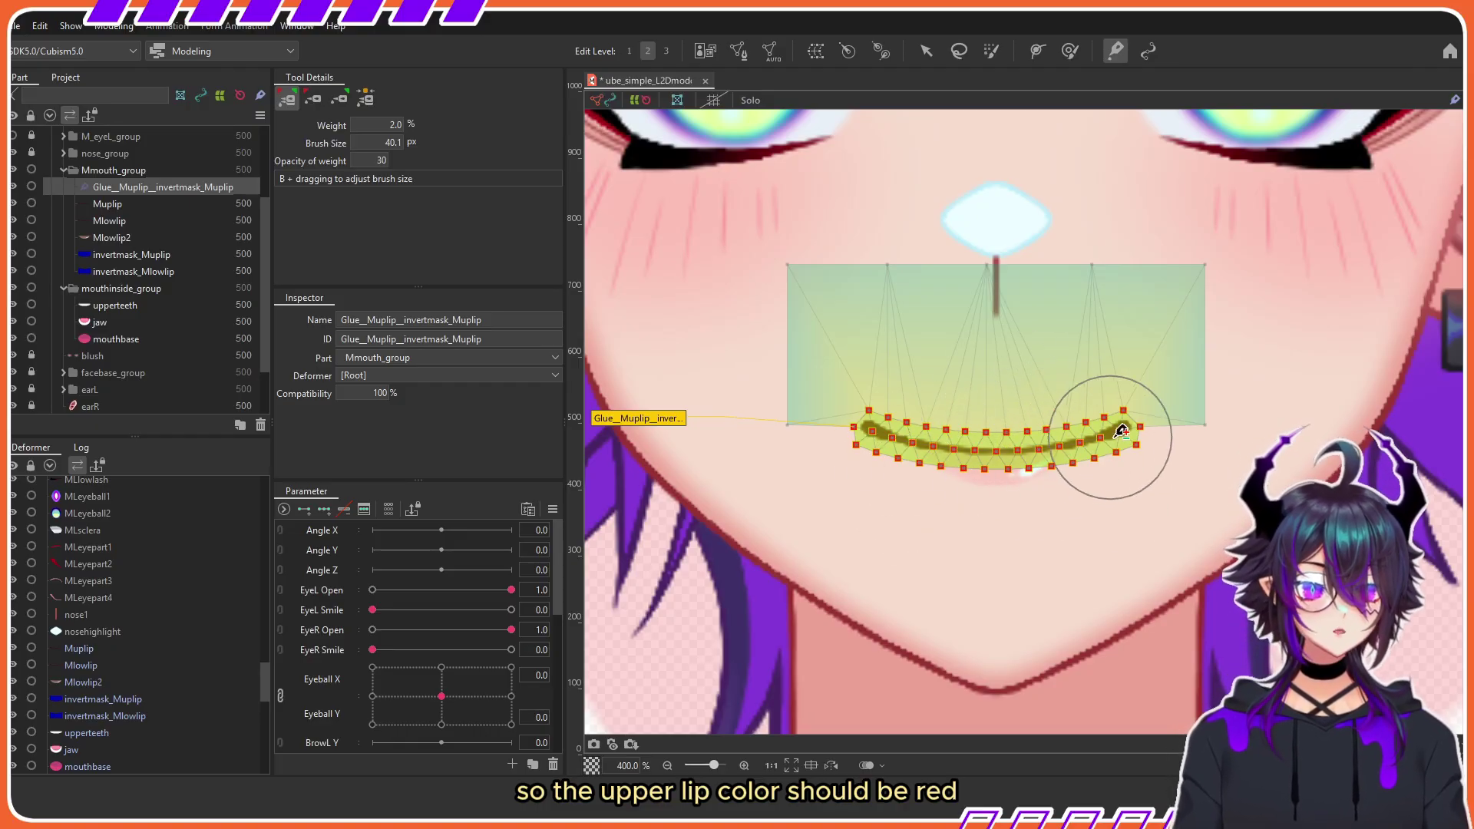
pyautogui.moveTo(1122, 431)
pyautogui.mouseDown()
pyautogui.moveTo(1071, 462)
pyautogui.moveTo(1091, 443)
pyautogui.moveTo(1075, 457)
pyautogui.moveTo(1070, 442)
pyautogui.moveTo(1094, 449)
pyautogui.moveTo(1067, 457)
pyautogui.moveTo(896, 414)
pyautogui.moveTo(924, 438)
pyautogui.mouseUp()
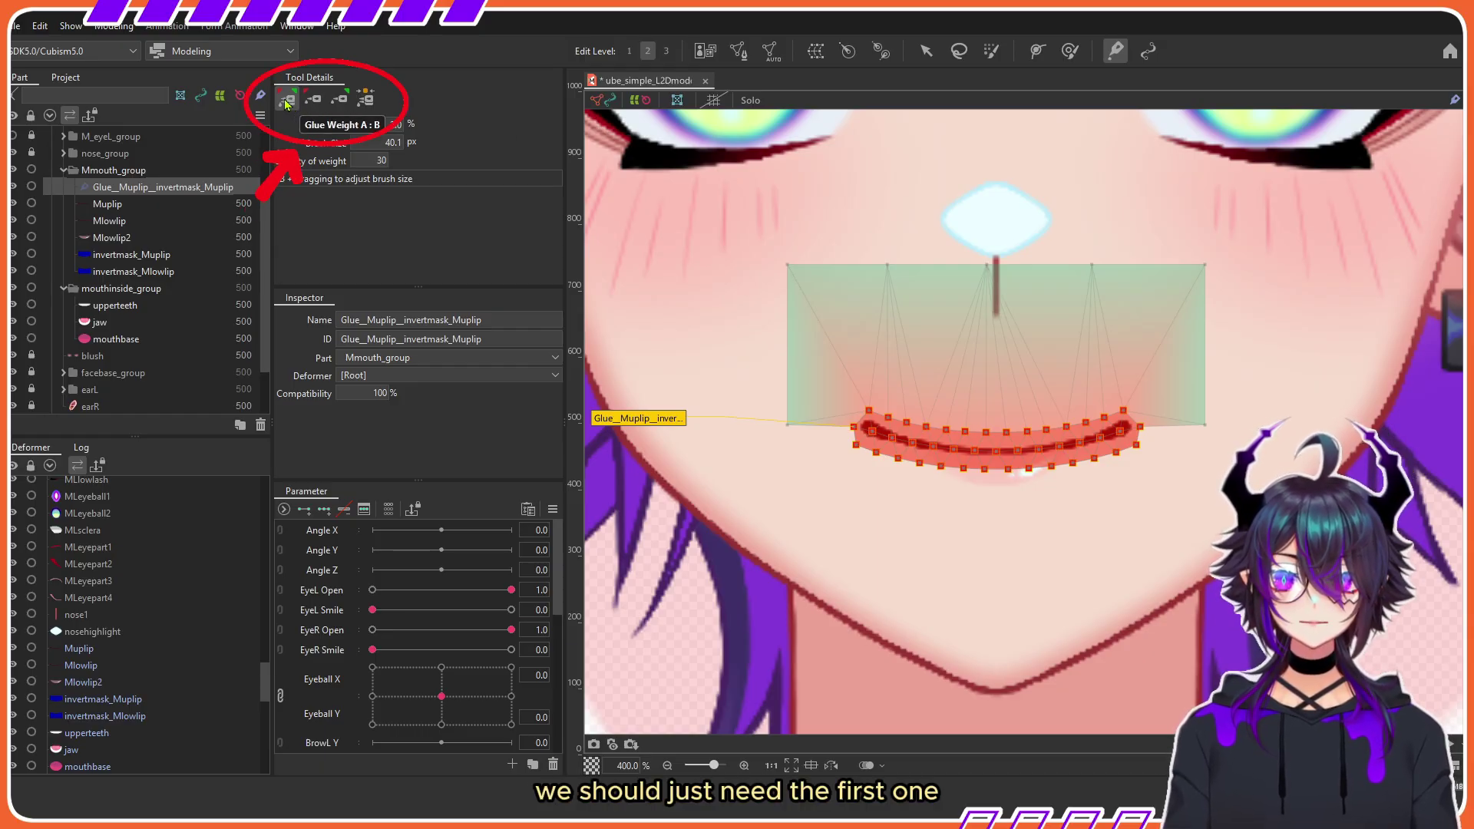
pyautogui.moveTo(918, 415)
pyautogui.mouseDown()
pyautogui.moveTo(938, 472)
pyautogui.moveTo(880, 501)
pyautogui.moveTo(920, 447)
pyautogui.moveTo(963, 432)
pyautogui.moveTo(1035, 450)
pyautogui.moveTo(1084, 436)
pyautogui.moveTo(922, 475)
pyautogui.moveTo(966, 470)
pyautogui.moveTo(867, 449)
pyautogui.moveTo(1075, 447)
pyautogui.moveTo(989, 465)
pyautogui.moveTo(1132, 425)
pyautogui.mouseUp()
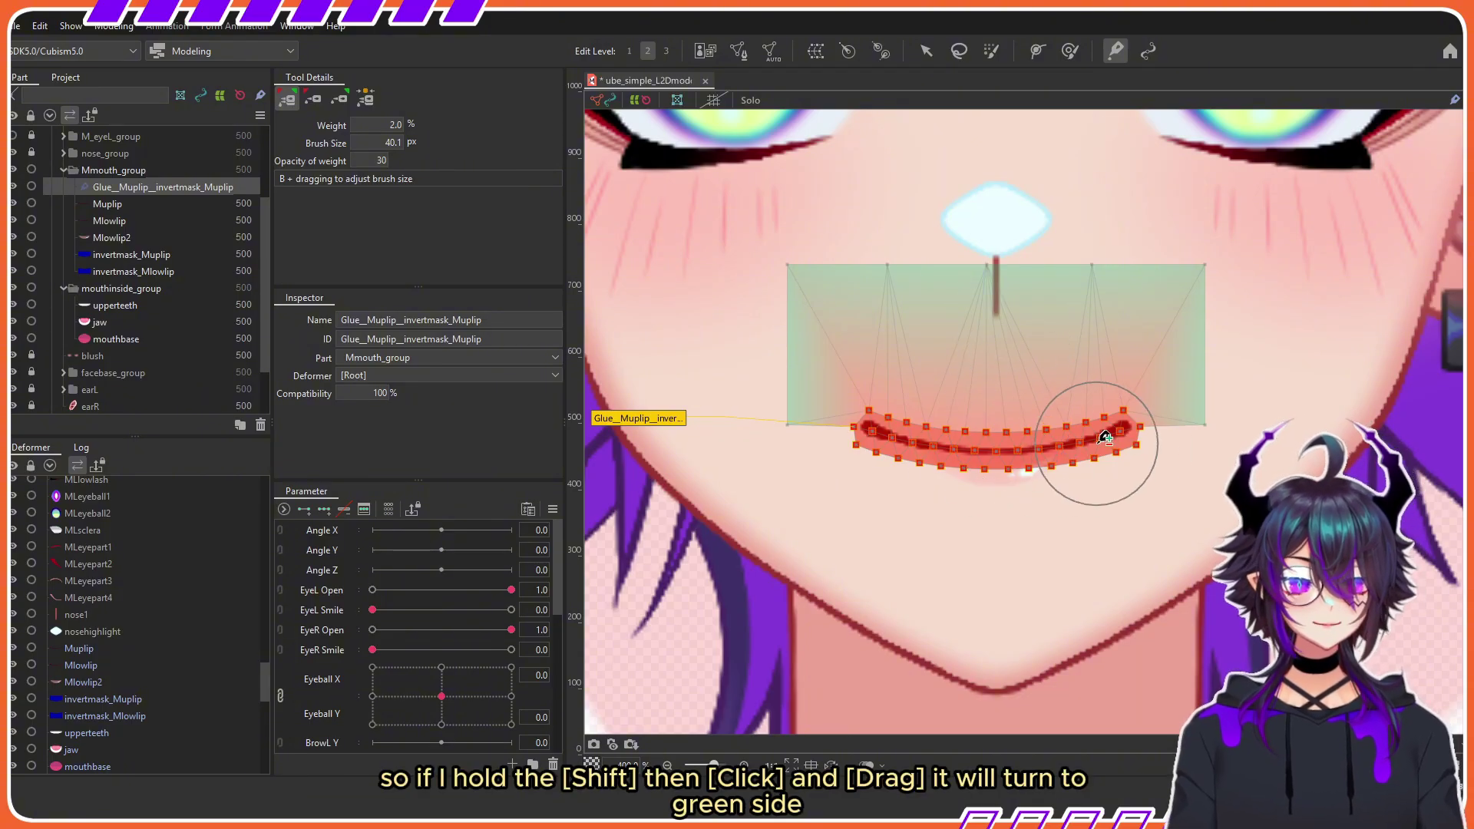
pyautogui.moveTo(1094, 437)
pyautogui.mouseDown()
pyautogui.moveTo(1001, 450)
pyautogui.moveTo(873, 440)
pyautogui.moveTo(898, 446)
pyautogui.moveTo(874, 439)
pyautogui.moveTo(890, 424)
pyautogui.moveTo(1008, 450)
pyautogui.moveTo(1112, 425)
pyautogui.moveTo(959, 445)
pyautogui.moveTo(1032, 448)
pyautogui.moveTo(894, 447)
pyautogui.moveTo(1003, 437)
pyautogui.moveTo(903, 419)
pyautogui.moveTo(874, 445)
pyautogui.moveTo(1044, 466)
pyautogui.moveTo(867, 434)
pyautogui.moveTo(904, 462)
pyautogui.moveTo(1107, 441)
pyautogui.moveTo(940, 456)
pyautogui.moveTo(844, 430)
pyautogui.moveTo(1014, 479)
pyautogui.moveTo(1160, 433)
pyautogui.moveTo(1025, 460)
pyautogui.moveTo(1124, 443)
pyautogui.moveTo(1060, 477)
pyautogui.mouseUp()
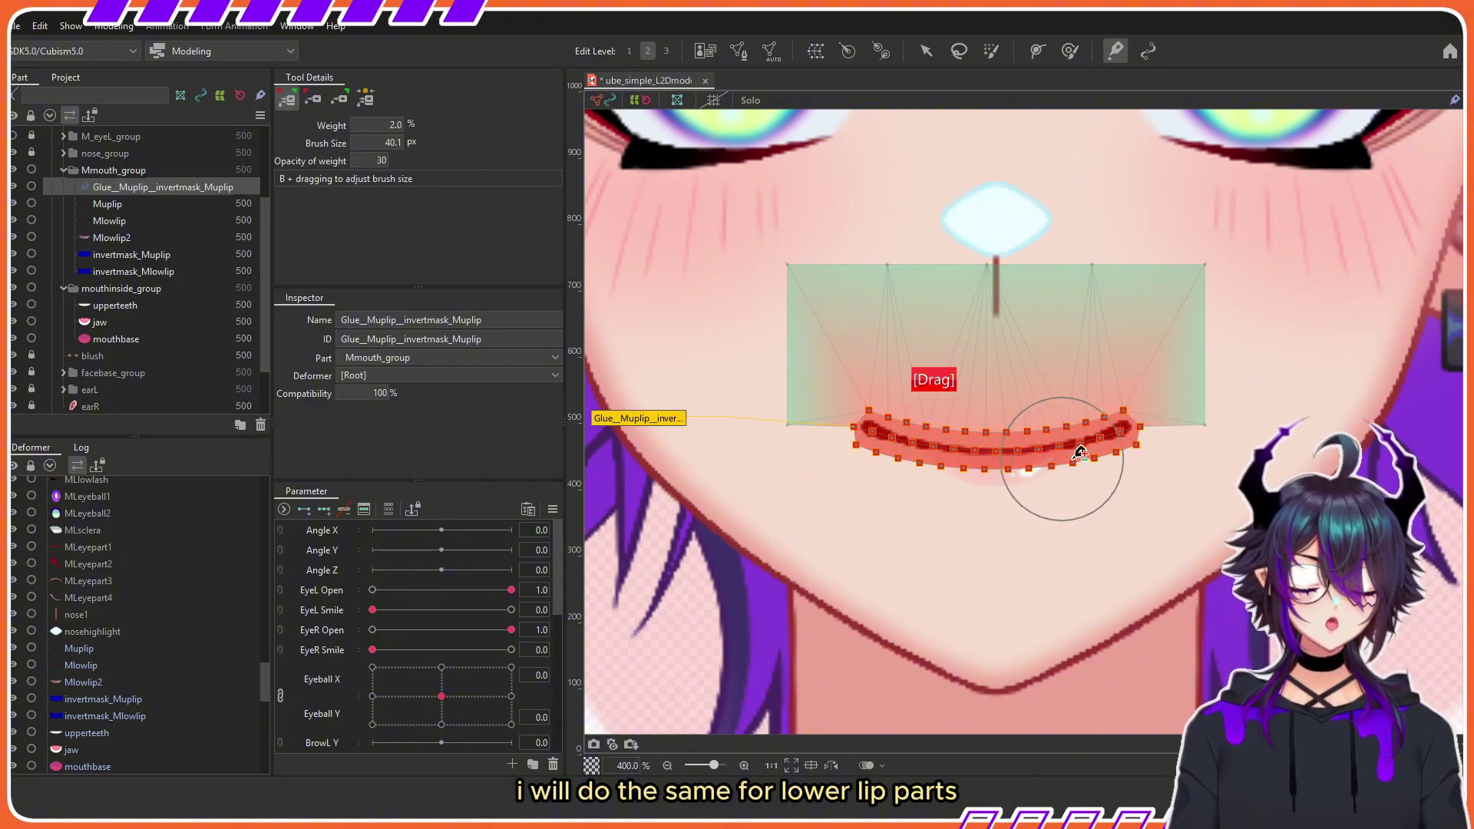
# Step: Glue the overlapping lip vertices of Mlowlip and invertmask_Mlowlip in their combined mesh edit and apply it
pyautogui.click(109, 221)
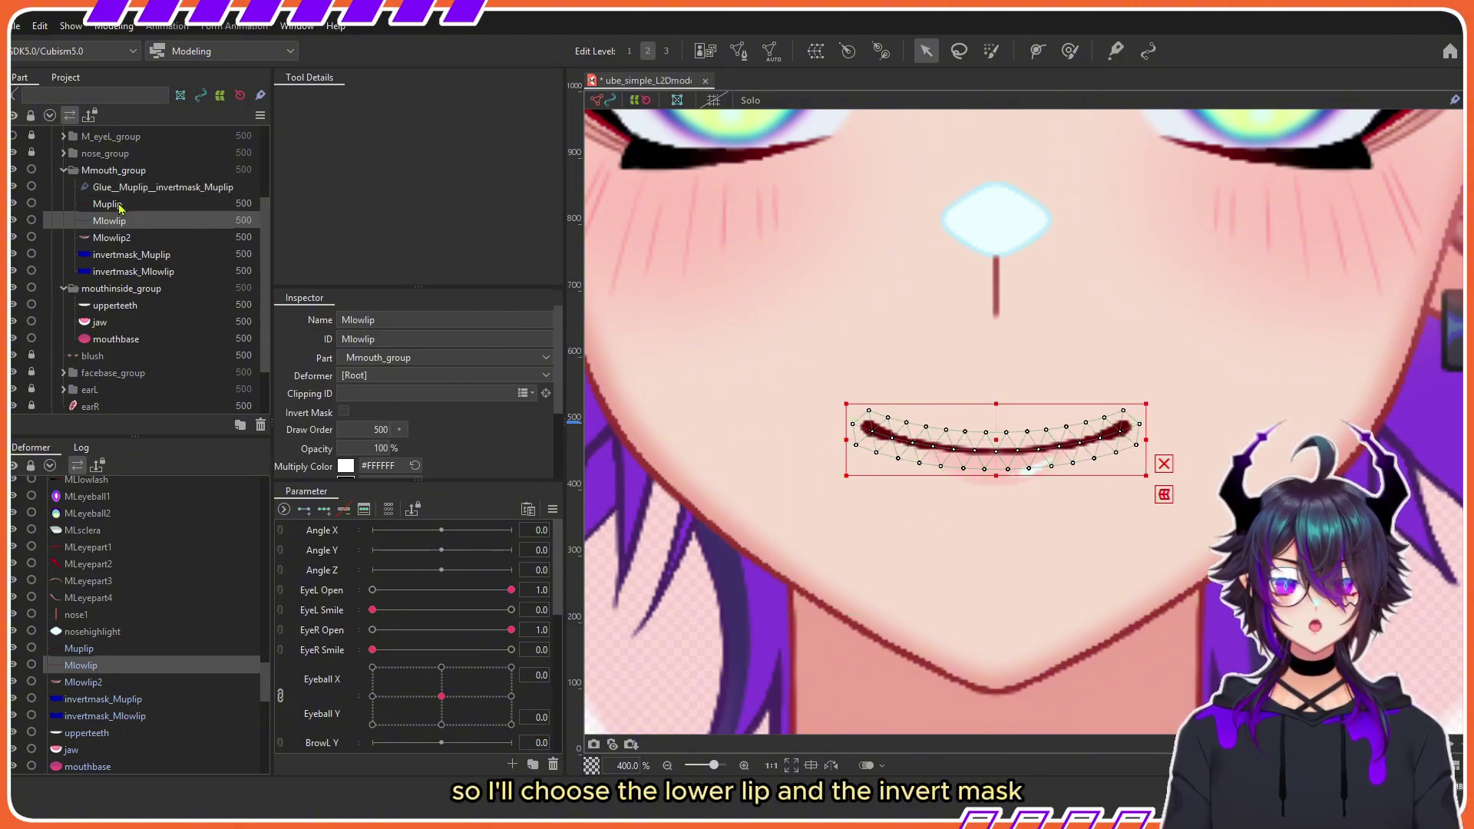
pyautogui.keyDown('ctrl'); pyautogui.click(163, 274); pyautogui.keyUp('ctrl')
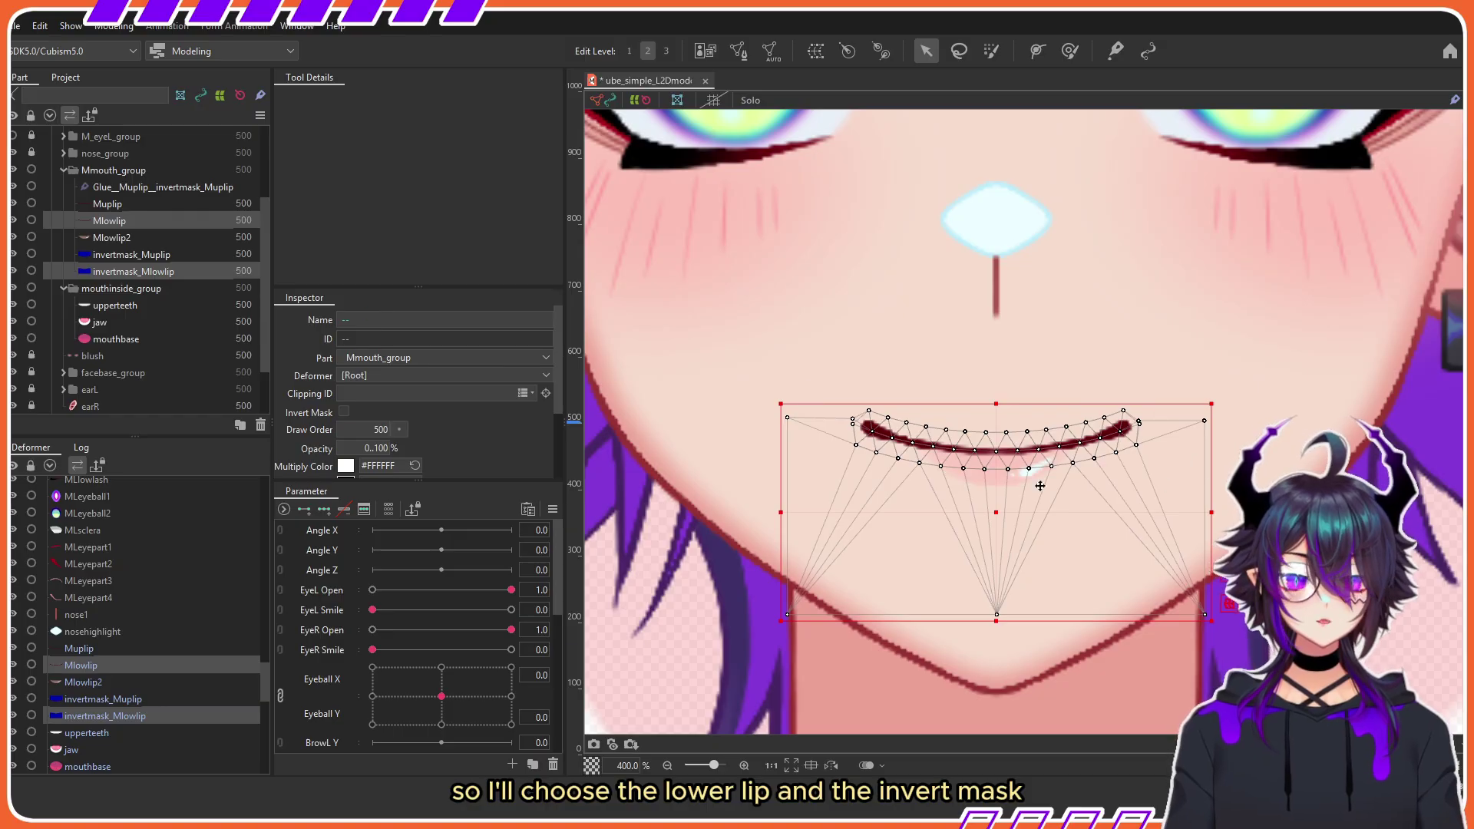
pyautogui.doubleClick(993, 515)
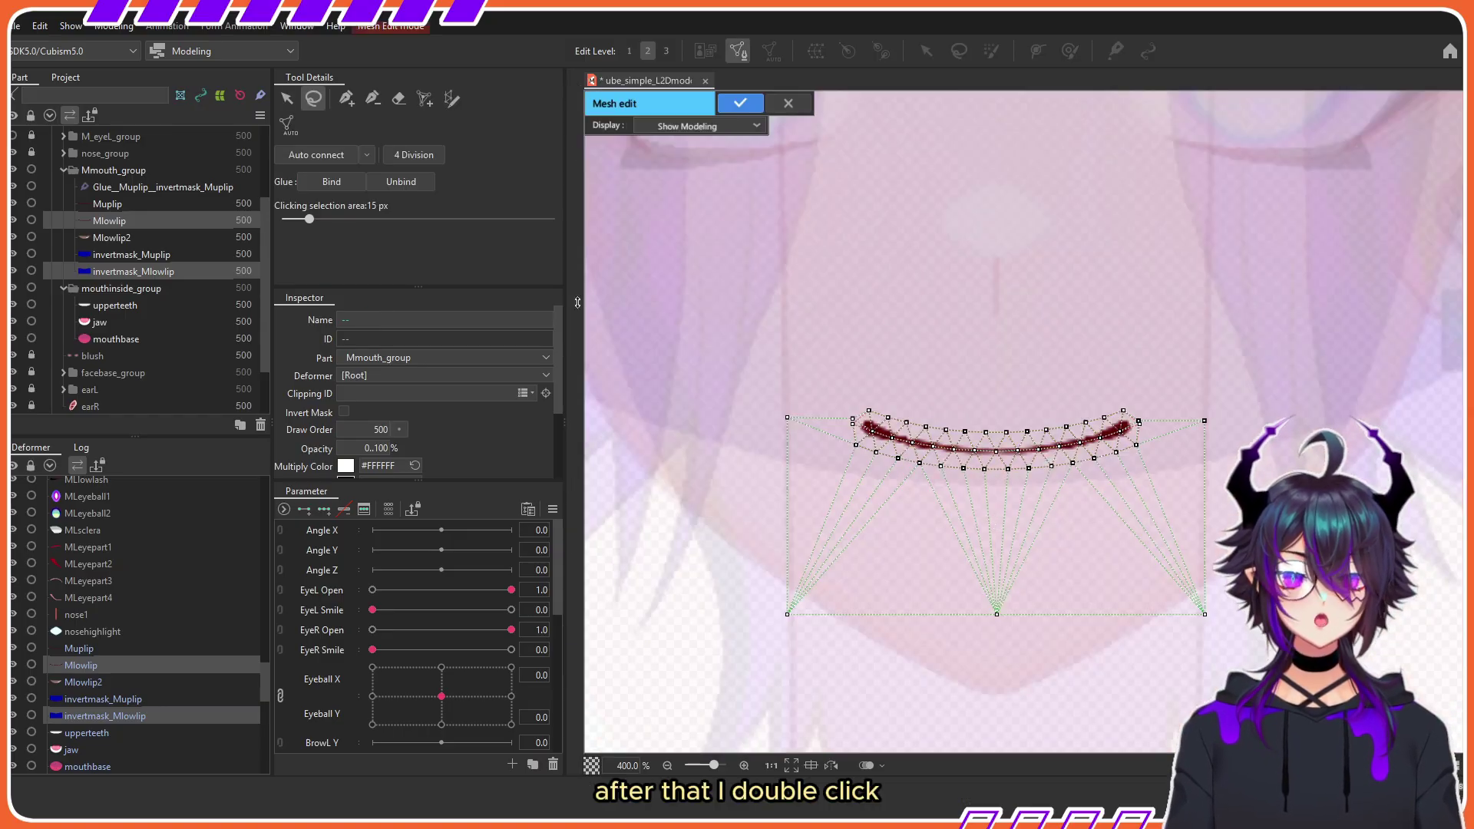
pyautogui.moveTo(860, 476)
pyautogui.mouseDown()
pyautogui.moveTo(1101, 525)
pyautogui.moveTo(1215, 440)
pyautogui.mouseUp()
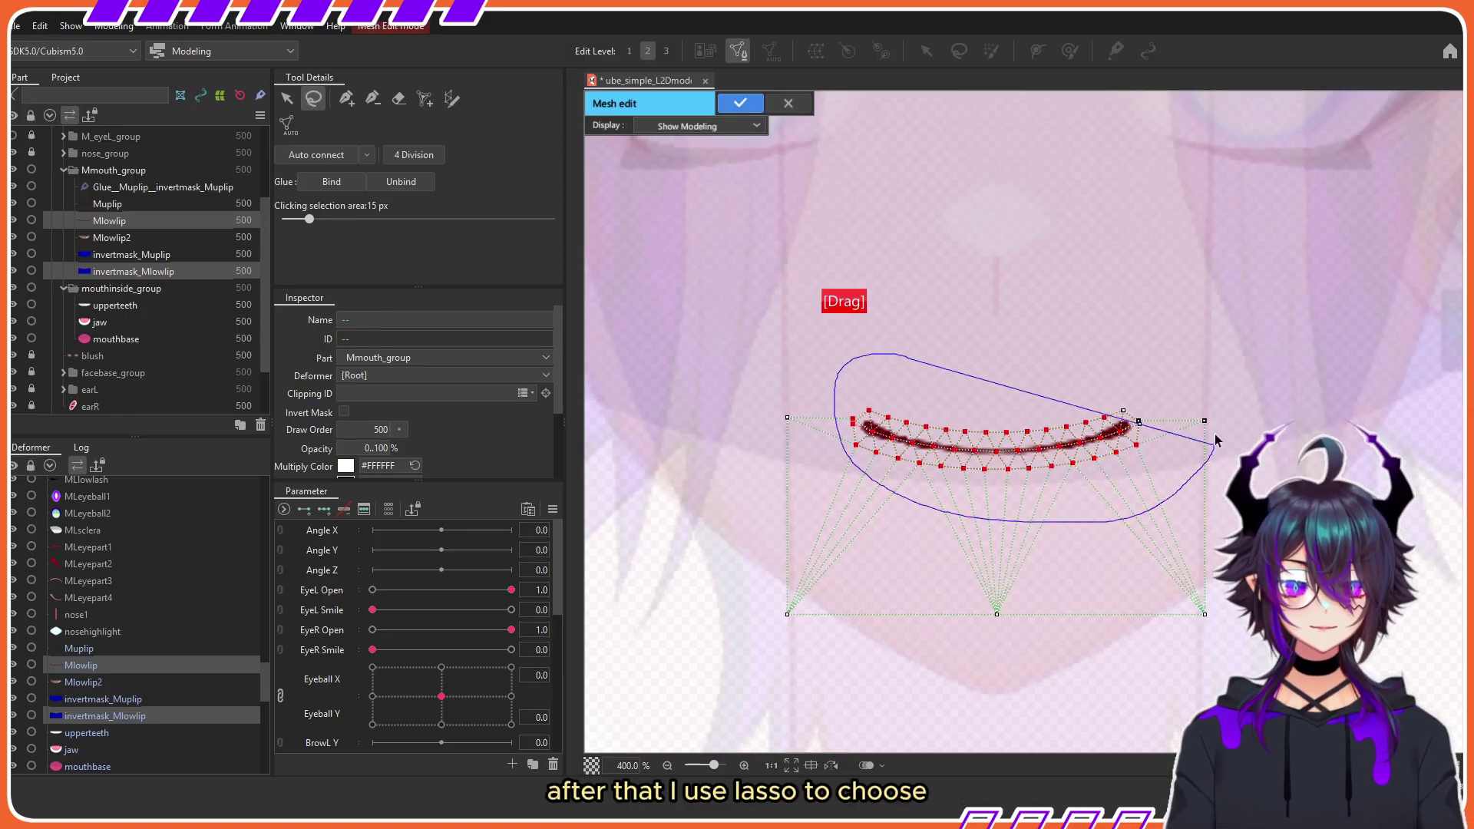
pyautogui.moveTo(1115, 367); pyautogui.dragTo(1150, 349)
pyautogui.moveTo(855, 476); pyautogui.dragTo(865, 479)
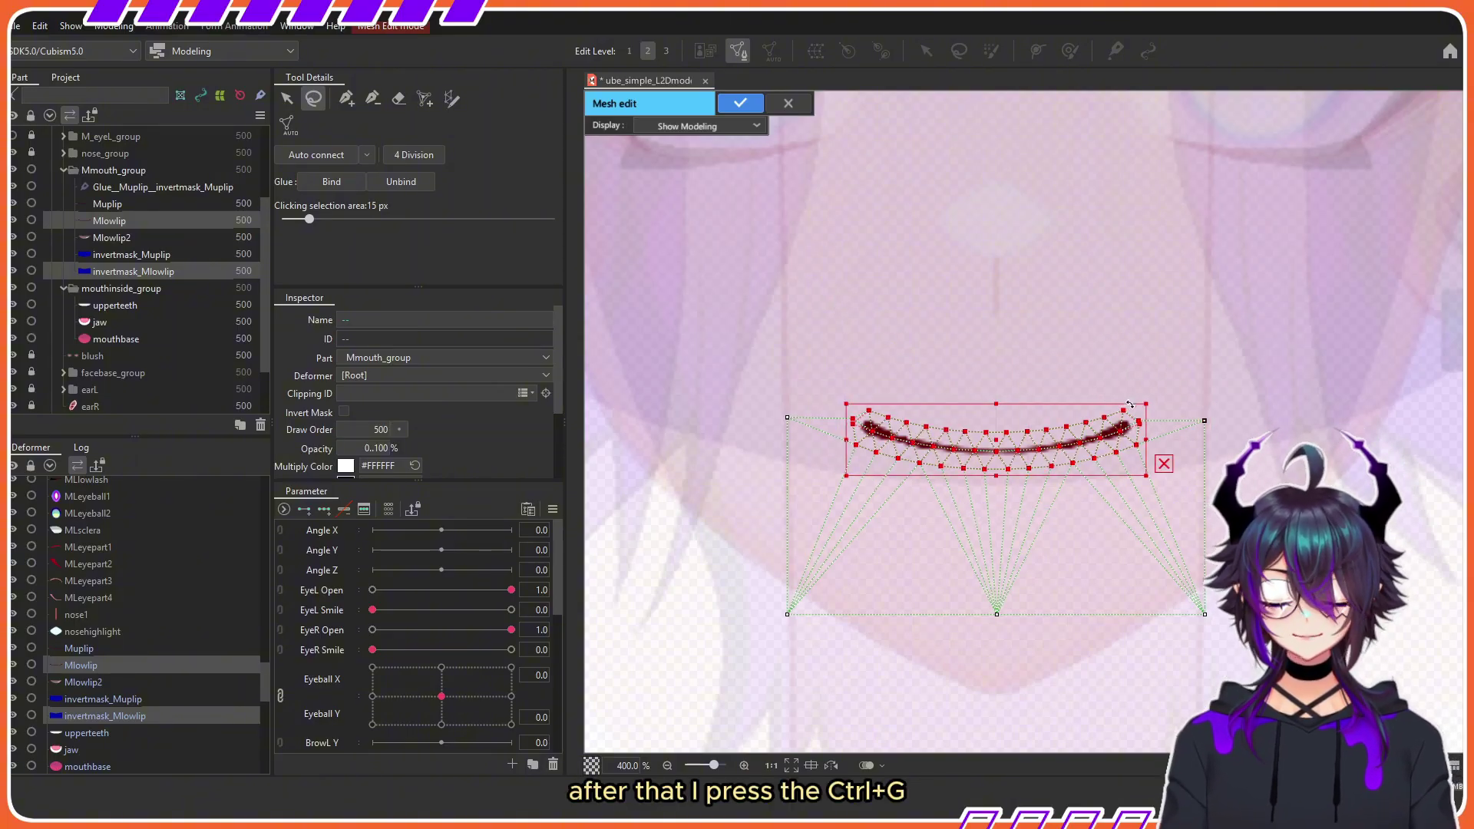
pyautogui.hotkey('ctrl', 'g')
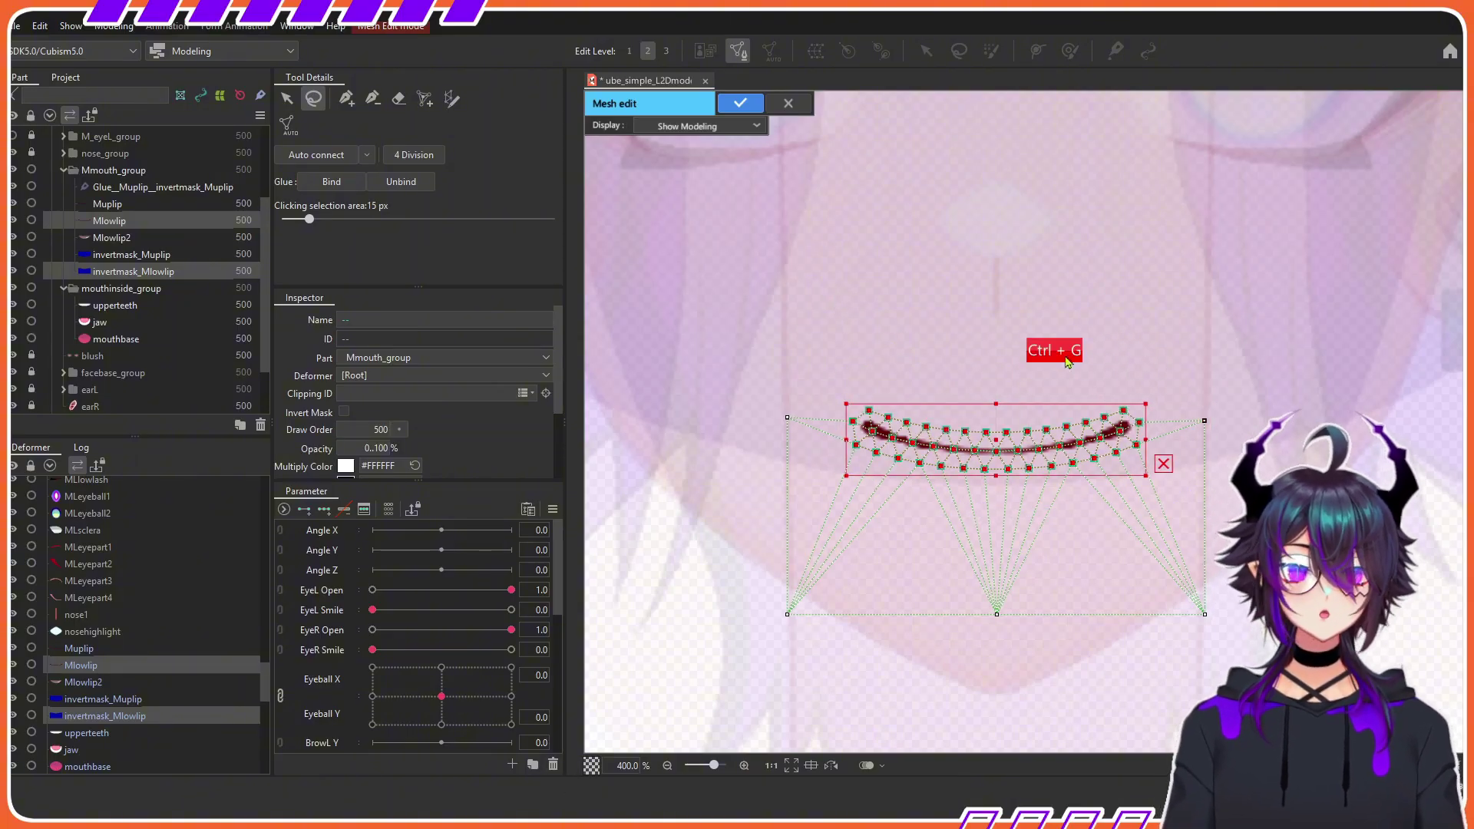
pyautogui.click(741, 103)
# Step: Open the glue between Mlowlip and invertmask_Mlowlip and paint its weight red along the whole lower lip
pyautogui.click(146, 288)
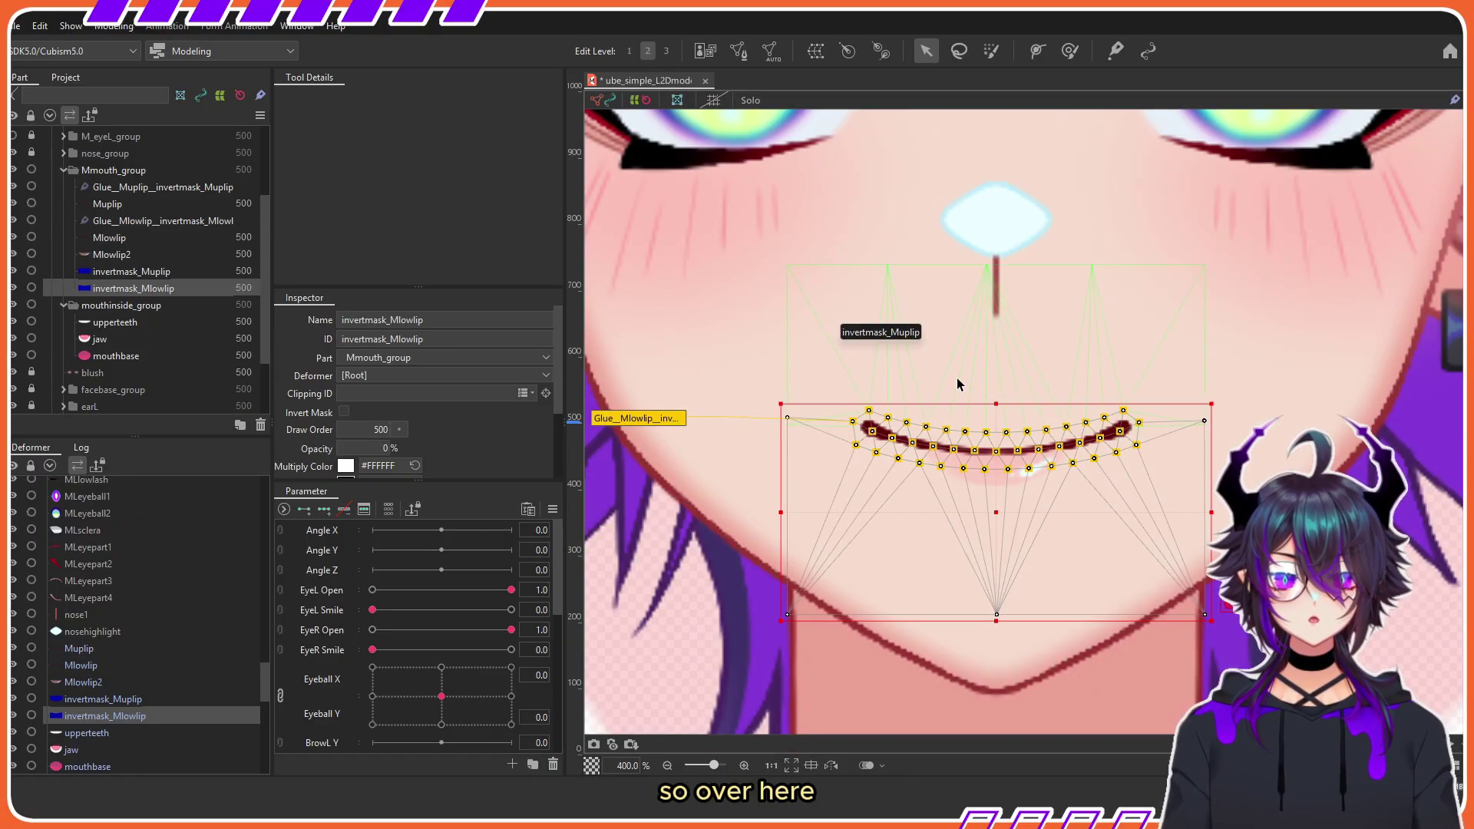
pyautogui.click(634, 419)
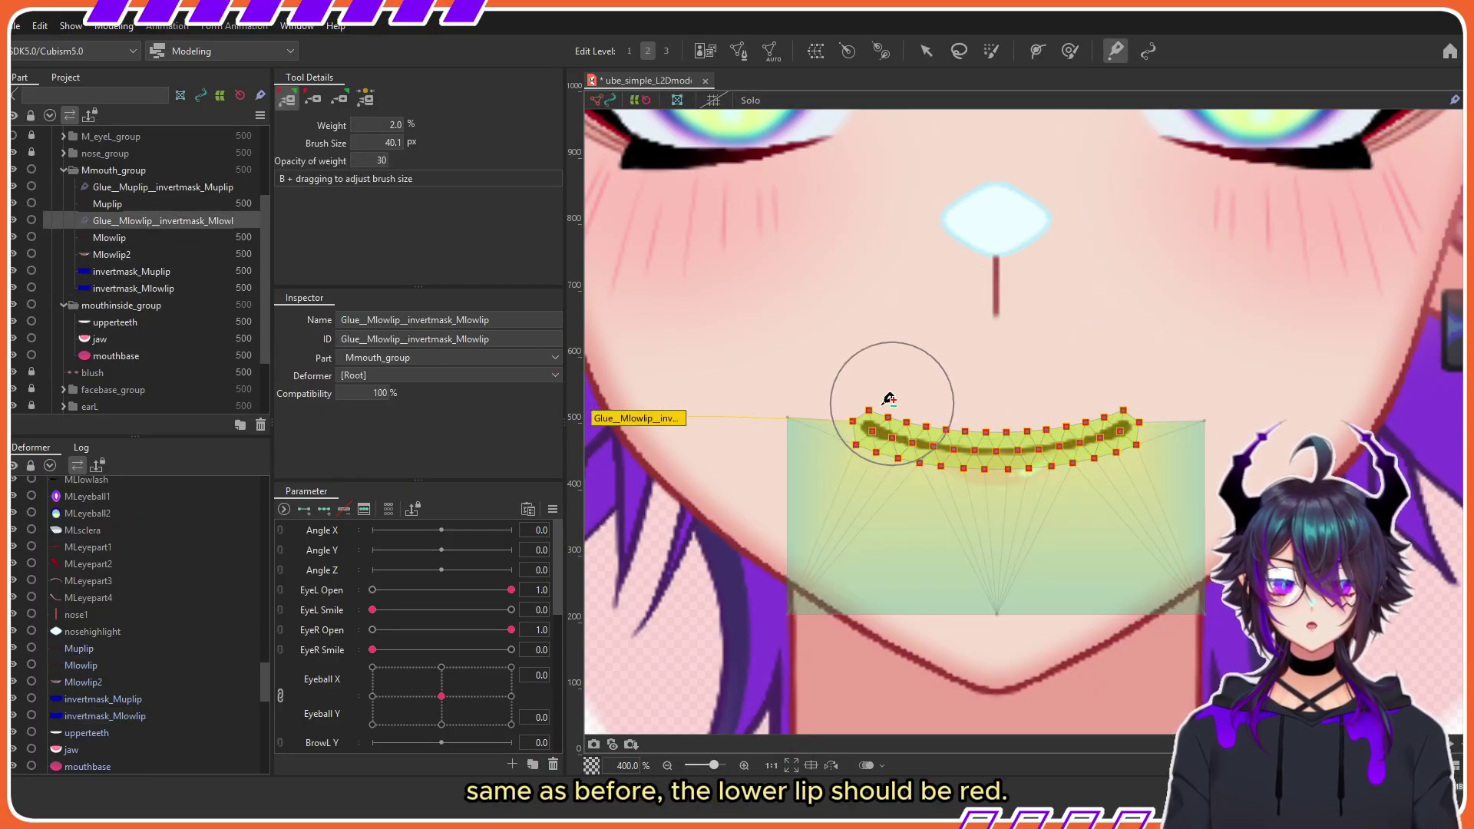
pyautogui.moveTo(885, 393); pyautogui.dragTo(876, 427)
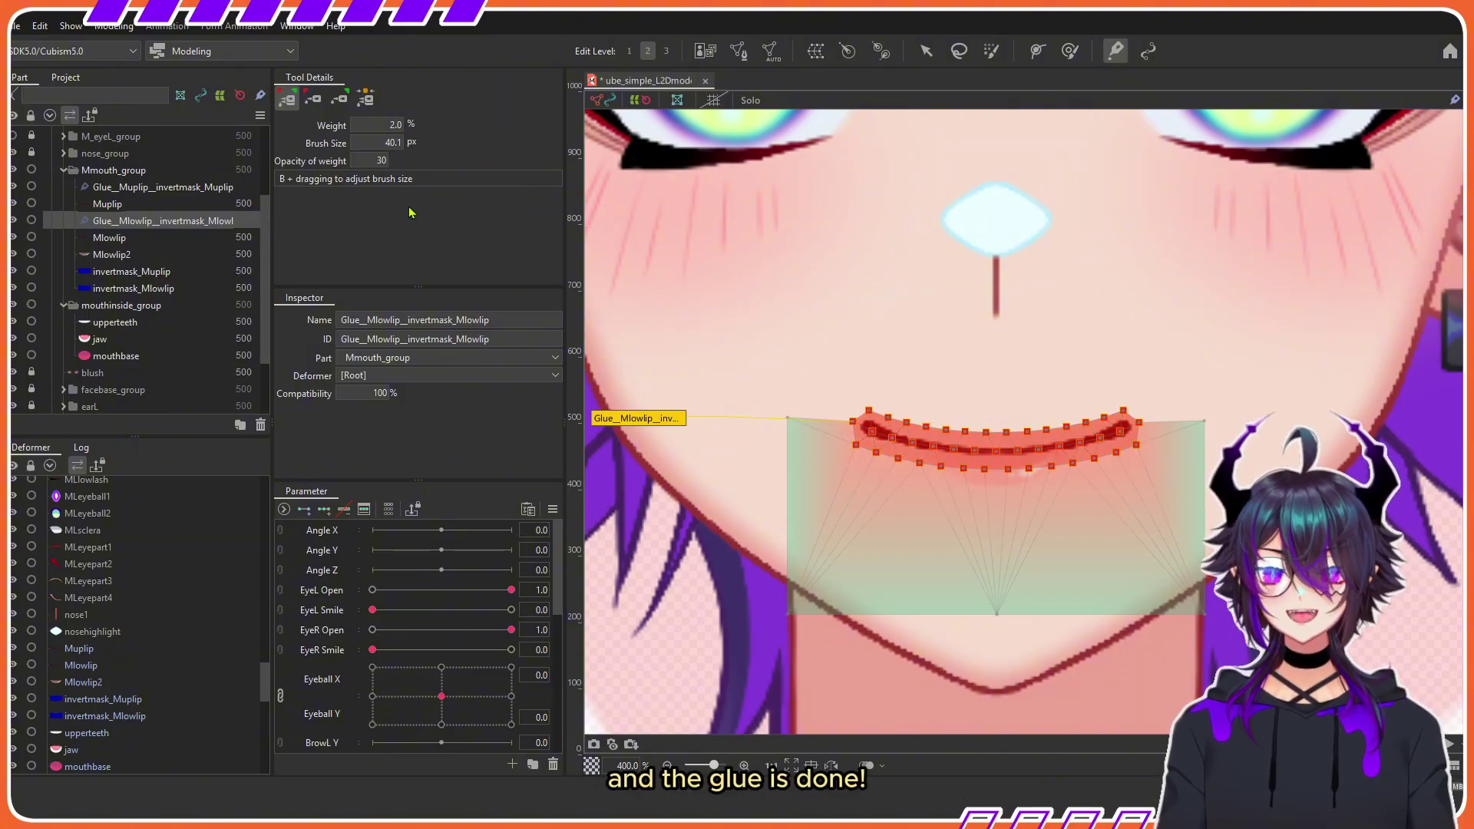
# Step: Leave glue weight painting and select the Muplip part in Mmouth_group
pyautogui.press('v')
pyautogui.click(147, 272)
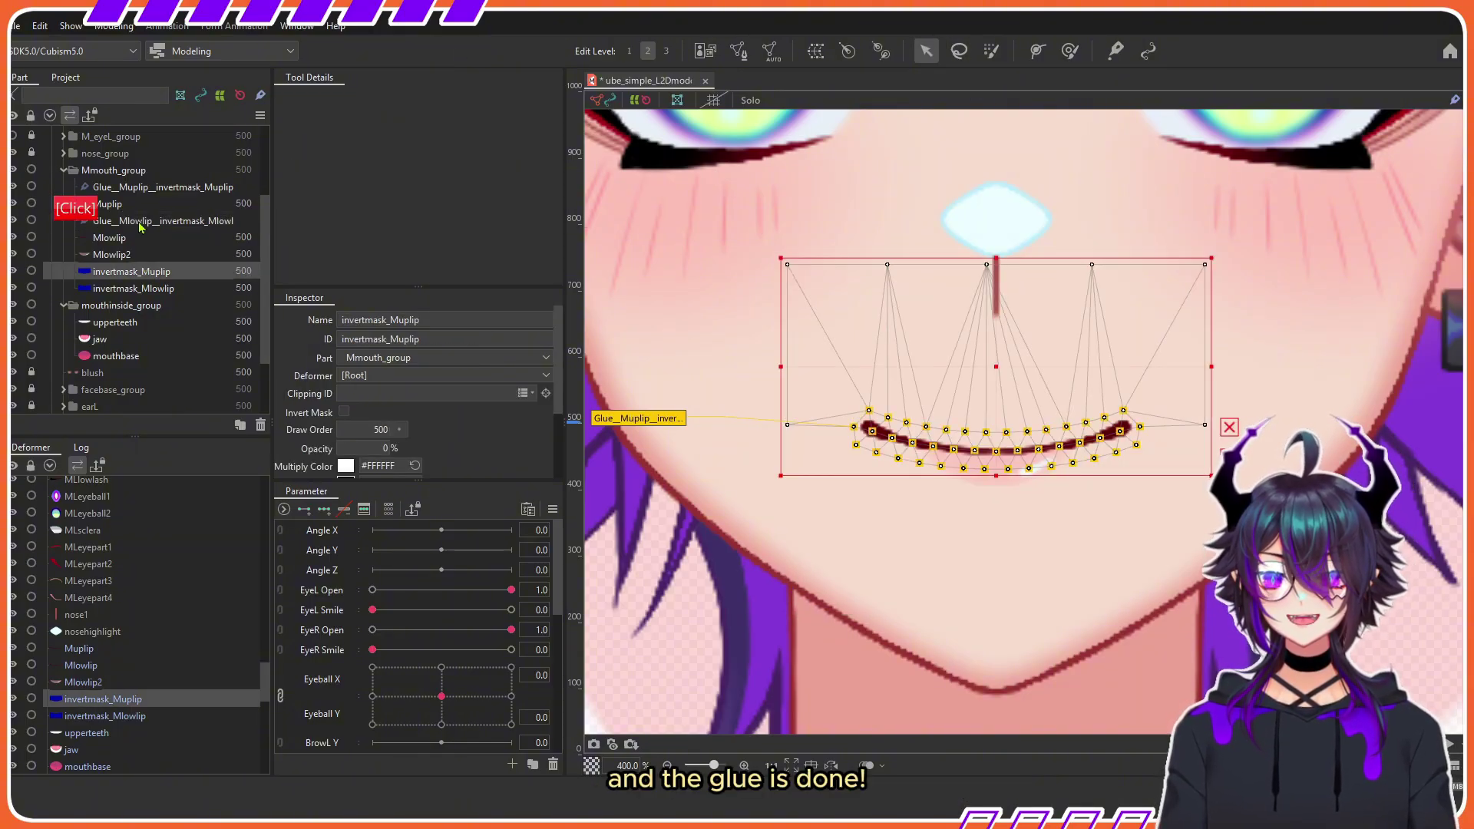
pyautogui.click(117, 205)
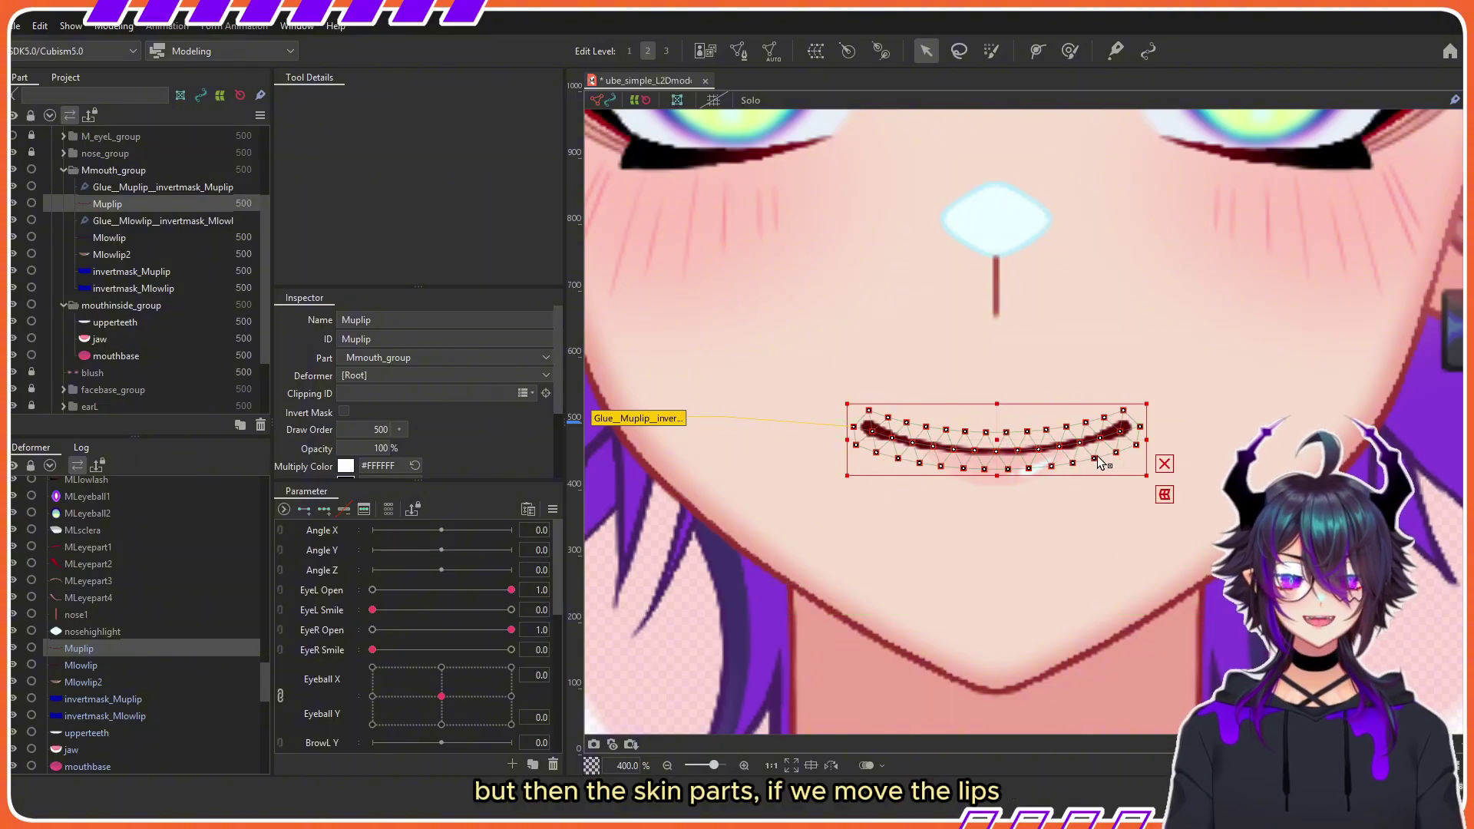
# Step: Try moving the Muplip part down and away from the mouth, and restore its place
pyautogui.moveTo(998, 441); pyautogui.dragTo(928, 538)
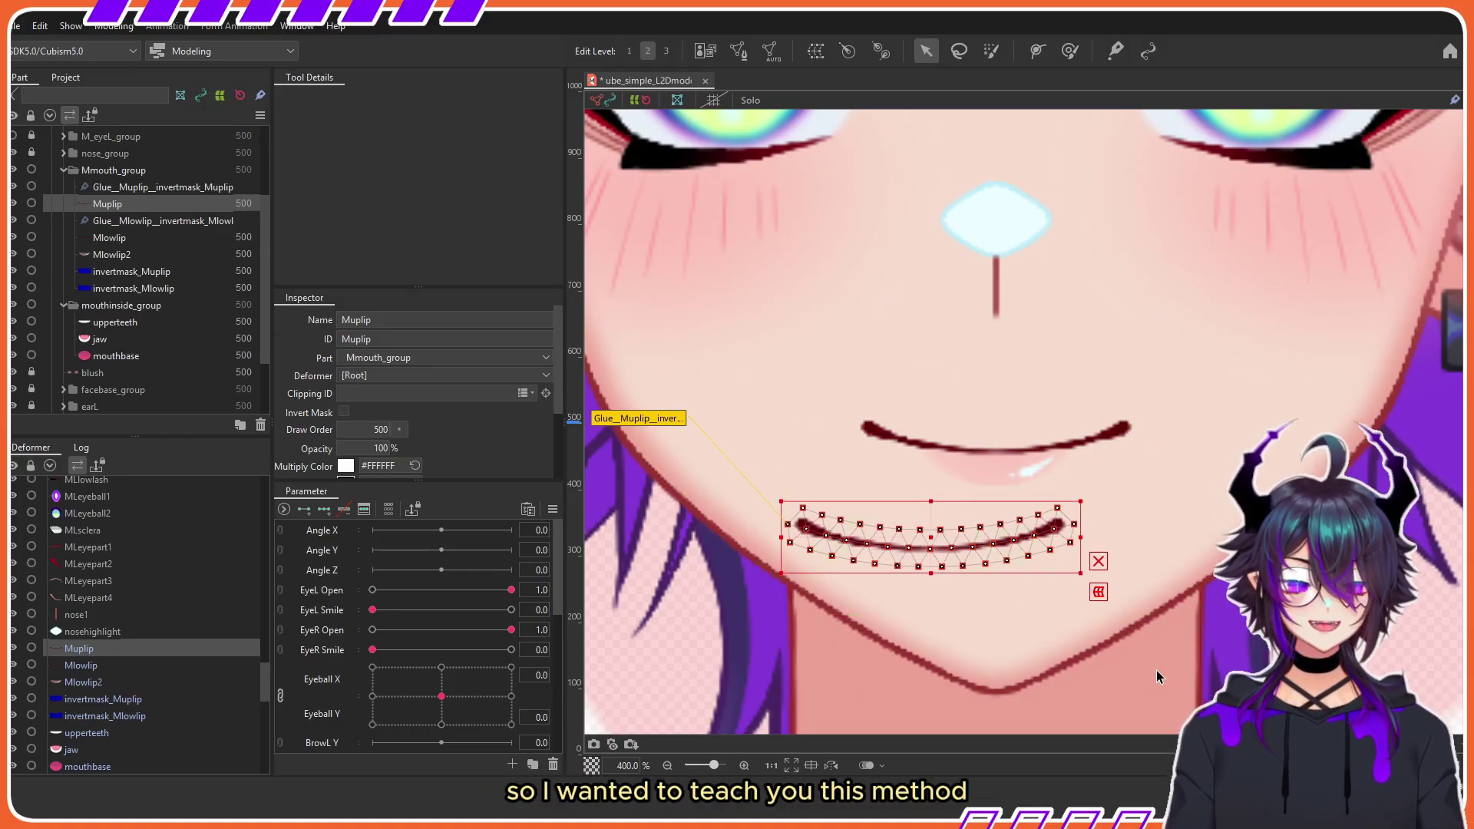
pyautogui.click(98, 203)
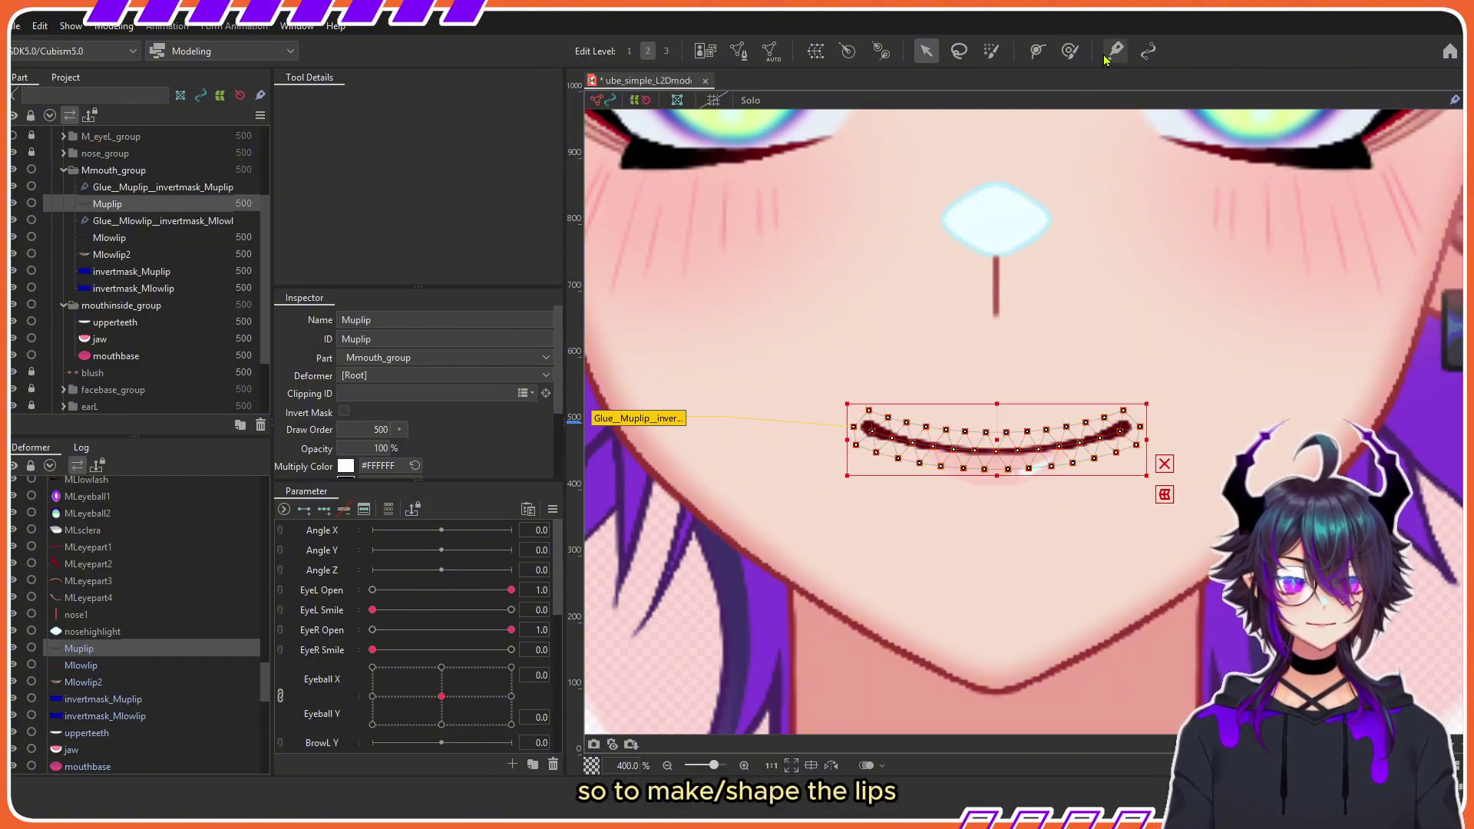
# Step: Add a deform path along the Muplip line with points at both lip corners and the middle
pyautogui.click(1041, 51)
pyautogui.scroll(3, 893, 462)
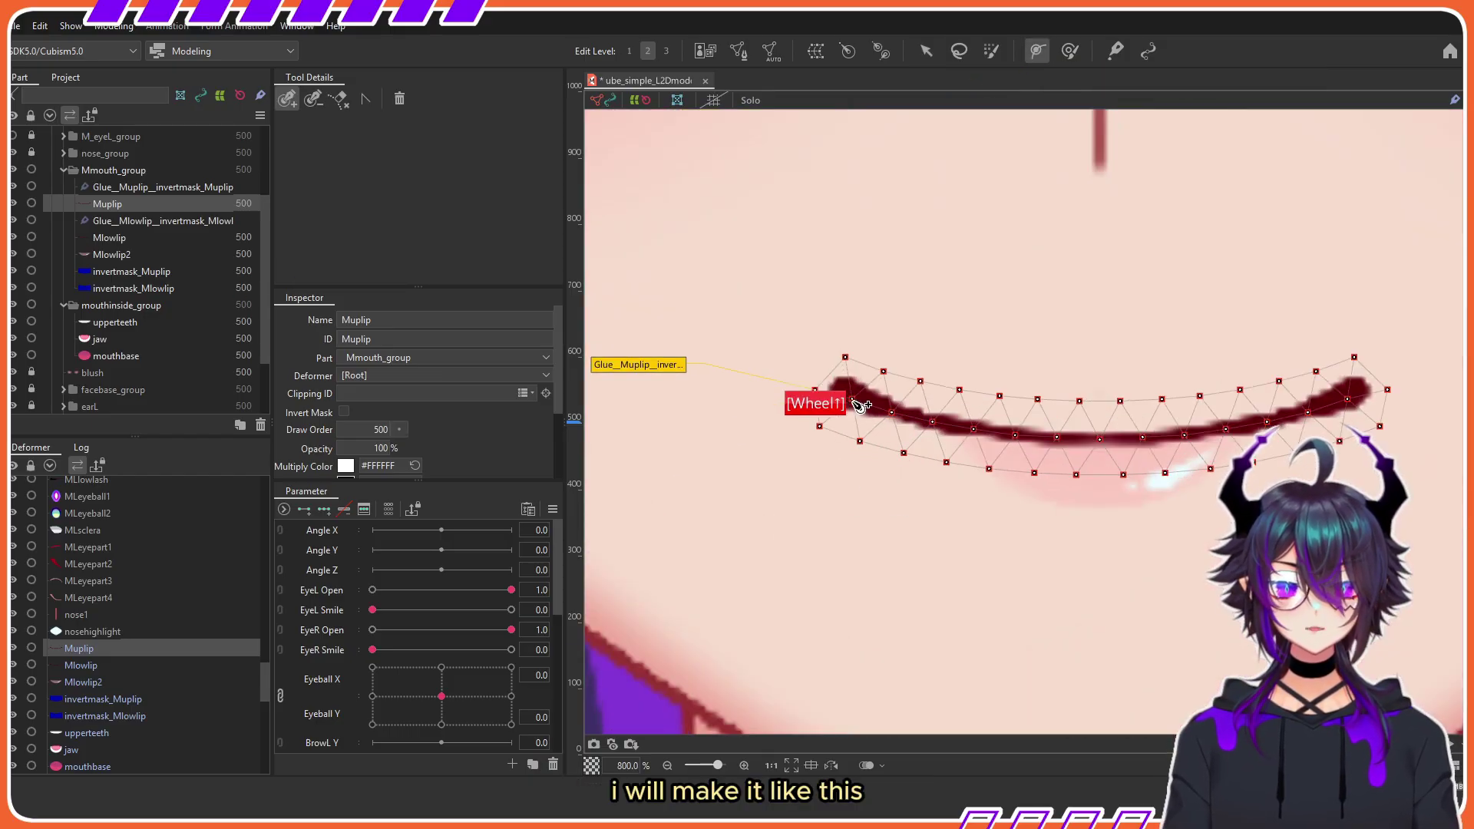
pyautogui.click(852, 397)
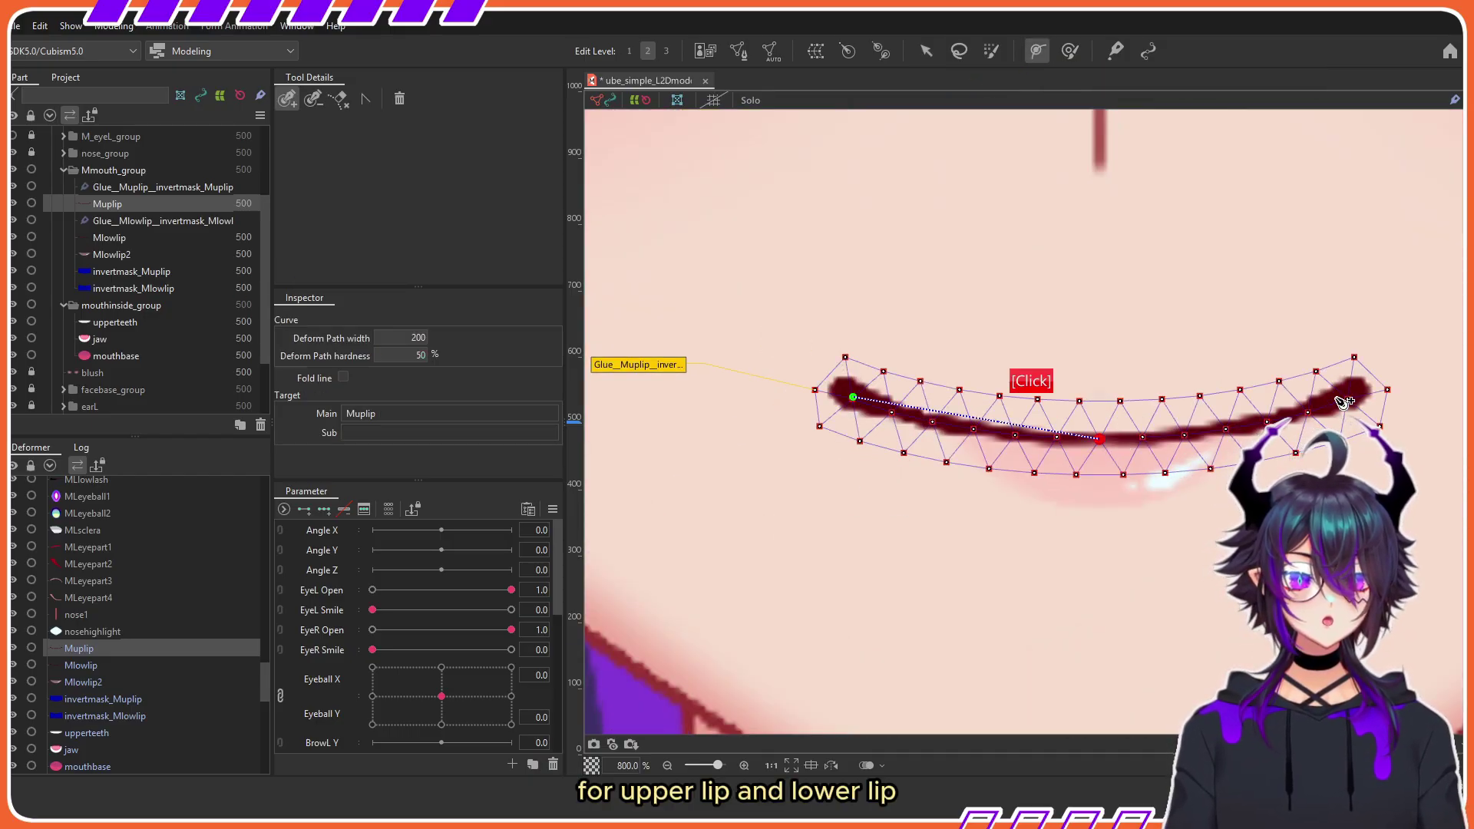
pyautogui.click(1100, 439)
pyautogui.click(1349, 396)
# Step: Add a deform path along Mlowlip with points at both corners, the middle and halfway between them
pyautogui.click(113, 236)
pyautogui.click(851, 399)
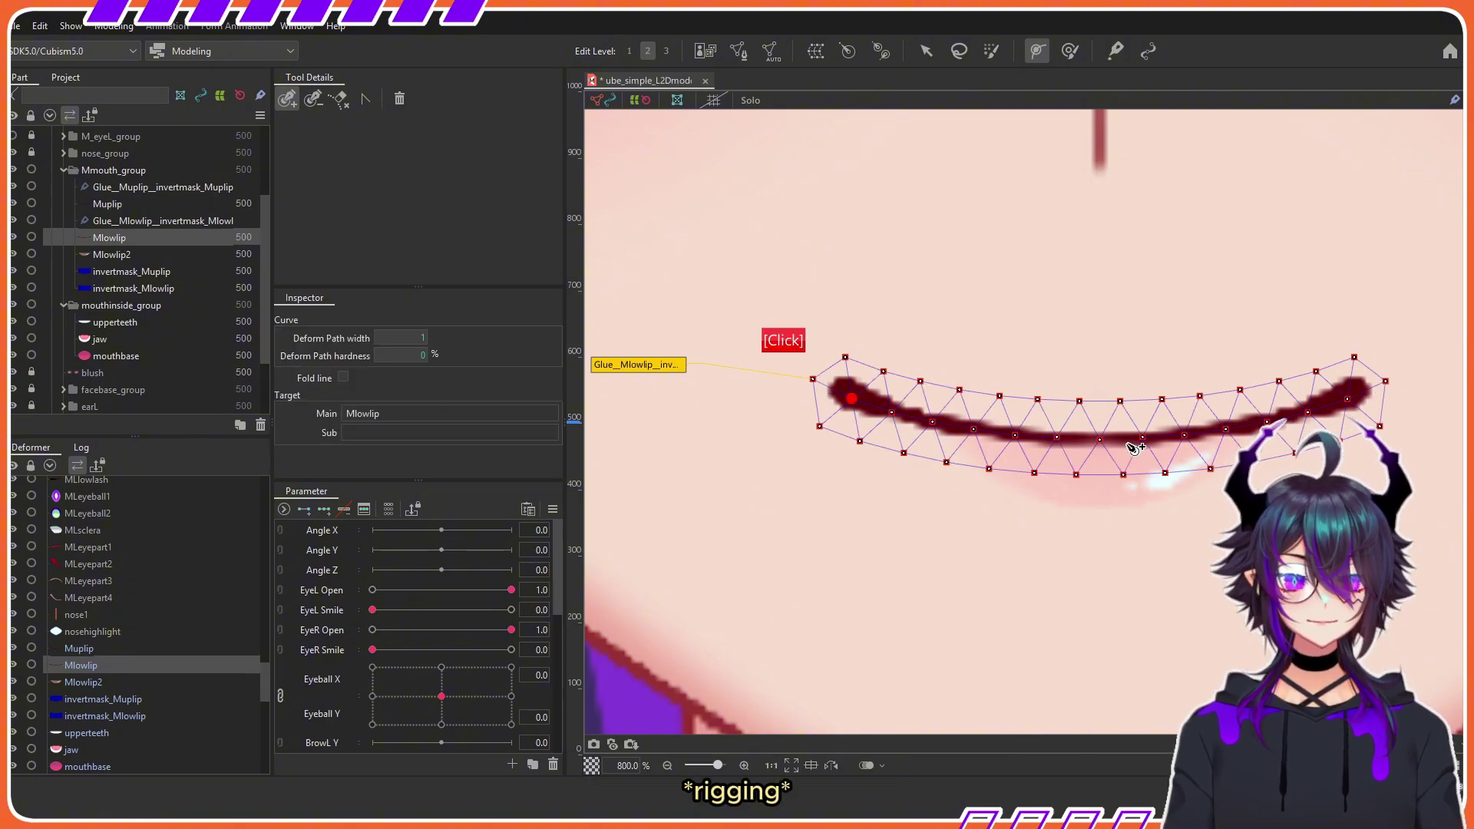
pyautogui.click(1100, 440)
pyautogui.click(1348, 399)
pyautogui.moveTo(1261, 421); pyautogui.dragTo(1241, 429)
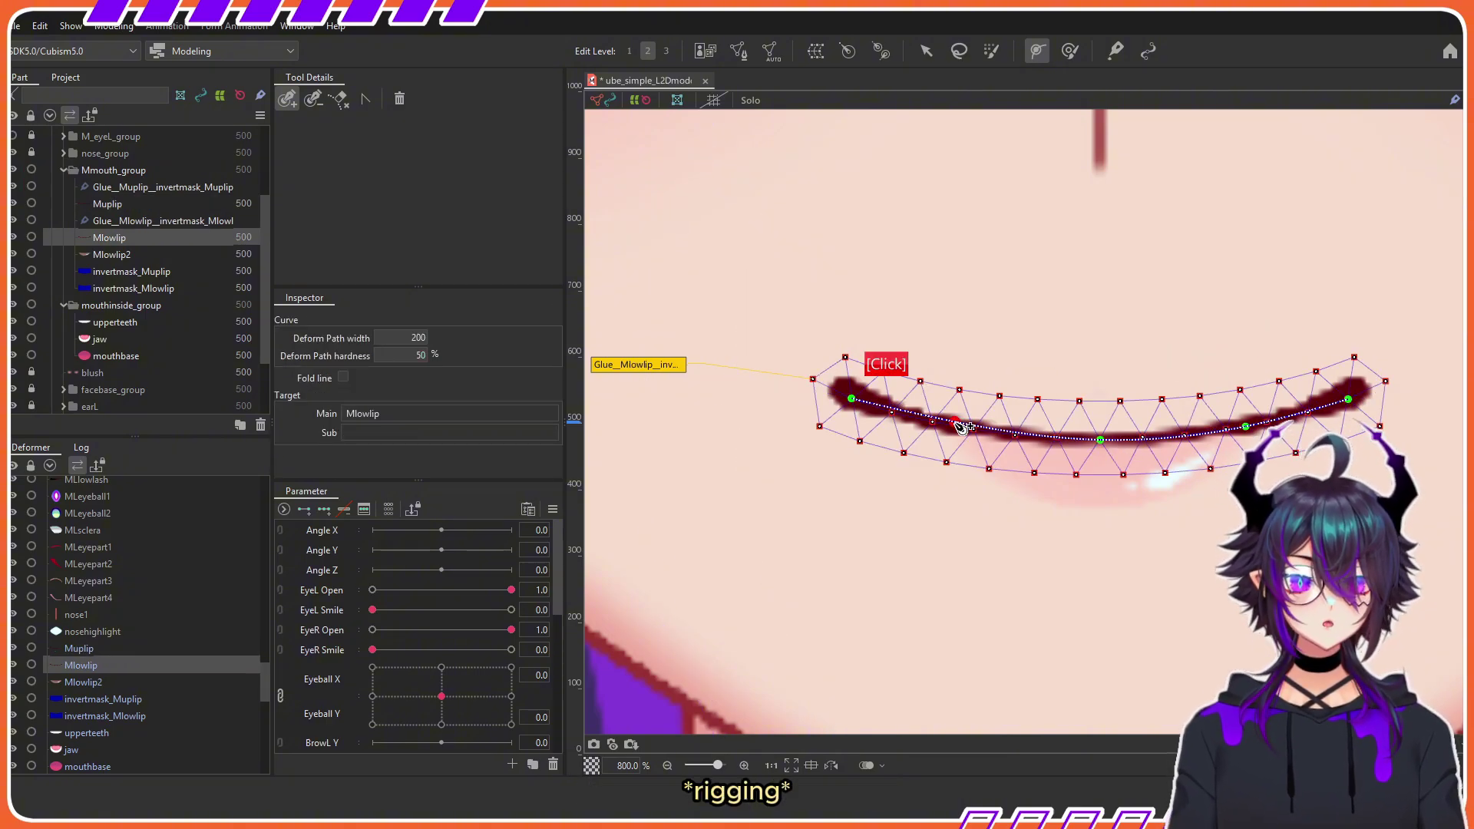
pyautogui.click(108, 204)
pyautogui.scroll(-3, 1036, 484)
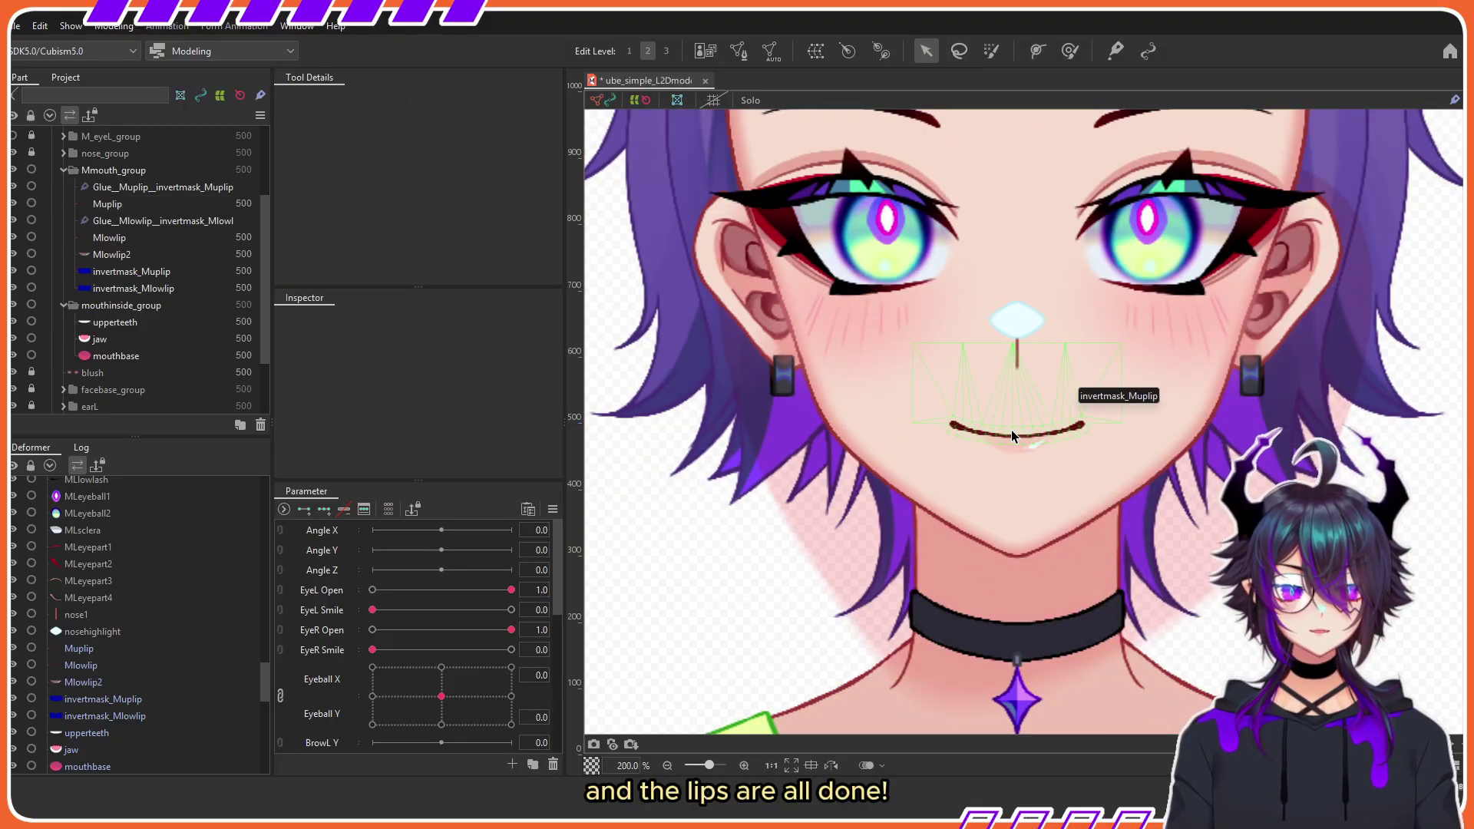
# Step: Raise the middle deform path point of Muplip and lower that of Mlowlip to try opening the mouth
pyautogui.scroll(5, 1012, 430)
pyautogui.click(1026, 446)
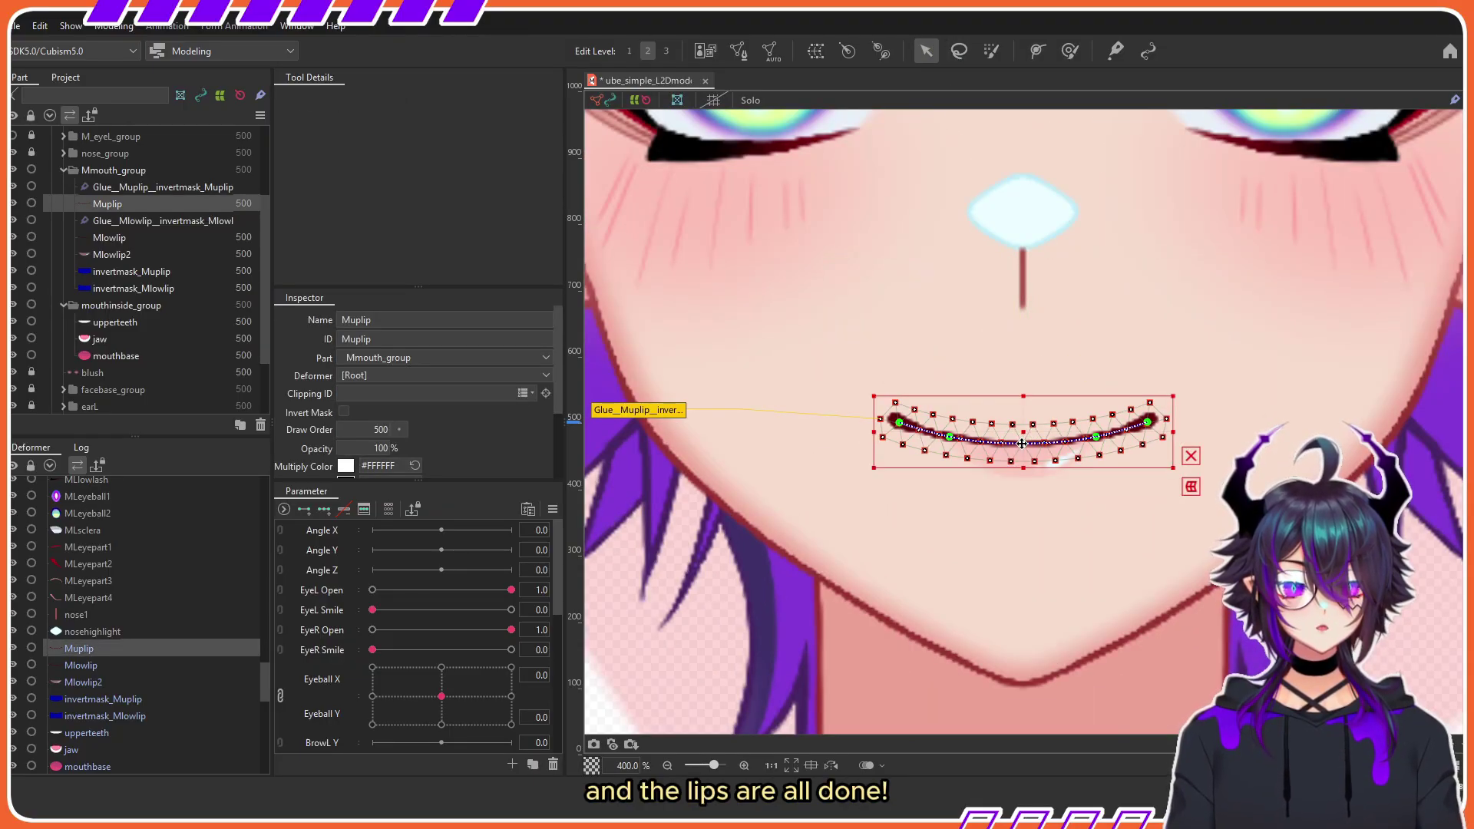
pyautogui.scroll(-1, 1022, 443)
pyautogui.scroll(2, 1018, 442)
pyautogui.moveTo(1030, 453); pyautogui.dragTo(1019, 392)
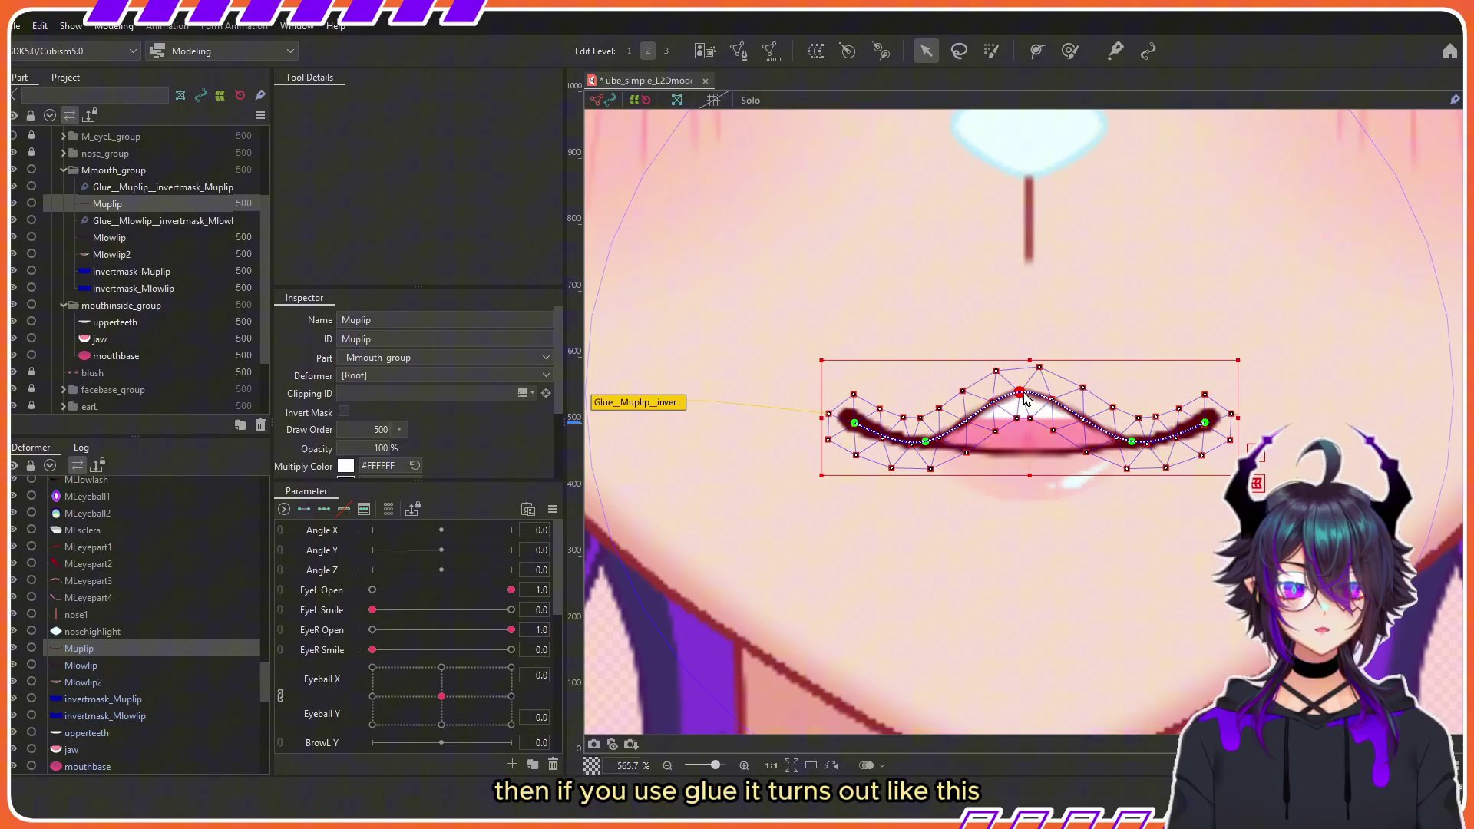
pyautogui.click(109, 237)
pyautogui.moveTo(1030, 455); pyautogui.dragTo(1033, 494)
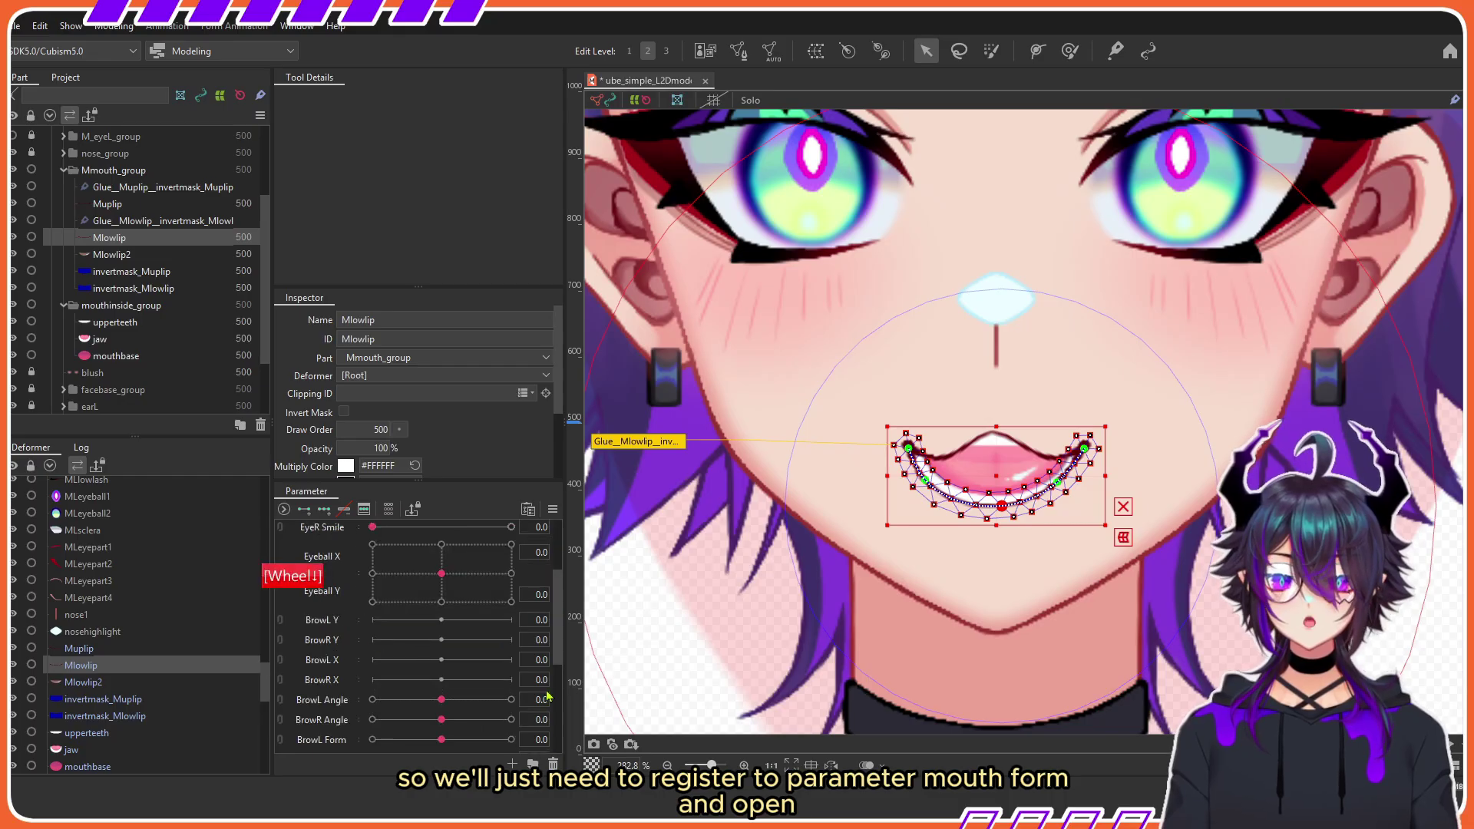
pyautogui.scroll(-4, 361, 638)
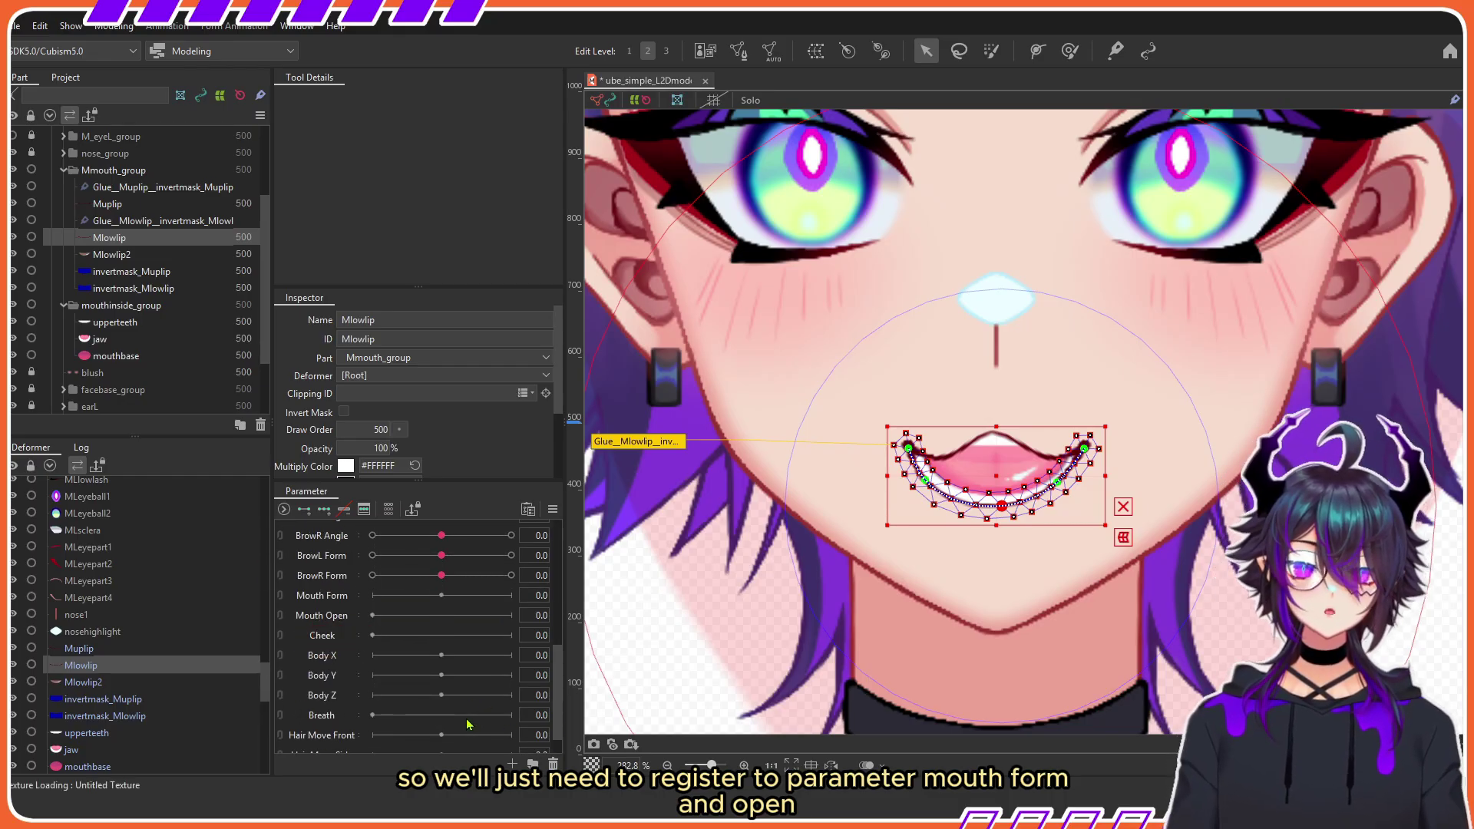
# Step: Undo the trial mouth-opening deformations of both lips
pyautogui.hotkey('ctrl', 'z')
pyautogui.hotkey('ctrl', 'z')
pyautogui.hotkey('ctrl', 'z')
pyautogui.hotkey('ctrl', 'z')
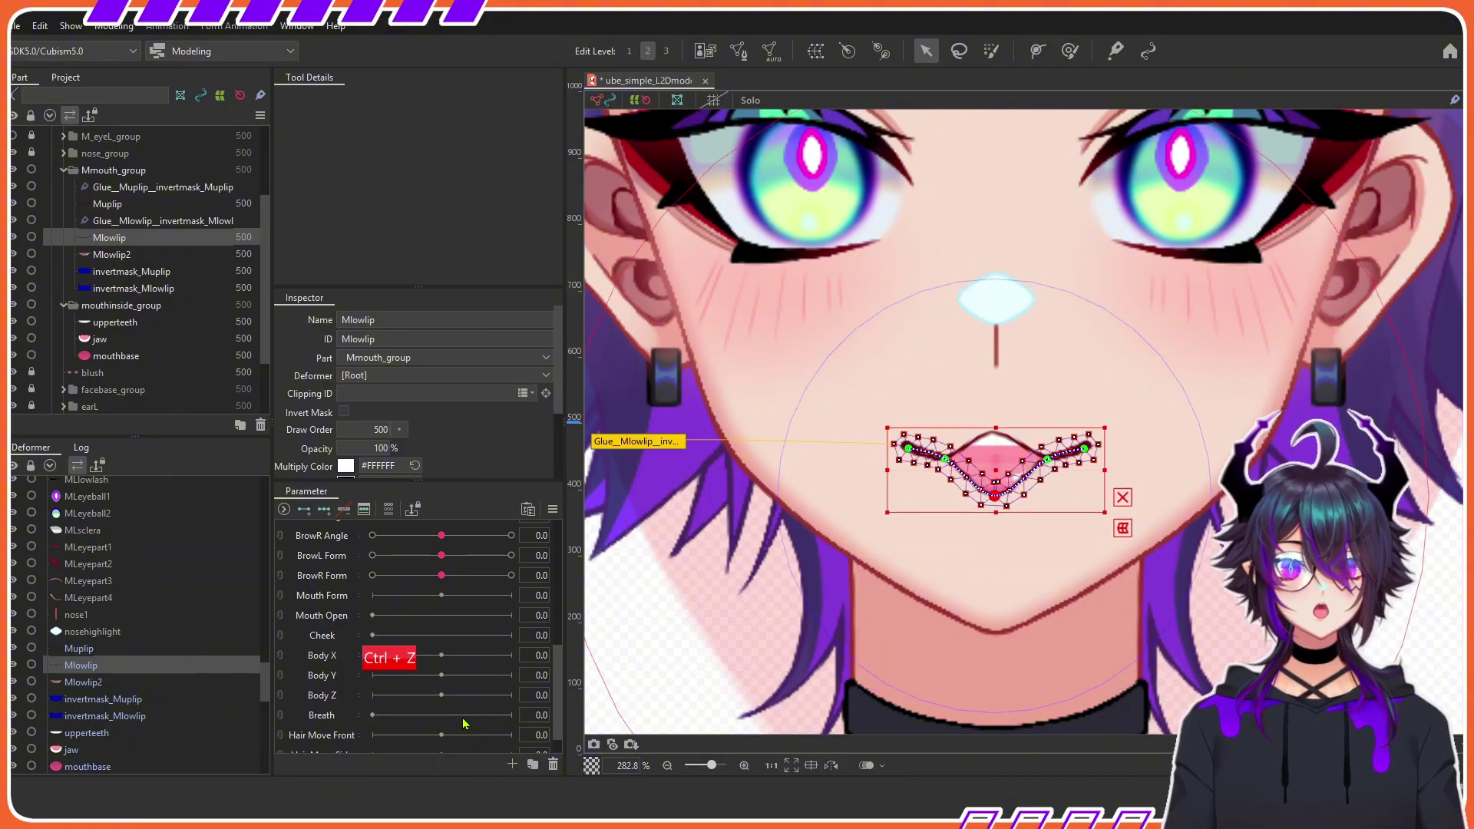
pyautogui.hotkey('ctrl', 'z')
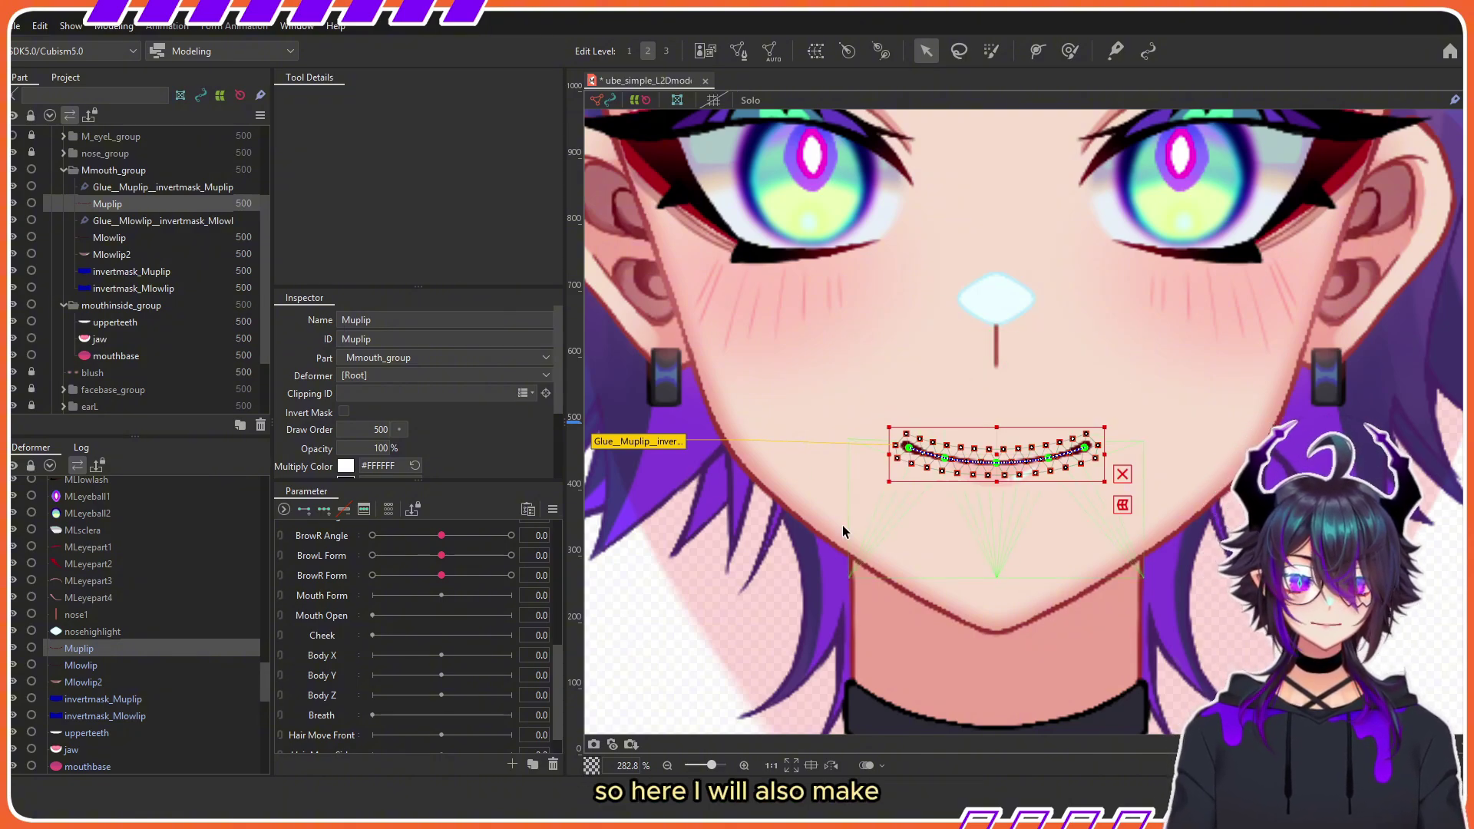
# Step: Open the facebase part for mesh editing and delete all its existing mesh vertices
pyautogui.scroll(-2, 165, 384)
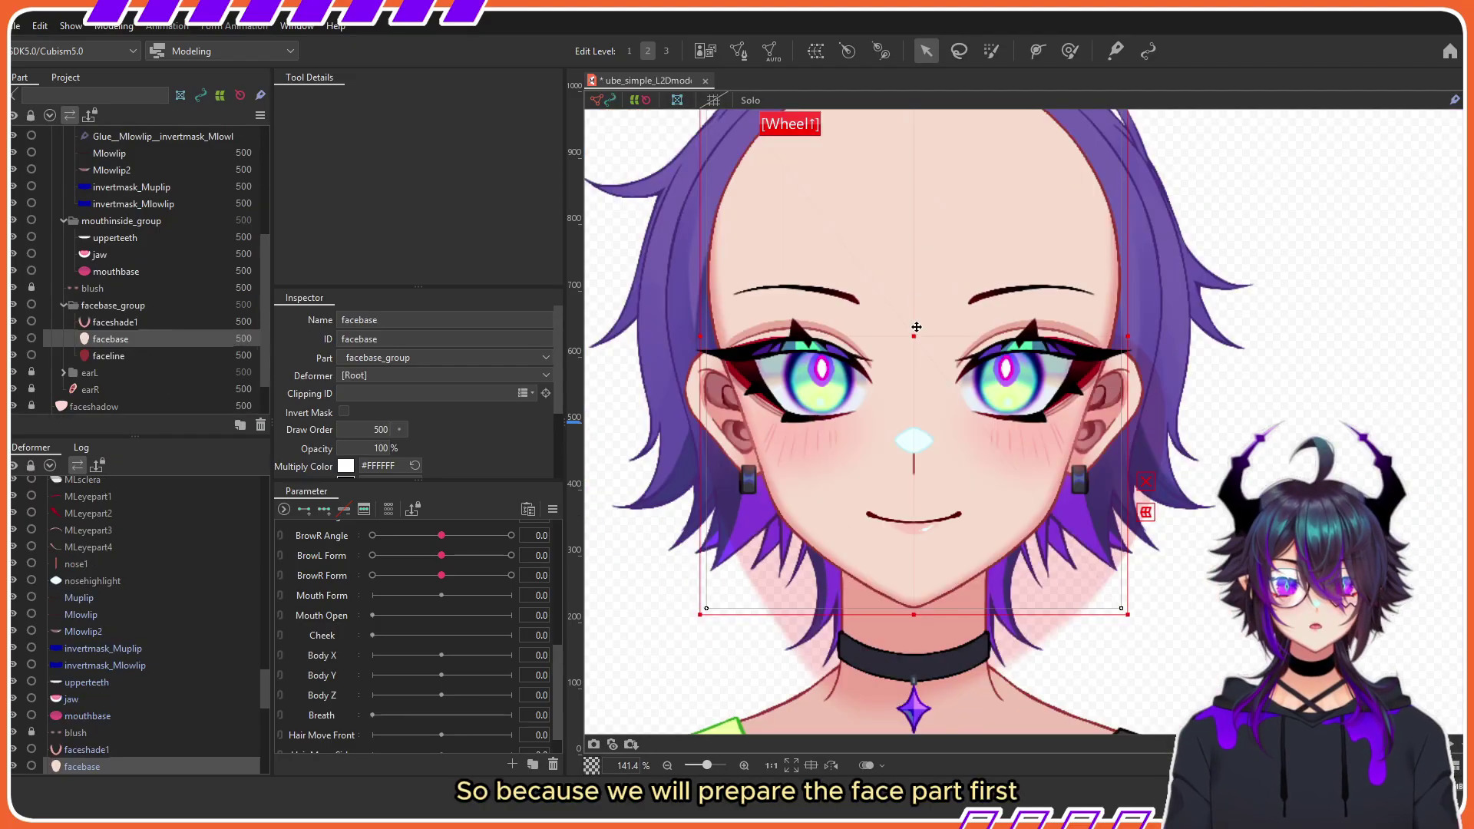
pyautogui.scroll(-2, 896, 301)
pyautogui.scroll(2, 896, 301)
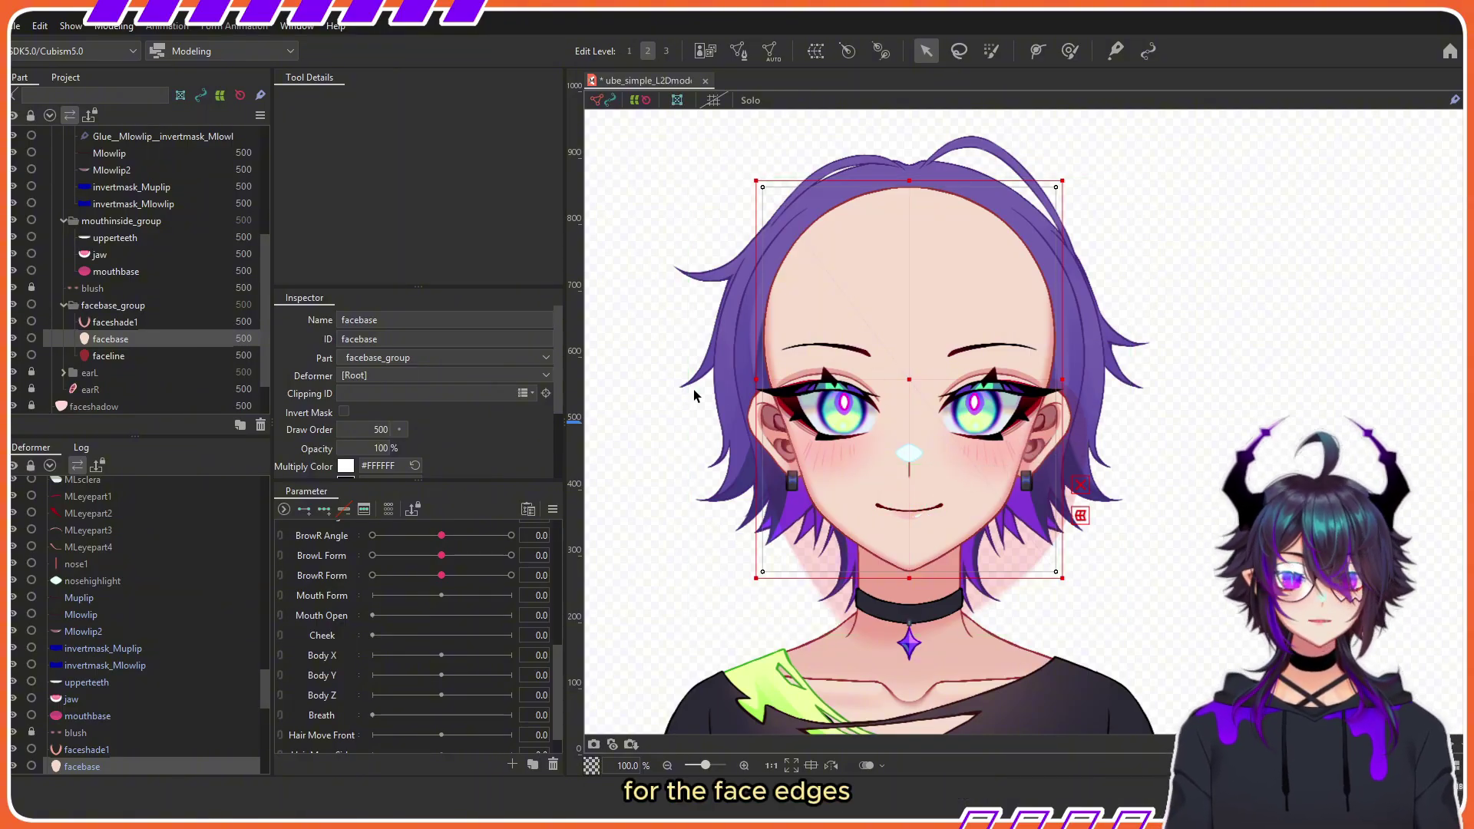
pyautogui.click(940, 277)
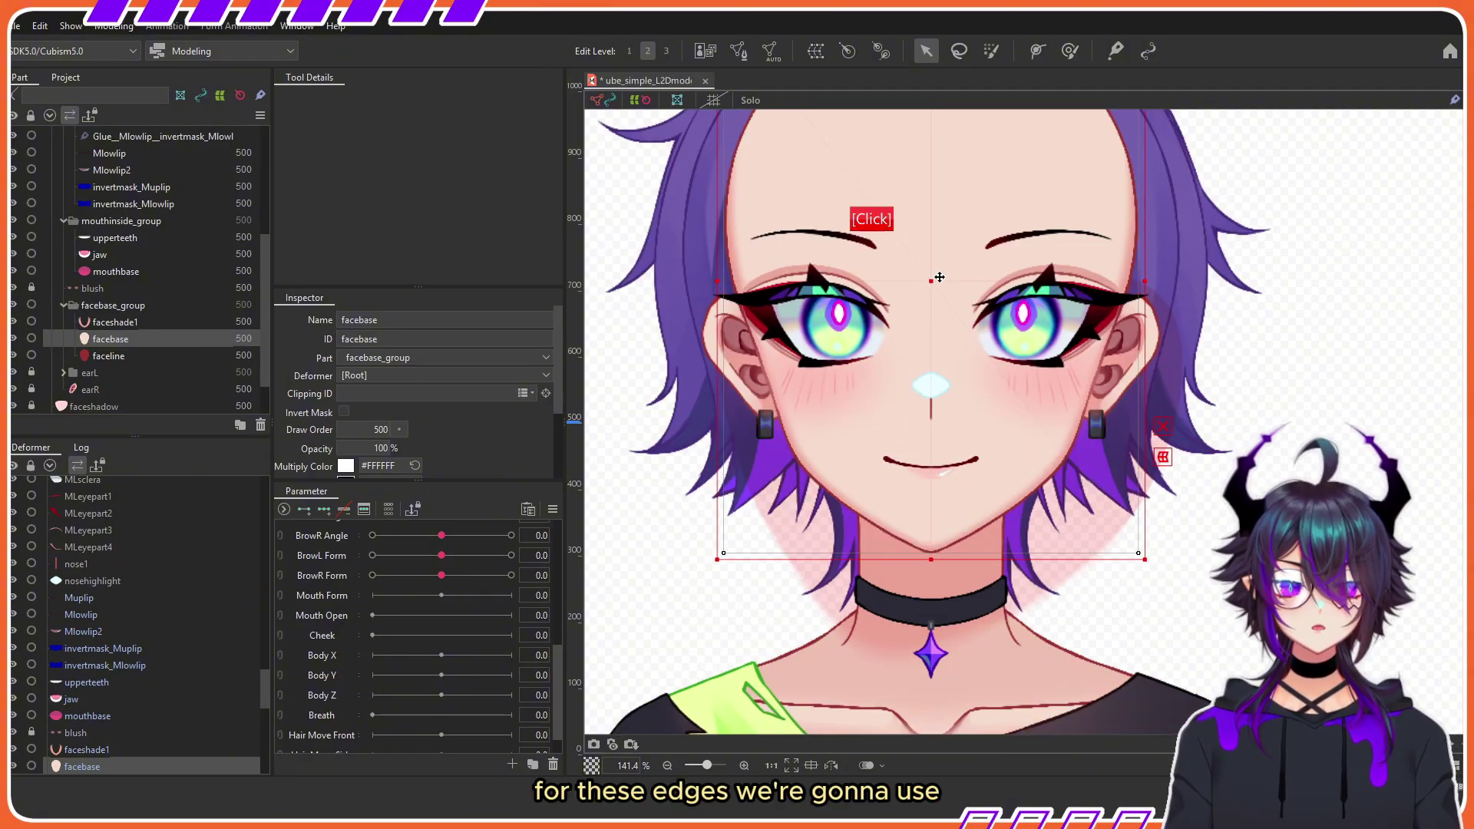
pyautogui.doubleClick(940, 277)
pyautogui.scroll(-3, 887, 366)
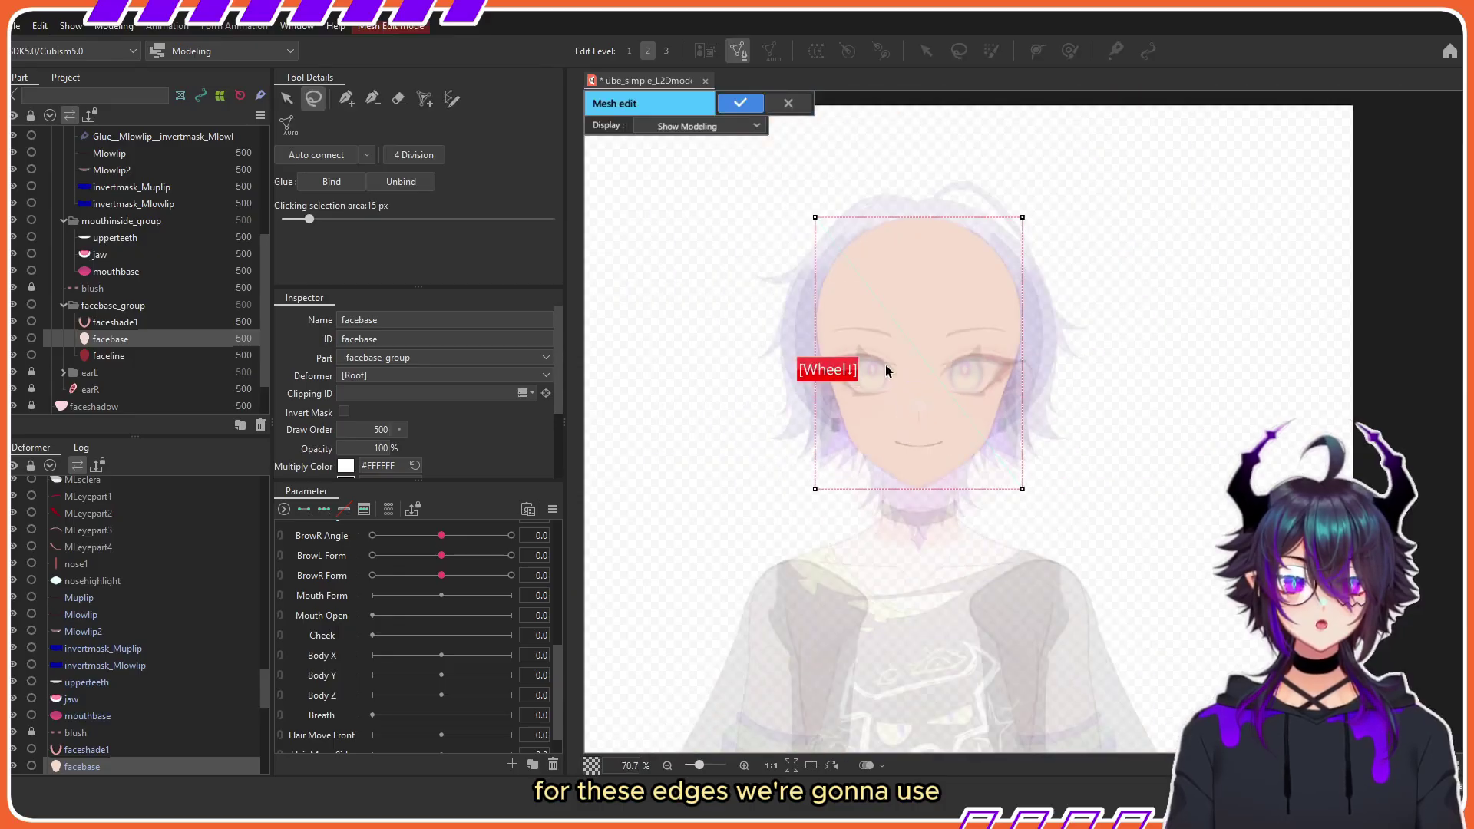
pyautogui.scroll(2, 895, 269)
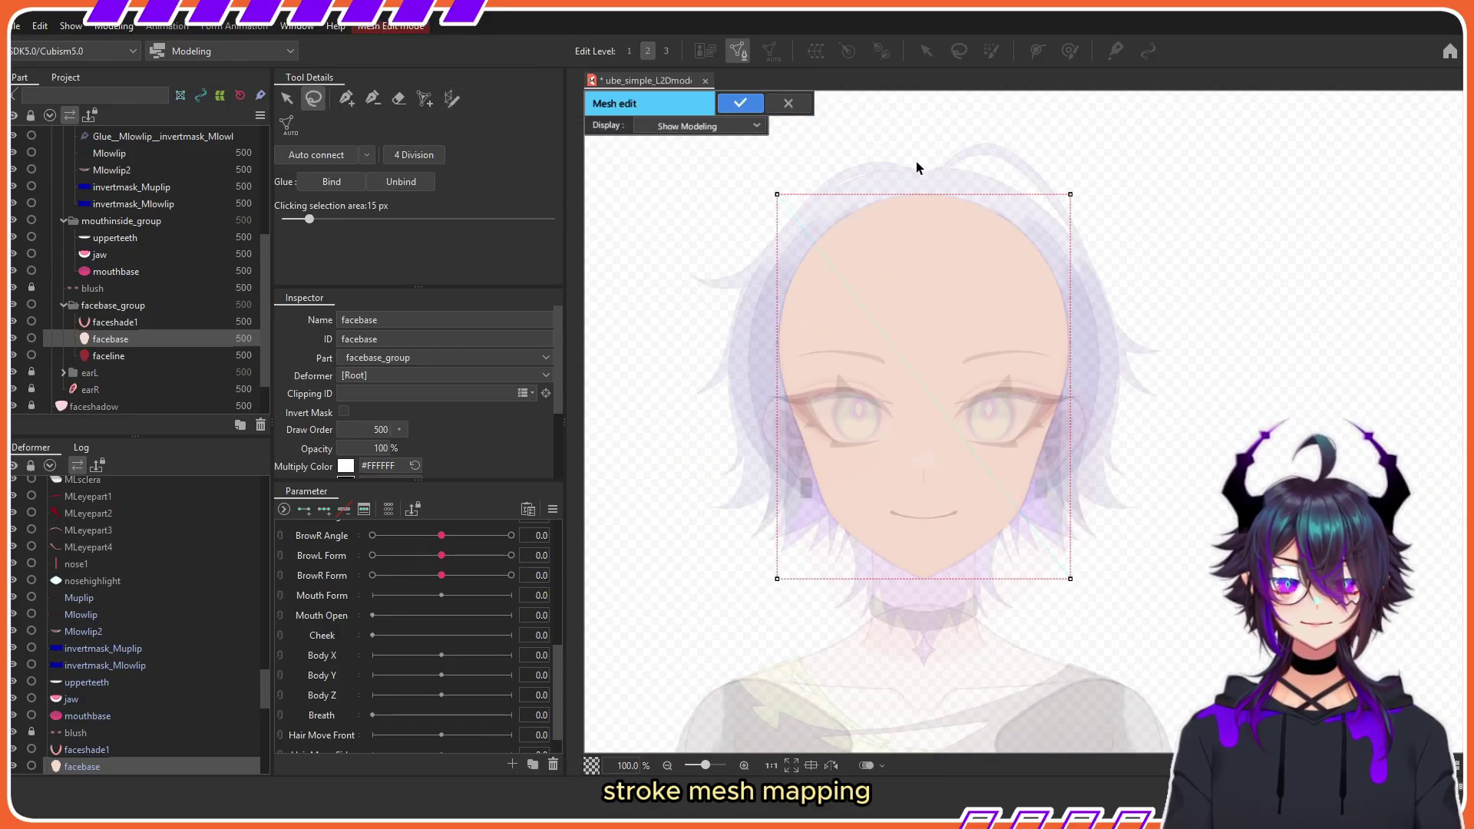
pyautogui.moveTo(914, 160)
pyautogui.mouseDown()
pyautogui.moveTo(636, 625)
pyautogui.moveTo(1236, 389)
pyautogui.mouseUp()
pyautogui.press('Delete')
# Step: With stroke mesh mapping and Mirror Edit enabled, draw a stroke along the facebase edge from the top of the head to the chin
pyautogui.click(452, 100)
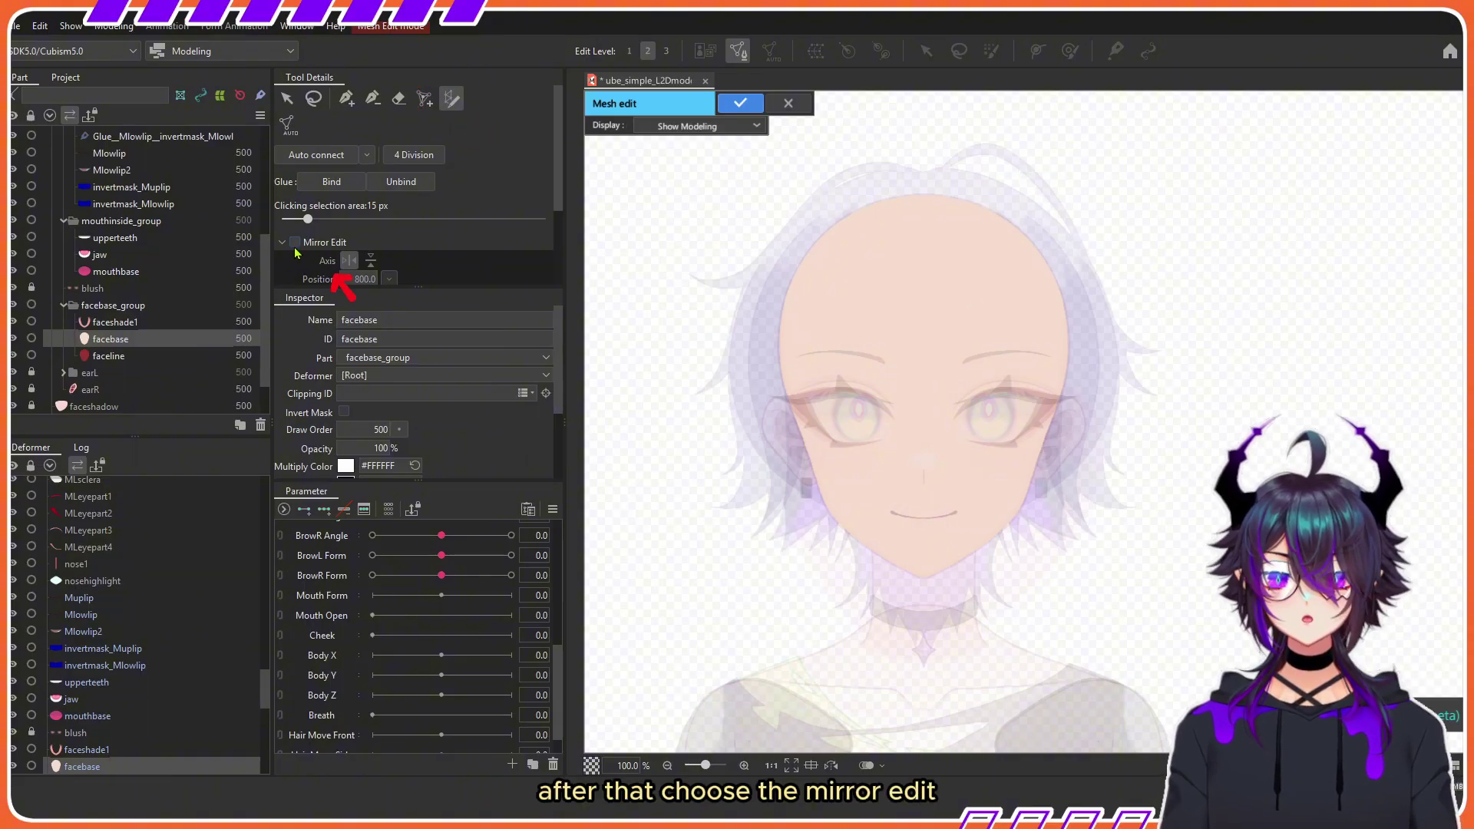
pyautogui.click(295, 243)
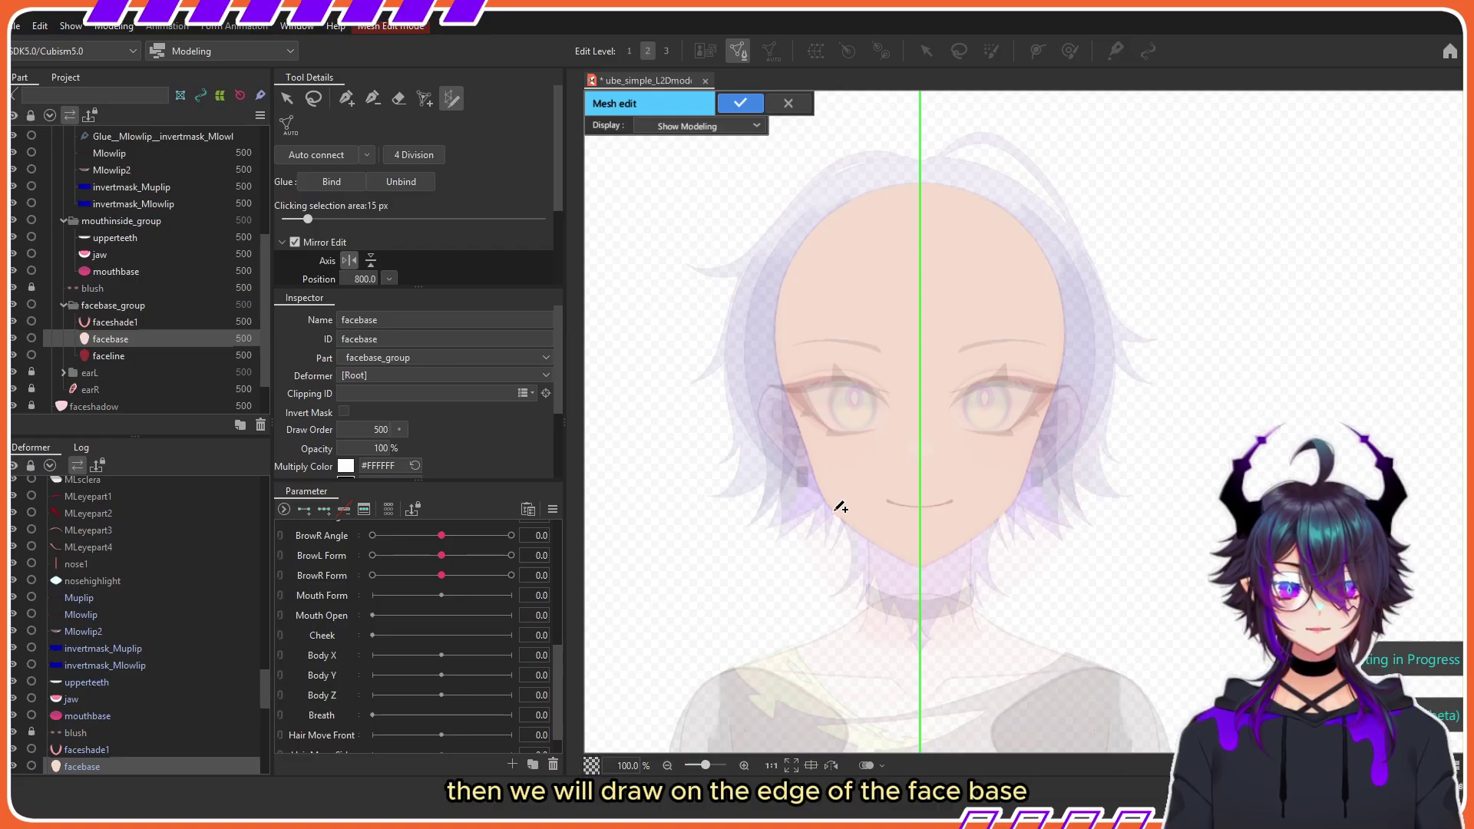
pyautogui.moveTo(921, 177)
pyautogui.mouseDown()
pyautogui.moveTo(780, 289)
pyautogui.moveTo(824, 500)
pyautogui.moveTo(914, 565)
pyautogui.mouseUp()
pyautogui.scroll(5, 854, 548)
pyautogui.scroll(3, 1034, 595)
# Step: Adjust the mesh stroke's control points along the side of the face and temple to follow the facebase edge
pyautogui.moveTo(714, 223); pyautogui.dragTo(982, 583)
pyautogui.scroll(-2, 928, 477)
pyautogui.scroll(1, 851, 329)
pyautogui.moveTo(891, 338)
pyautogui.mouseDown()
pyautogui.moveTo(1021, 553)
pyautogui.moveTo(868, 382)
pyautogui.moveTo(863, 463)
pyautogui.mouseUp()
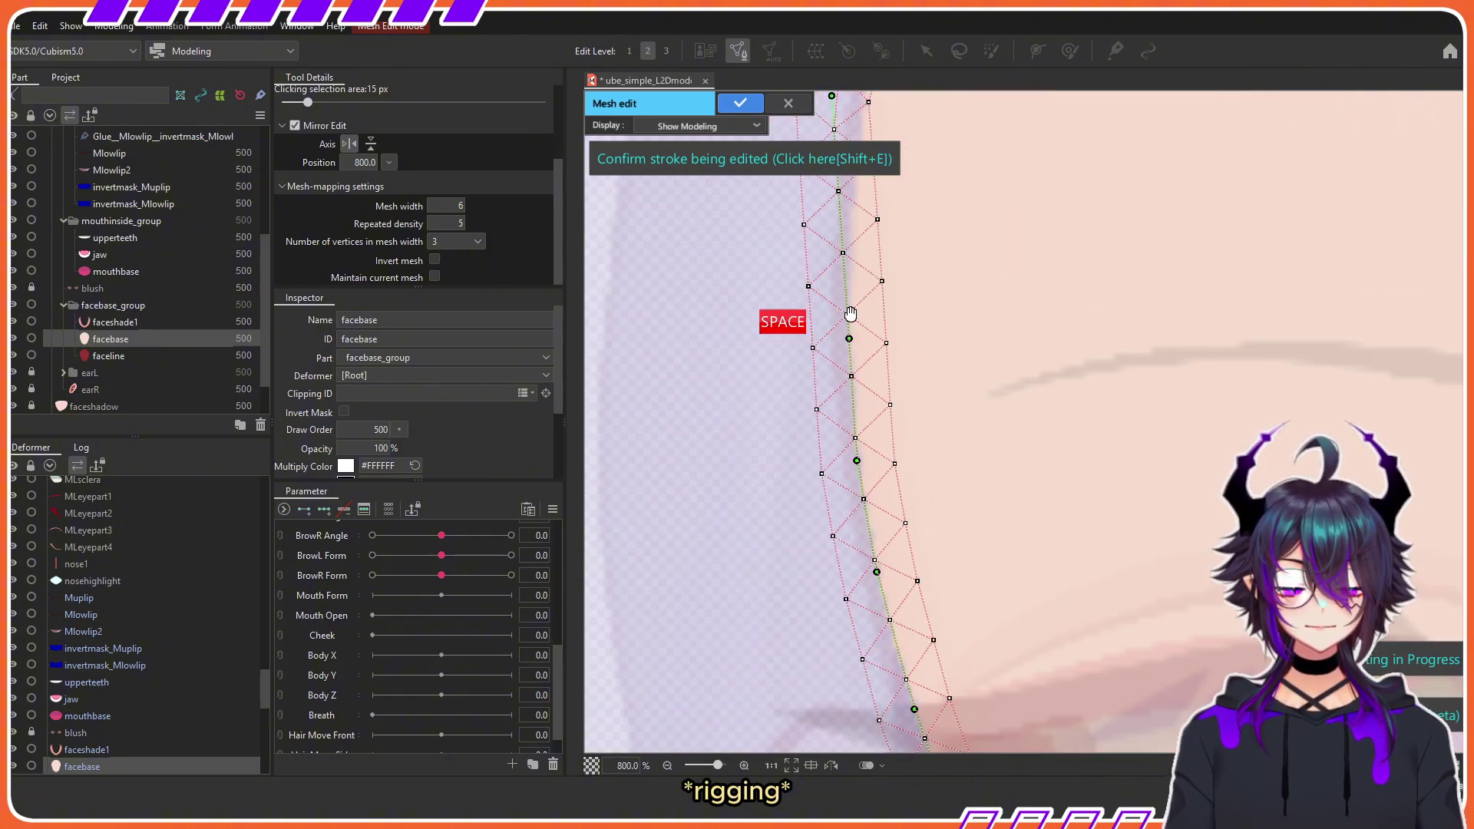
pyautogui.moveTo(852, 312); pyautogui.dragTo(862, 474)
pyautogui.click(854, 394)
pyautogui.moveTo(909, 206); pyautogui.dragTo(805, 452)
pyautogui.click(845, 339)
pyautogui.moveTo(891, 254); pyautogui.dragTo(814, 425)
pyautogui.moveTo(838, 416); pyautogui.dragTo(832, 410)
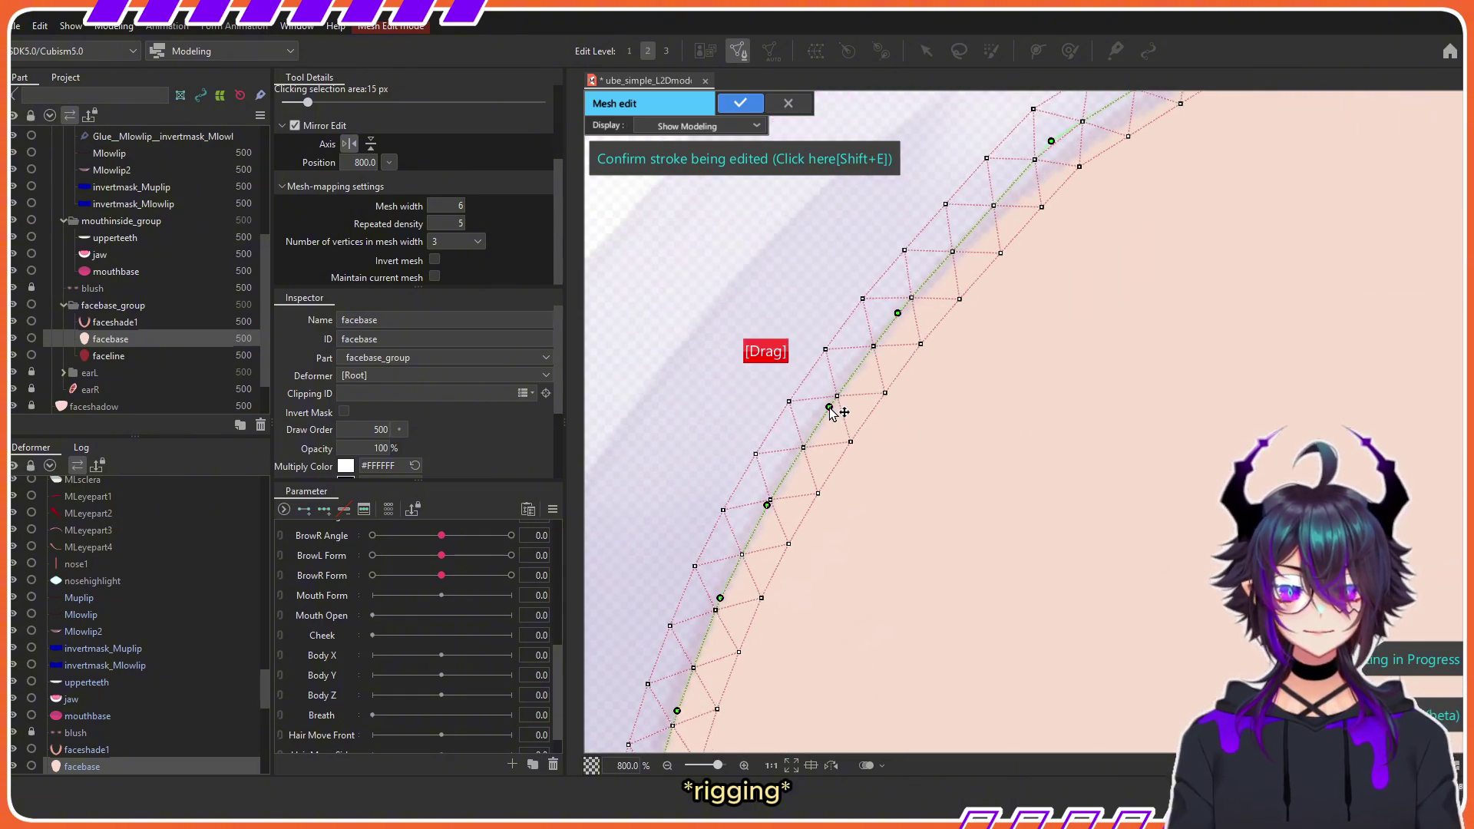
# Step: Align the stroke's control points along the upper forehead curve with the facebase edge
pyautogui.moveTo(933, 269); pyautogui.dragTo(802, 423)
pyautogui.click(769, 471)
pyautogui.moveTo(867, 386); pyautogui.dragTo(862, 380)
pyautogui.moveTo(769, 471); pyautogui.dragTo(767, 468)
pyautogui.moveTo(1119, 176); pyautogui.dragTo(945, 322)
pyautogui.moveTo(943, 323); pyautogui.dragTo(944, 328)
pyautogui.moveTo(1071, 300); pyautogui.dragTo(942, 338)
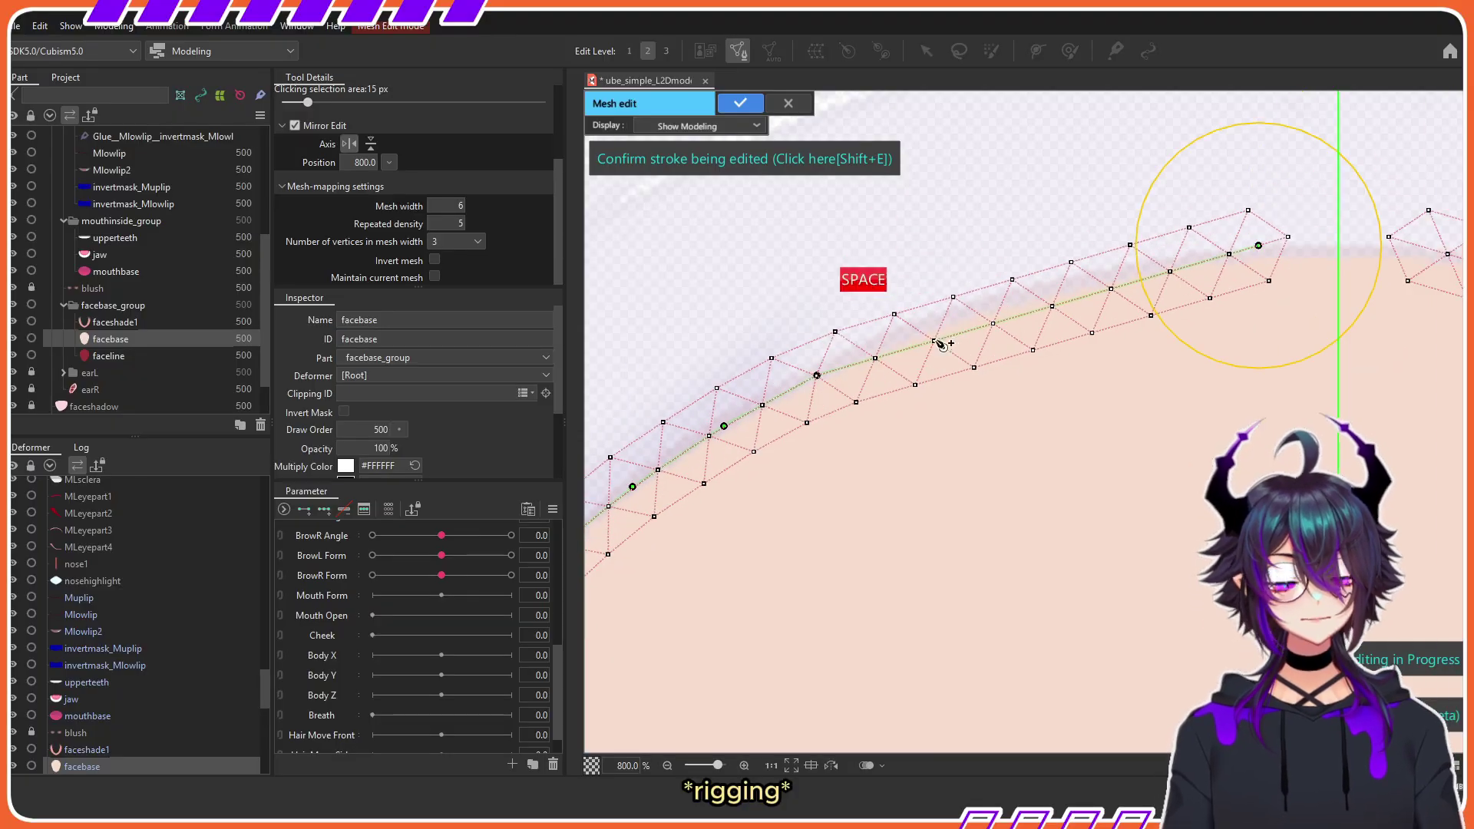
# Step: Adjust the stroke points near the top of the head up to the mirror axis and confirm the stroke
pyautogui.click(936, 332)
pyautogui.moveTo(1016, 298); pyautogui.dragTo(861, 333)
pyautogui.moveTo(862, 331); pyautogui.dragTo(859, 333)
pyautogui.moveTo(1100, 298); pyautogui.dragTo(1146, 292)
pyautogui.click(1075, 302)
pyautogui.scroll(-4, 1043, 206)
pyautogui.click(744, 159)
# Step: Tidy the facebase outline mesh where its mirrored halves meet at the top of the head and the chin
pyautogui.scroll(5, 451, 140)
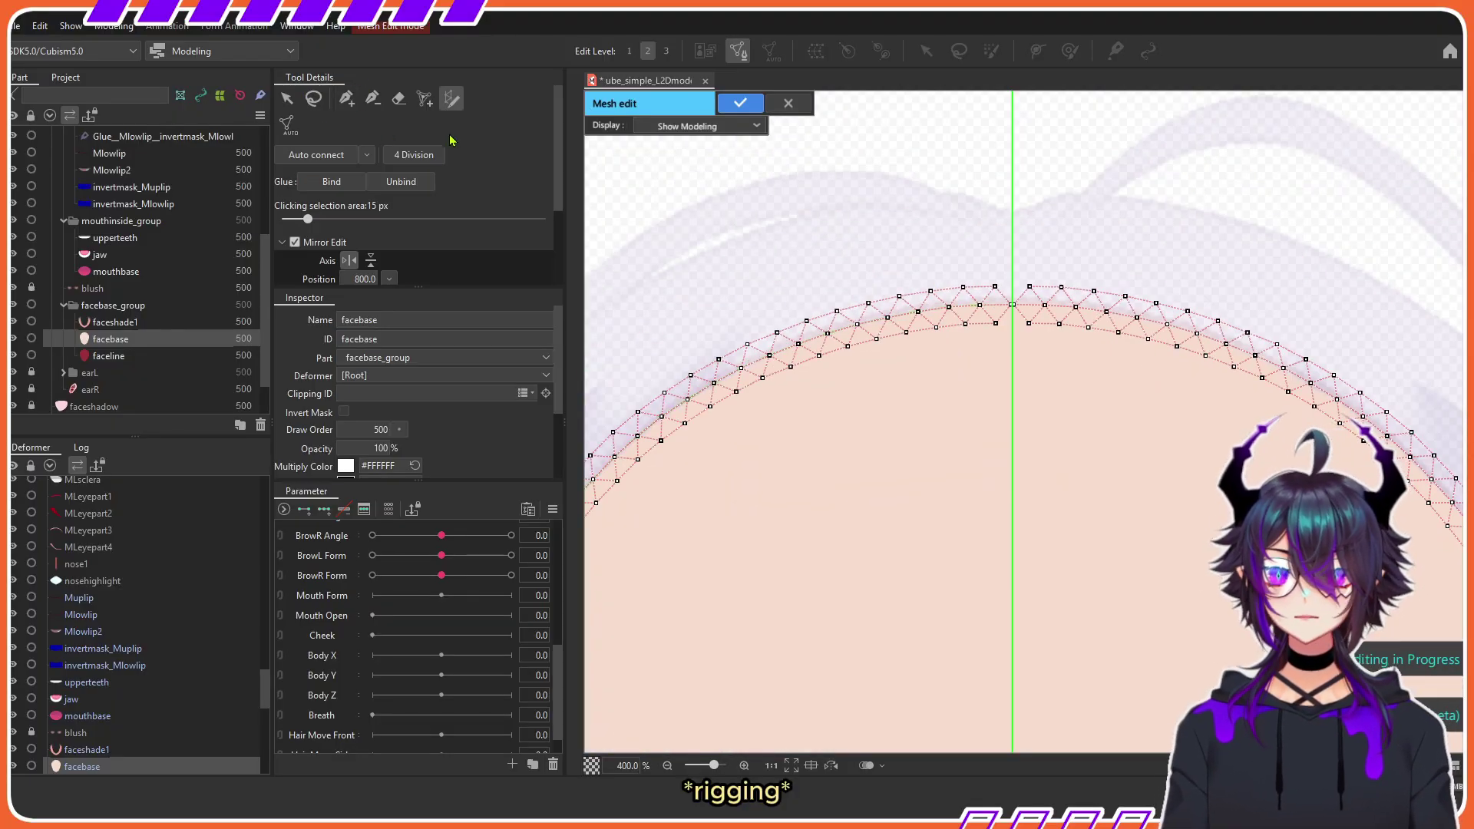
pyautogui.click(346, 98)
pyautogui.scroll(5, 1014, 298)
pyautogui.click(1119, 201)
pyautogui.scroll(-9, 906, 160)
pyautogui.scroll(13, 907, 353)
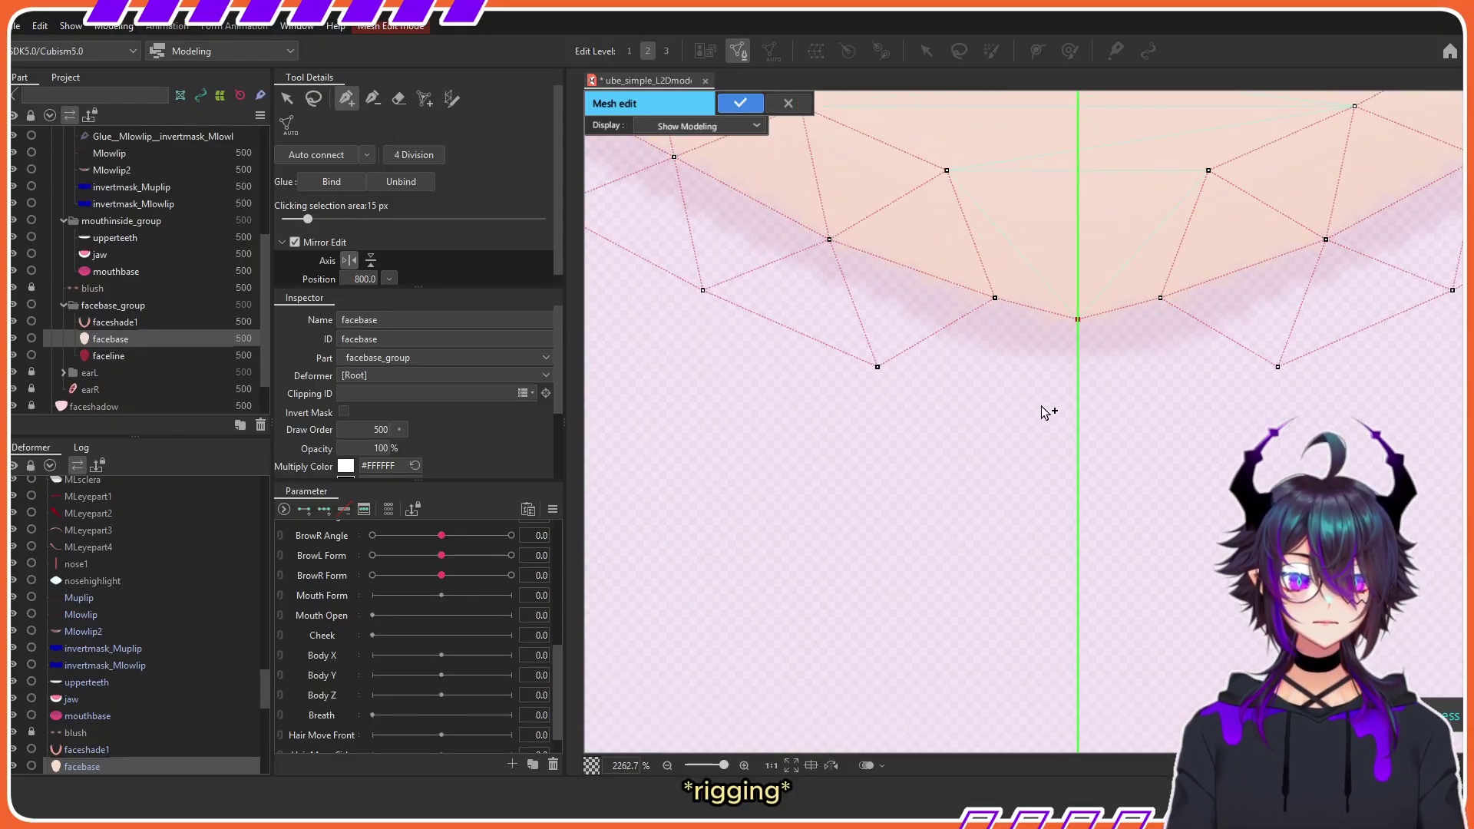
pyautogui.scroll(-10, 1020, 494)
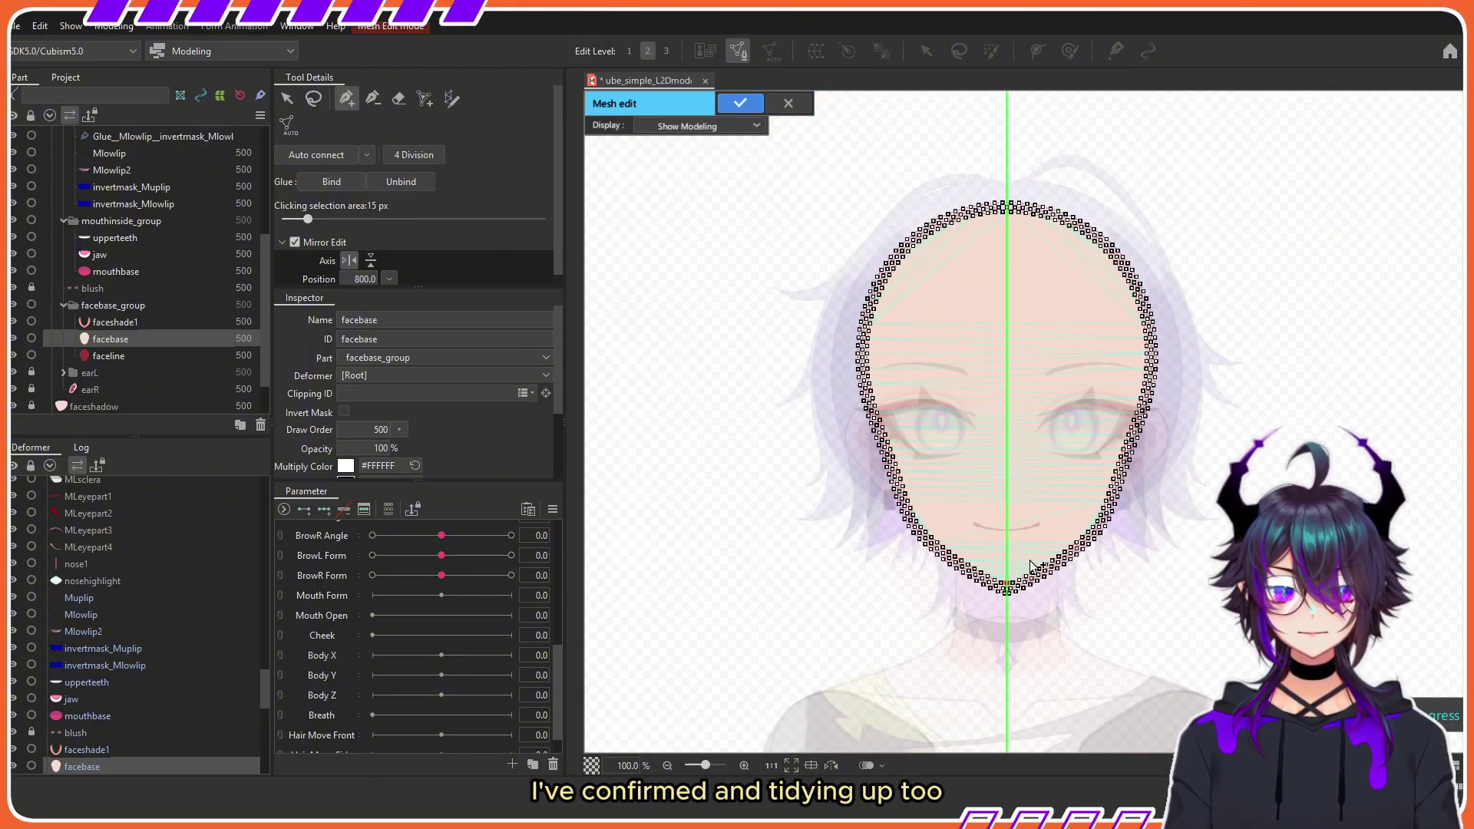
pyautogui.scroll(3, 1032, 614)
pyautogui.scroll(-3, 1062, 660)
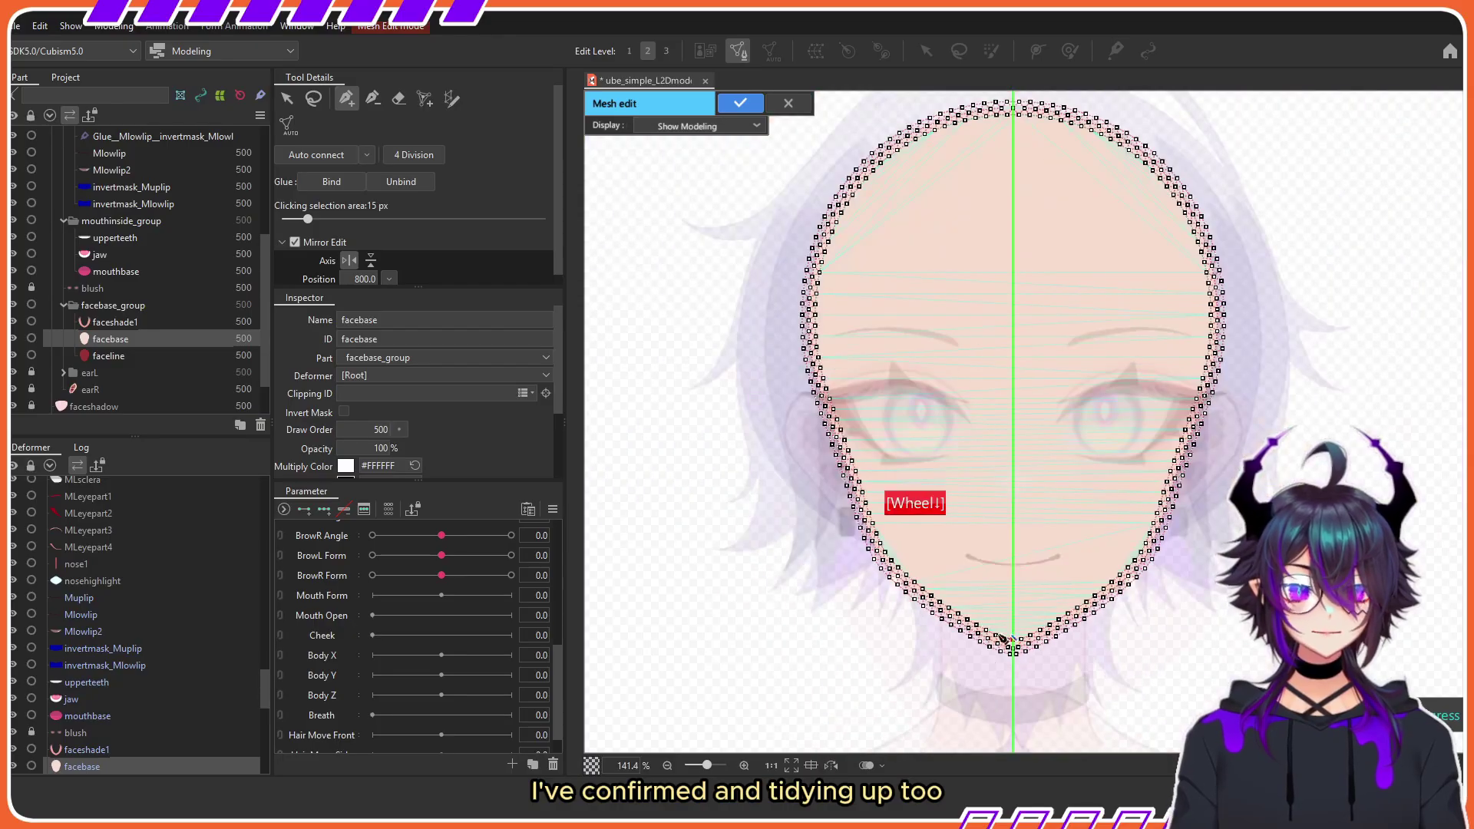
# Step: Add interior mesh vertices at the forehead, both eyes and just above the mouth, connected in a diamond
pyautogui.scroll(1, 945, 496)
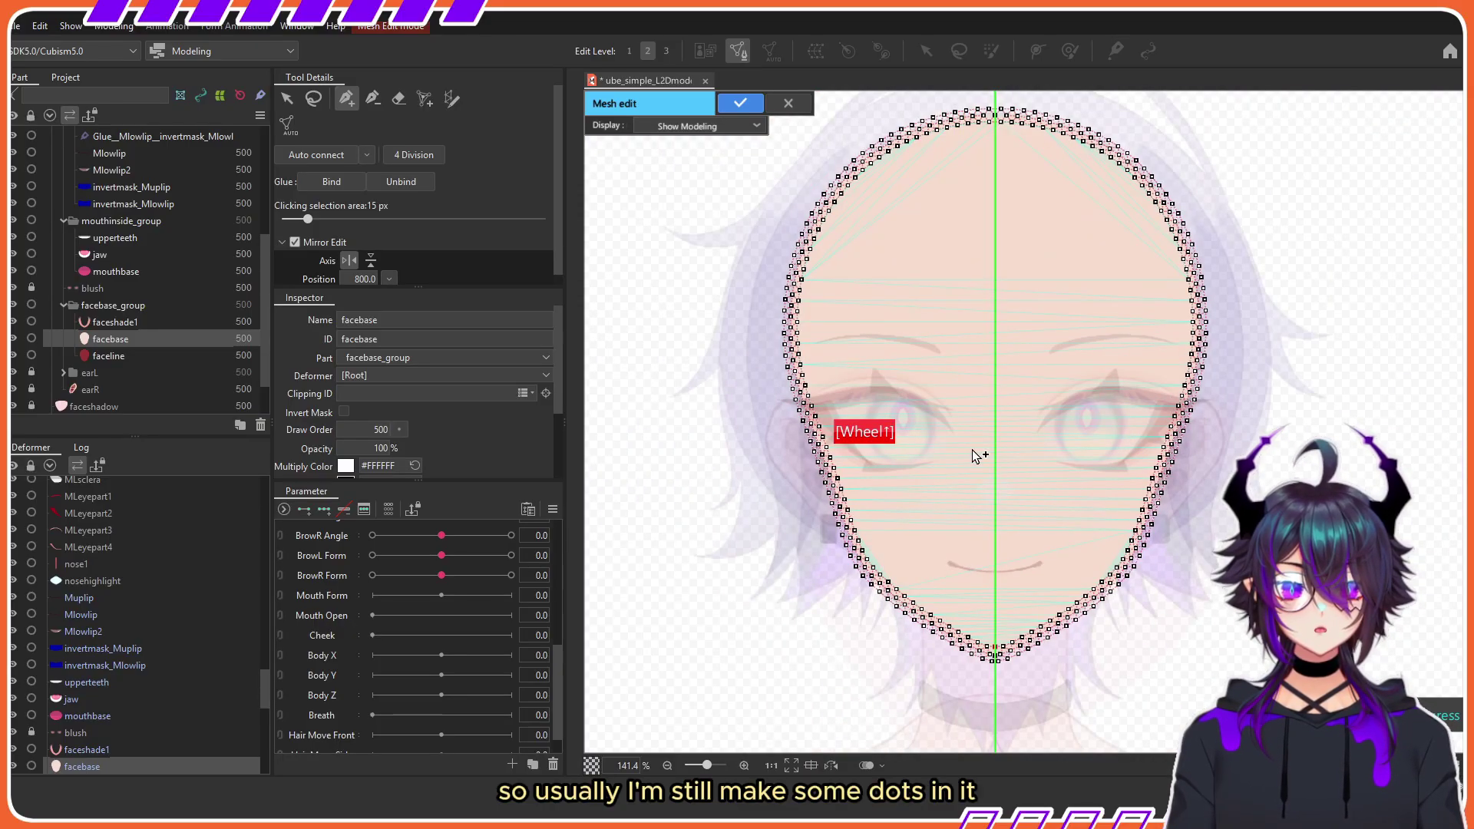
pyautogui.scroll(1, 990, 630)
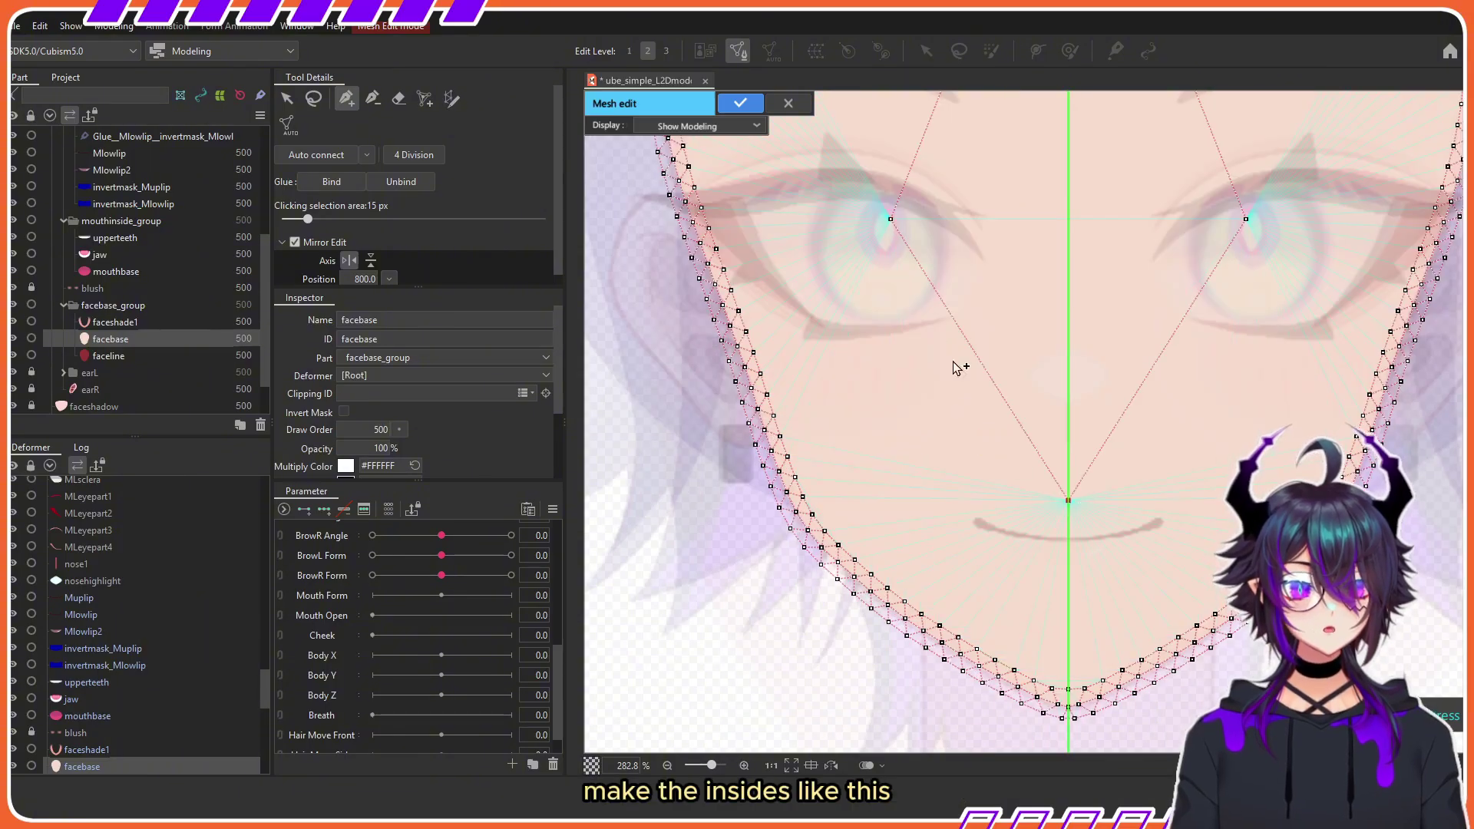
pyautogui.scroll(-4, 958, 367)
pyautogui.scroll(1, 966, 254)
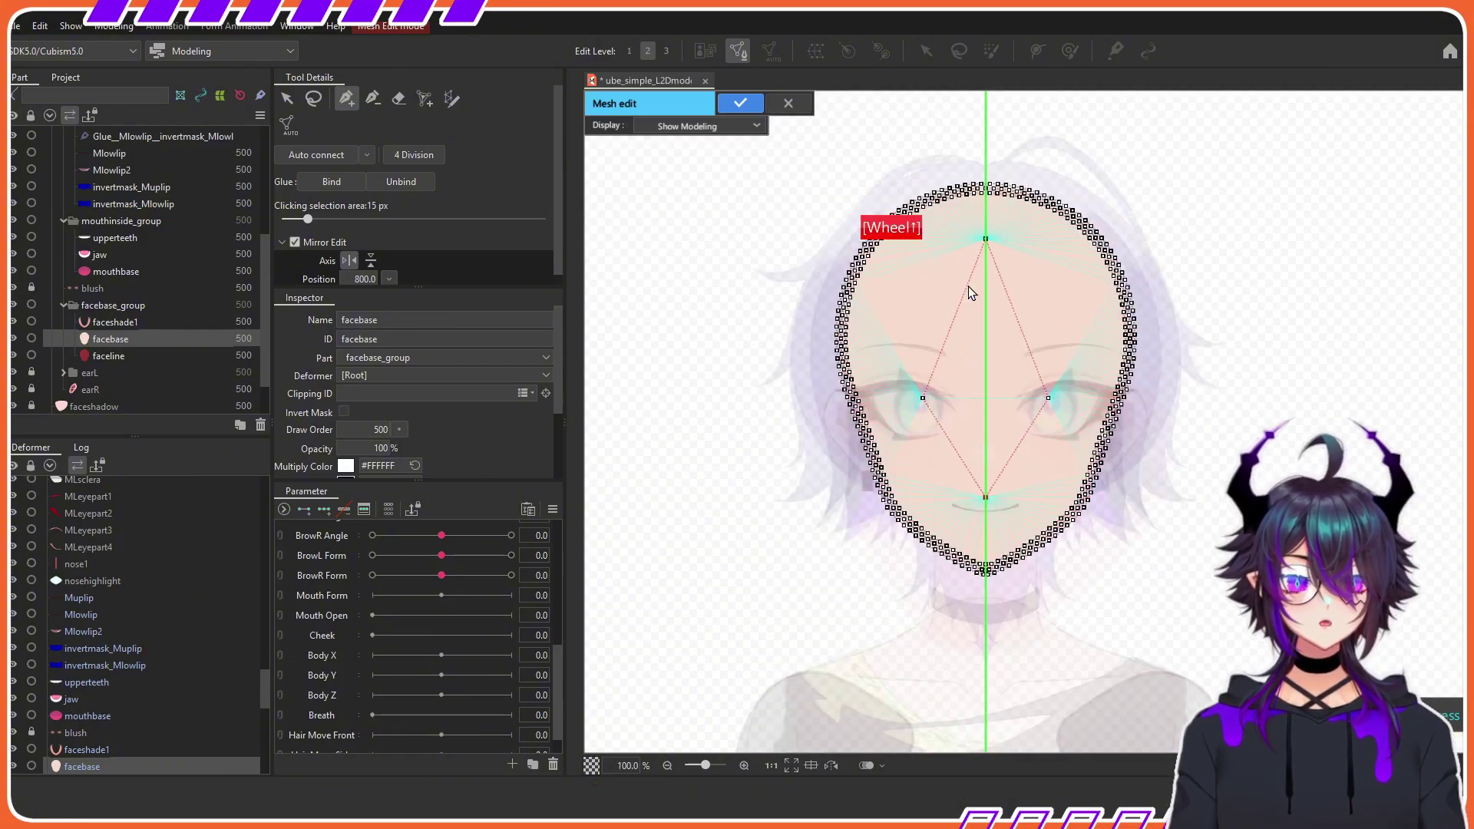
pyautogui.scroll(1, 971, 292)
pyautogui.scroll(-1, 994, 495)
pyautogui.scroll(4, 1010, 569)
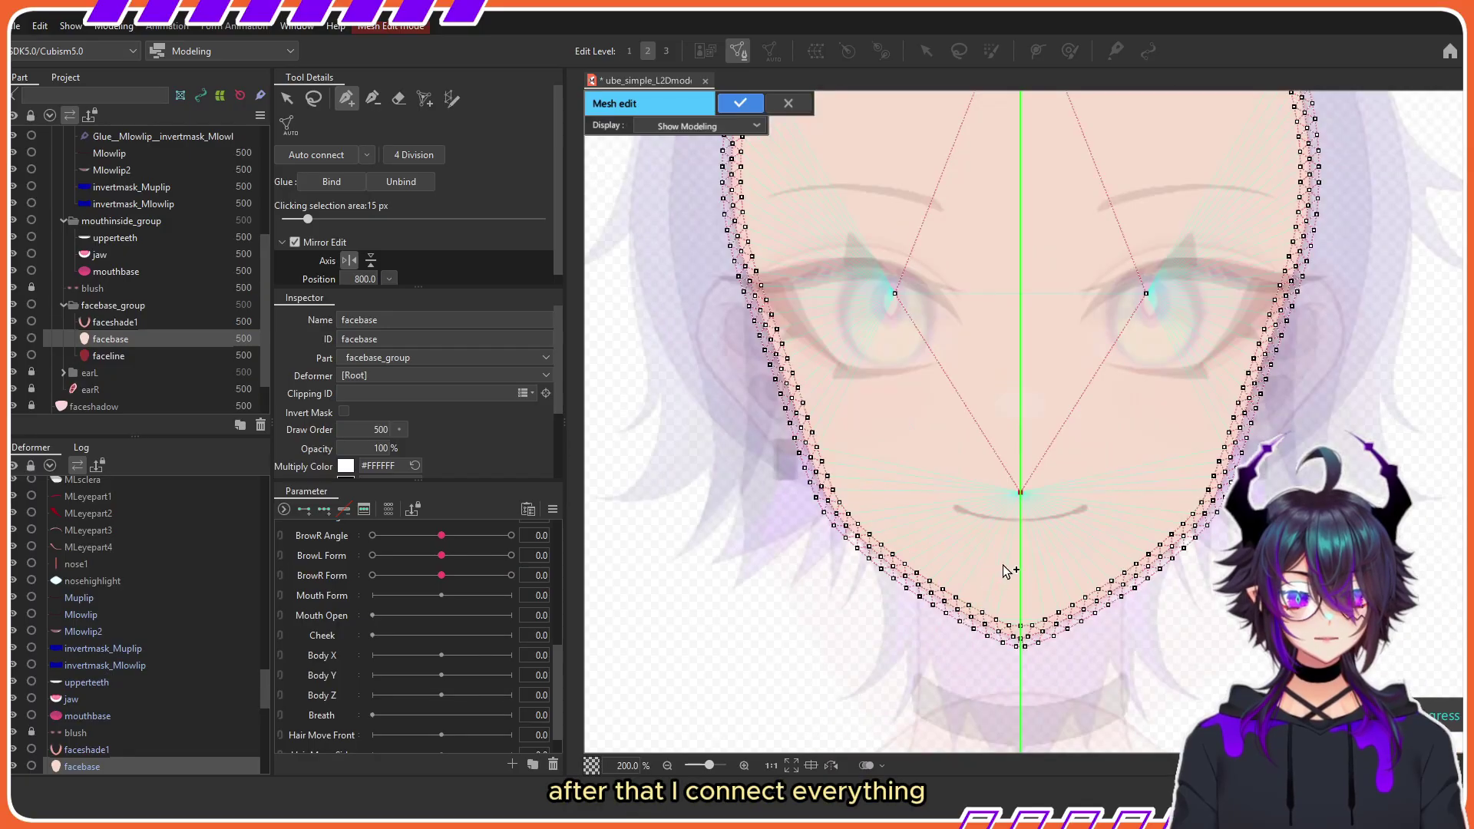
# Step: Connect the interior vertices to the face outline manually and with Auto connect, and apply the facebase mesh
pyautogui.click(1014, 692)
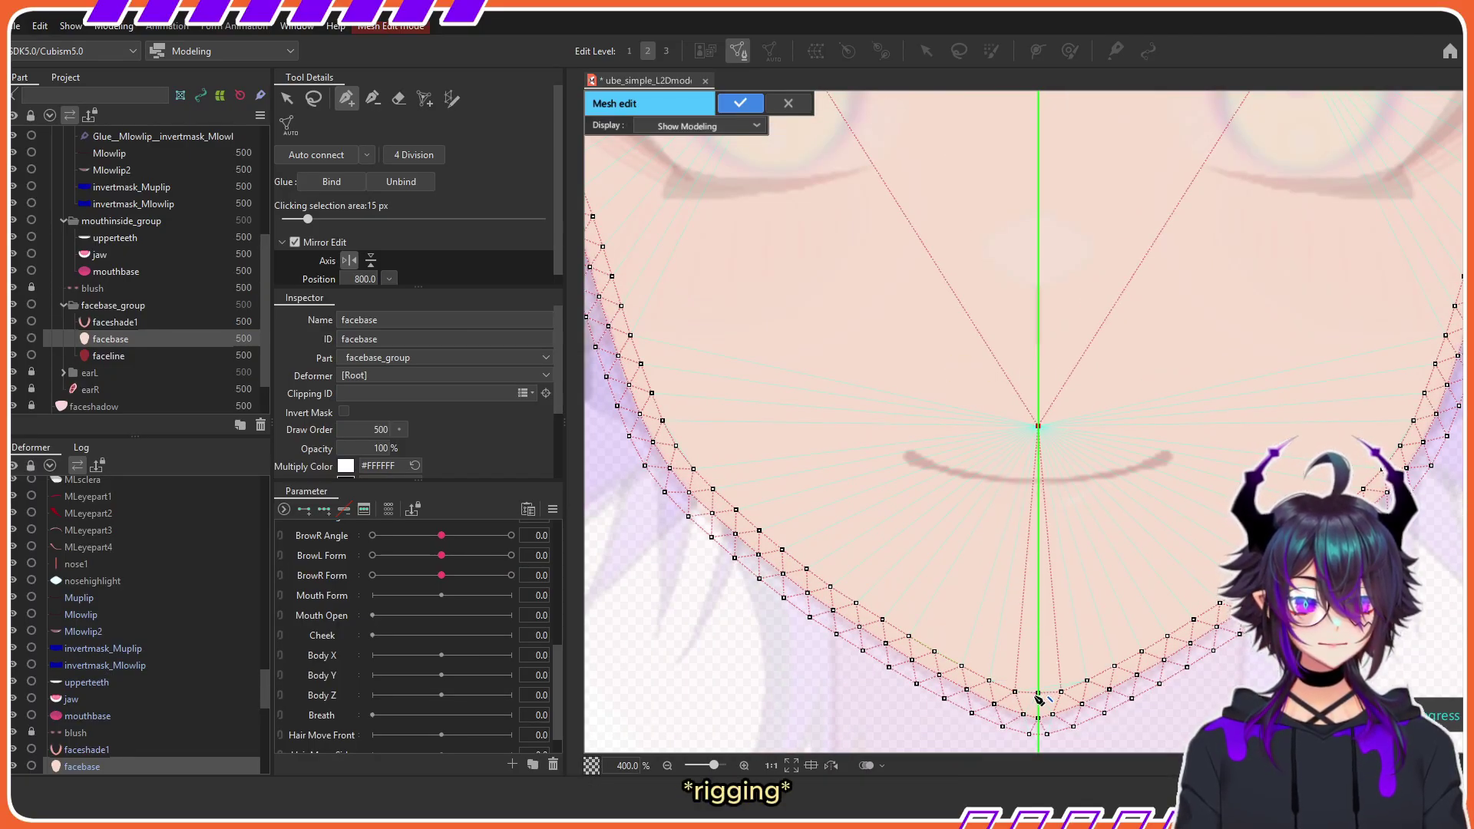
pyautogui.click(676, 445)
pyautogui.scroll(-2, 684, 446)
pyautogui.moveTo(747, 197); pyautogui.dragTo(945, 605)
pyautogui.moveTo(1110, 726); pyautogui.dragTo(1023, 400)
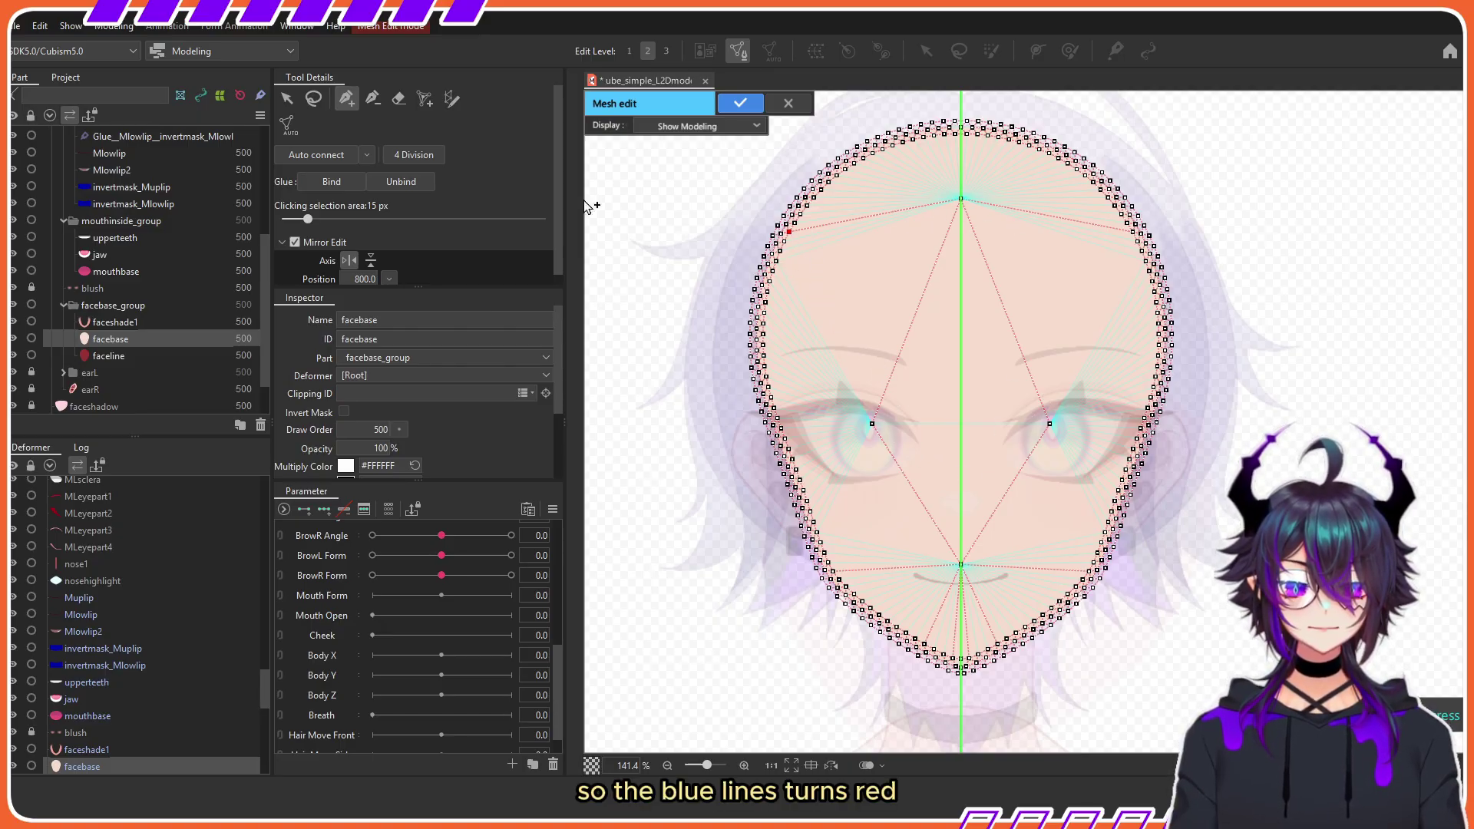
pyautogui.click(316, 155)
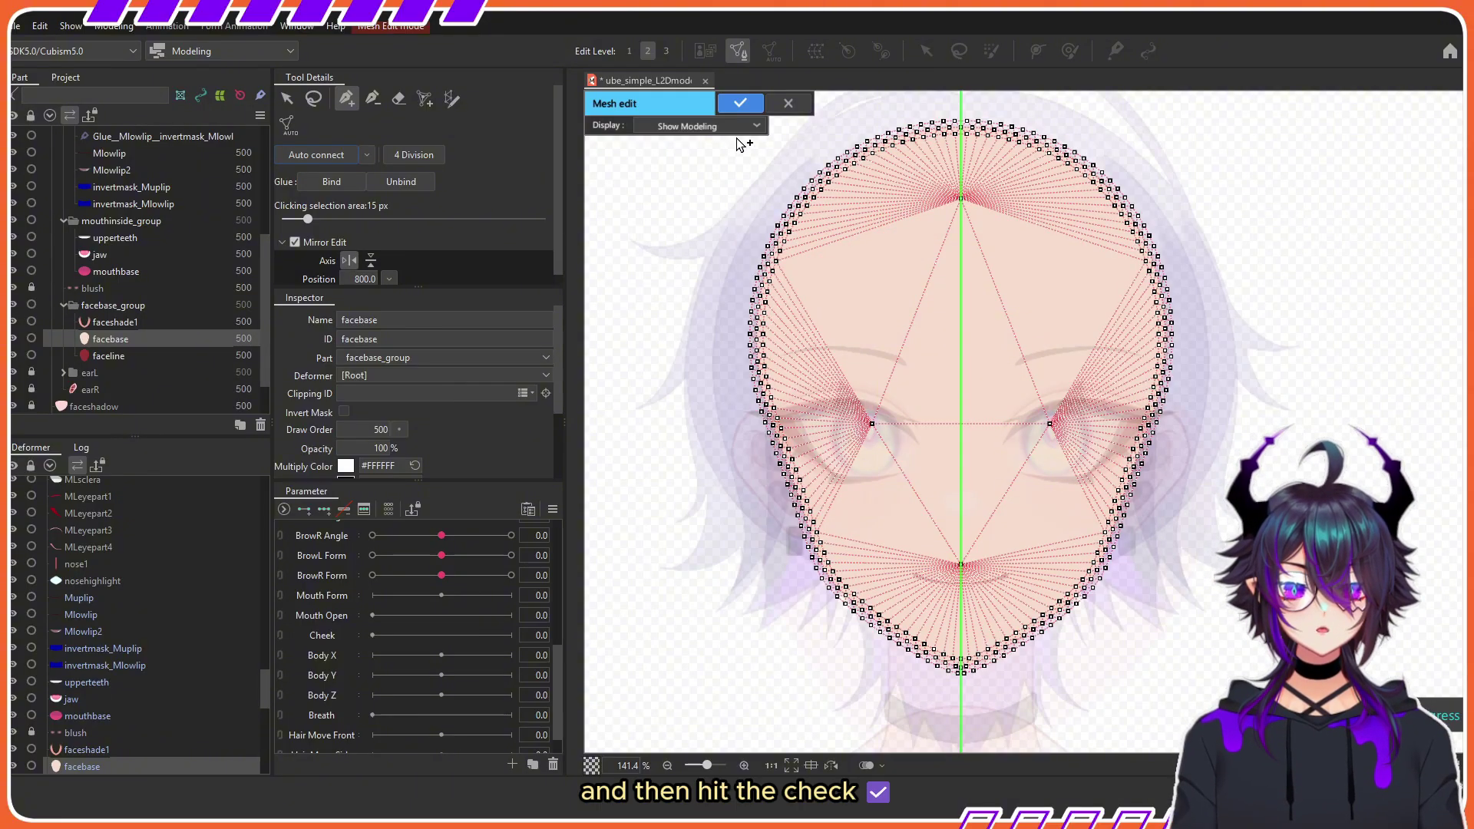
pyautogui.click(741, 104)
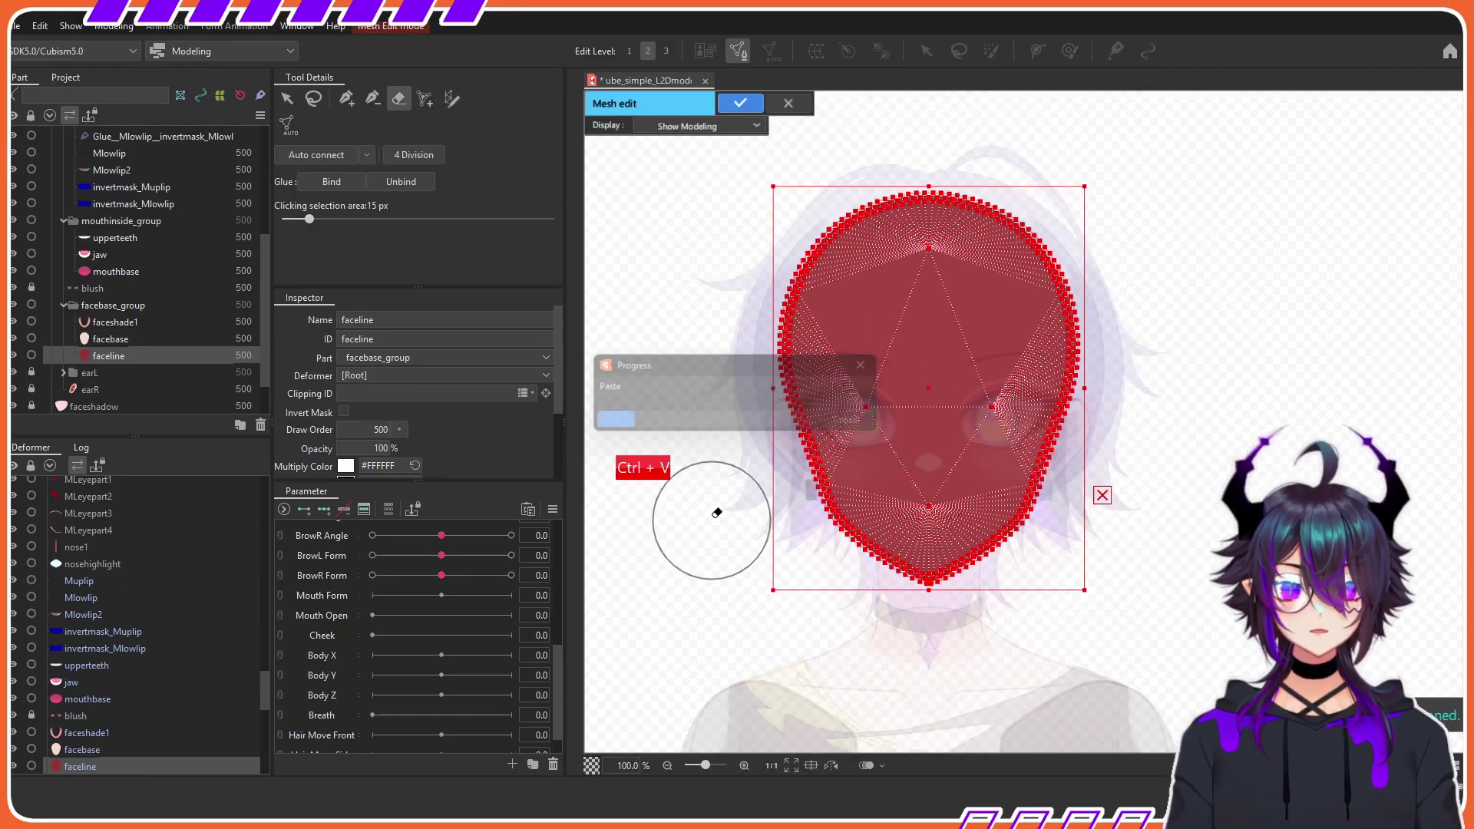
# Step: Apply the faceline mesh and nest facebase and faceline in two 5 × 5 warp deformers, both named facebase_group
pyautogui.click(740, 103)
pyautogui.click(126, 340)
pyautogui.keyDown('ctrl'); pyautogui.click(119, 353); pyautogui.keyUp('ctrl')
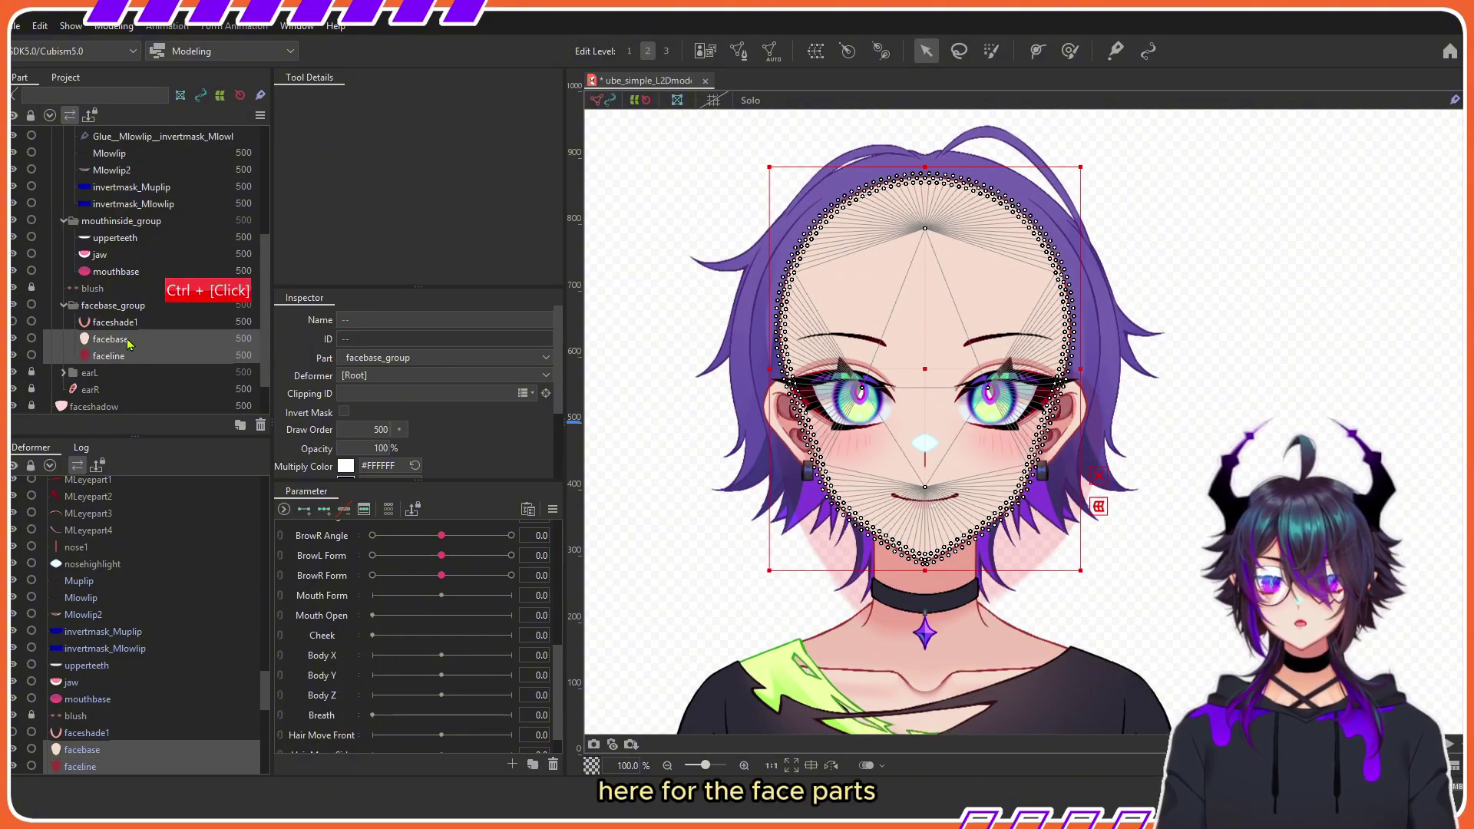
pyautogui.click(126, 342)
pyautogui.click(117, 360)
pyautogui.keyDown('ctrl'); pyautogui.click(112, 338); pyautogui.keyUp('ctrl')
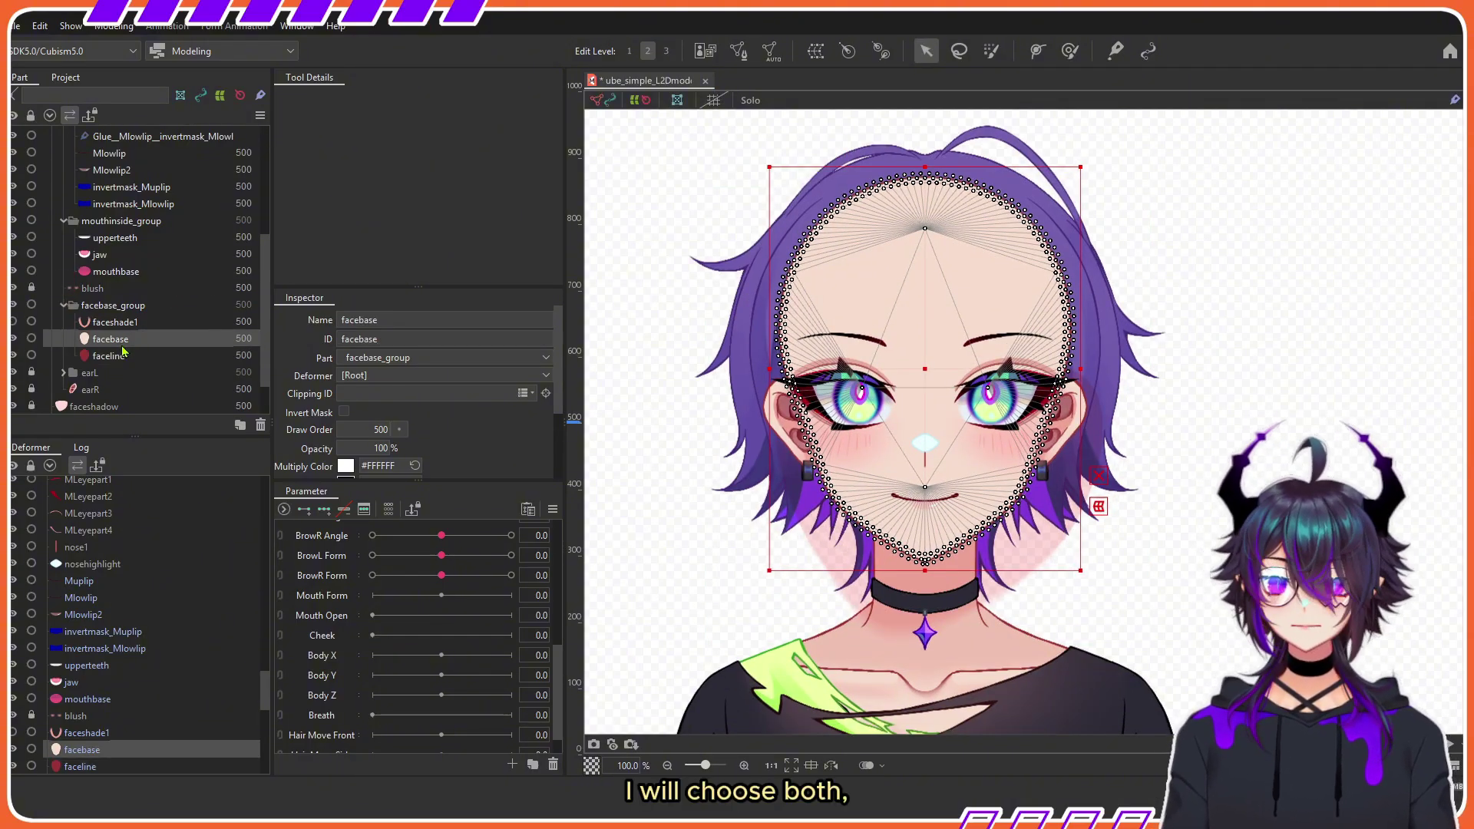
pyautogui.click(817, 52)
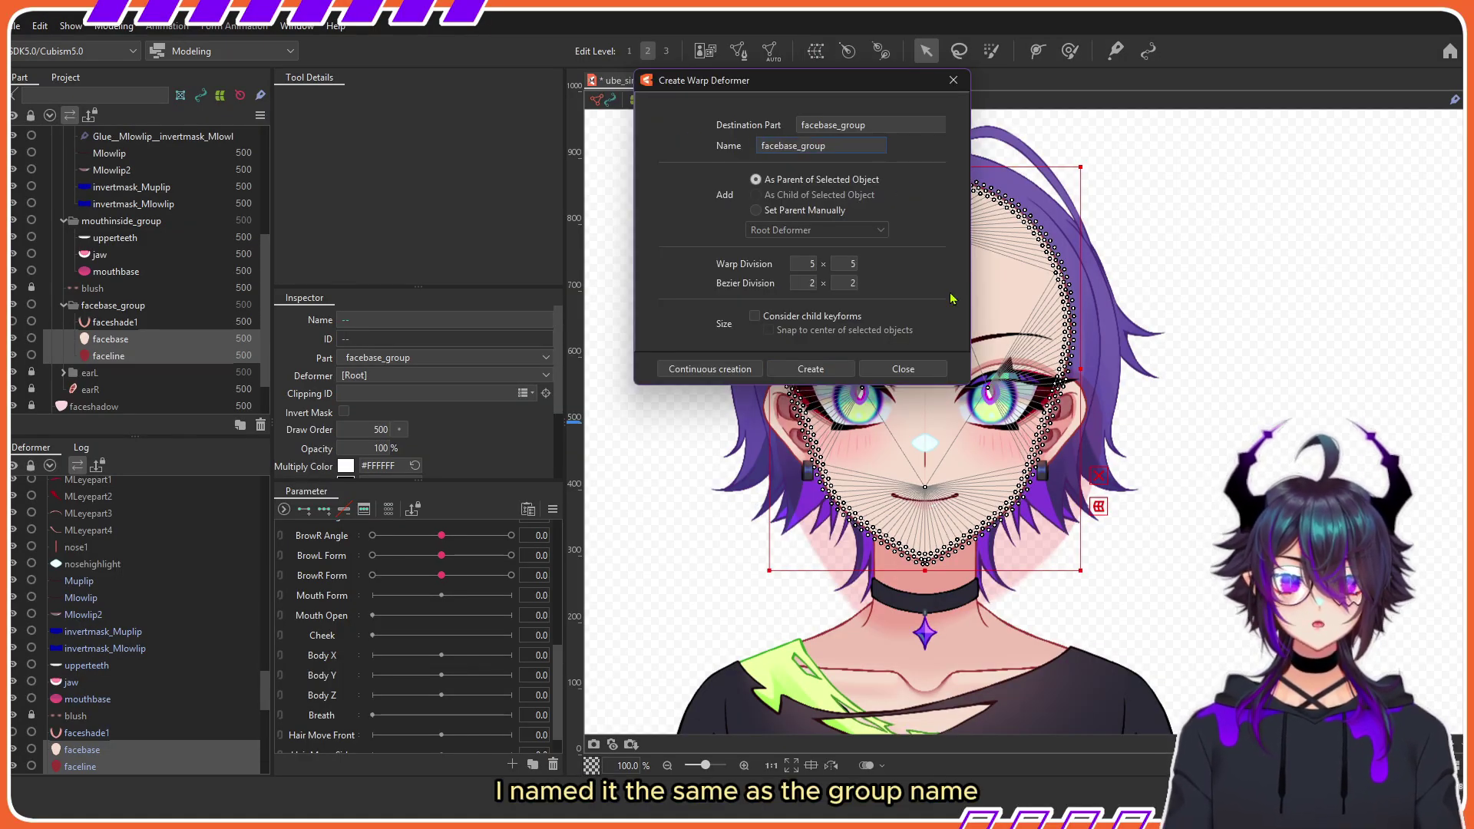
pyautogui.click(813, 368)
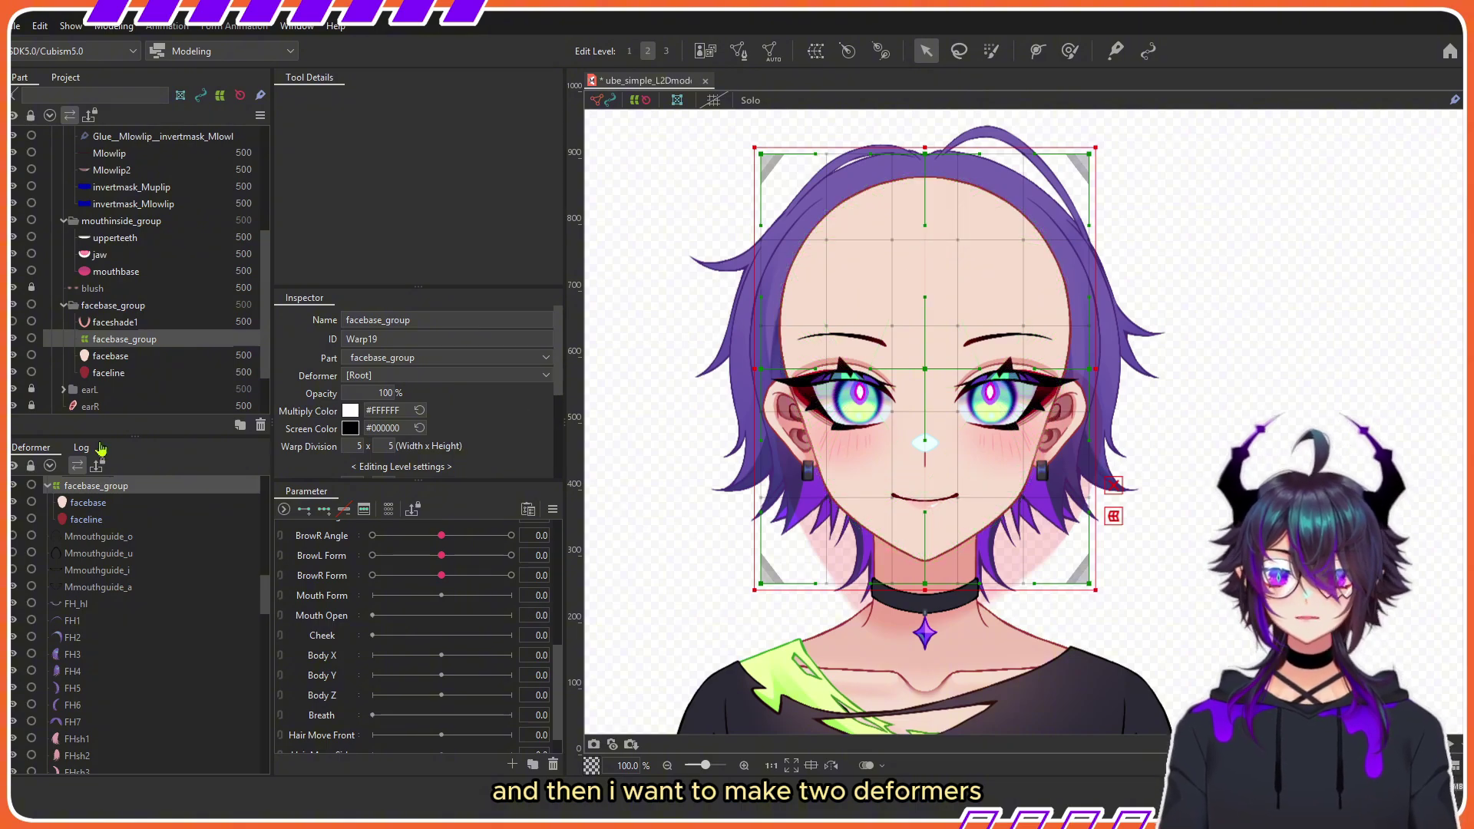
pyautogui.click(816, 51)
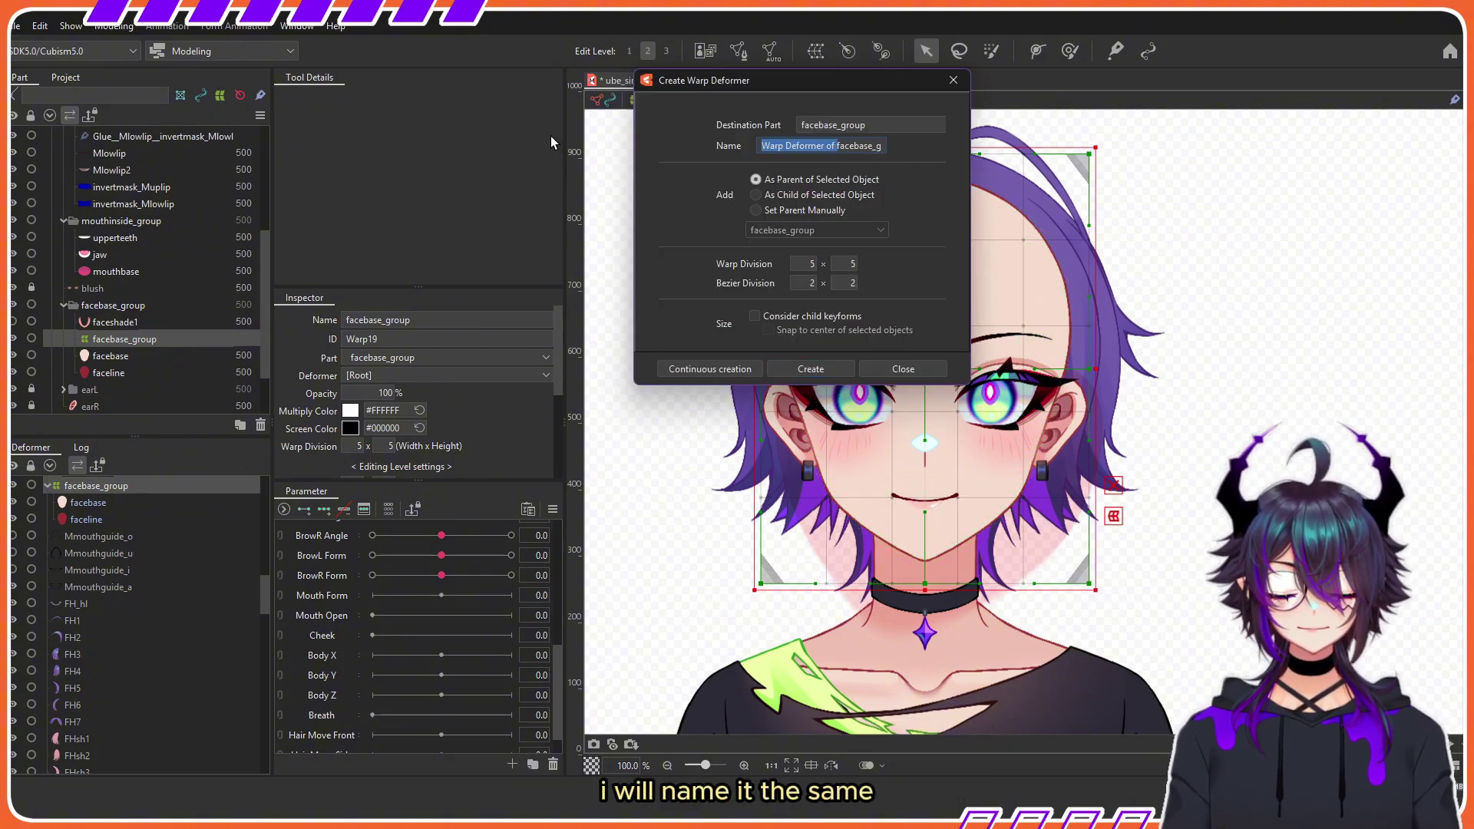
pyautogui.click(812, 369)
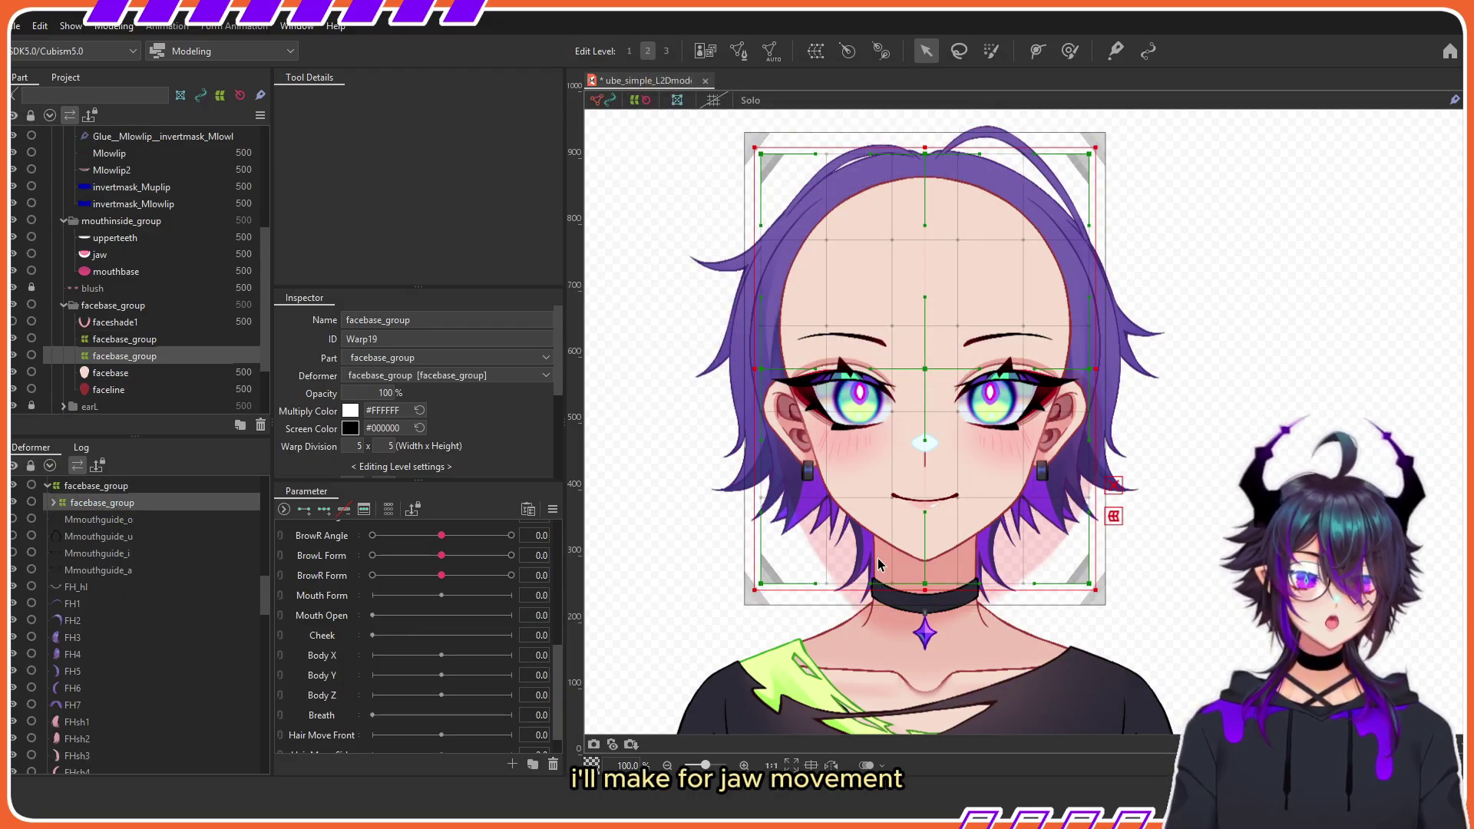
# Step: Try a jaw movement with the lower control points of the inner facebase_group warp deformer
pyautogui.scroll(2, 840, 590)
pyautogui.moveTo(676, 673); pyautogui.dragTo(1230, 430)
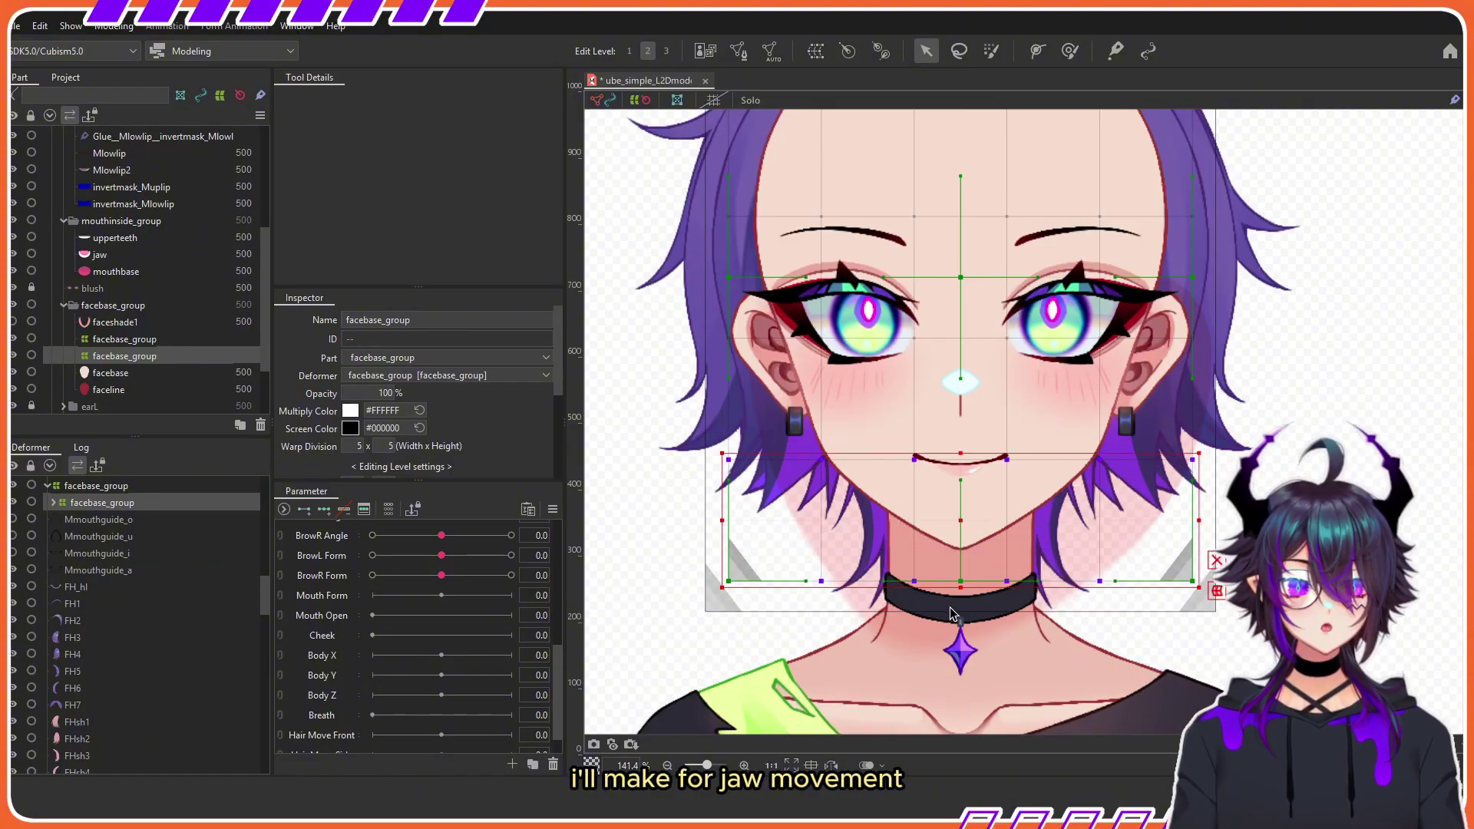
pyautogui.hotkey('ctrl', 'z')
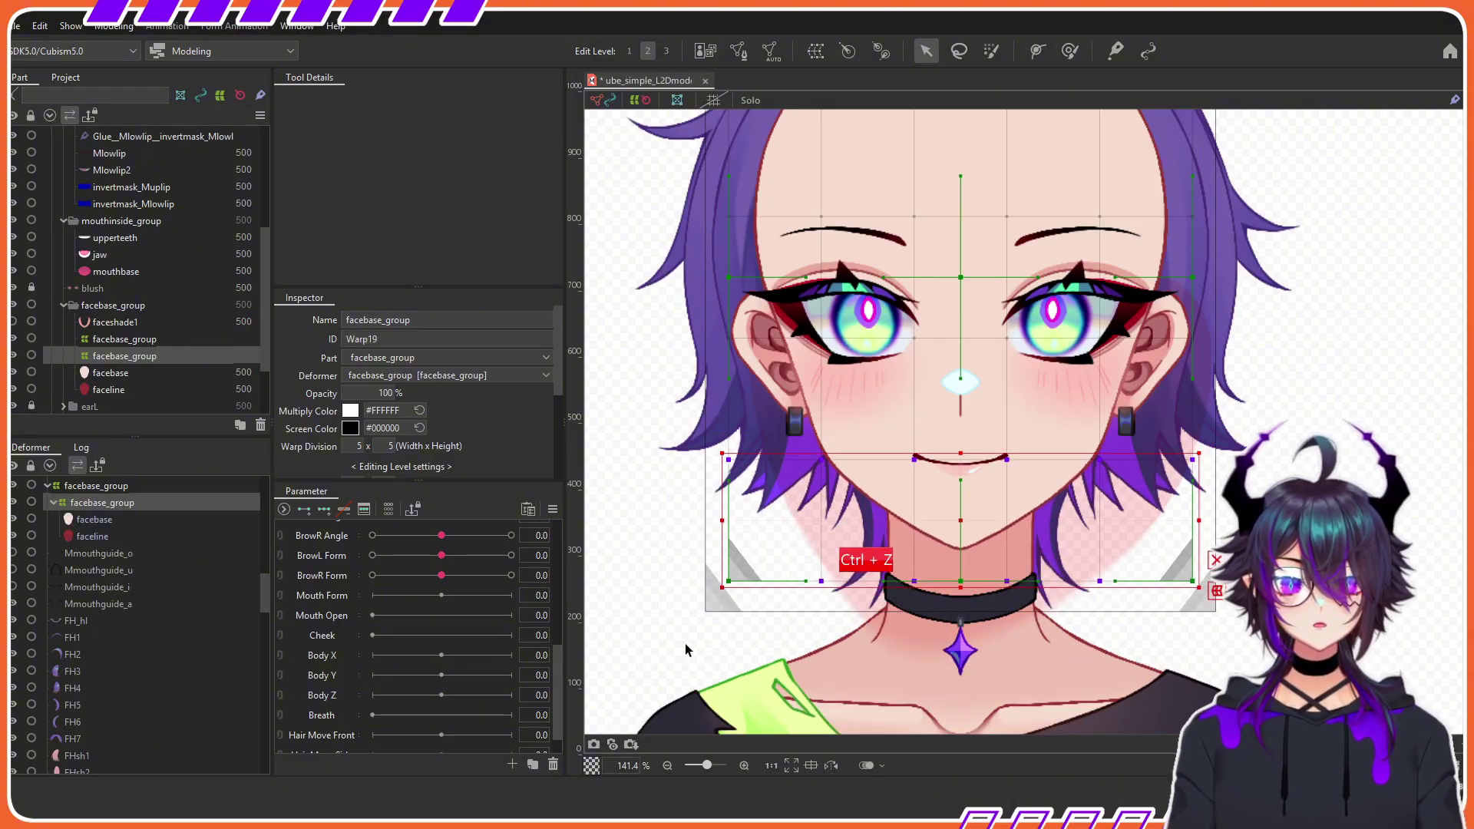
pyautogui.moveTo(688, 648); pyautogui.dragTo(1350, 328)
pyautogui.moveTo(964, 588); pyautogui.dragTo(967, 587)
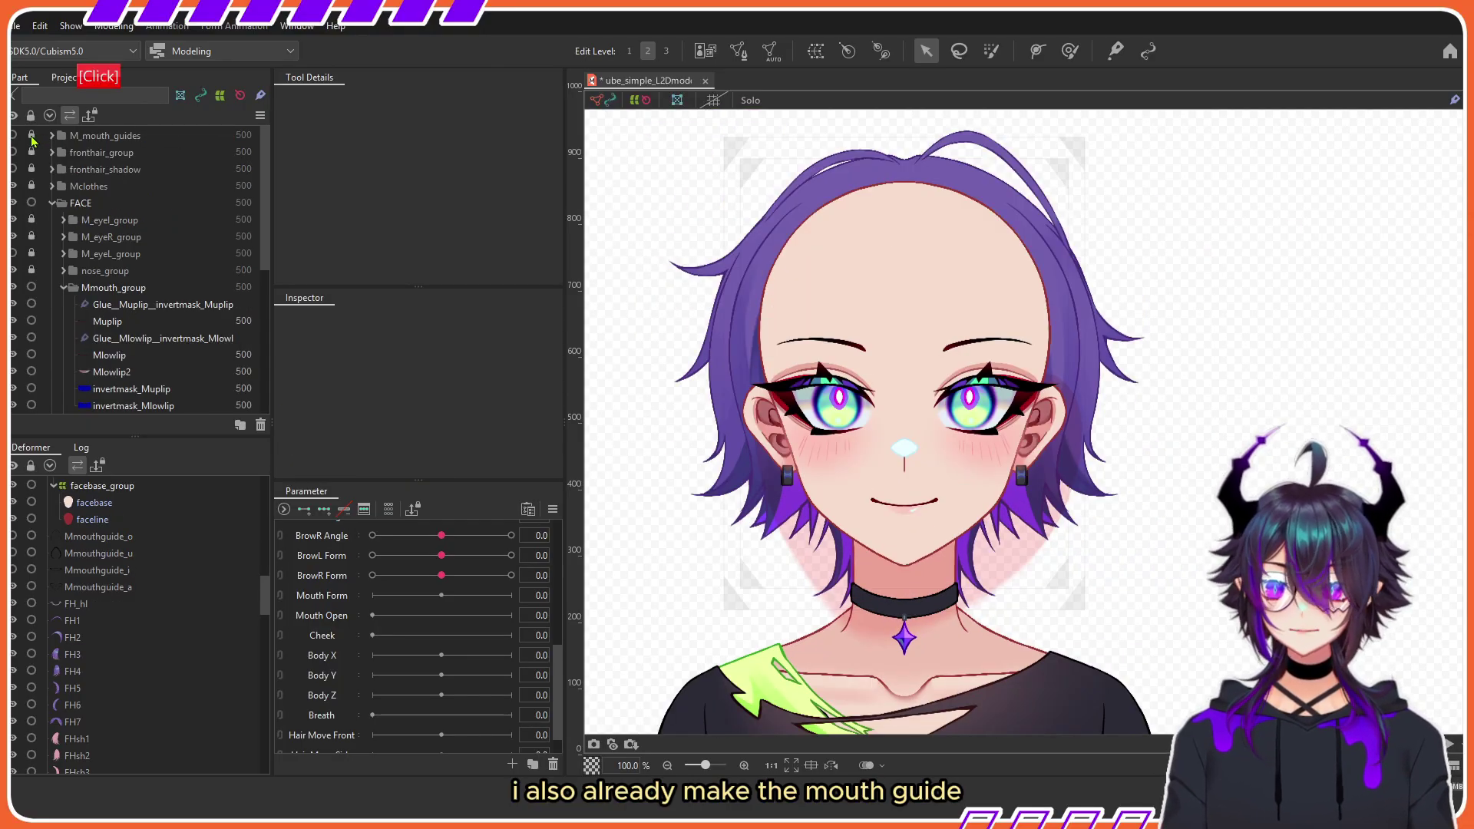
# Step: Show the M_mouth_guides group, examine its a, i, u and o mouth shapes, and hide the group again
pyautogui.click(52, 136)
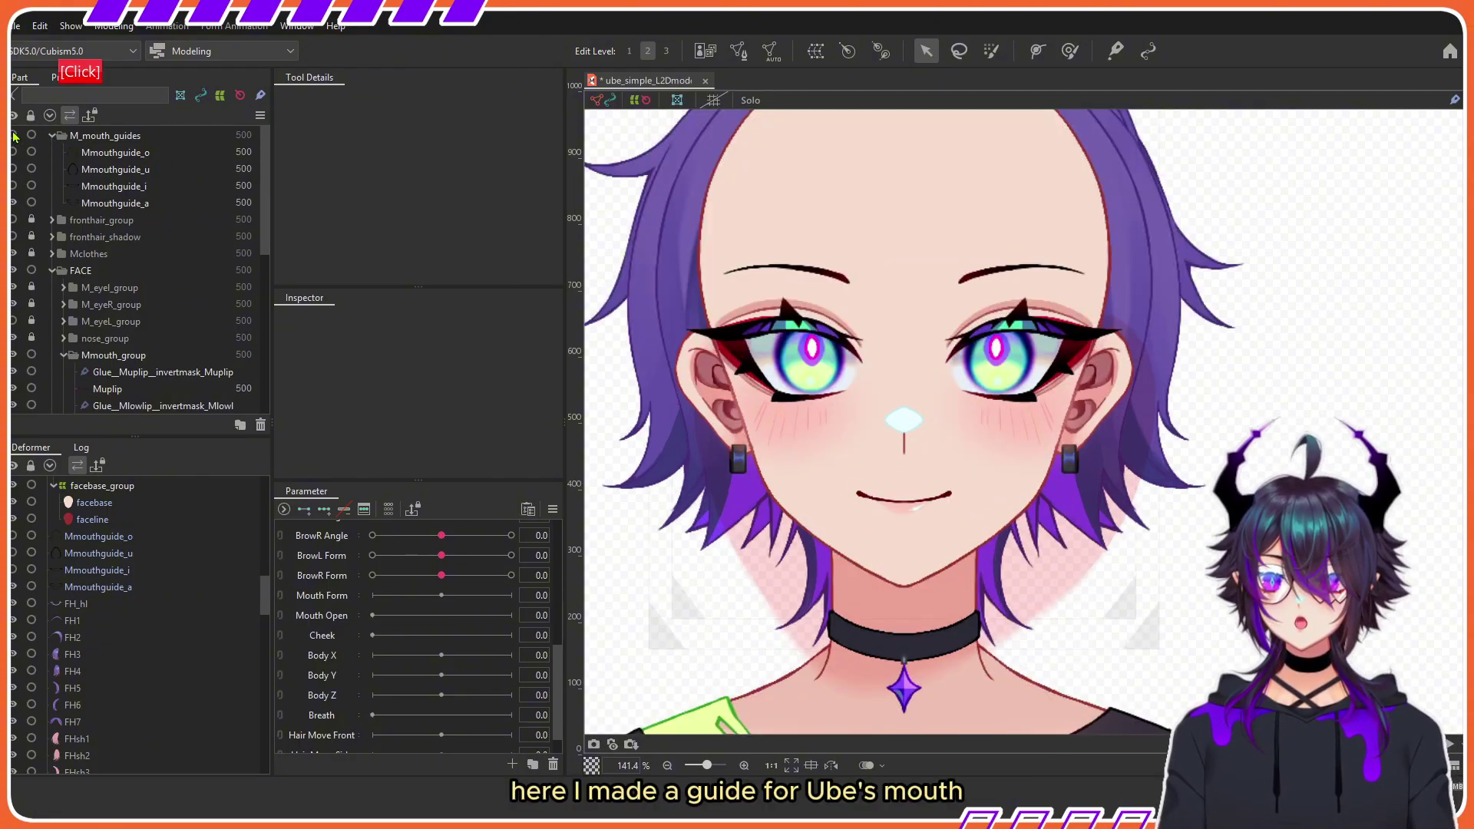
pyautogui.click(14, 136)
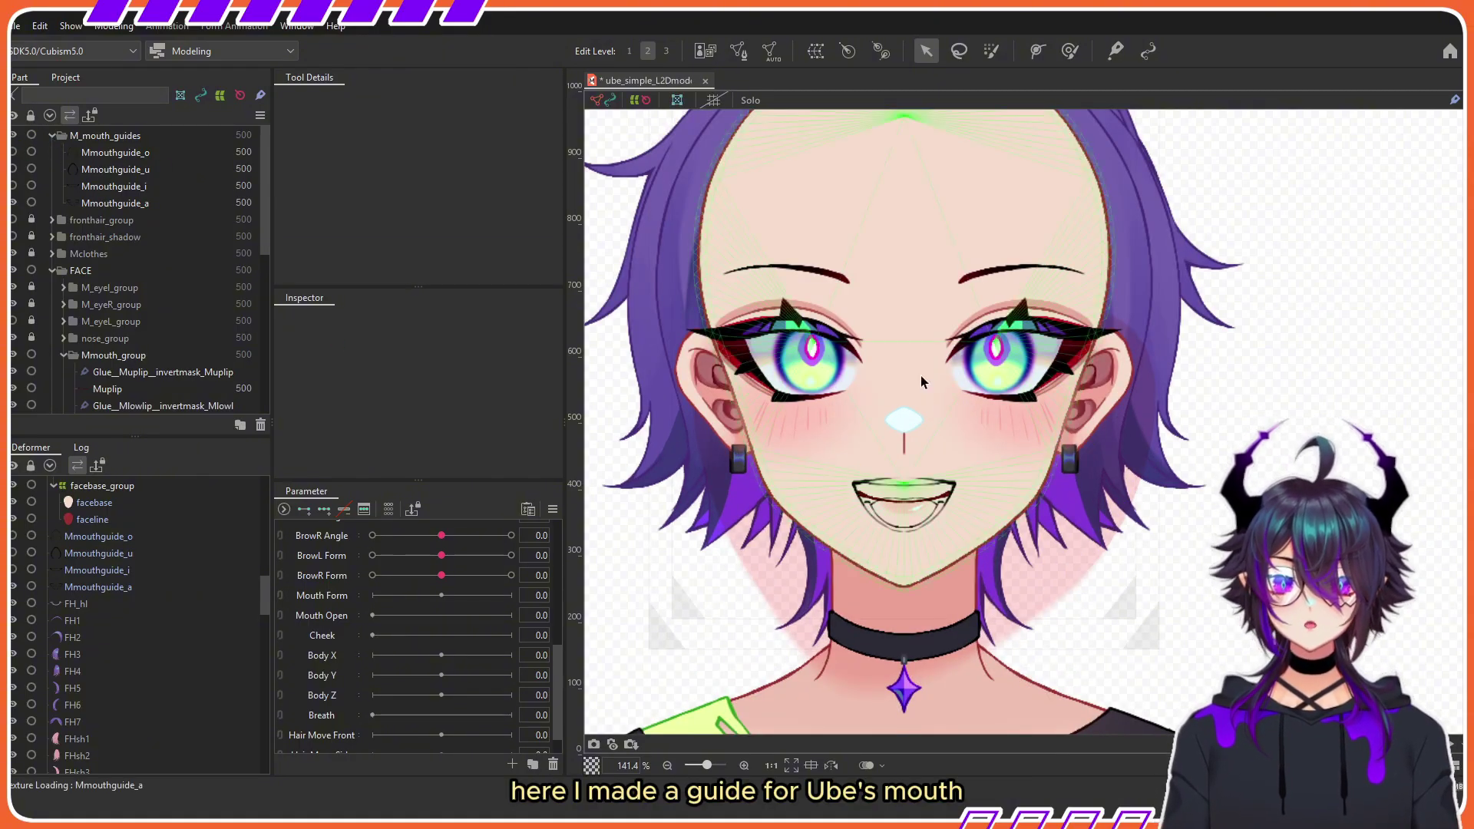
pyautogui.scroll(1, 963, 492)
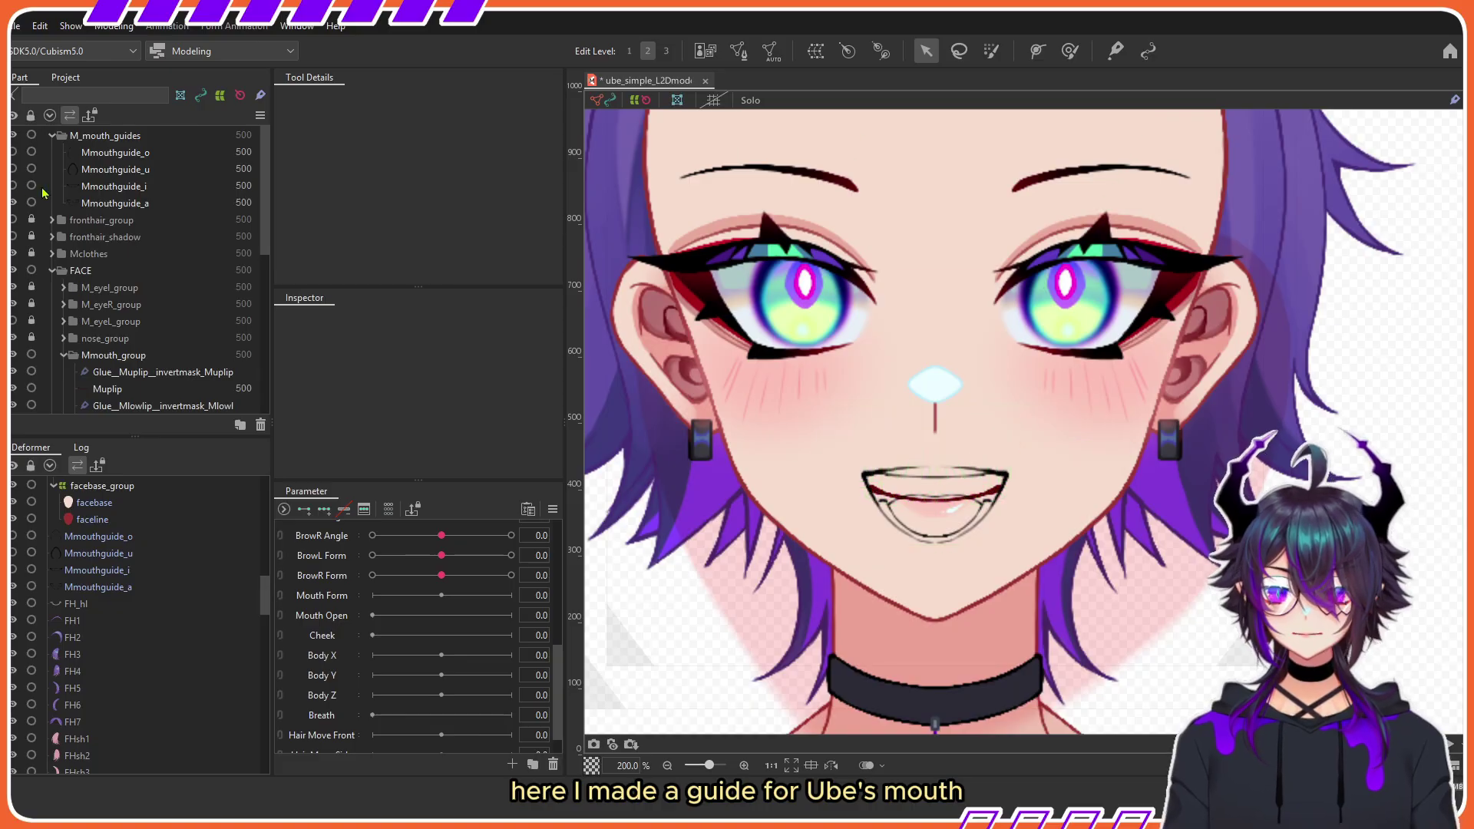
pyautogui.click(12, 203)
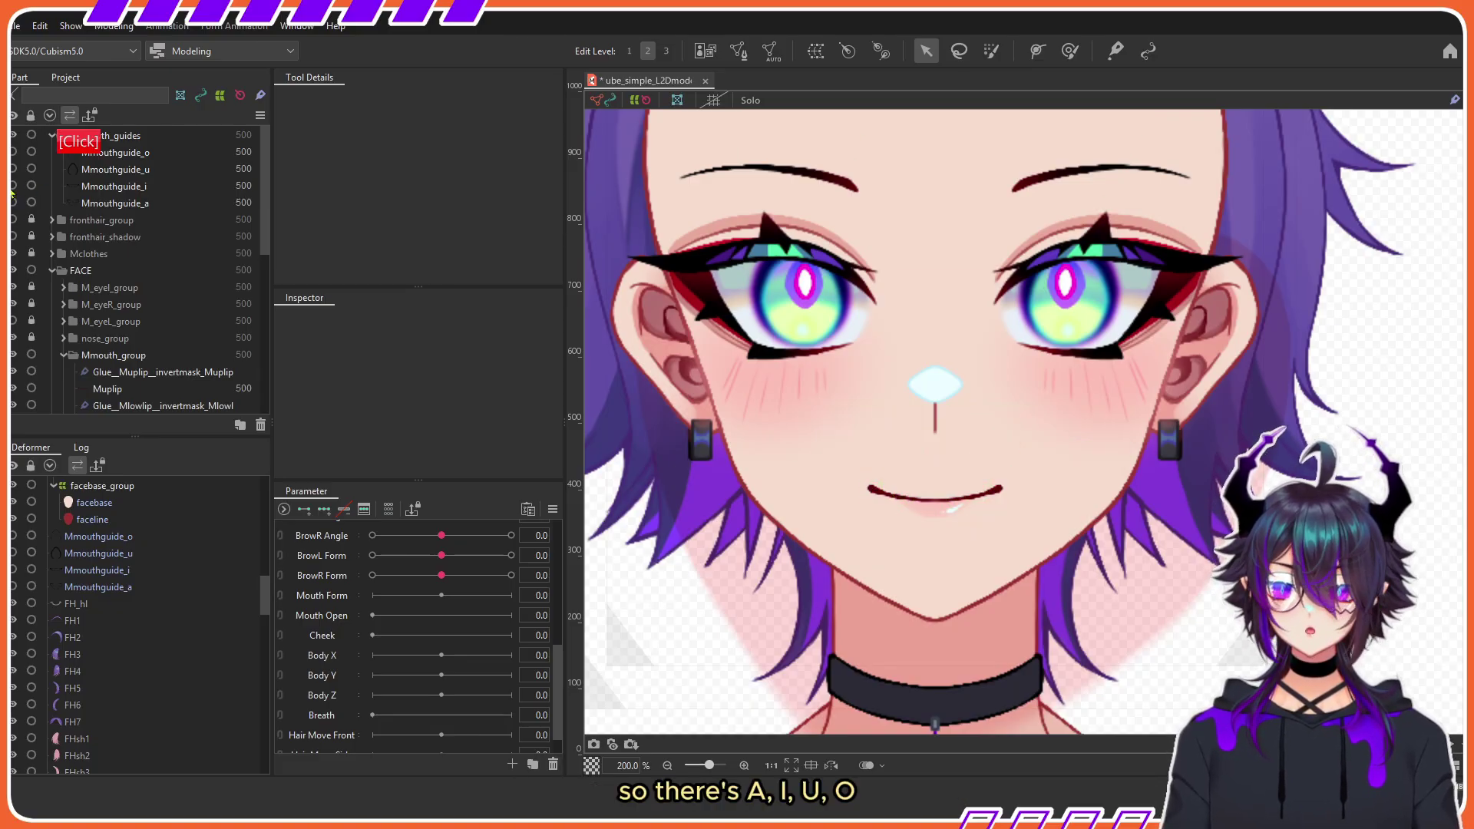
pyautogui.click(14, 187)
pyautogui.click(15, 189)
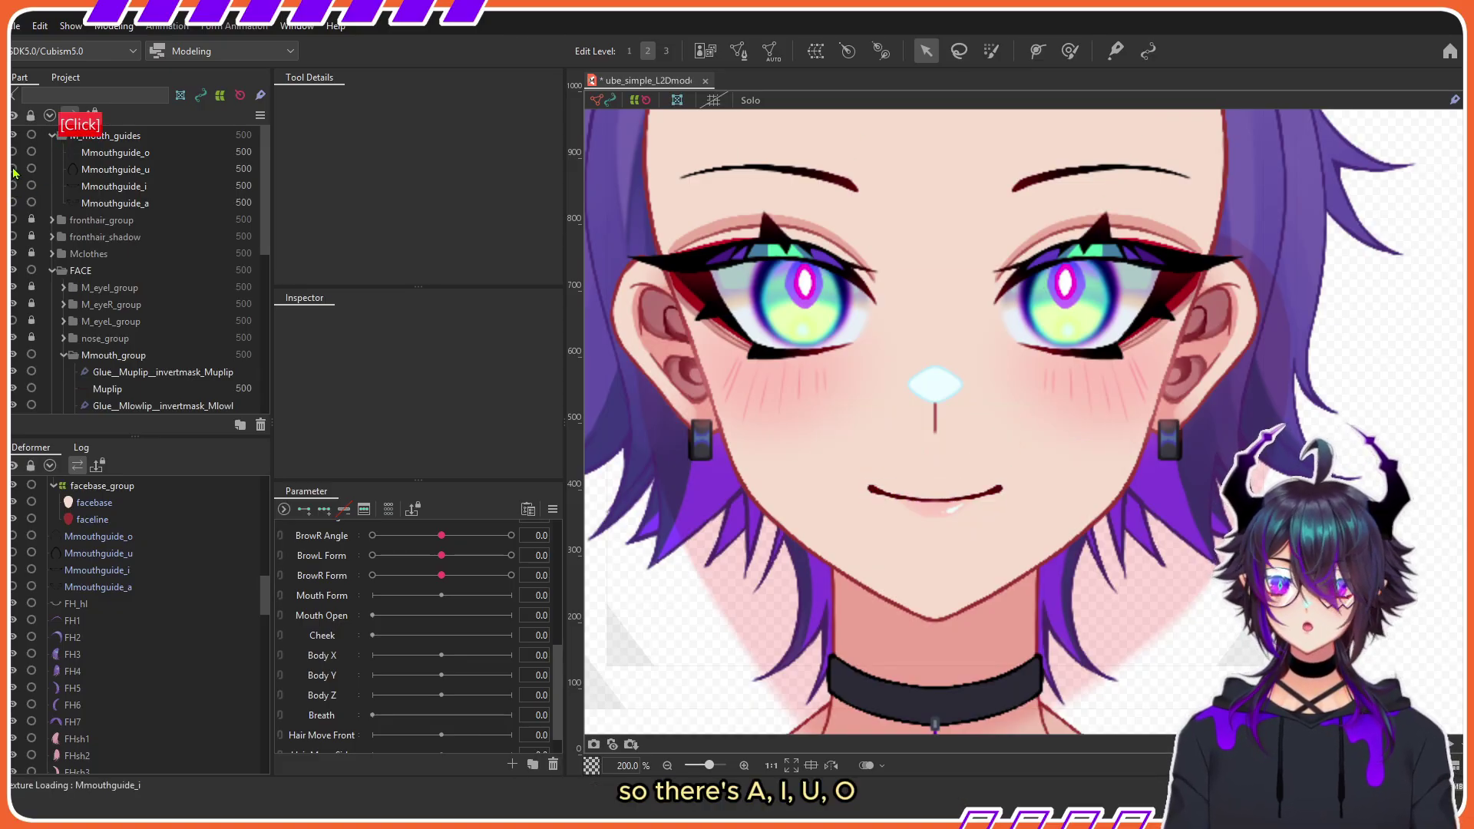
pyautogui.click(12, 156)
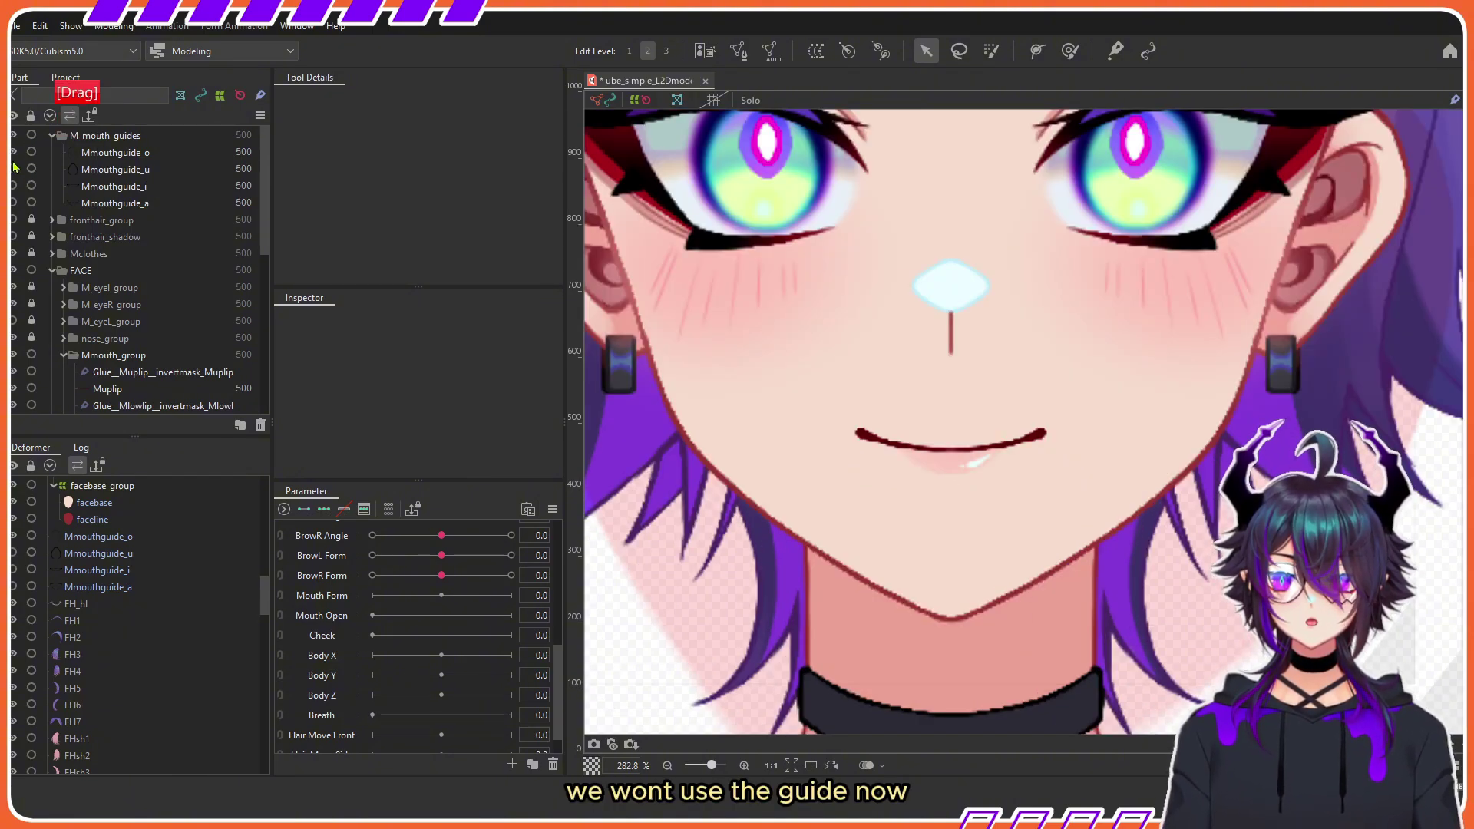
pyautogui.moveTo(14, 167); pyautogui.dragTo(13, 205)
pyautogui.click(13, 136)
# Step: Add a three-point deform path curving across the lower-lip gloss (Mlowlip2)
pyautogui.click(1035, 439)
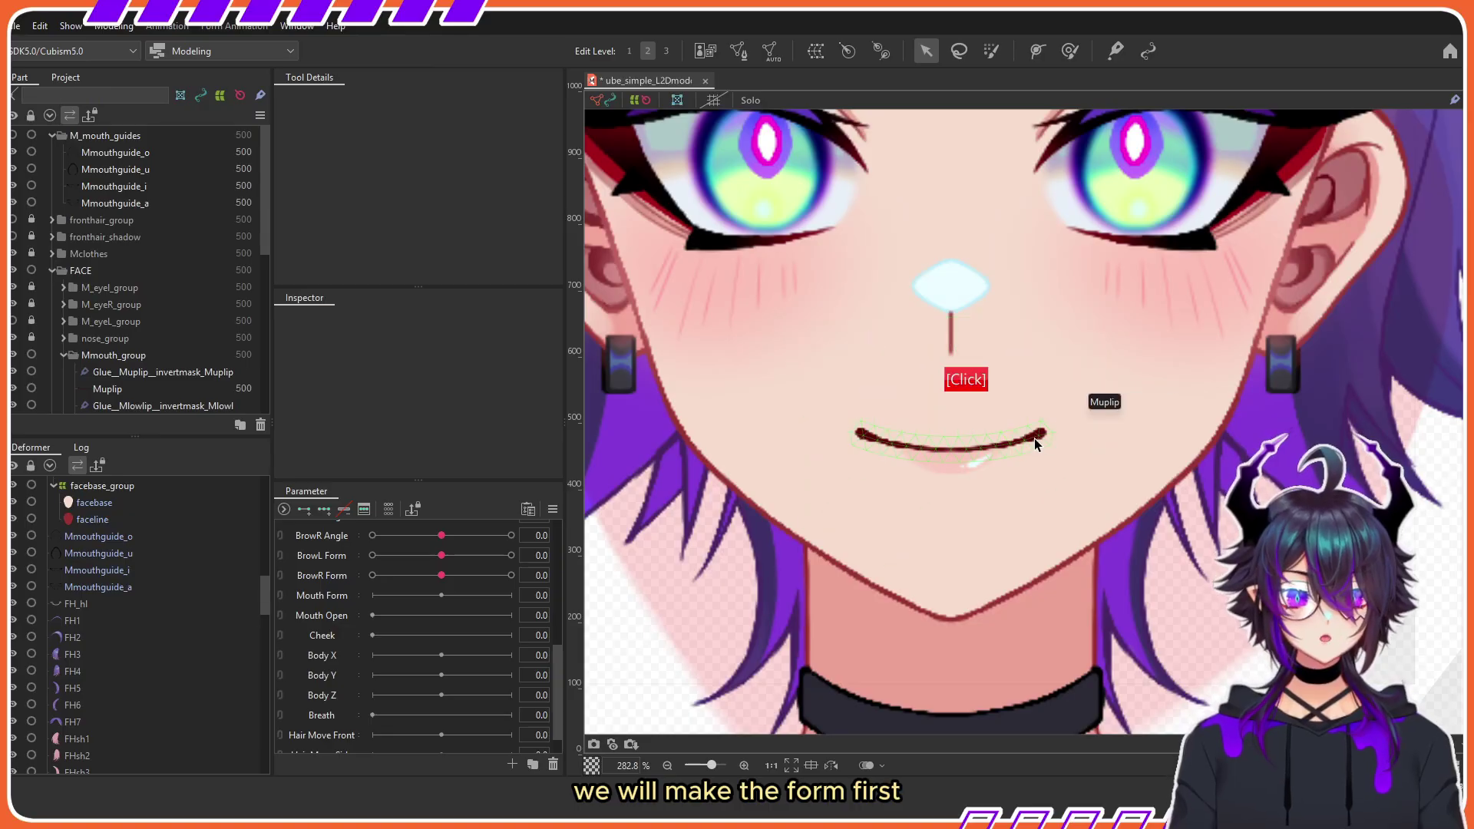
pyautogui.click(1035, 443)
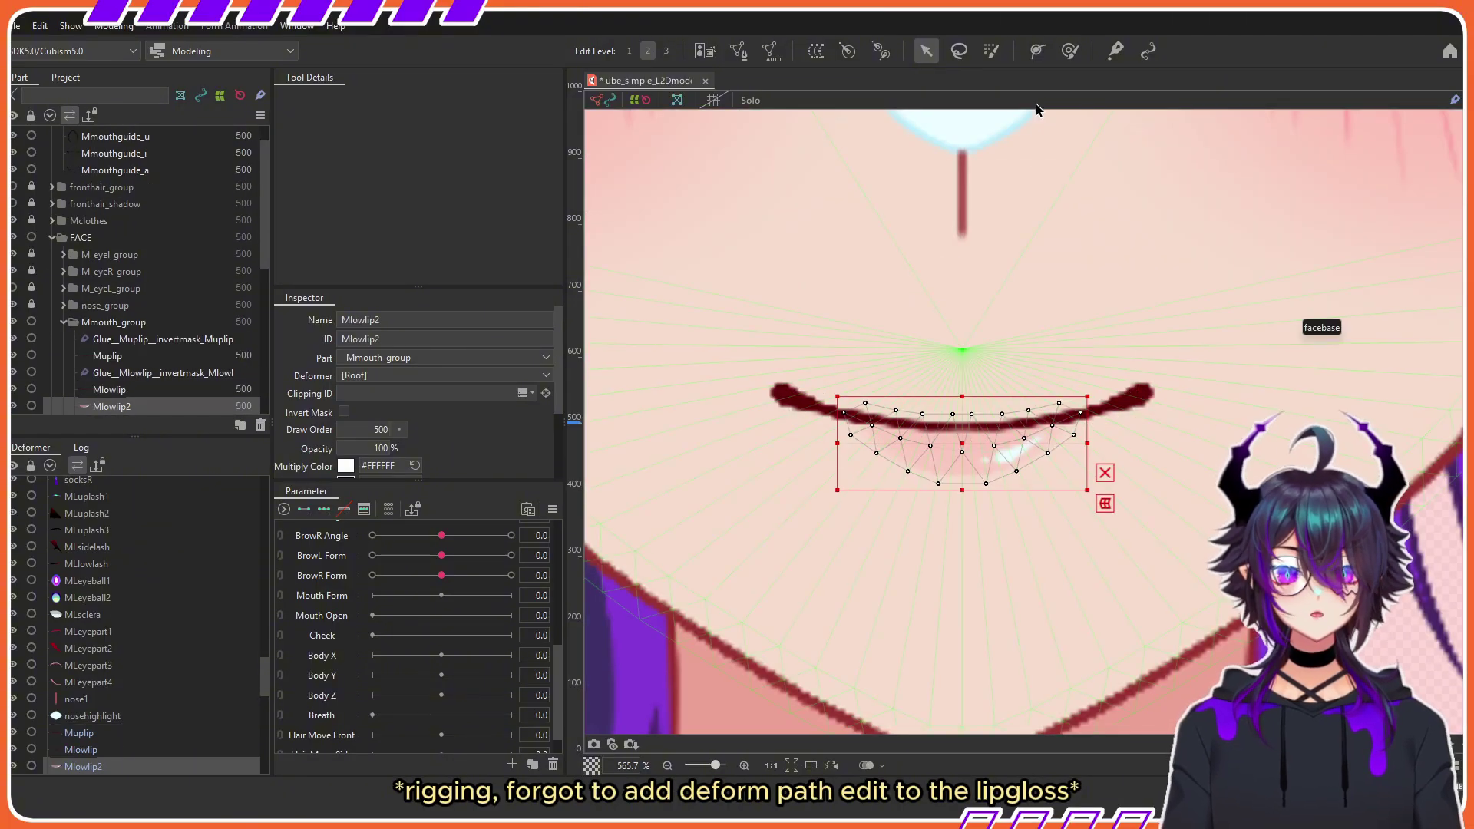
pyautogui.click(1037, 50)
pyautogui.click(866, 427)
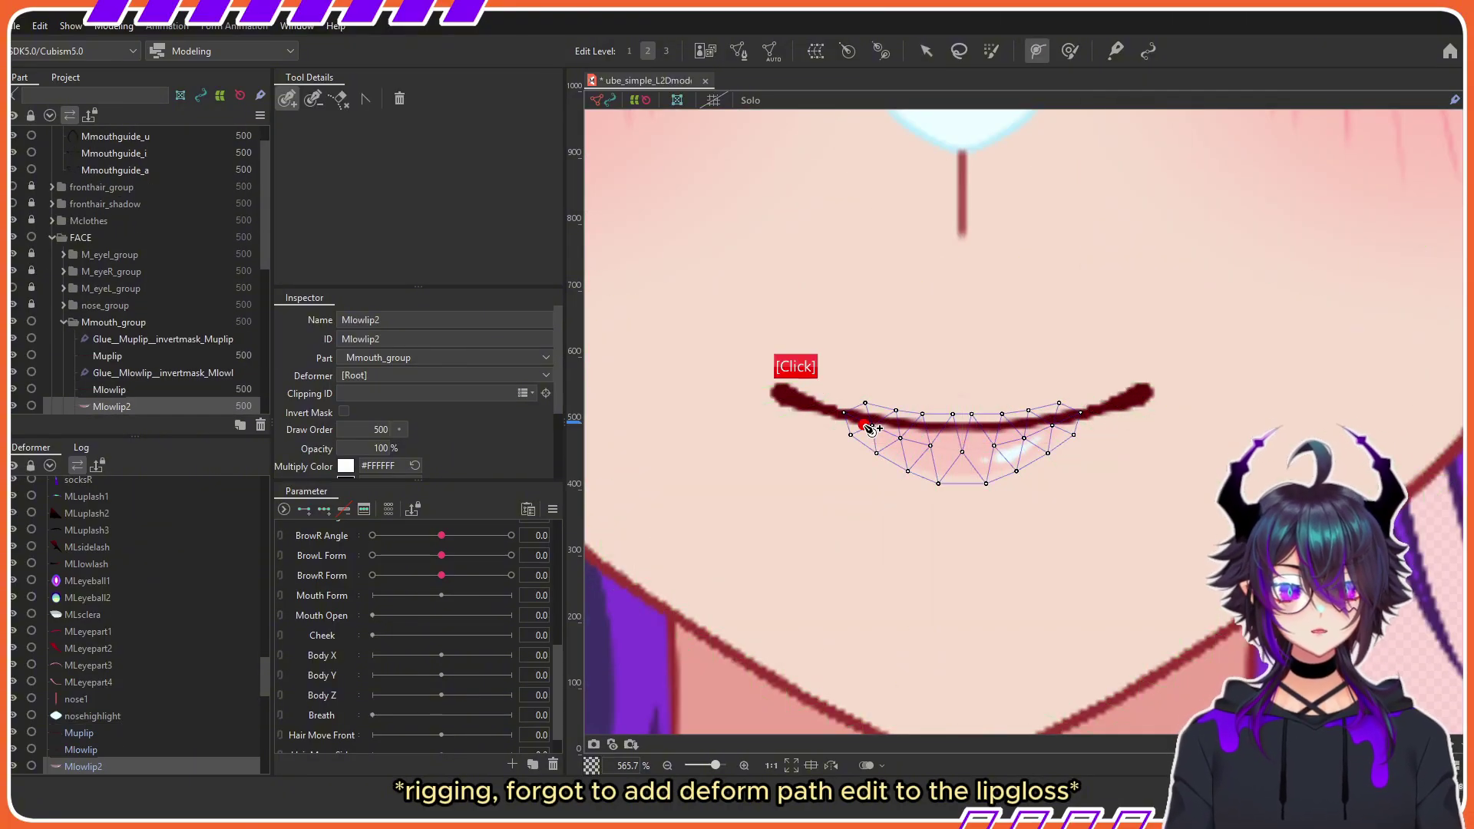
pyautogui.click(963, 453)
pyautogui.click(1063, 425)
pyautogui.press('Return')
# Step: Select Muplip, Mlowlip and Mlowlip2 together and add three keyforms for them on the Mouth Form parameter
pyautogui.scroll(-2, 467, 664)
pyautogui.scroll(-3, 102, 271)
pyautogui.click(115, 268)
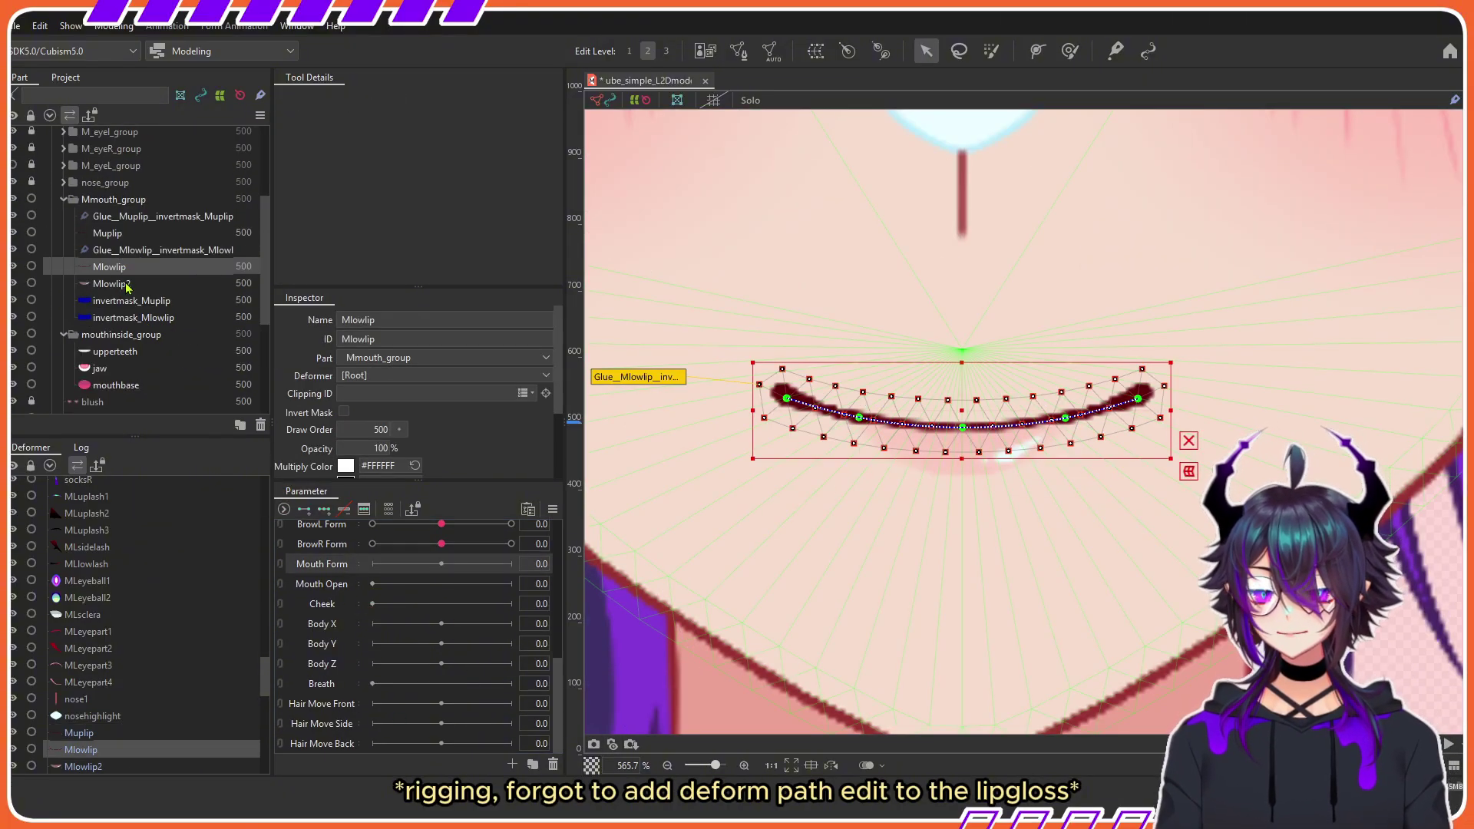
pyautogui.click(127, 288)
pyautogui.scroll(-2, 127, 287)
pyautogui.keyDown('ctrl'); pyautogui.click(115, 206); pyautogui.keyUp('ctrl')
pyautogui.keyDown('ctrl'); pyautogui.click(113, 172); pyautogui.keyUp('ctrl')
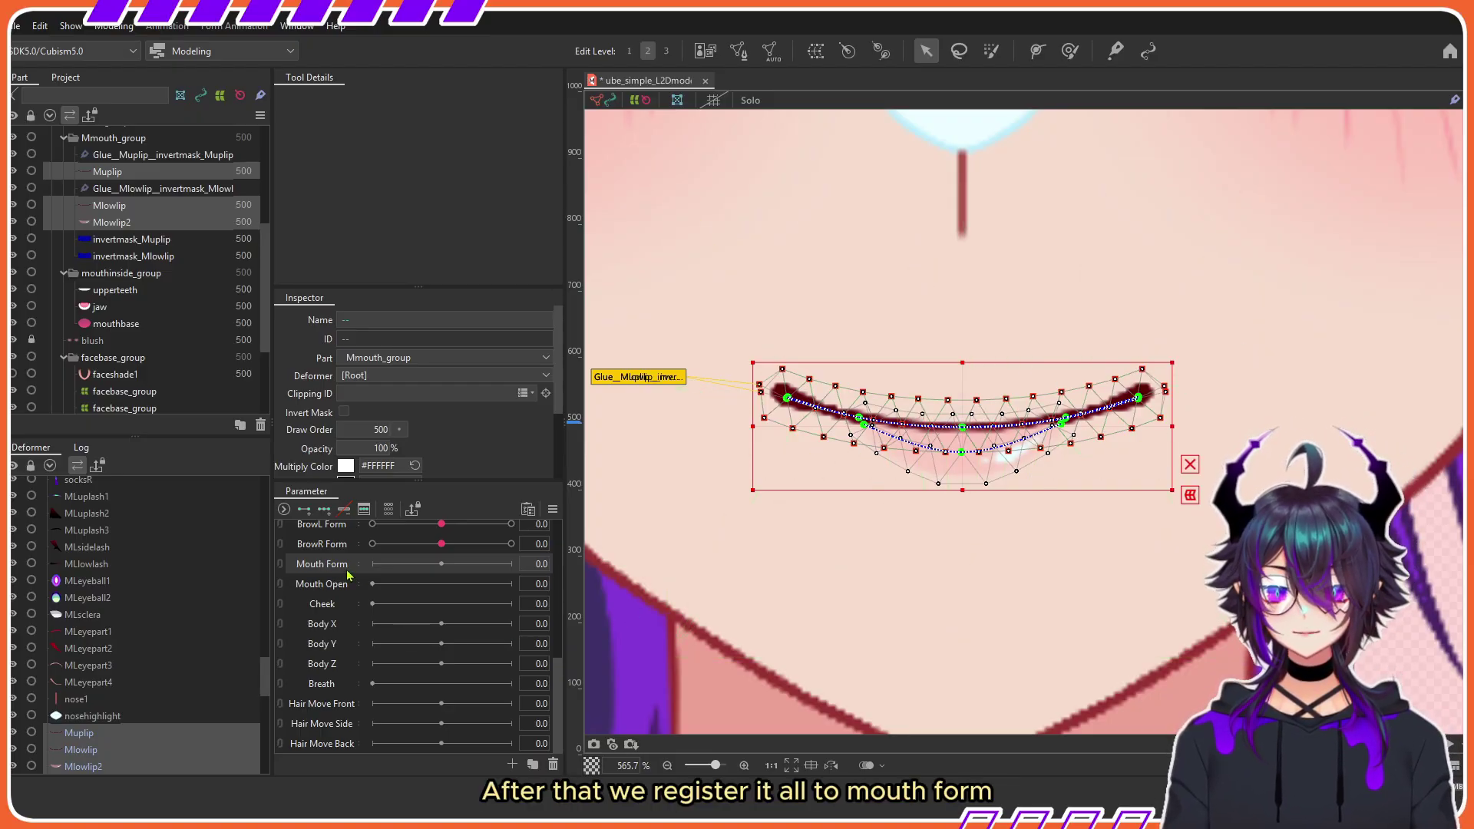
pyautogui.click(324, 511)
# Step: Set Mouth Form to -1.0 and bend the upper lip line (Muplip) into a downturned arc with its deform path points
pyautogui.click(372, 565)
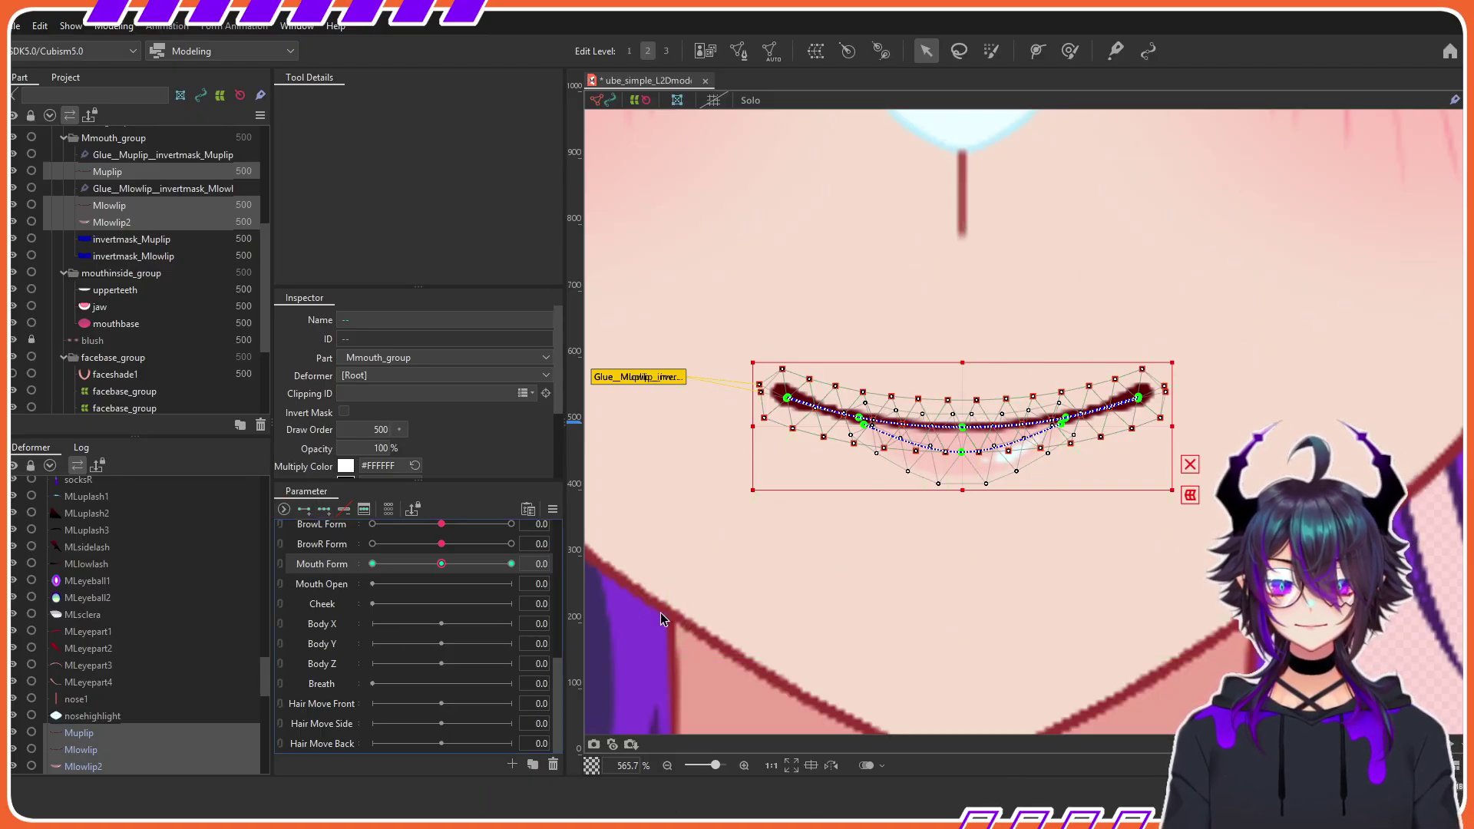
pyautogui.click(791, 399)
pyautogui.click(788, 397)
pyautogui.keyDown('shift'); pyautogui.click(1138, 398); pyautogui.keyUp('shift')
pyautogui.moveTo(1139, 398); pyautogui.dragTo(1139, 454)
pyautogui.click(1066, 417)
pyautogui.moveTo(859, 418); pyautogui.dragTo(859, 435)
pyautogui.click(788, 454)
pyautogui.keyDown('shift'); pyautogui.click(1139, 454); pyautogui.keyUp('shift')
pyautogui.moveTo(1139, 454); pyautogui.dragTo(1132, 466)
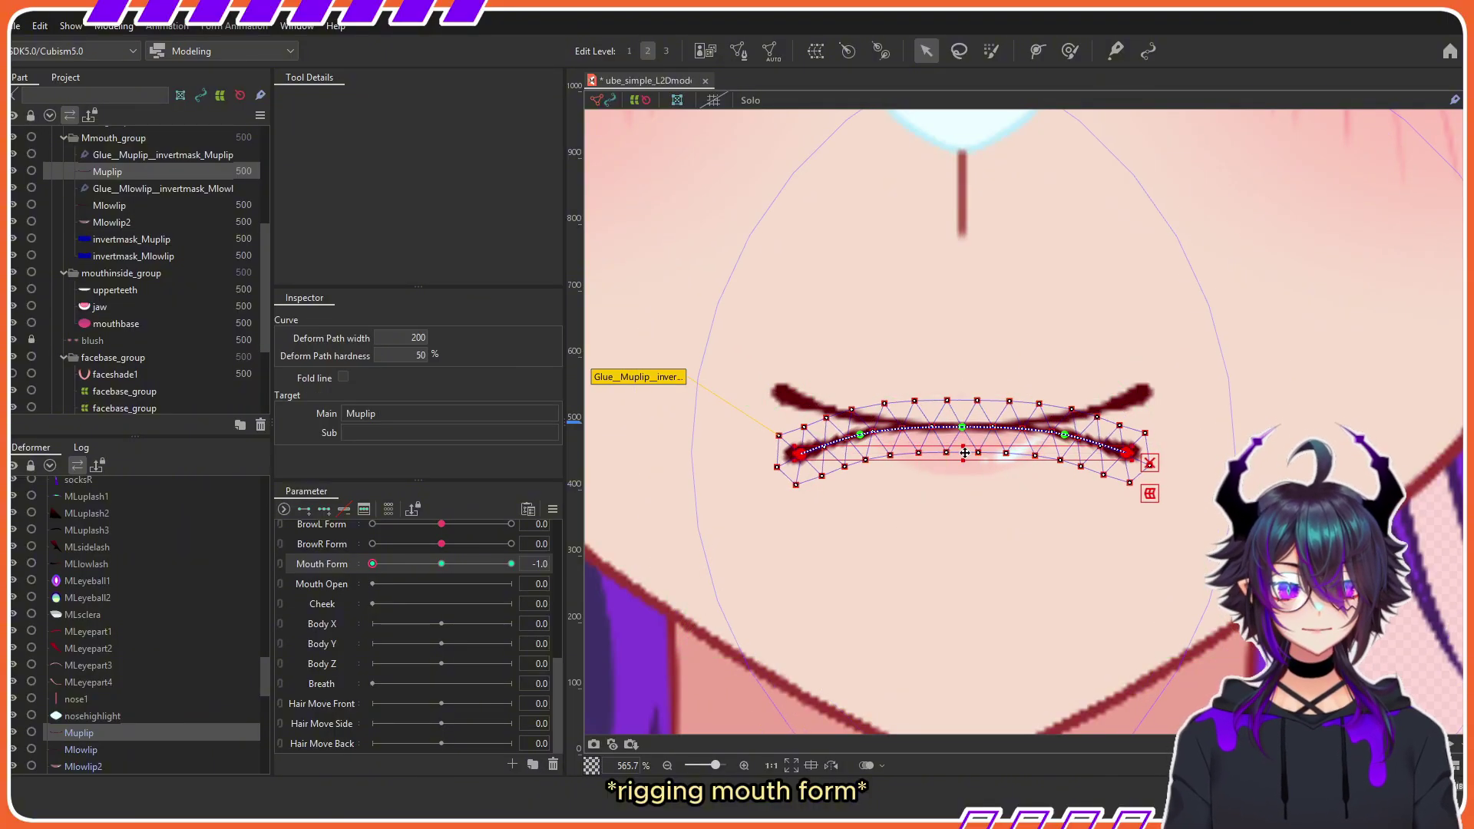
pyautogui.click(1066, 436)
# Step: Bend the lower lip line (Mlowlip) into the upper lip's downturned arc and refine the corners of both lines
pyautogui.click(791, 396)
pyautogui.click(788, 398)
pyautogui.keyDown('shift'); pyautogui.click(1139, 398); pyautogui.keyUp('shift')
pyautogui.moveTo(1139, 398); pyautogui.dragTo(1129, 457)
pyautogui.keyDown('shift'); pyautogui.click(1066, 420); pyautogui.keyUp('shift')
pyautogui.click(794, 499)
pyautogui.click(788, 470)
pyautogui.keyDown('shift'); pyautogui.click(1139, 469); pyautogui.keyUp('shift')
pyautogui.scroll(1, 960, 421)
pyautogui.click(867, 491)
pyautogui.scroll(-1, 964, 411)
pyautogui.click(814, 457)
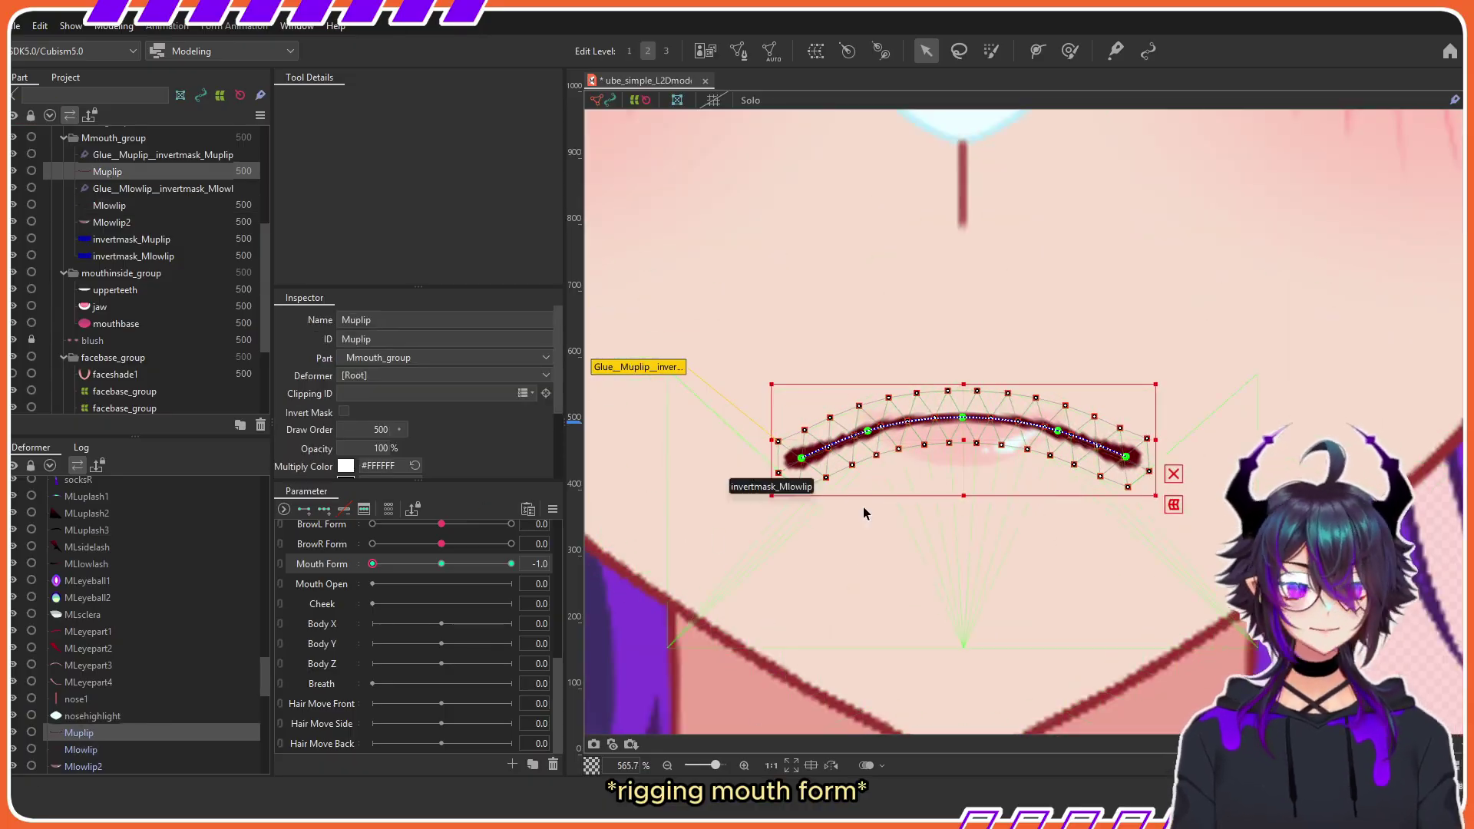
# Step: Pull the corner points of the upper lip line inward to narrow the frown at Mouth Form -1.0
pyautogui.scroll(1, 837, 491)
pyautogui.keyDown('shift'); pyautogui.click(1250, 445); pyautogui.keyUp('shift')
pyautogui.keyDown('alt'); pyautogui.moveTo(1260, 432); pyautogui.dragTo(1227, 431); pyautogui.keyUp('alt')
pyautogui.click(814, 445)
pyautogui.click(794, 451)
pyautogui.keyDown('shift'); pyautogui.click(1245, 451); pyautogui.keyUp('shift')
pyautogui.click(916, 491)
pyautogui.scroll(-5, 915, 476)
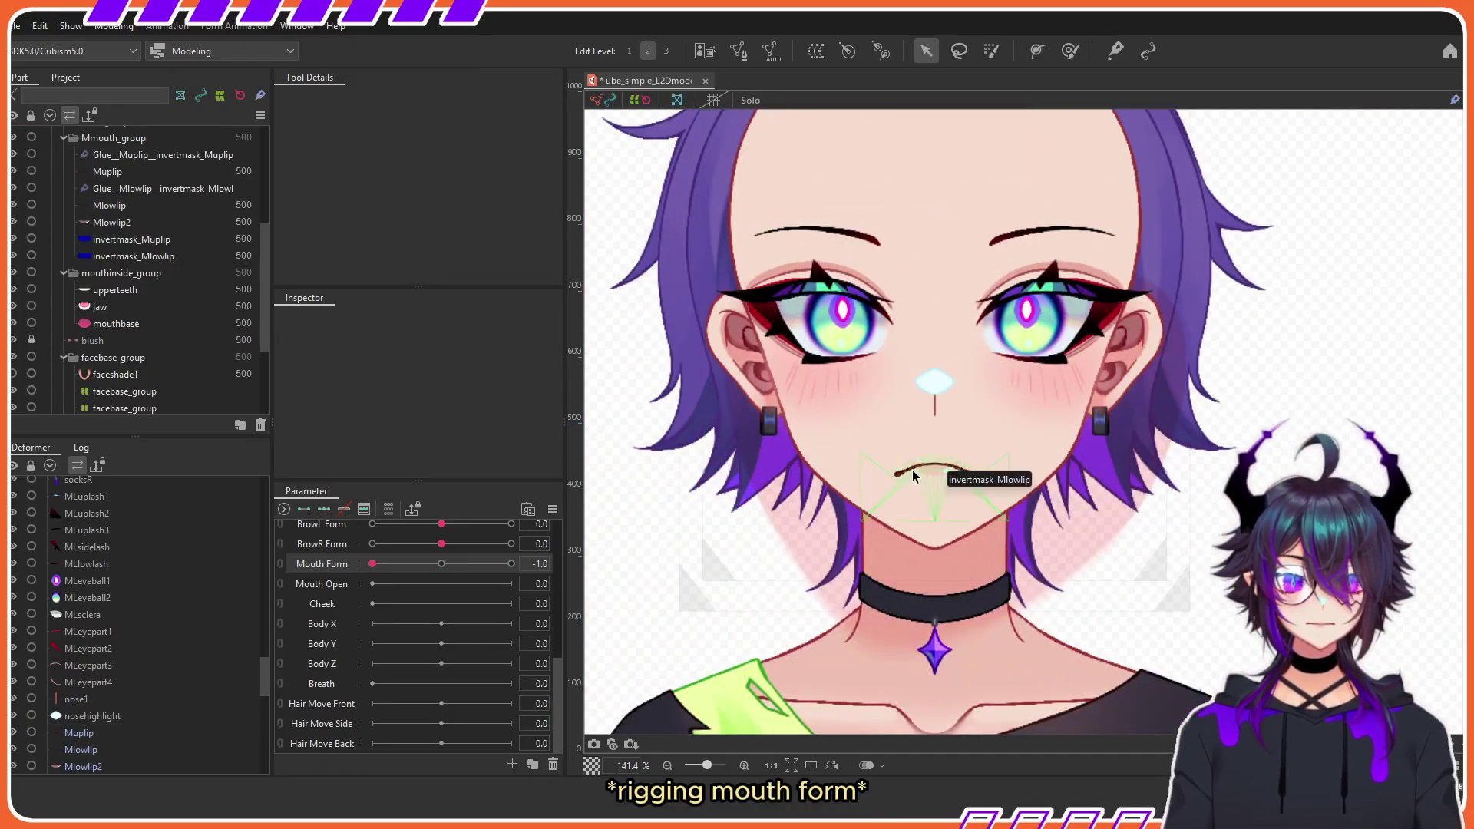
# Step: Narrow the upper lip arc further and draw the lower lip line's corners inward to match it
pyautogui.scroll(4, 915, 461)
pyautogui.click(1144, 578)
pyautogui.click(855, 585)
pyautogui.keyDown('shift'); pyautogui.click(1143, 585); pyautogui.keyUp('shift')
pyautogui.click(103, 205)
pyautogui.click(855, 587)
pyautogui.keyDown('alt'); pyautogui.moveTo(1142, 581); pyautogui.dragTo(1113, 578); pyautogui.keyUp('alt')
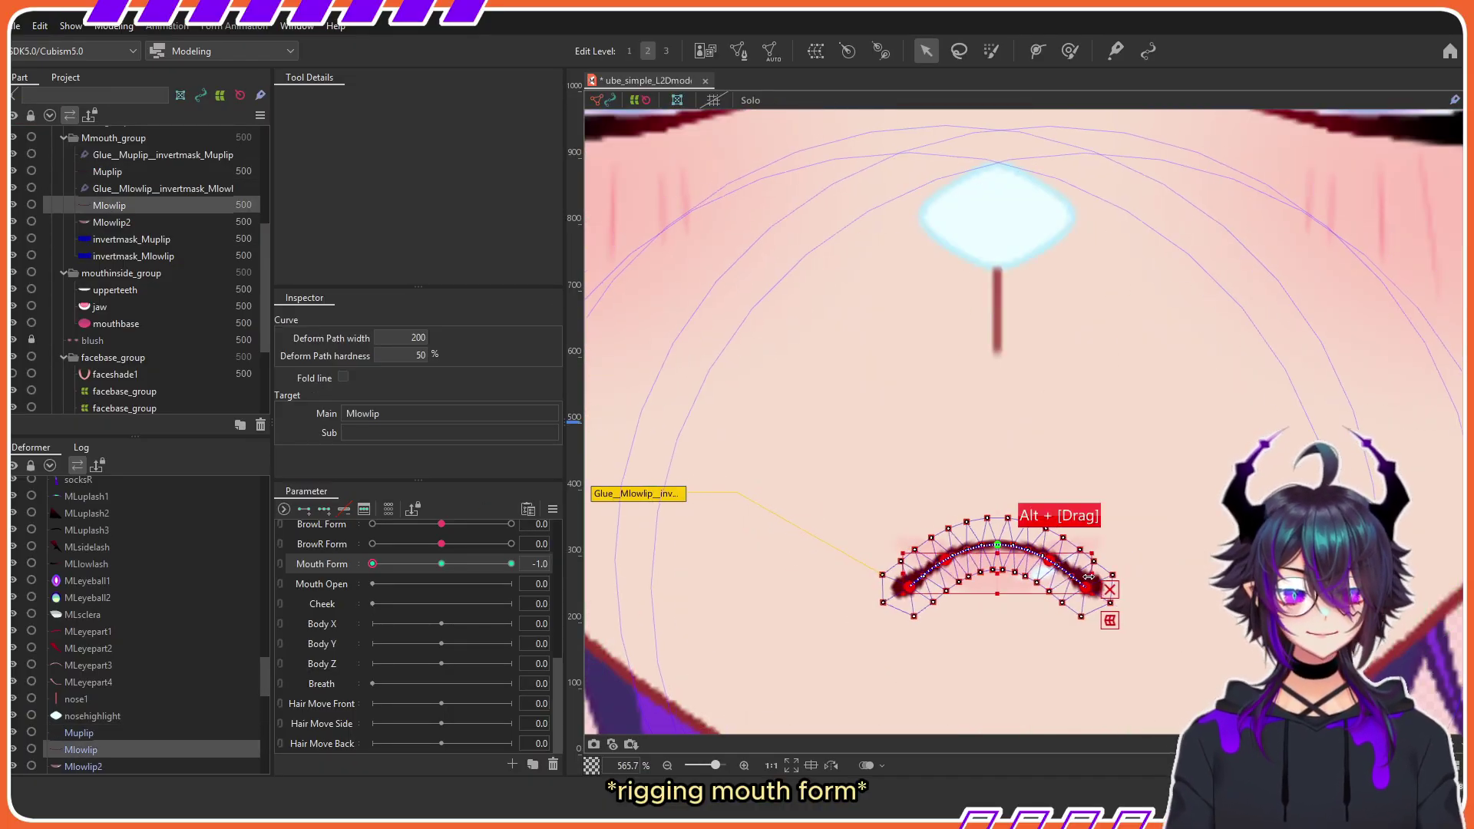
# Step: Refine the lower lip arc and fit the lip gloss (Mlowlip2) to it at Mouth Form -1.0
pyautogui.scroll(1, 951, 604)
pyautogui.click(920, 546)
pyautogui.click(109, 206)
pyautogui.click(889, 579)
pyautogui.click(111, 223)
pyautogui.click(907, 565)
pyautogui.keyDown('shift'); pyautogui.click(1158, 514); pyautogui.keyUp('shift')
# Step: Set Mouth Form to 1.0 and raise and widen the upper lip line's corners into a broader smile
pyautogui.moveTo(372, 565); pyautogui.dragTo(512, 564)
pyautogui.scroll(-4, 999, 548)
pyautogui.scroll(3, 1039, 553)
pyautogui.click(753, 470)
pyautogui.click(725, 485)
pyautogui.keyDown('shift'); pyautogui.click(1066, 506); pyautogui.keyUp('shift')
pyautogui.keyDown('shift'); pyautogui.click(1157, 486); pyautogui.keyUp('shift')
pyautogui.keyDown('shift'); pyautogui.moveTo(942, 495); pyautogui.dragTo(942, 467); pyautogui.keyUp('shift')
pyautogui.keyDown('alt'); pyautogui.moveTo(1162, 468); pyautogui.dragTo(1168, 467); pyautogui.keyUp('alt')
# Step: Raise and widen the lower lip line to match the smiling upper lip, and refine the mouth corners at Mouth Form 1.0
pyautogui.click(810, 483)
pyautogui.click(963, 560)
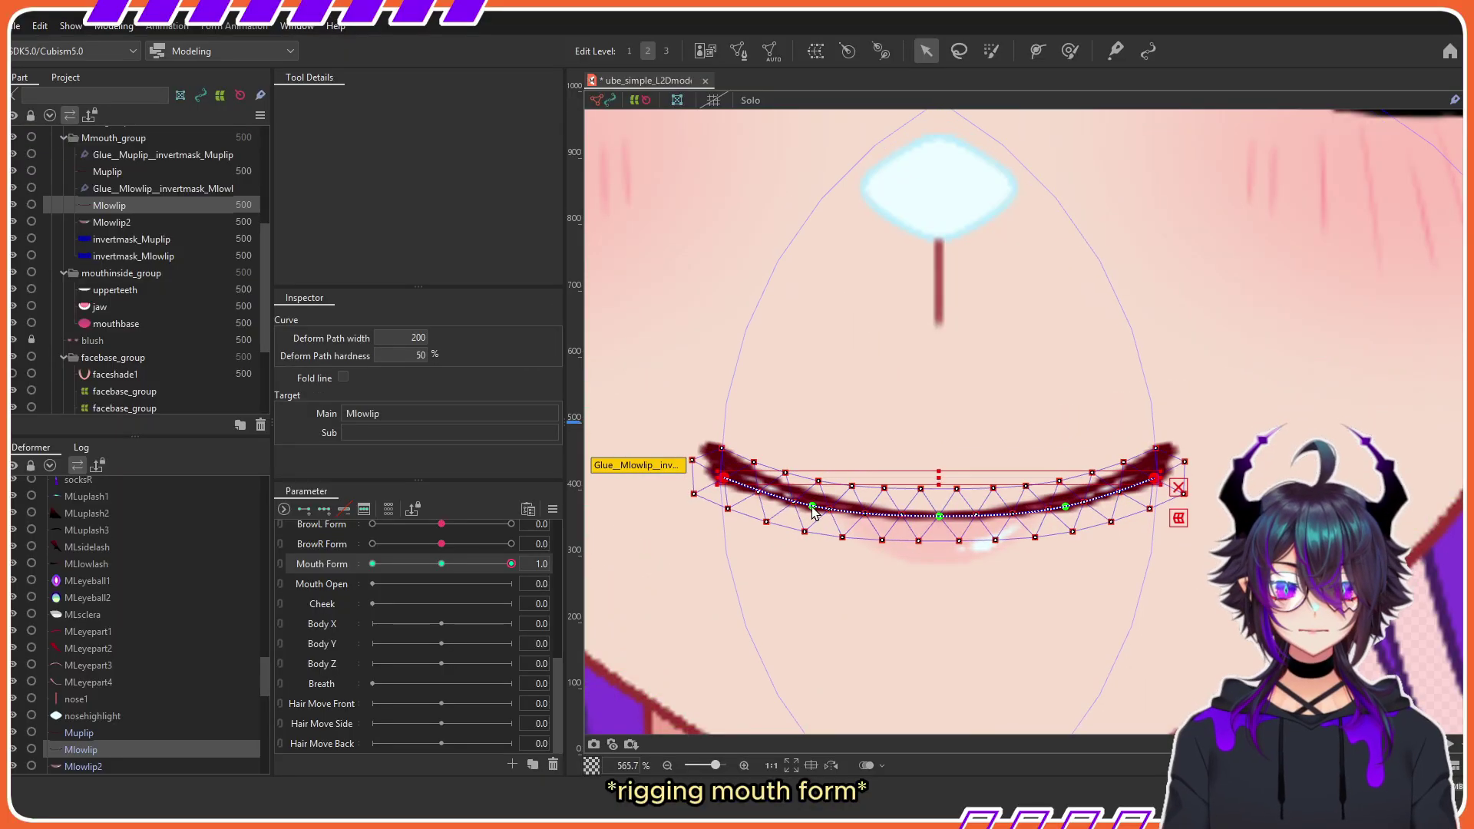
pyautogui.keyDown('alt'); pyautogui.moveTo(1167, 462); pyautogui.dragTo(1175, 462); pyautogui.keyUp('alt')
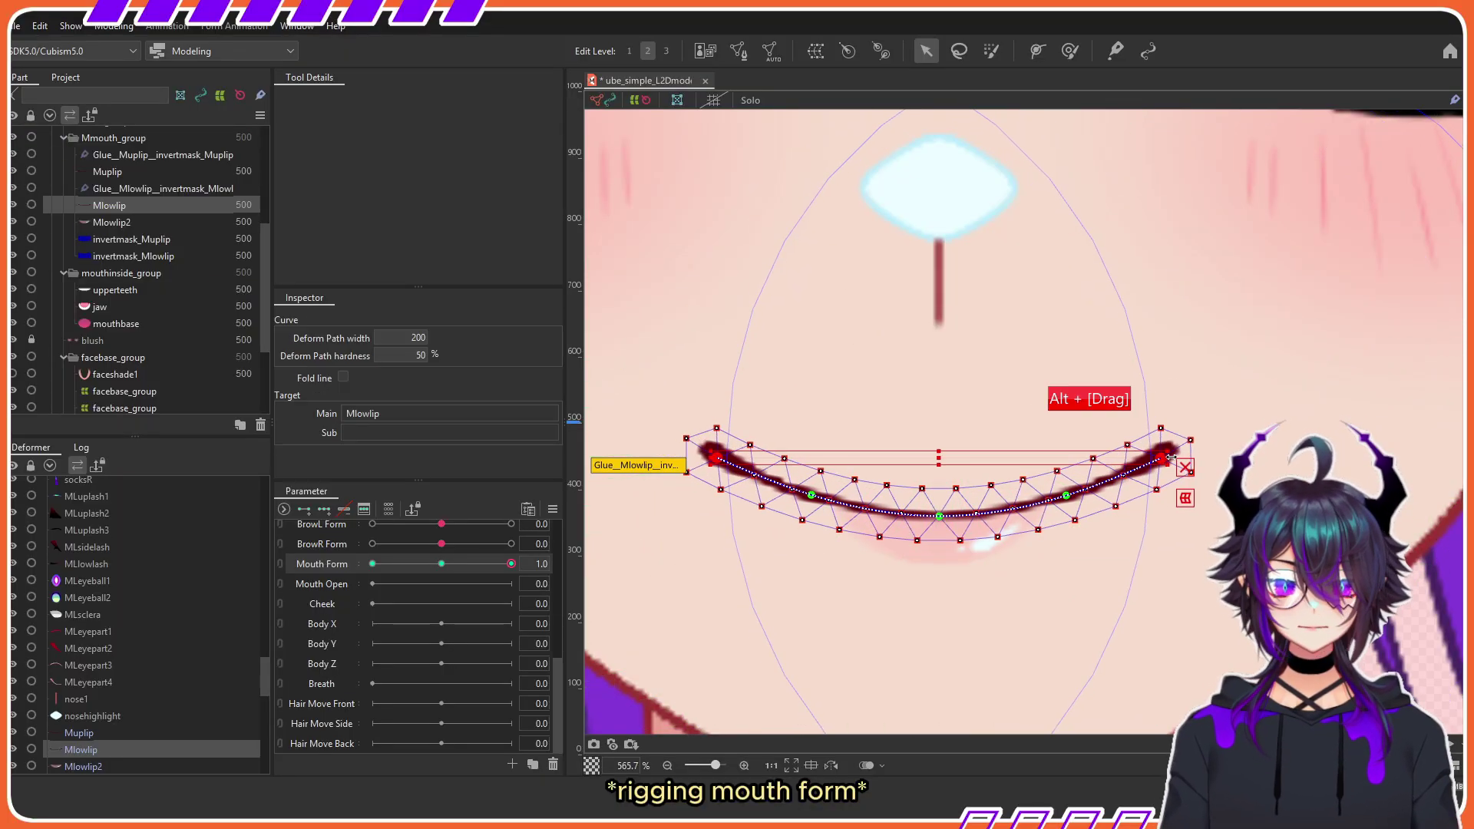
pyautogui.scroll(-4, 879, 423)
pyautogui.moveTo(512, 565)
pyautogui.mouseDown()
pyautogui.moveTo(373, 564)
pyautogui.moveTo(512, 565)
pyautogui.mouseUp()
pyautogui.scroll(4, 868, 424)
pyautogui.click(860, 479)
pyautogui.click(829, 465)
pyautogui.keyDown('shift'); pyautogui.click(1272, 465); pyautogui.keyUp('shift')
pyautogui.click(997, 506)
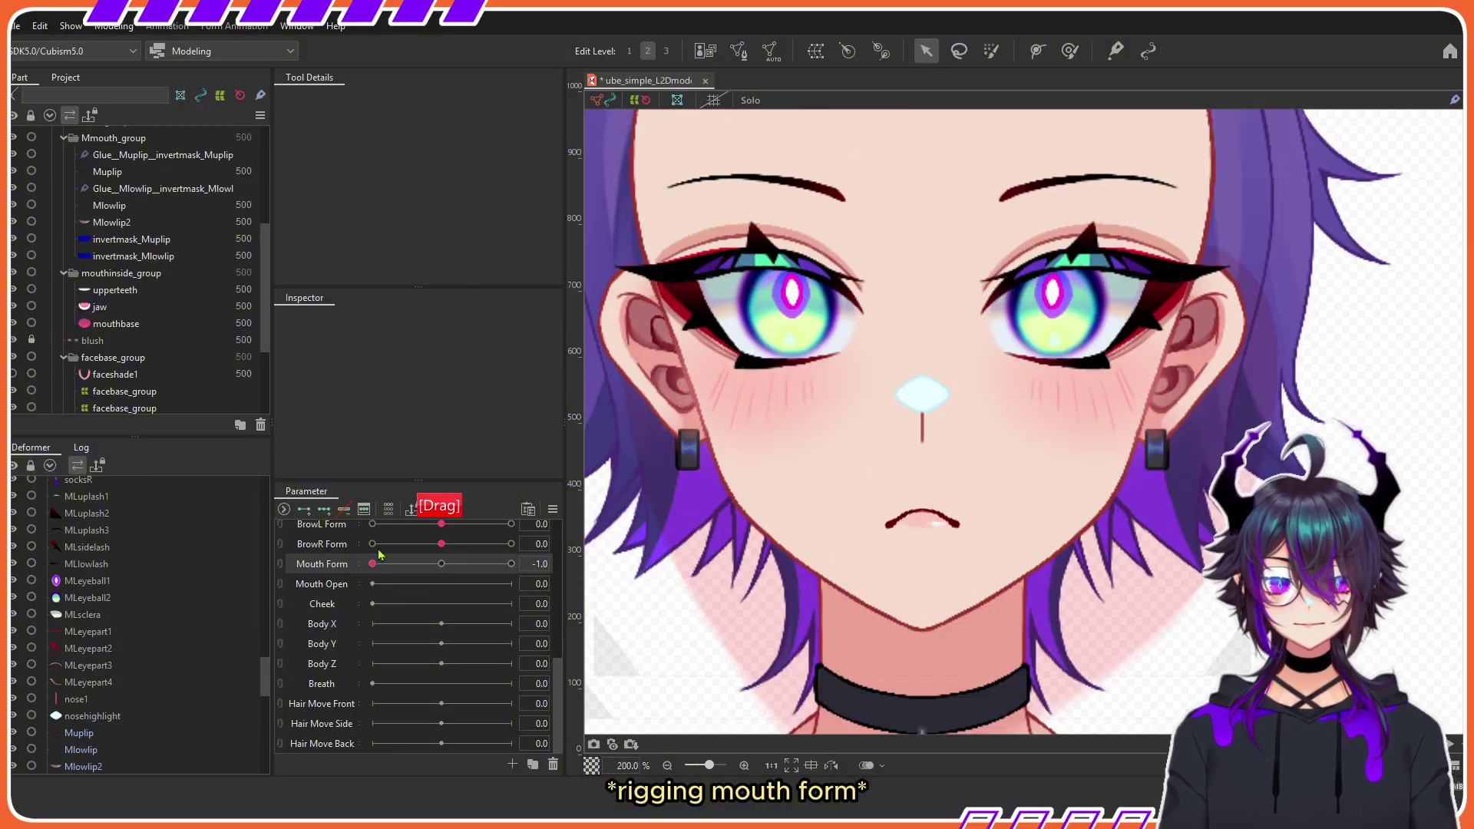
# Step: Preview the mouth across the Mouth Form range from -1.0 to 1.0 and reset the parameter to 0.0
pyautogui.moveTo(373, 563); pyautogui.dragTo(442, 564)
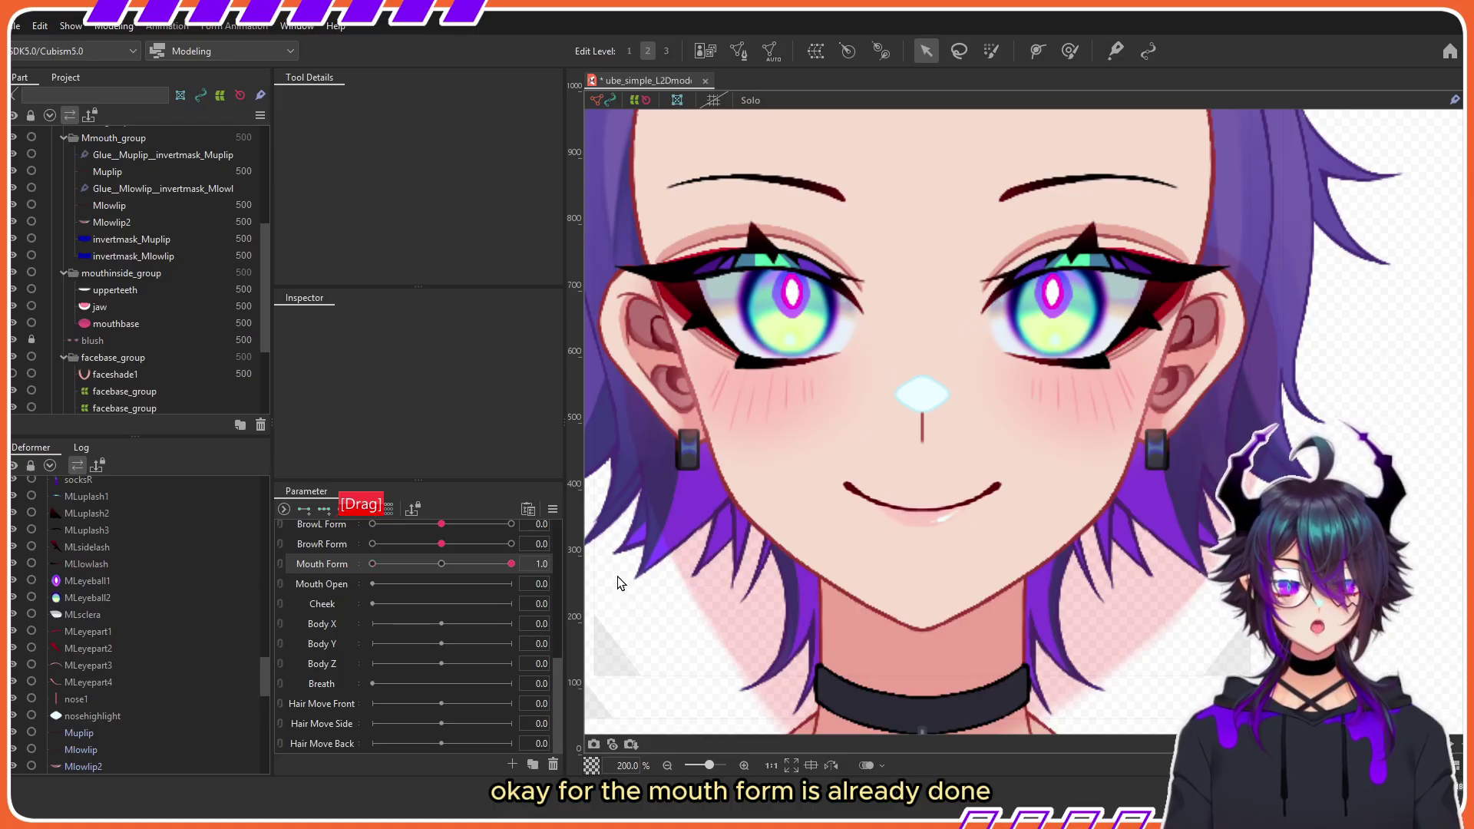
pyautogui.moveTo(512, 564); pyautogui.dragTo(270, 567)
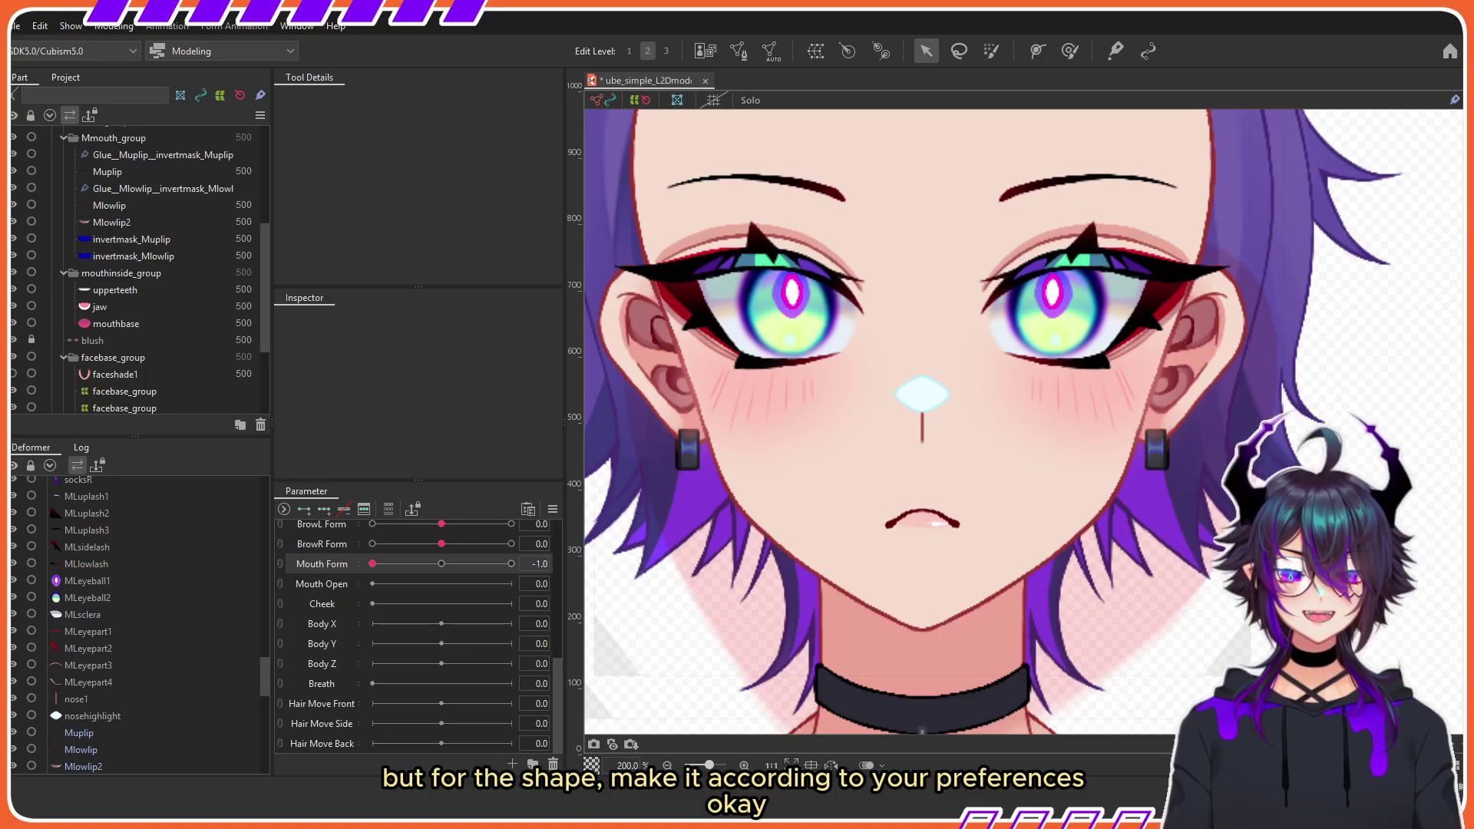
pyautogui.moveTo(372, 563); pyautogui.dragTo(615, 582)
pyautogui.click(441, 564)
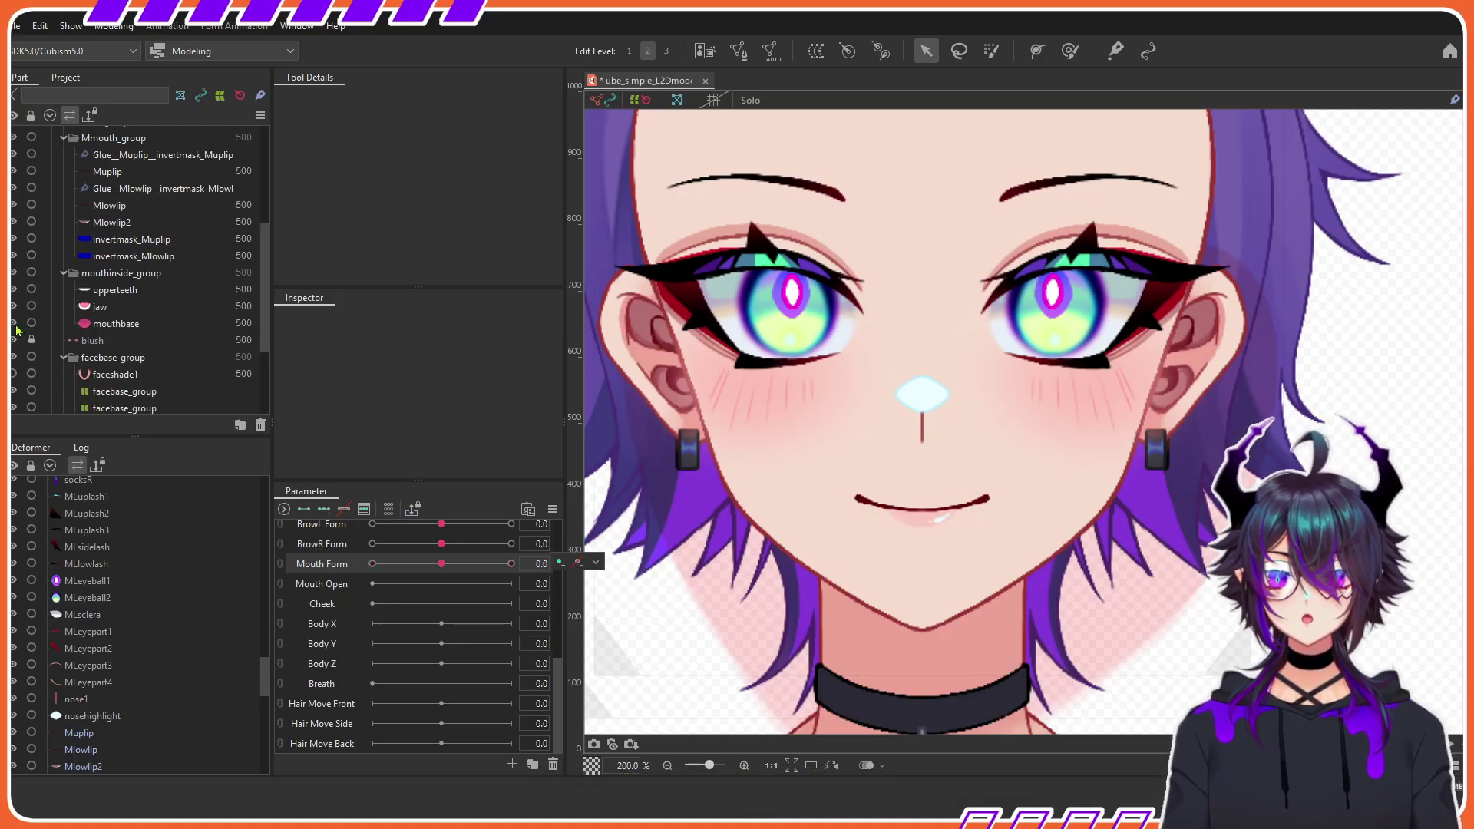
# Step: Toggle the visibility of upperteeth, jaw and mouthbase to examine how the mouth interior parts overlap
pyautogui.click(129, 291)
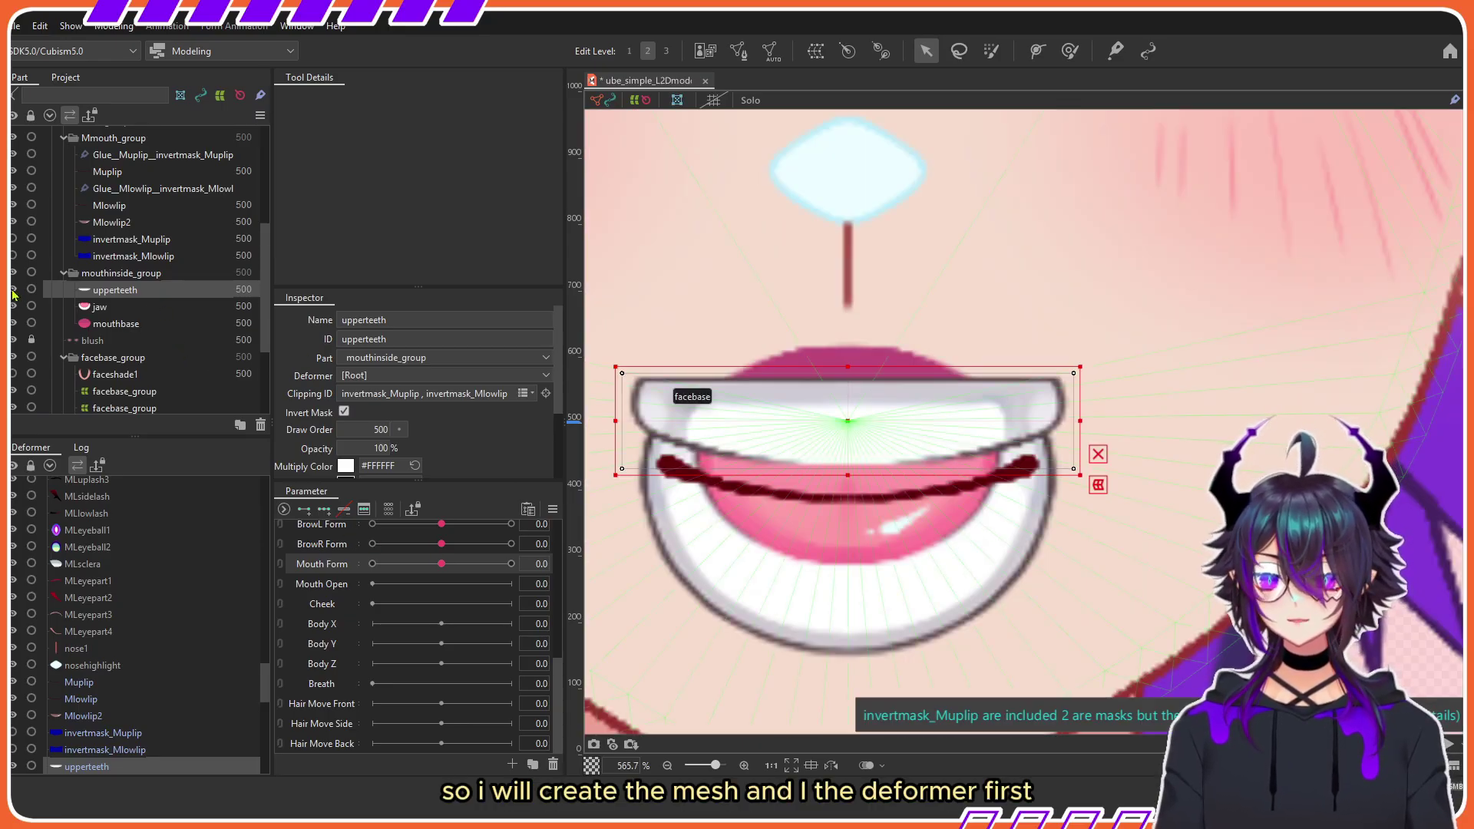
pyautogui.click(13, 290)
pyautogui.click(13, 307)
pyautogui.click(13, 323)
pyautogui.click(13, 307)
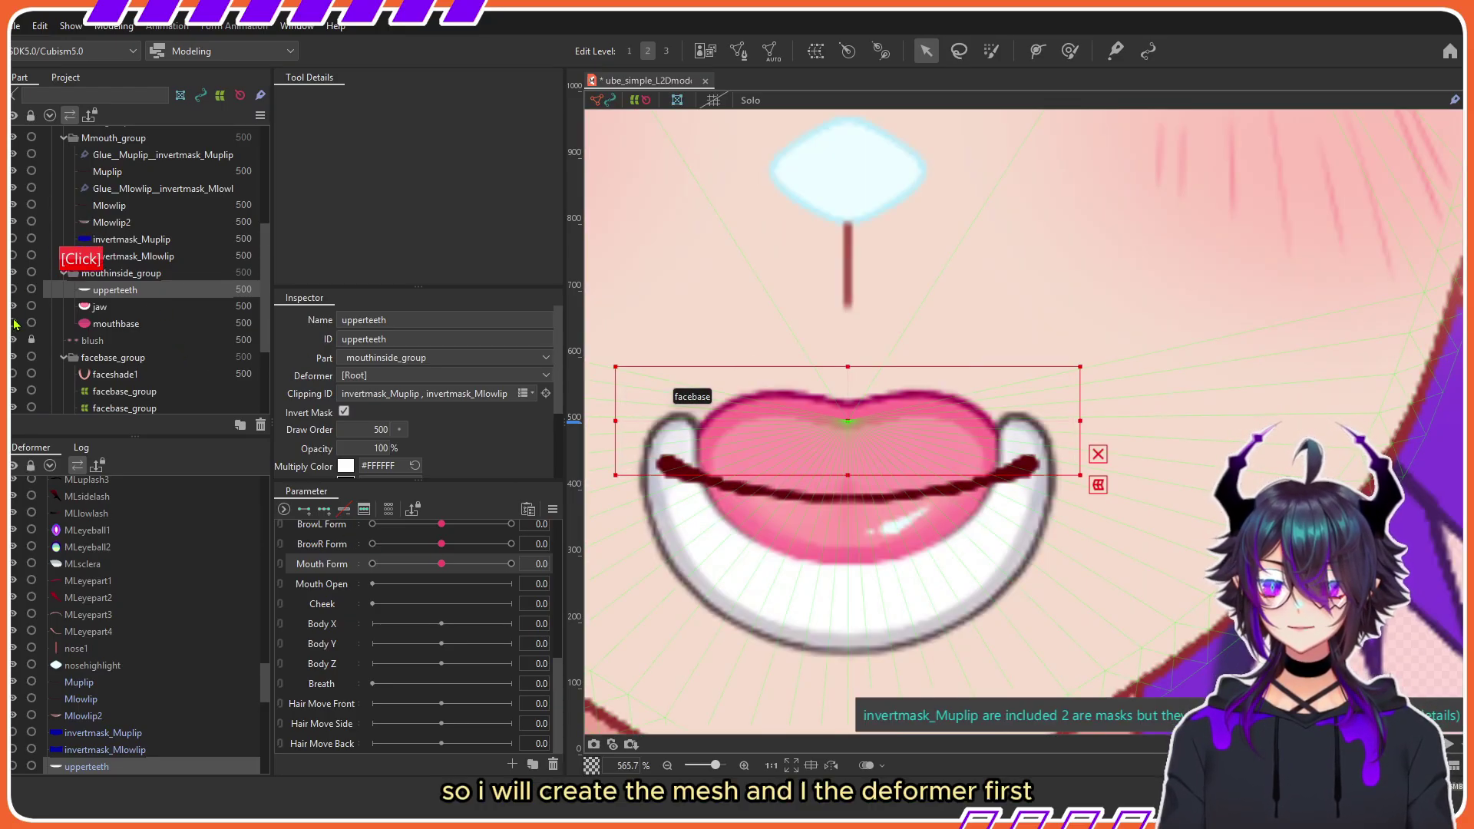
# Step: Open the upperteeth mesh for editing and place mirrored rows of vertices outside and inside its lower outline
pyautogui.doubleClick(882, 411)
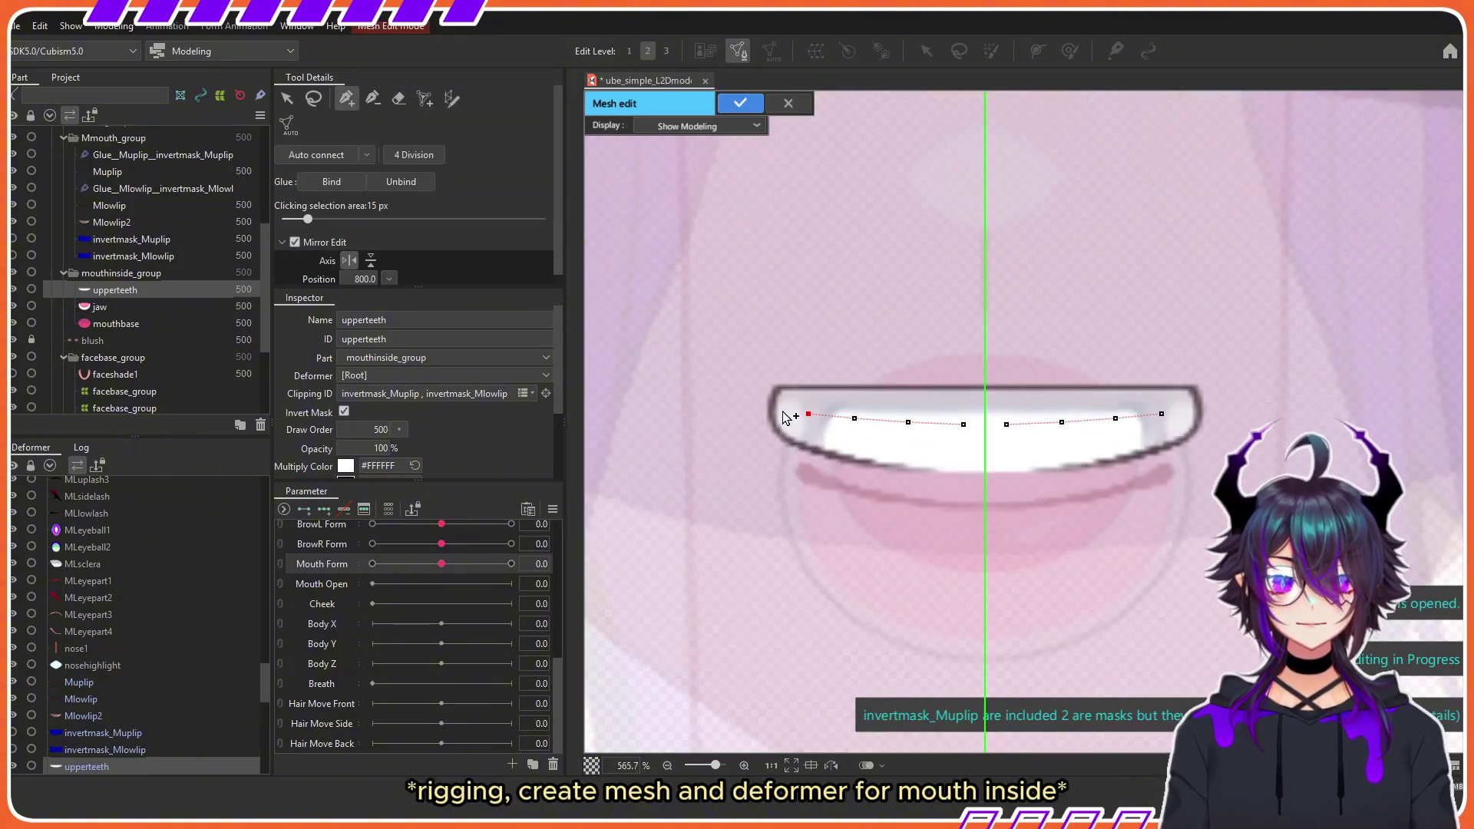
pyautogui.click(830, 471)
pyautogui.click(881, 481)
pyautogui.click(940, 488)
pyautogui.scroll(3, 967, 487)
pyautogui.scroll(-2, 888, 456)
pyautogui.click(918, 440)
pyautogui.click(865, 436)
pyautogui.click(805, 425)
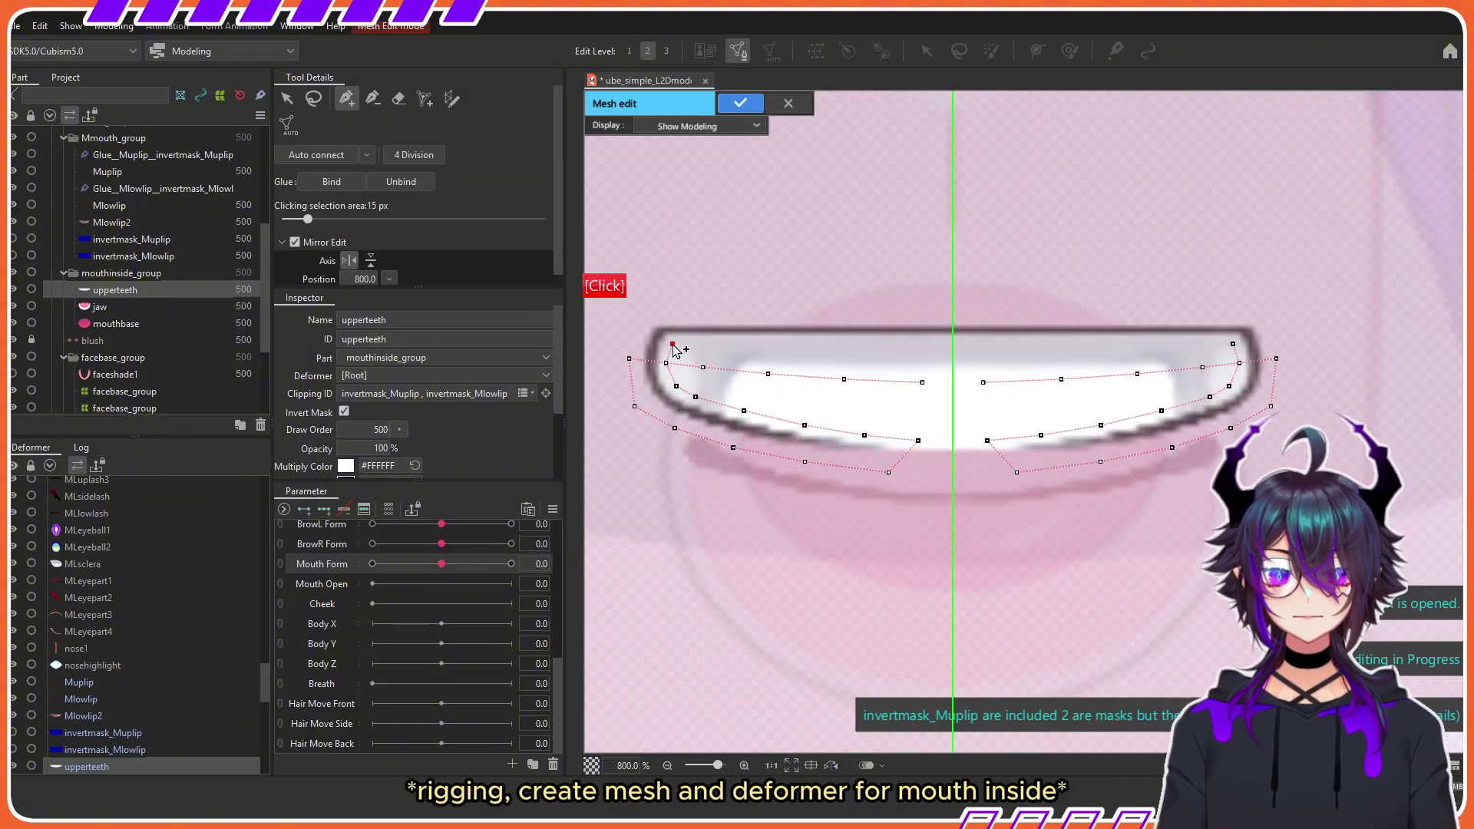
# Step: Complete the upperteeth mesh with vertices along the upper edge and centre line, and apply it
pyautogui.click(923, 343)
pyautogui.click(953, 344)
pyautogui.scroll(3, 884, 311)
pyautogui.click(964, 460)
pyautogui.click(1024, 534)
pyautogui.click(955, 533)
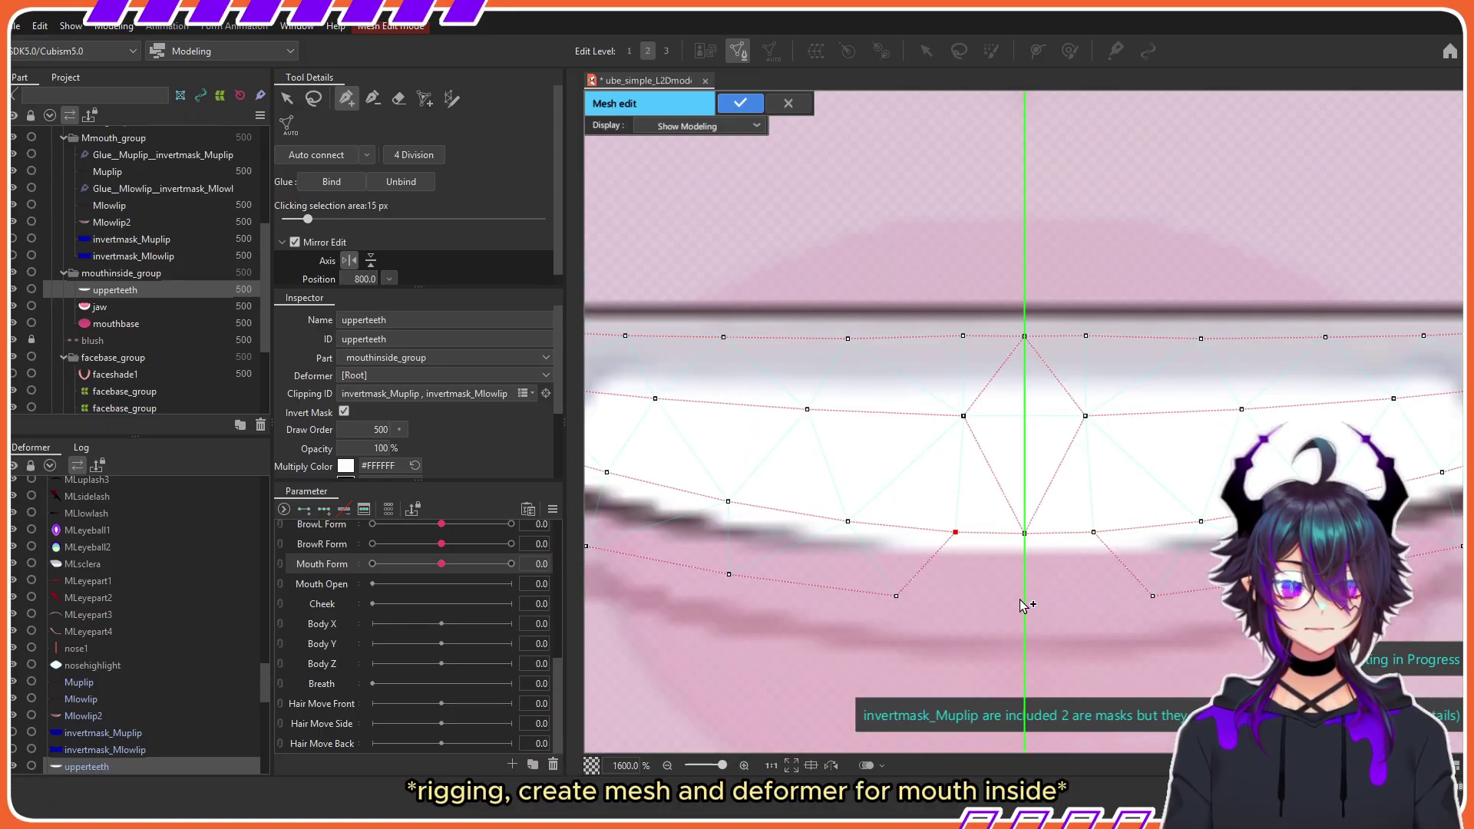
pyautogui.click(1023, 604)
pyautogui.click(895, 596)
pyautogui.click(884, 443)
pyautogui.click(1086, 441)
pyautogui.scroll(-2, 1039, 439)
pyautogui.click(741, 103)
# Step: Build a mirrored mesh for jaw with vertices around its outline and along the centre, and apply it
pyautogui.doubleClick(948, 434)
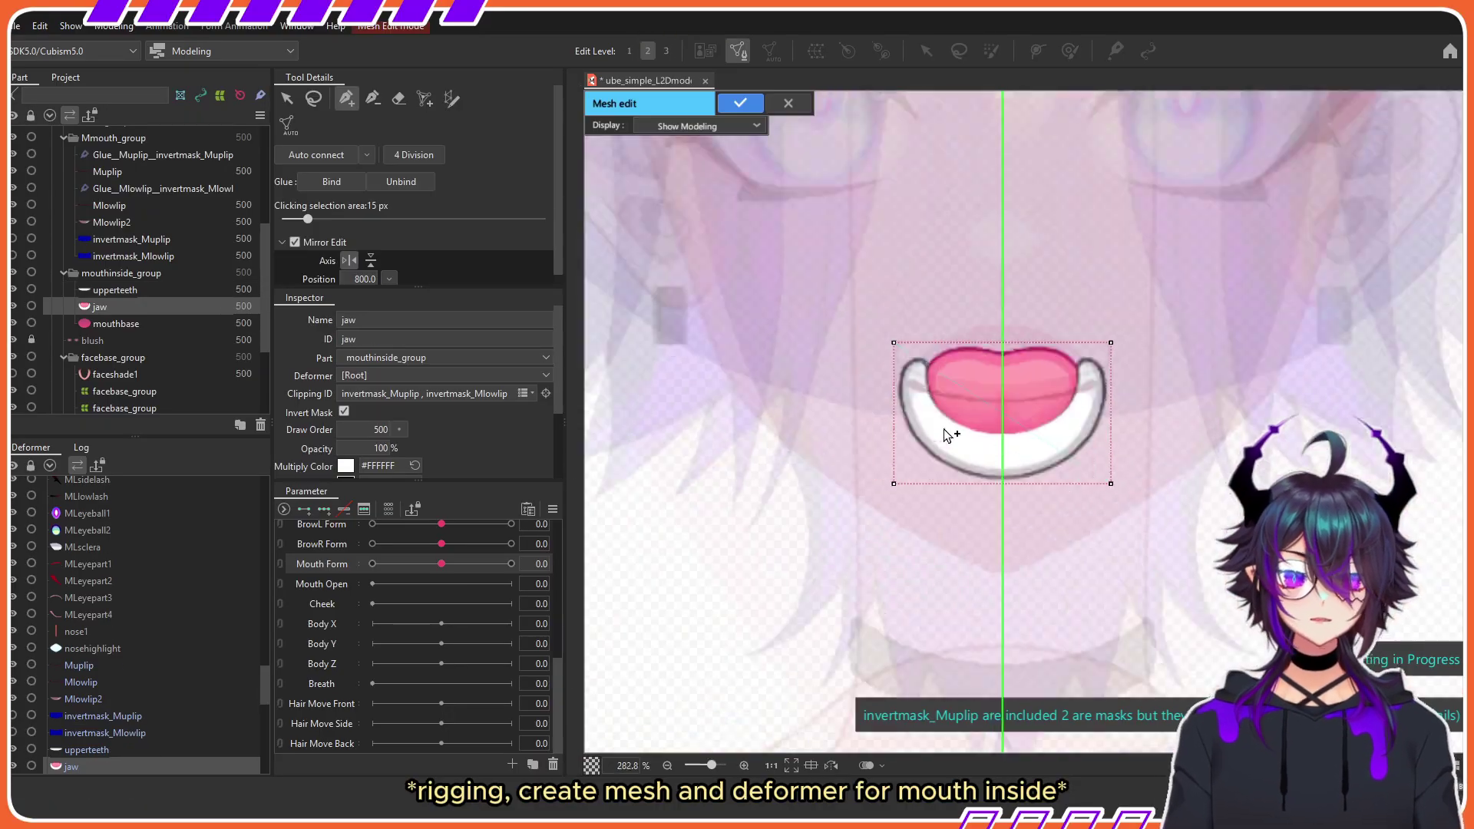
pyautogui.click(288, 125)
pyautogui.click(395, 143)
pyautogui.click(346, 219)
pyautogui.press('Escape')
pyautogui.scroll(1, 898, 323)
pyautogui.click(1003, 509)
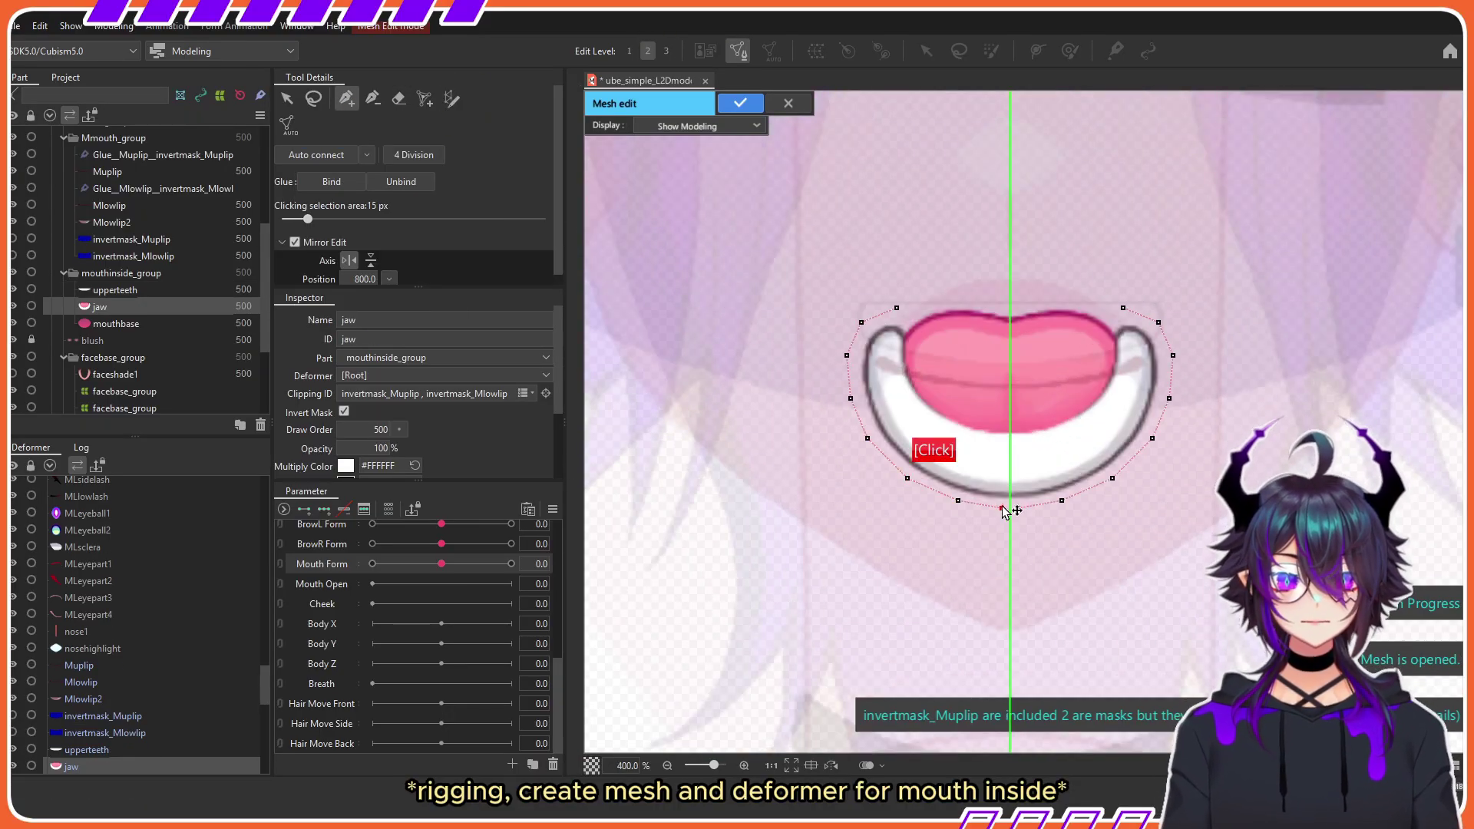
pyautogui.click(1009, 434)
pyautogui.click(1014, 338)
pyautogui.click(741, 103)
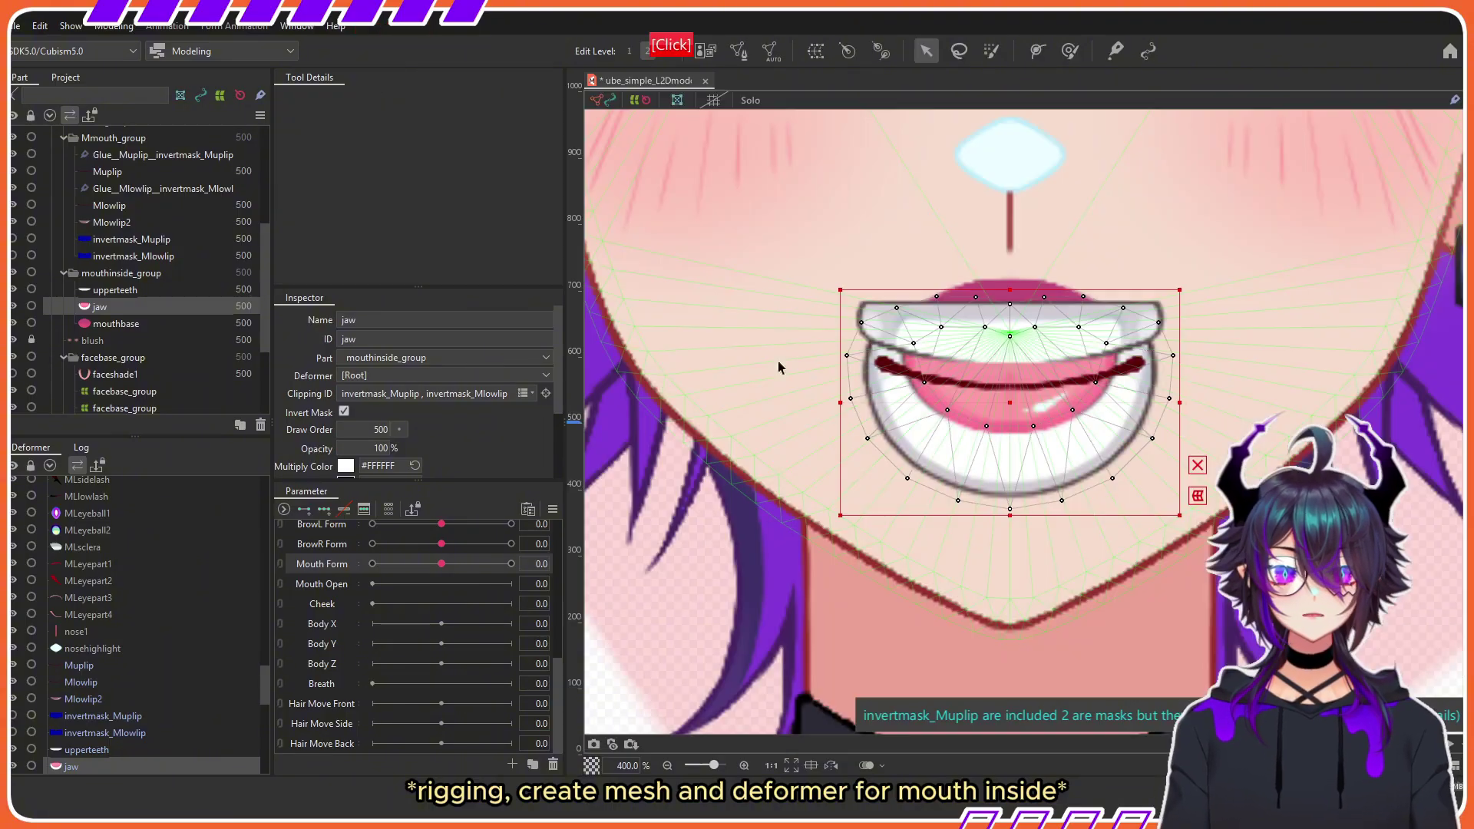
# Step: Replace the mouthbase mesh with a mirrored ring of vertices around a centre point, auto-connect it and apply it
pyautogui.click(116, 324)
pyautogui.hotkey('ctrl', 'e')
pyautogui.press('Delete')
pyautogui.click(996, 269)
pyautogui.click(954, 272)
pyautogui.click(910, 293)
pyautogui.click(1009, 497)
pyautogui.click(1010, 374)
pyautogui.click(317, 154)
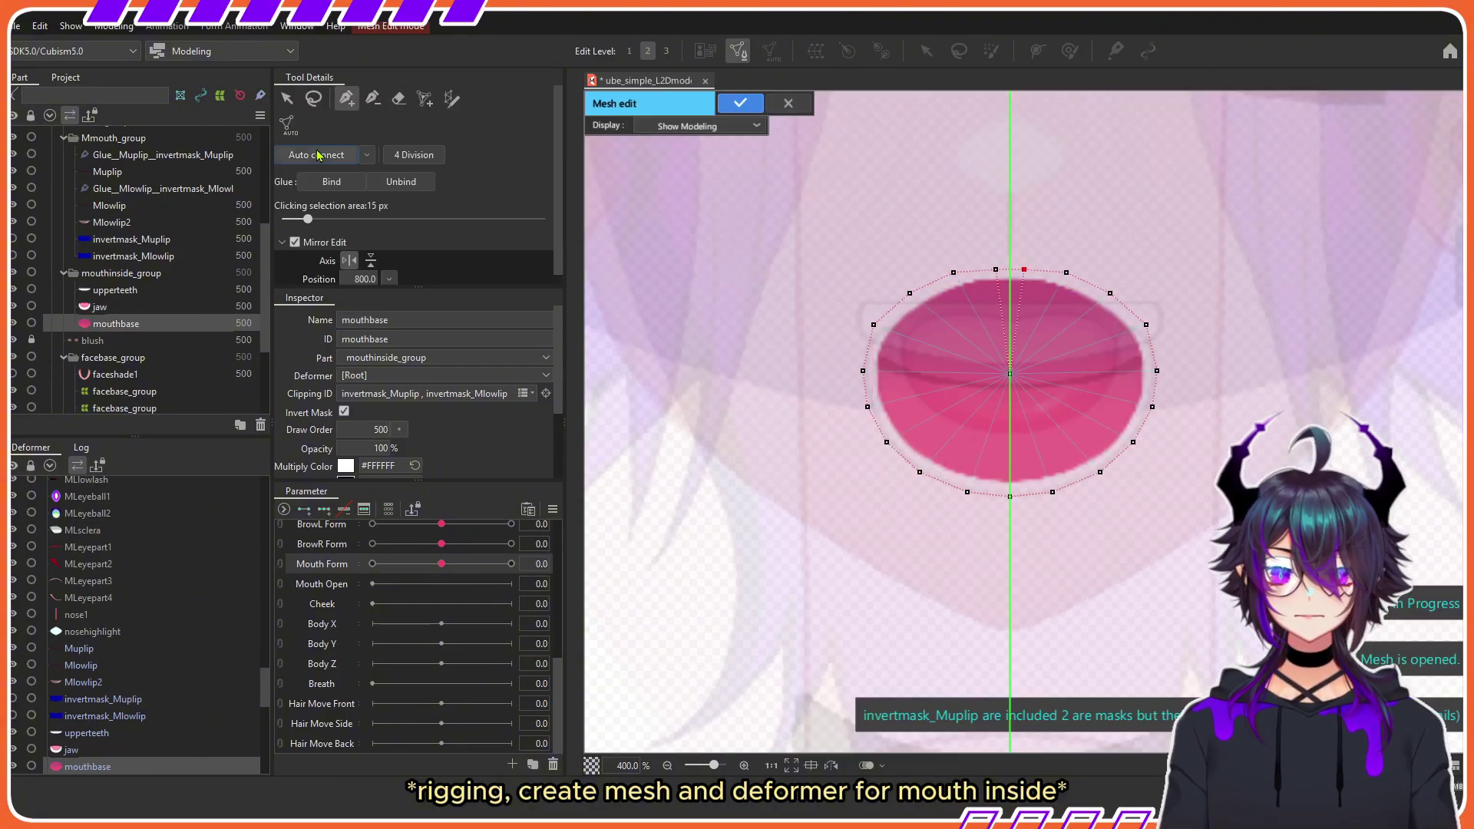
pyautogui.click(741, 104)
# Step: Create separate warp deformers for mouthbase, jaw and upperteeth
pyautogui.click(816, 51)
pyautogui.click(811, 368)
pyautogui.click(100, 307)
pyautogui.click(816, 51)
pyautogui.click(811, 368)
pyautogui.click(115, 290)
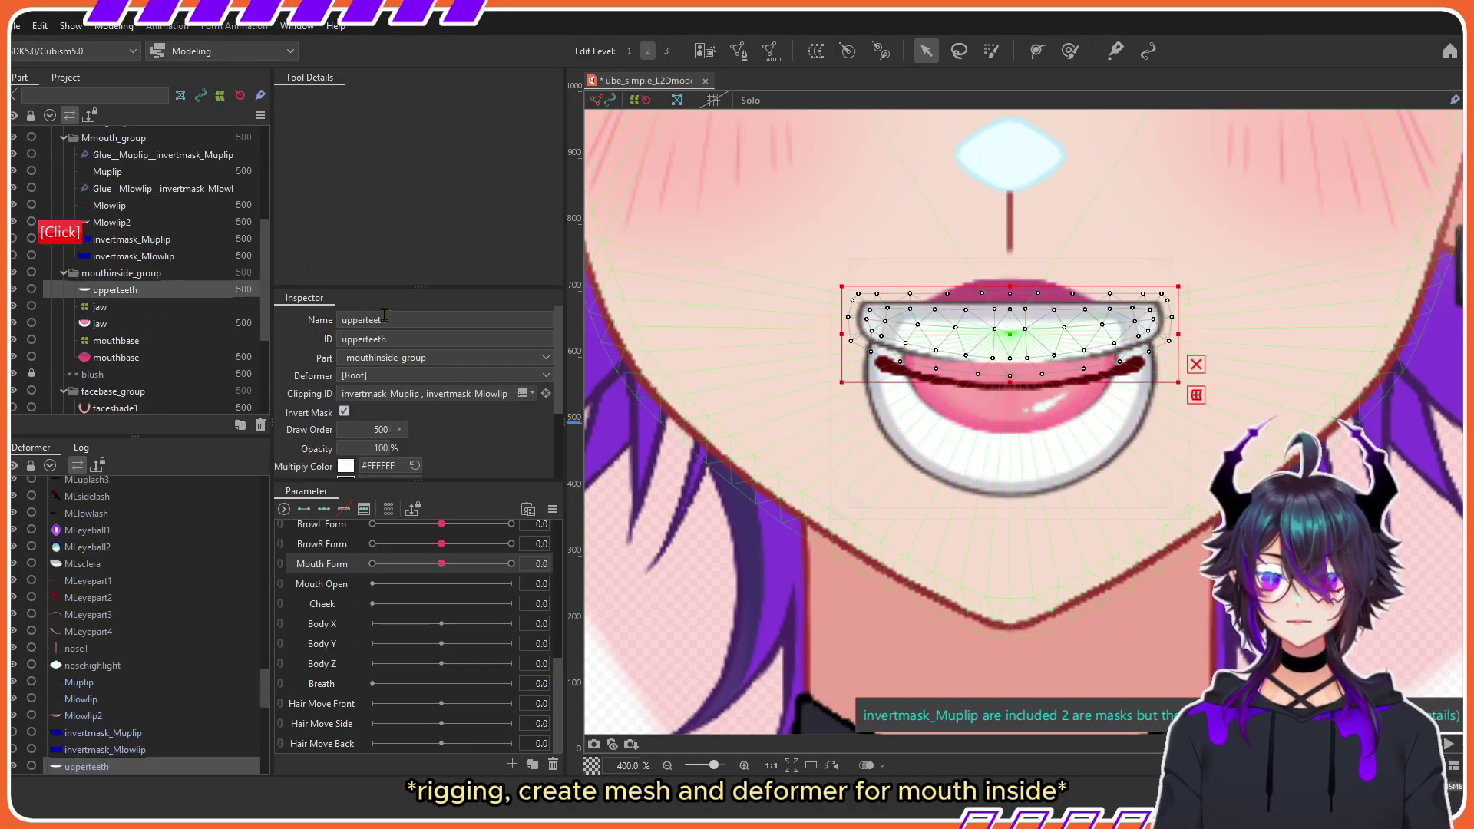
pyautogui.click(881, 50)
pyautogui.click(813, 366)
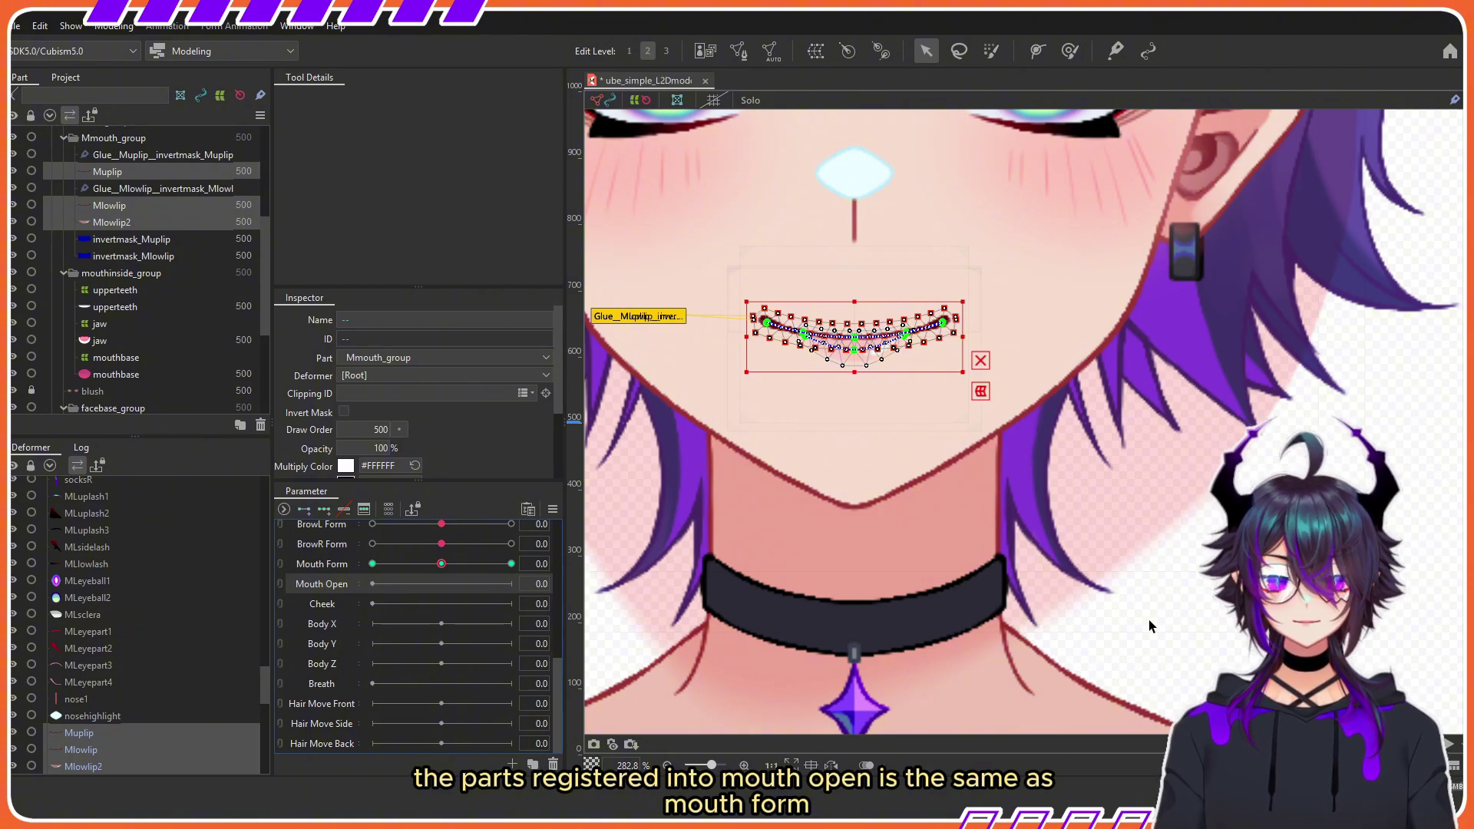
# Step: Select the parts keyed to Mouth Form, key them on Mouth Open and combine the two parameters
pyautogui.click(447, 563)
pyautogui.rightClick(507, 564)
pyautogui.moveTo(592, 565)
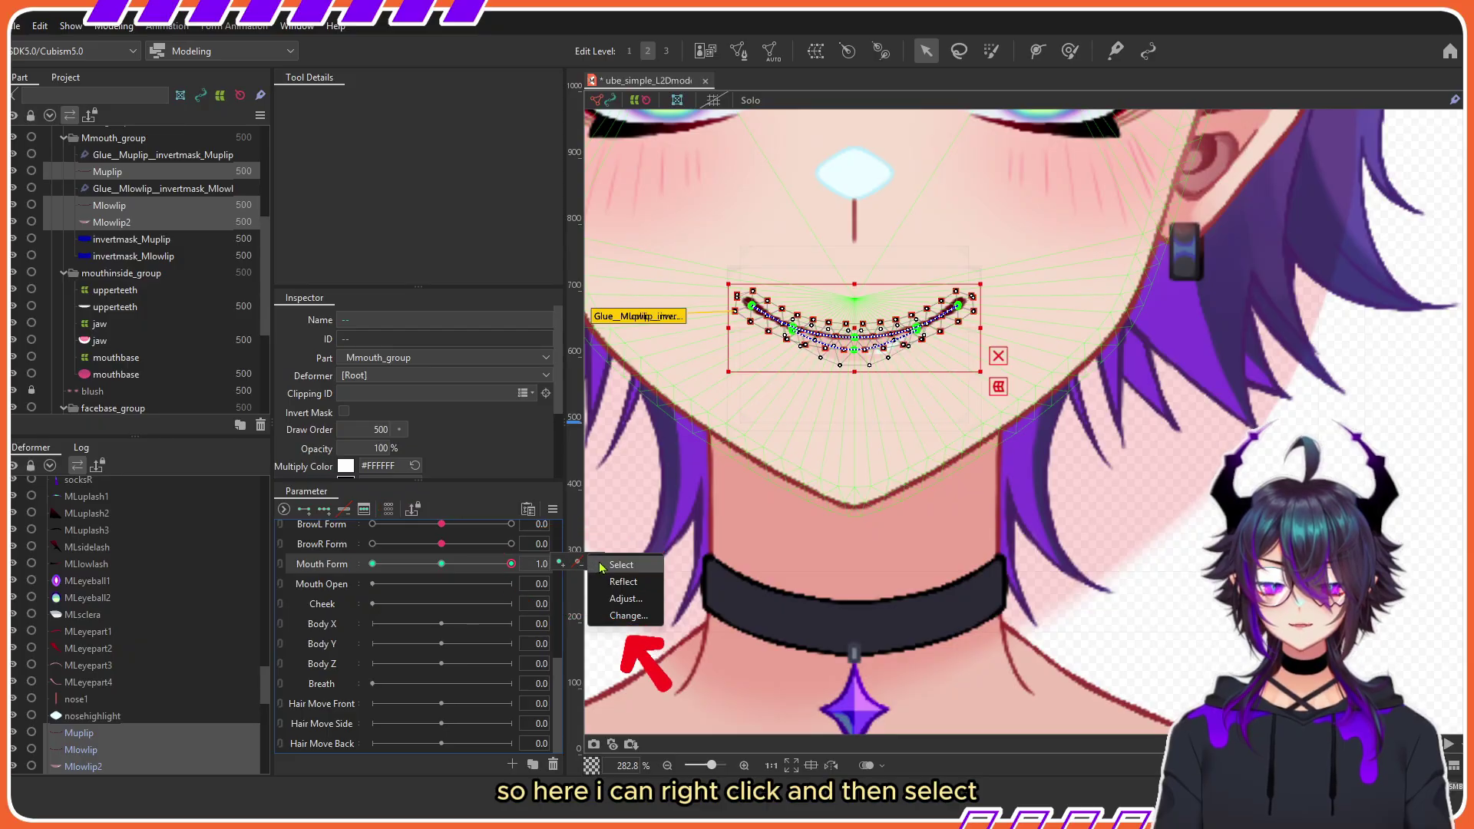
pyautogui.click(375, 585)
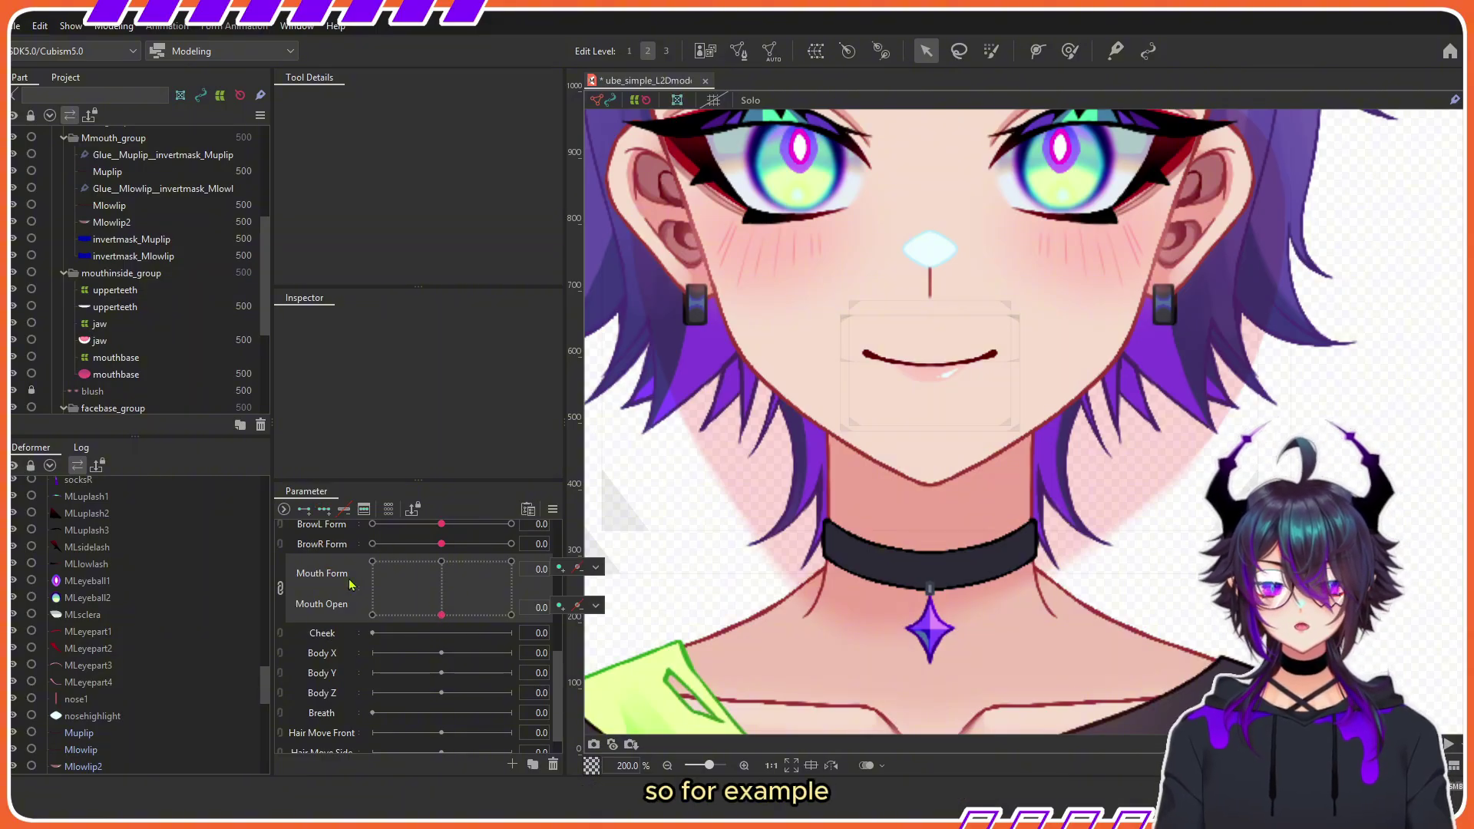
# Step: Set Mouth Open to 1.0 and compare the o, a and u mouth guides with the Mouth Form positions
pyautogui.click(449, 569)
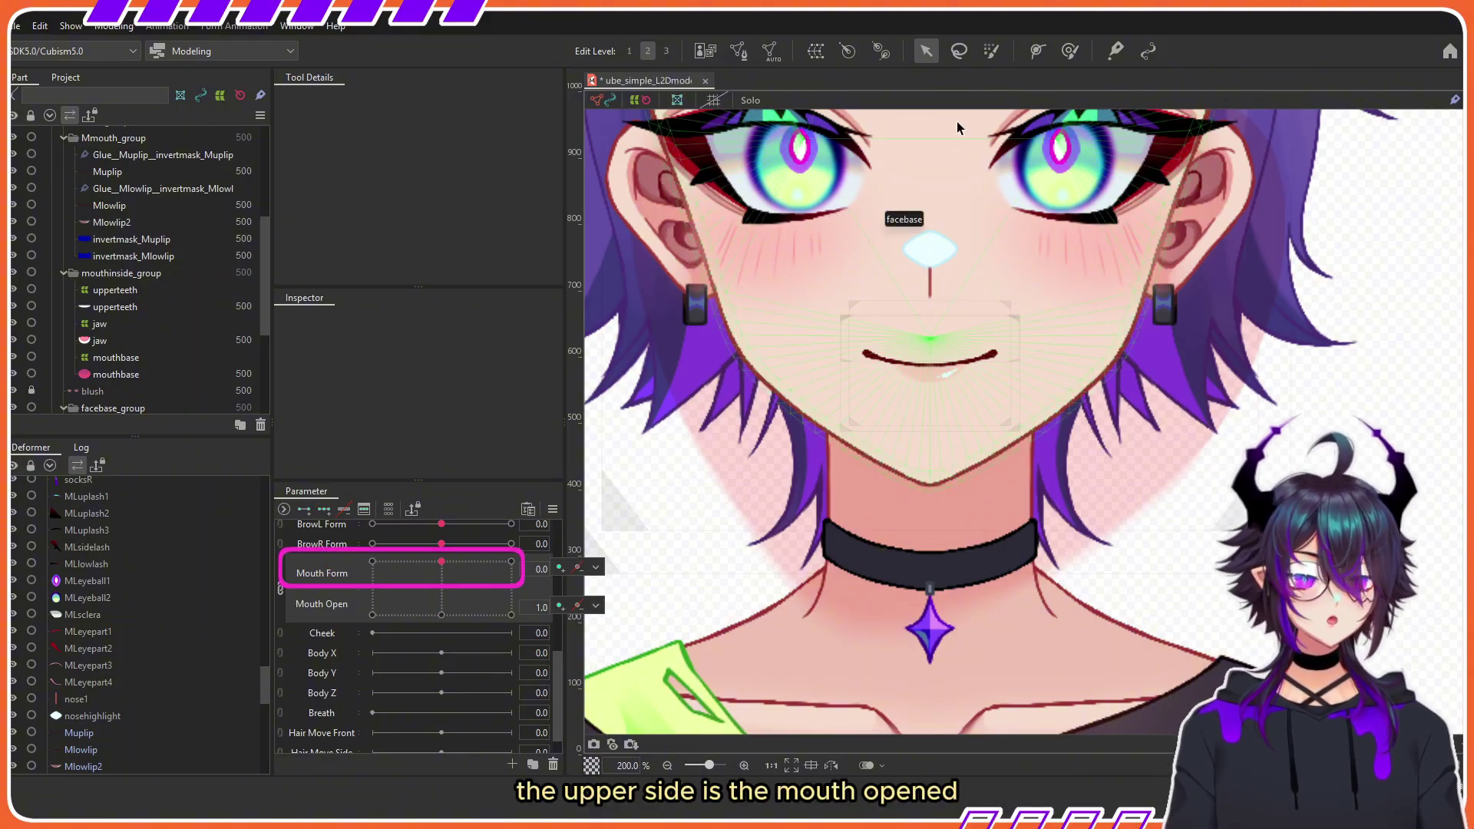
pyautogui.click(596, 567)
pyautogui.scroll(5, 87, 243)
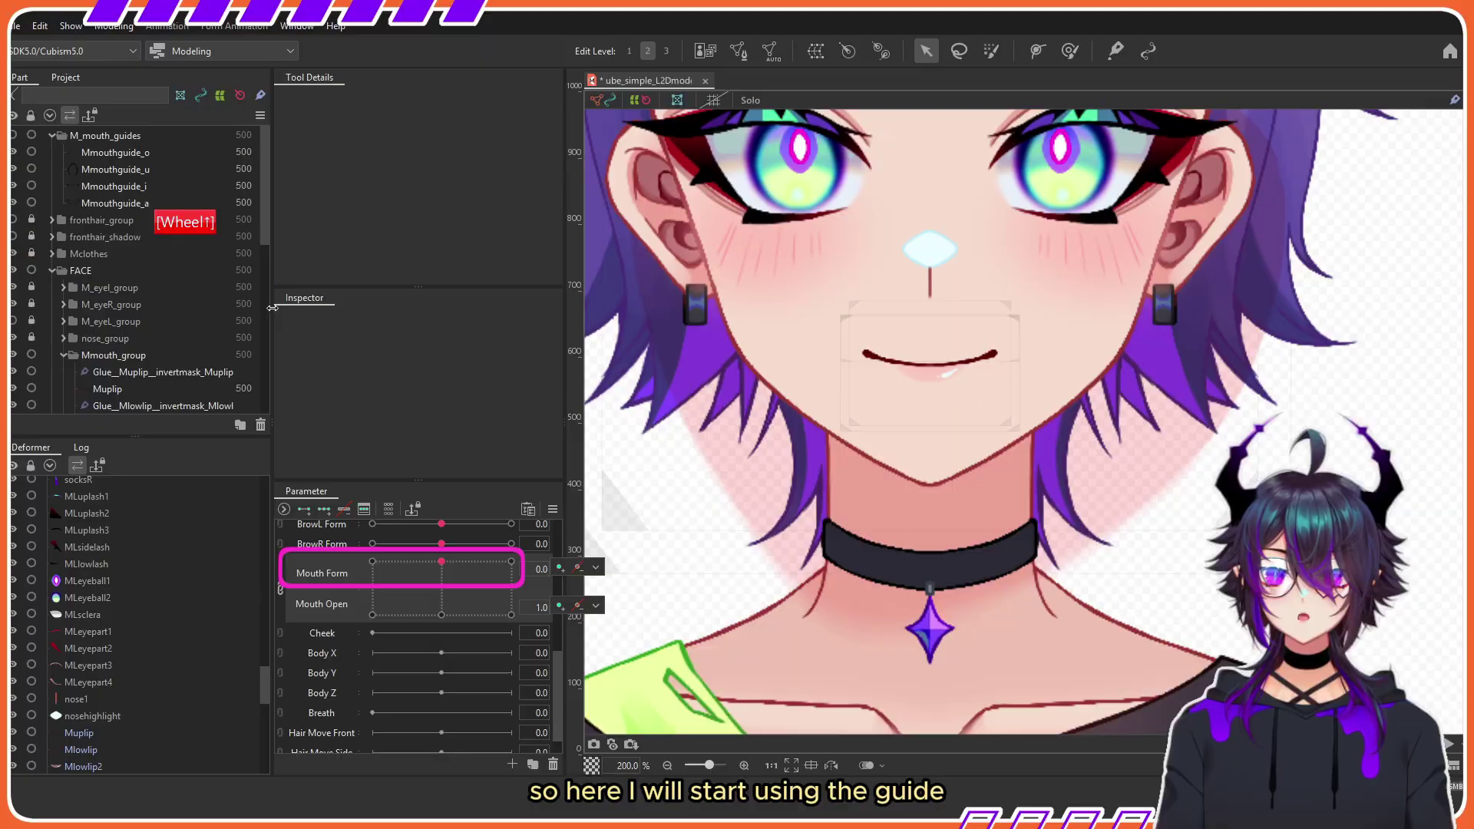
pyautogui.click(12, 158)
pyautogui.moveTo(12, 154); pyautogui.dragTo(12, 197)
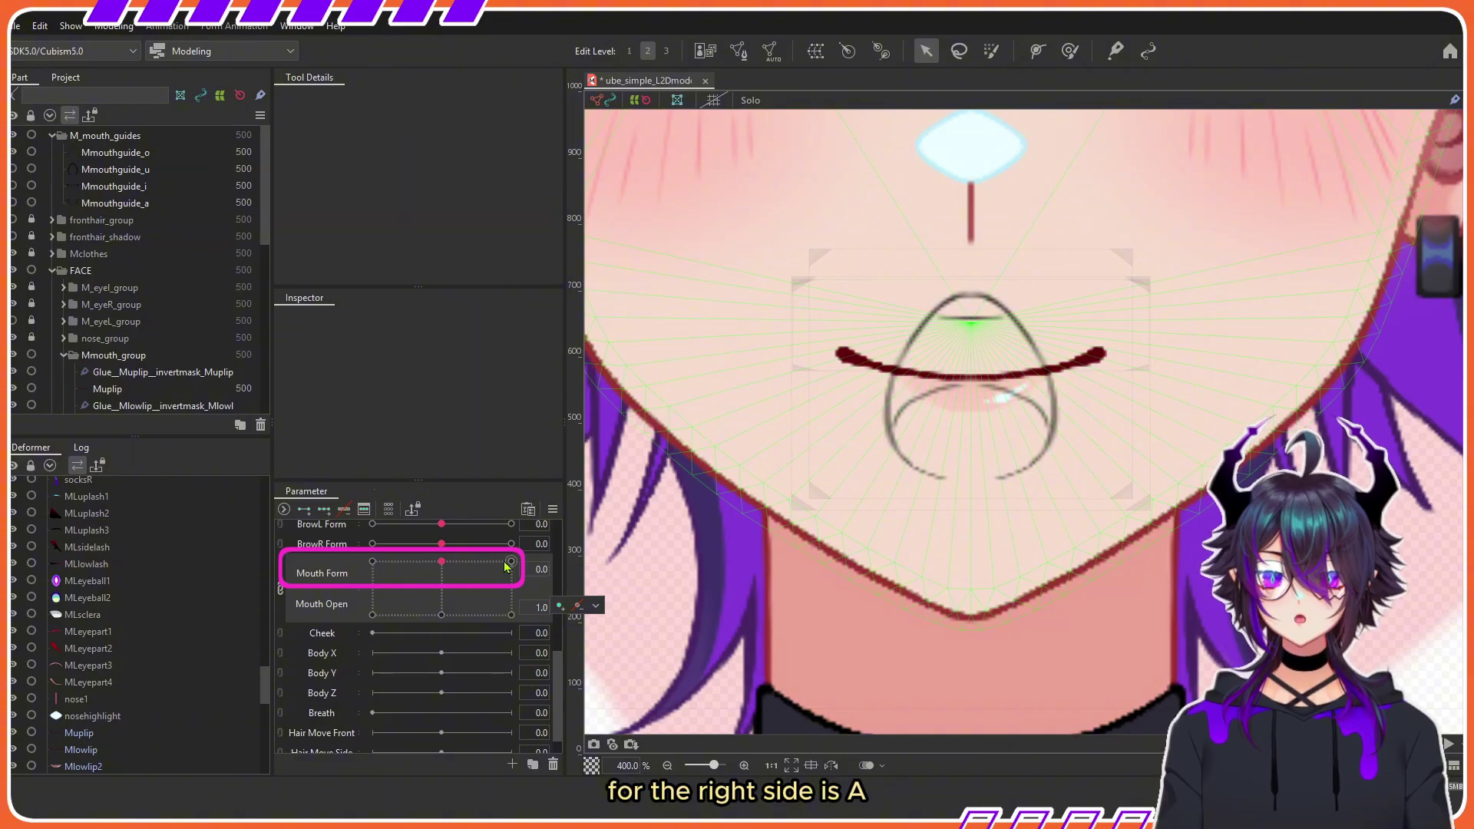
pyautogui.click(510, 563)
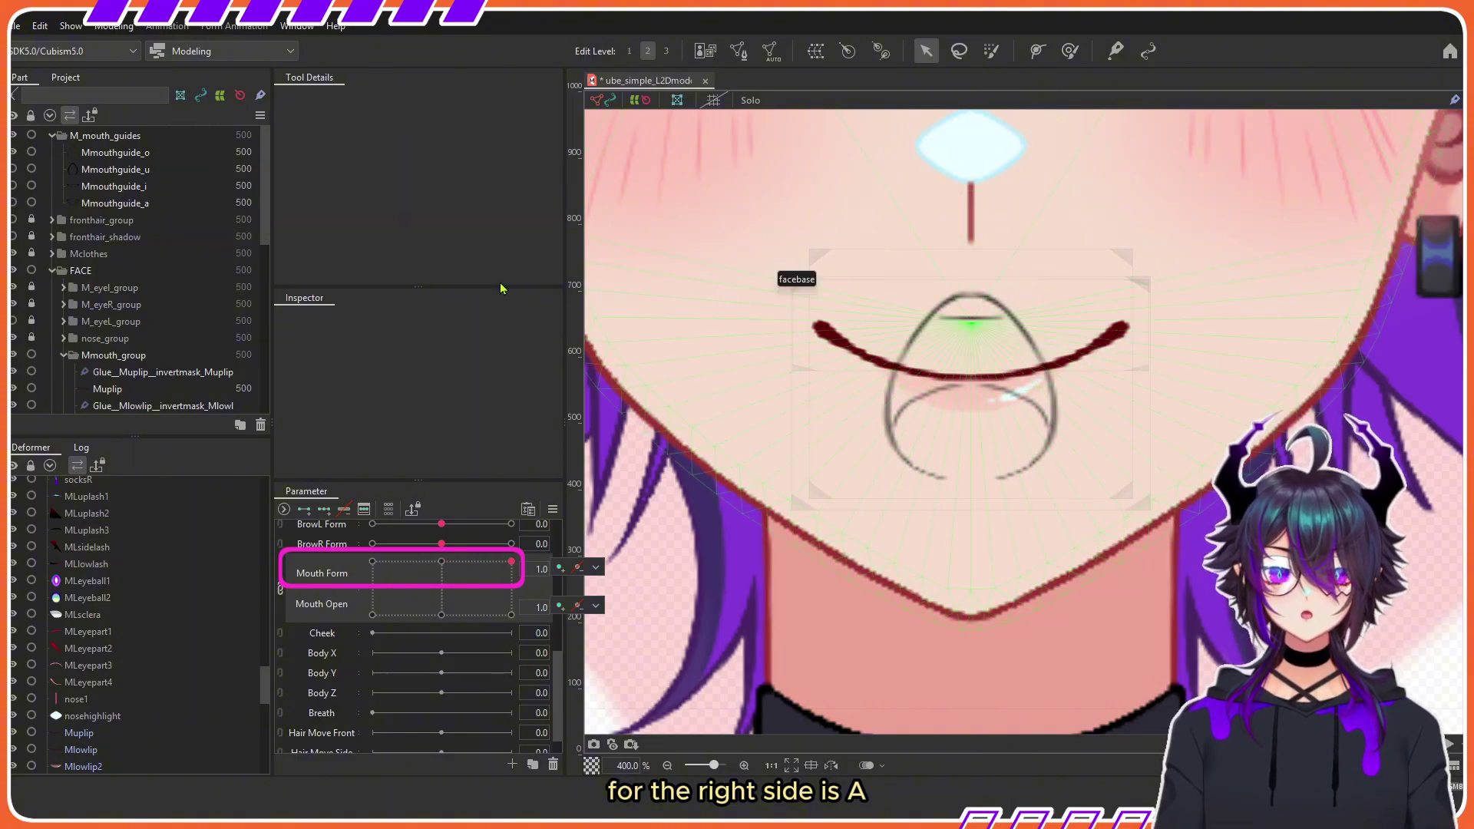
pyautogui.click(13, 152)
pyautogui.click(13, 202)
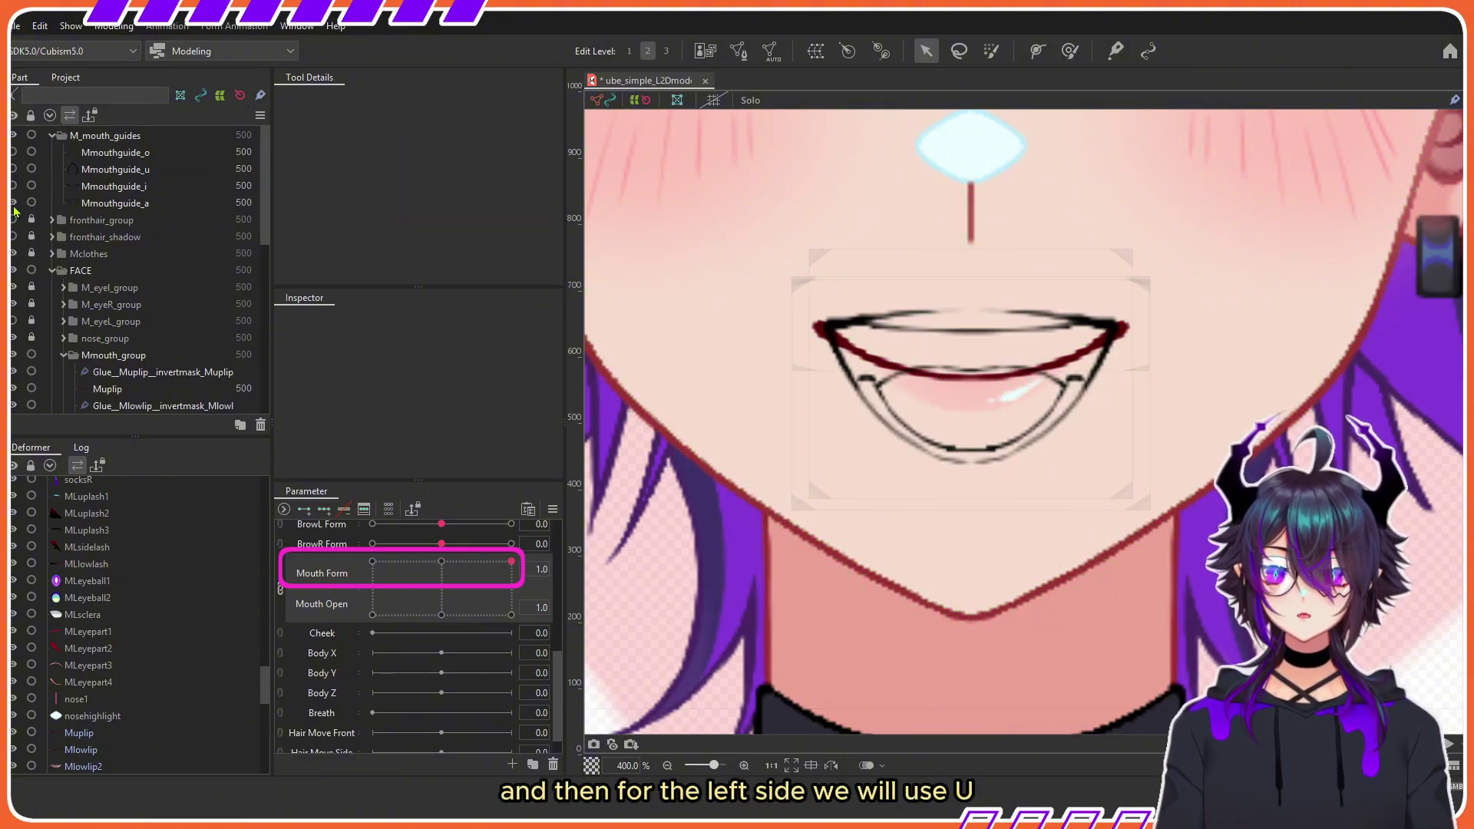
pyautogui.click(13, 203)
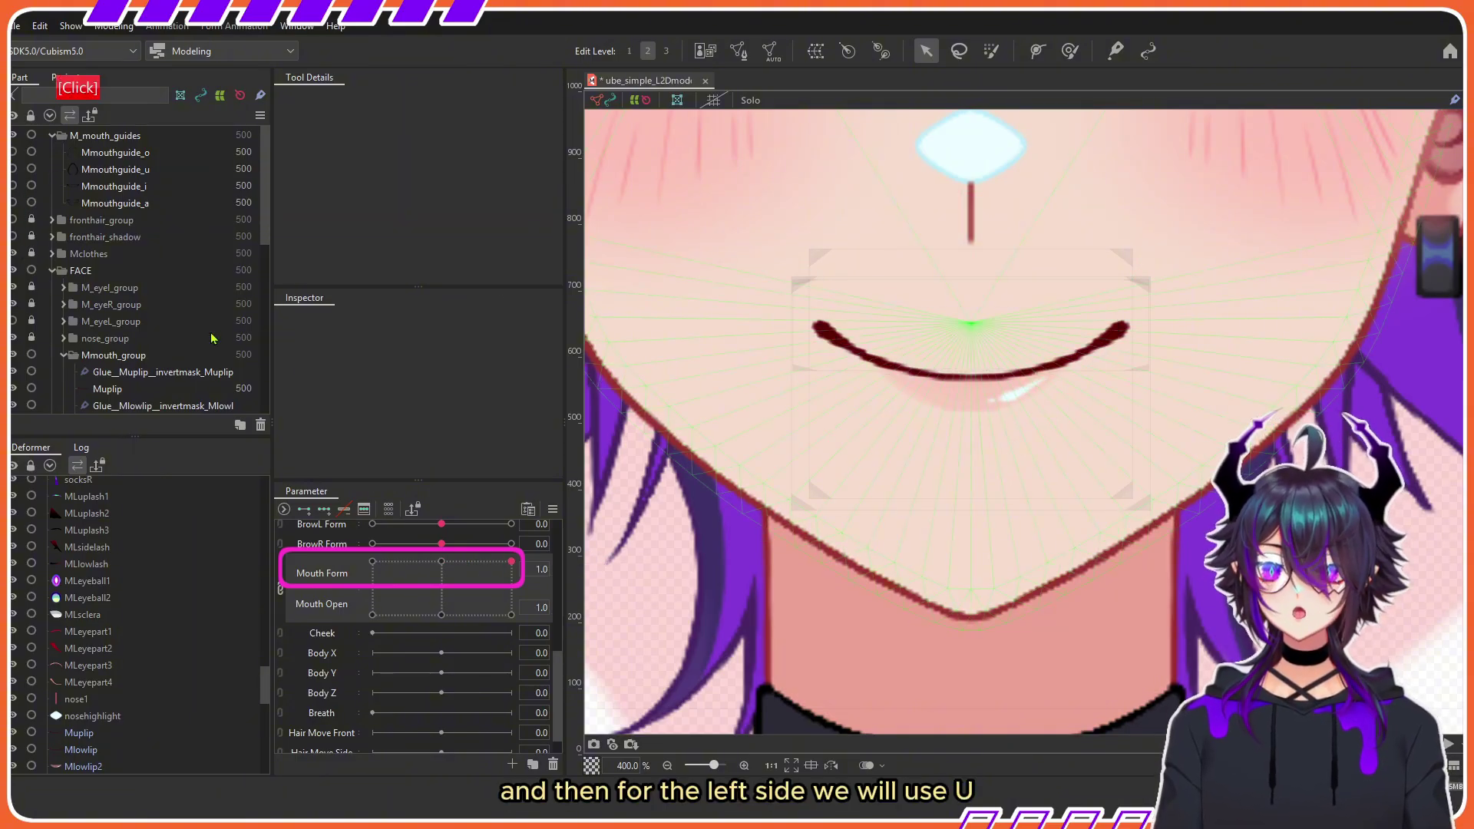
pyautogui.click(13, 169)
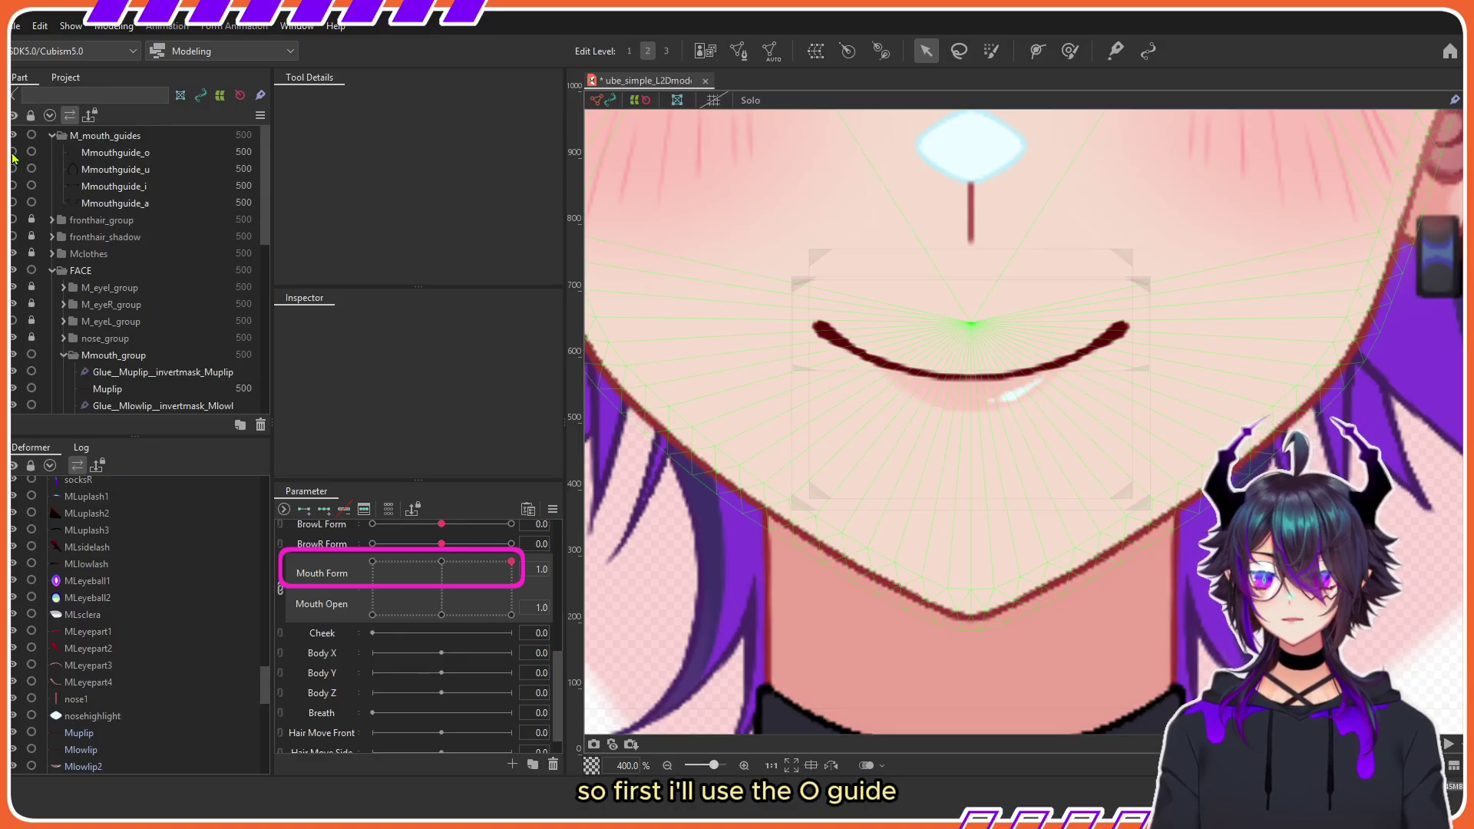
# Step: Show the o guide, move the lower lip down and bend the upper lip into the guide's arch at Mouth Open 1.0
pyautogui.click(13, 152)
pyautogui.click(1109, 334)
pyautogui.scroll(2, 1062, 289)
pyautogui.click(883, 410)
pyautogui.moveTo(934, 414); pyautogui.dragTo(940, 579)
pyautogui.click(718, 339)
pyautogui.moveTo(1141, 351); pyautogui.dragTo(1106, 442)
pyautogui.scroll(2, 994, 441)
# Step: Pull the lower lip line's corners inward and up to form the rounded bottom of the o guide
pyautogui.click(607, 508)
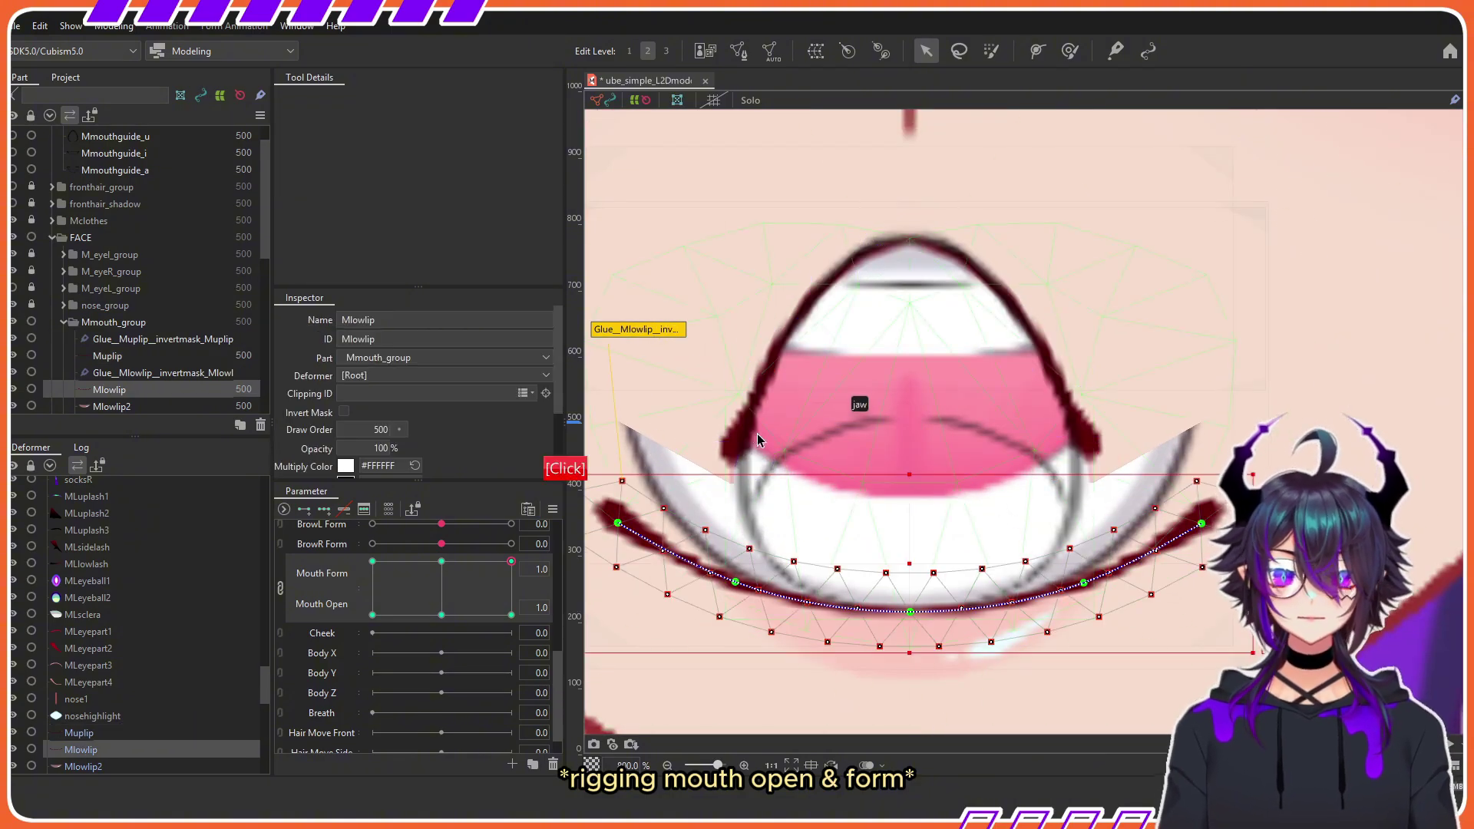
pyautogui.click(757, 435)
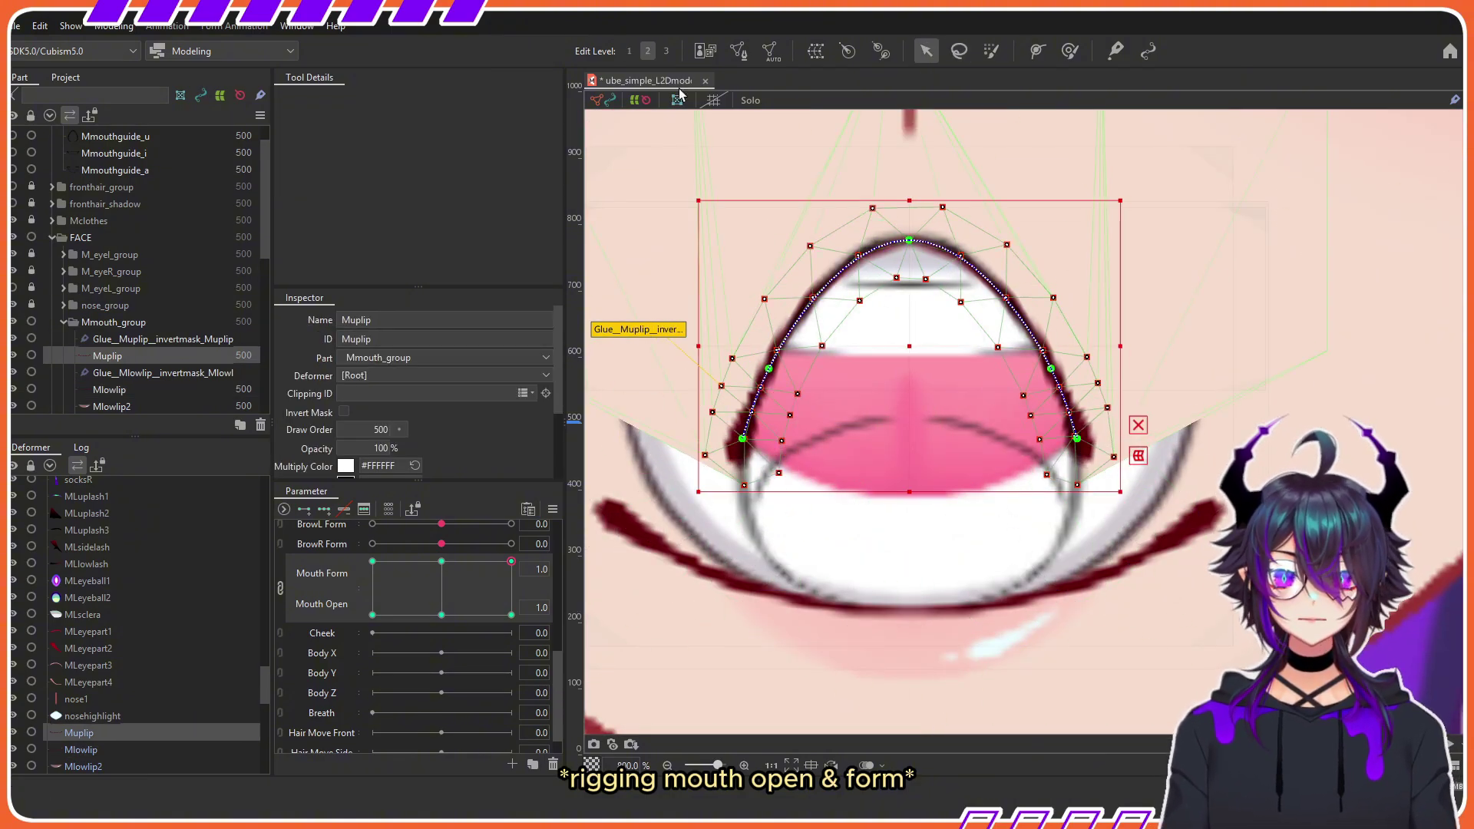
pyautogui.scroll(-2, 1050, 402)
pyautogui.click(1122, 501)
pyautogui.moveTo(1190, 449); pyautogui.dragTo(710, 538)
pyautogui.moveTo(1174, 499); pyautogui.dragTo(1075, 489)
pyautogui.moveTo(949, 475); pyautogui.dragTo(946, 455)
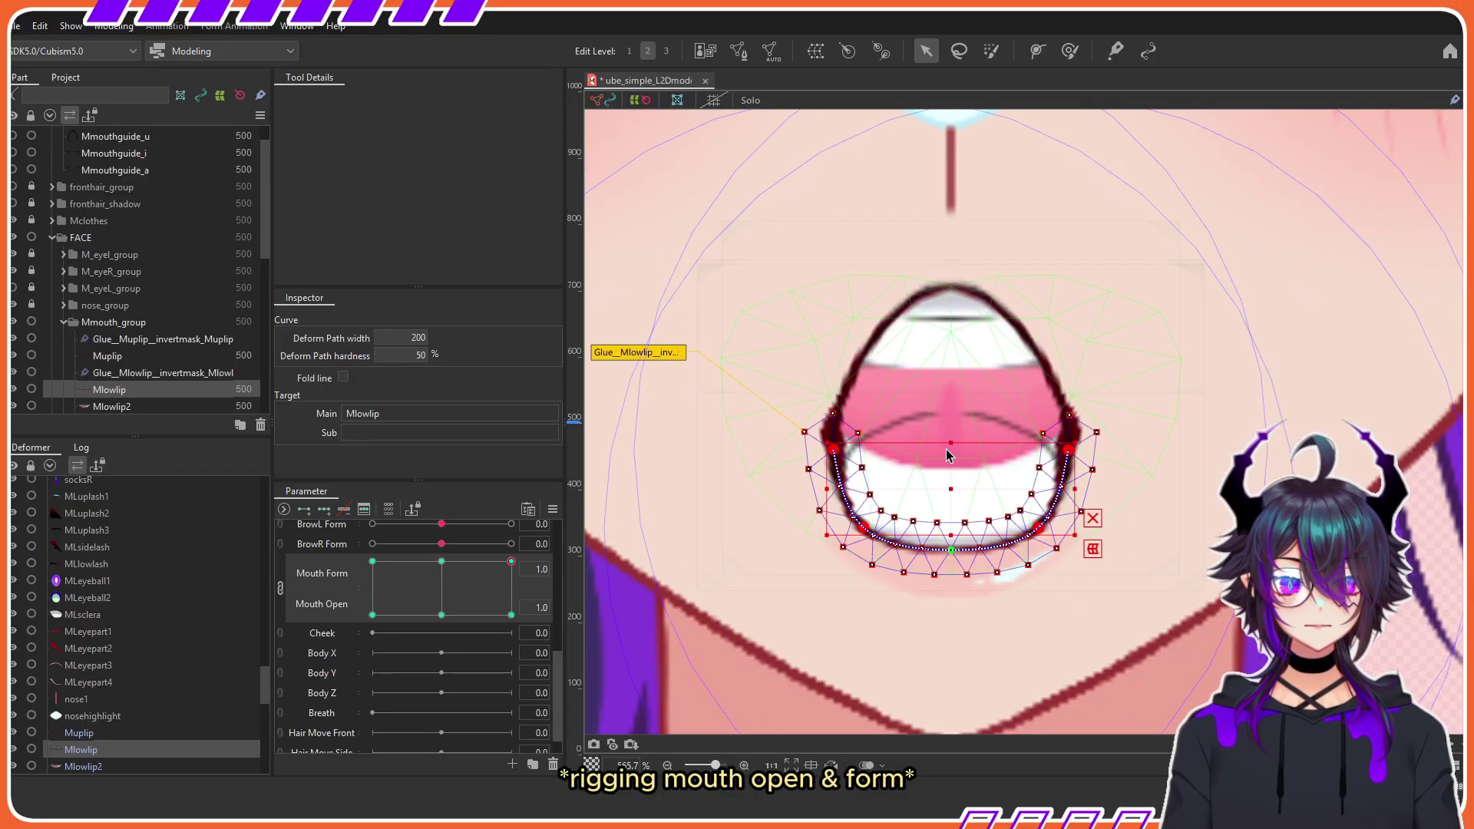
pyautogui.moveTo(1075, 489); pyautogui.dragTo(1072, 490)
pyautogui.click(610, 485)
# Step: Adjust the end points of the upper lip line so they meet the lower lip at both corners of the o shape
pyautogui.scroll(2, 819, 444)
pyautogui.click(843, 516)
pyautogui.click(840, 456)
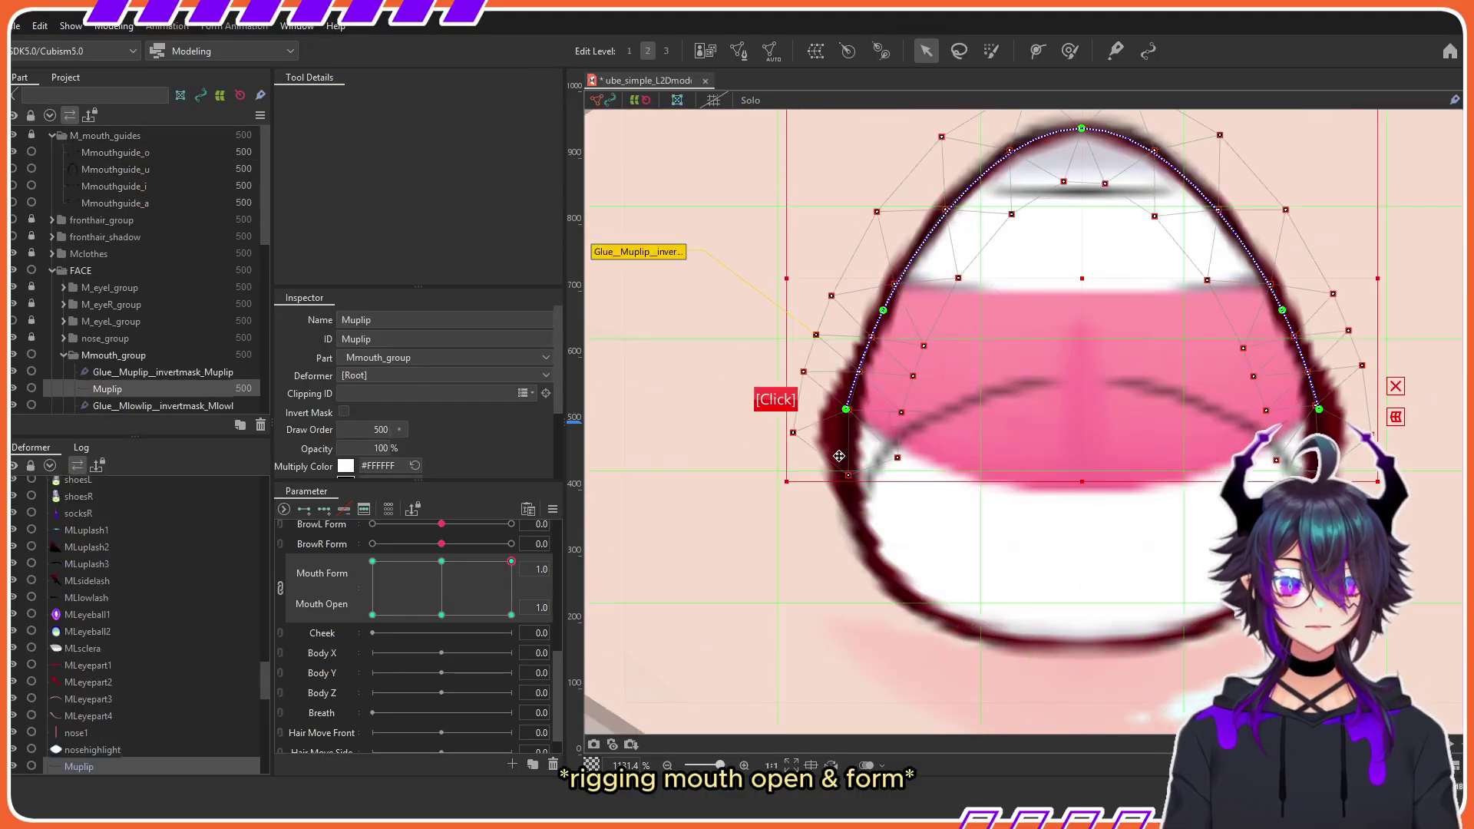
pyautogui.click(841, 461)
pyautogui.click(1323, 396)
pyautogui.click(1327, 449)
pyautogui.click(672, 269)
# Step: Draw the ends of Mlowlip2 inward so it follows the underside of the o-shaped lower lip
pyautogui.scroll(1, 672, 268)
pyautogui.click(872, 418)
pyautogui.click(883, 467)
pyautogui.moveTo(844, 476); pyautogui.dragTo(858, 471)
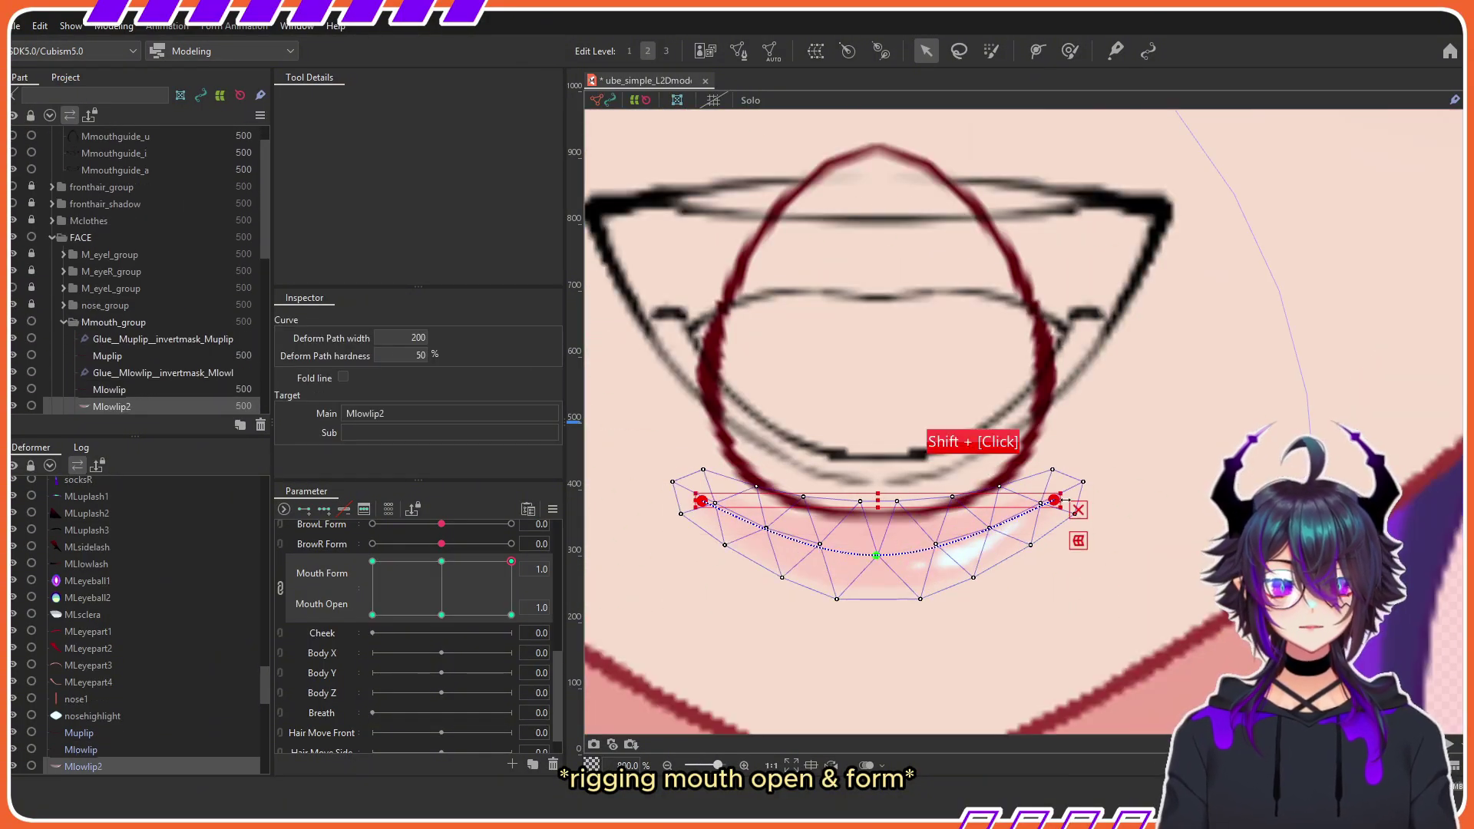
pyautogui.moveTo(889, 494); pyautogui.dragTo(823, 411)
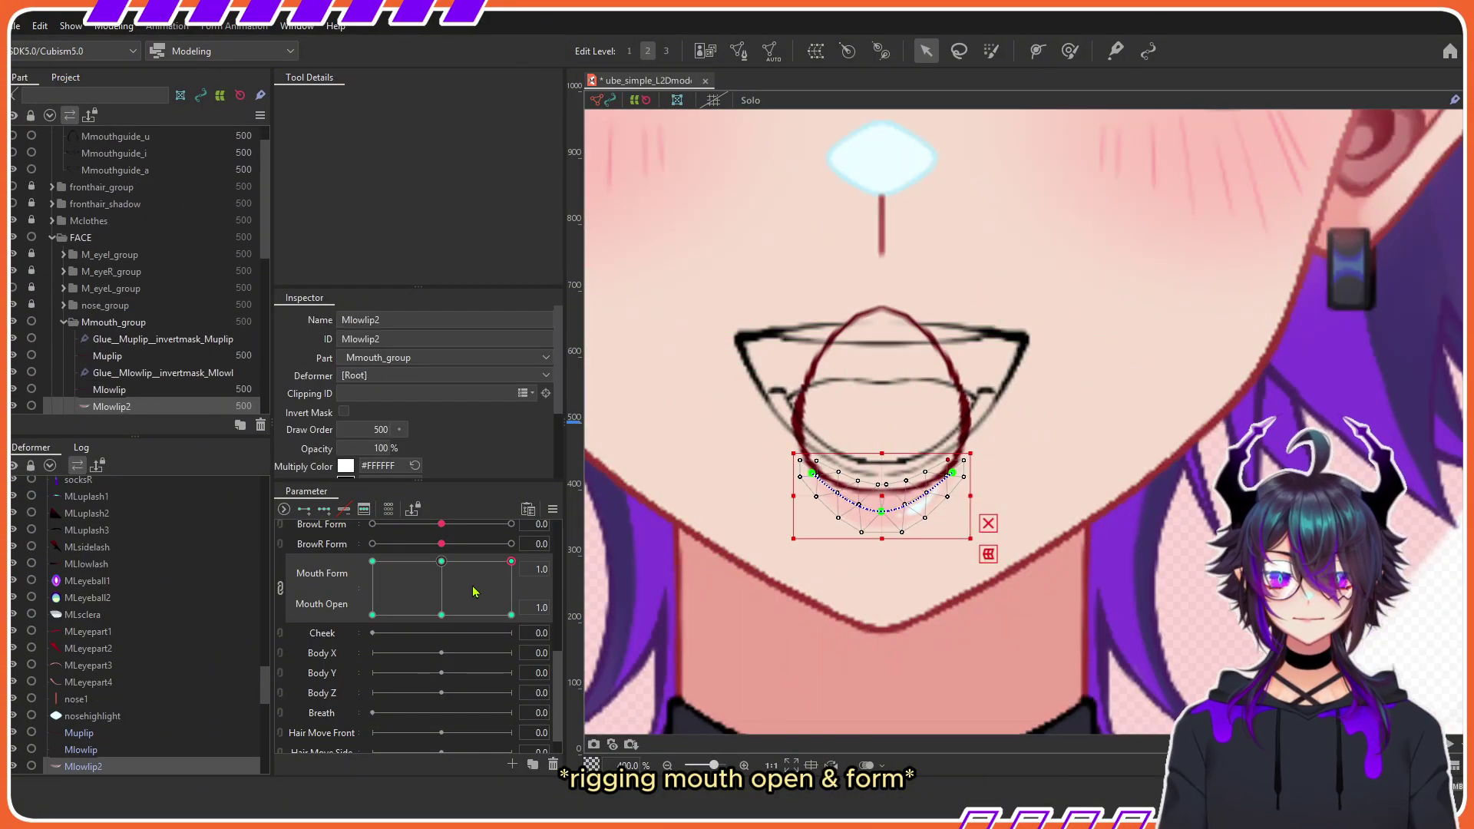
# Step: Copy the lips' keyform from Mouth Form 1.0, Mouth Open 0.0 and paste it at Mouth Form 1.0, Mouth Open 1.0
pyautogui.keyDown('shift'); pyautogui.click(882, 309); pyautogui.keyUp('shift')
pyautogui.keyDown('shift'); pyautogui.click(882, 490); pyautogui.keyUp('shift')
pyautogui.click(511, 615)
pyautogui.hotkey('ctrl', 'c')
pyautogui.click(511, 561)
pyautogui.hotkey('ctrl', 'v')
# Step: Lock the invertmask meshes and lower the upper lip's corners onto the a guide at Mouth Form 1.0, Mouth Open 1.0
pyautogui.scroll(1, 136, 212)
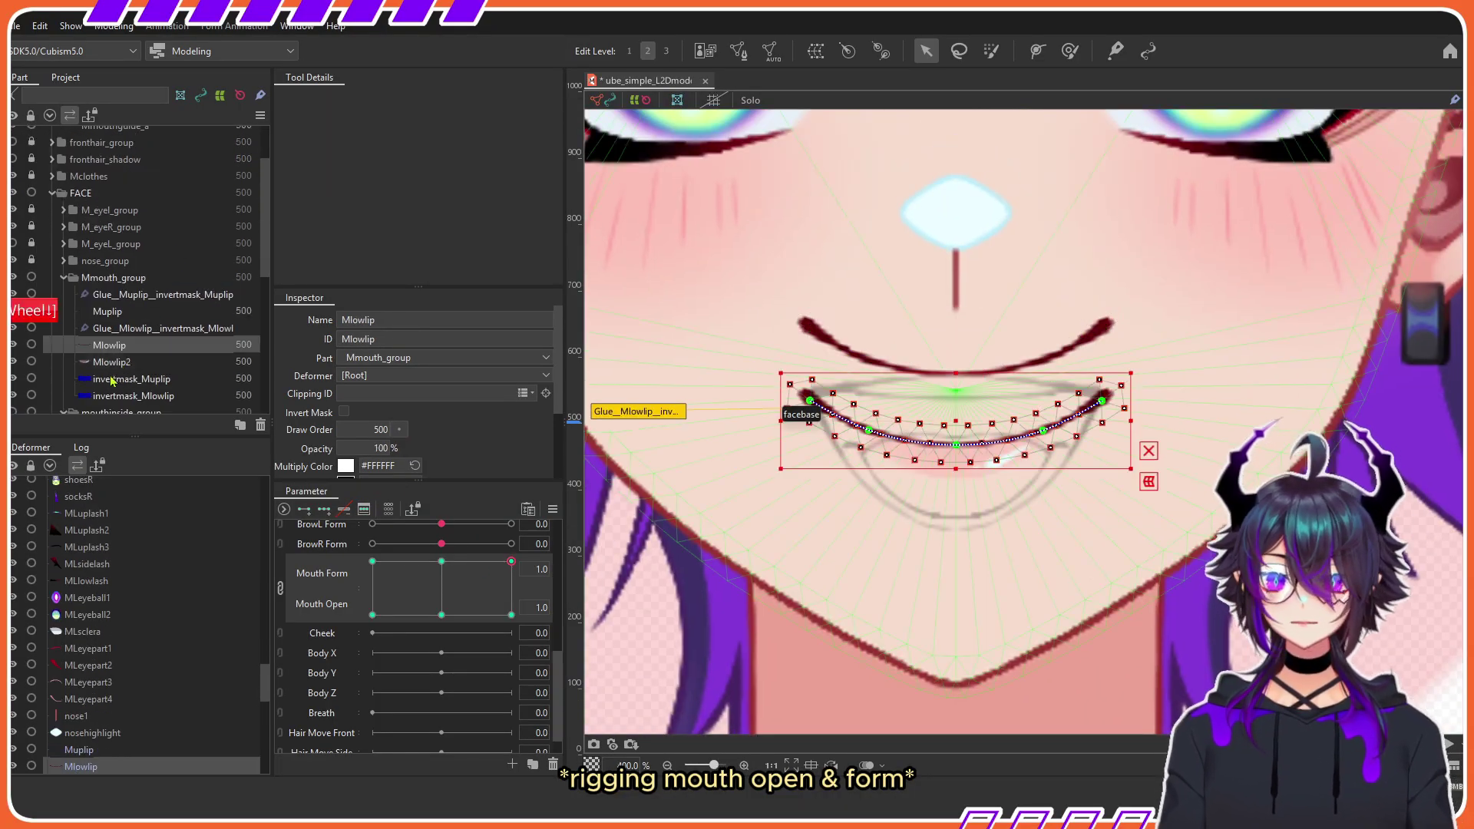
pyautogui.scroll(3, 965, 394)
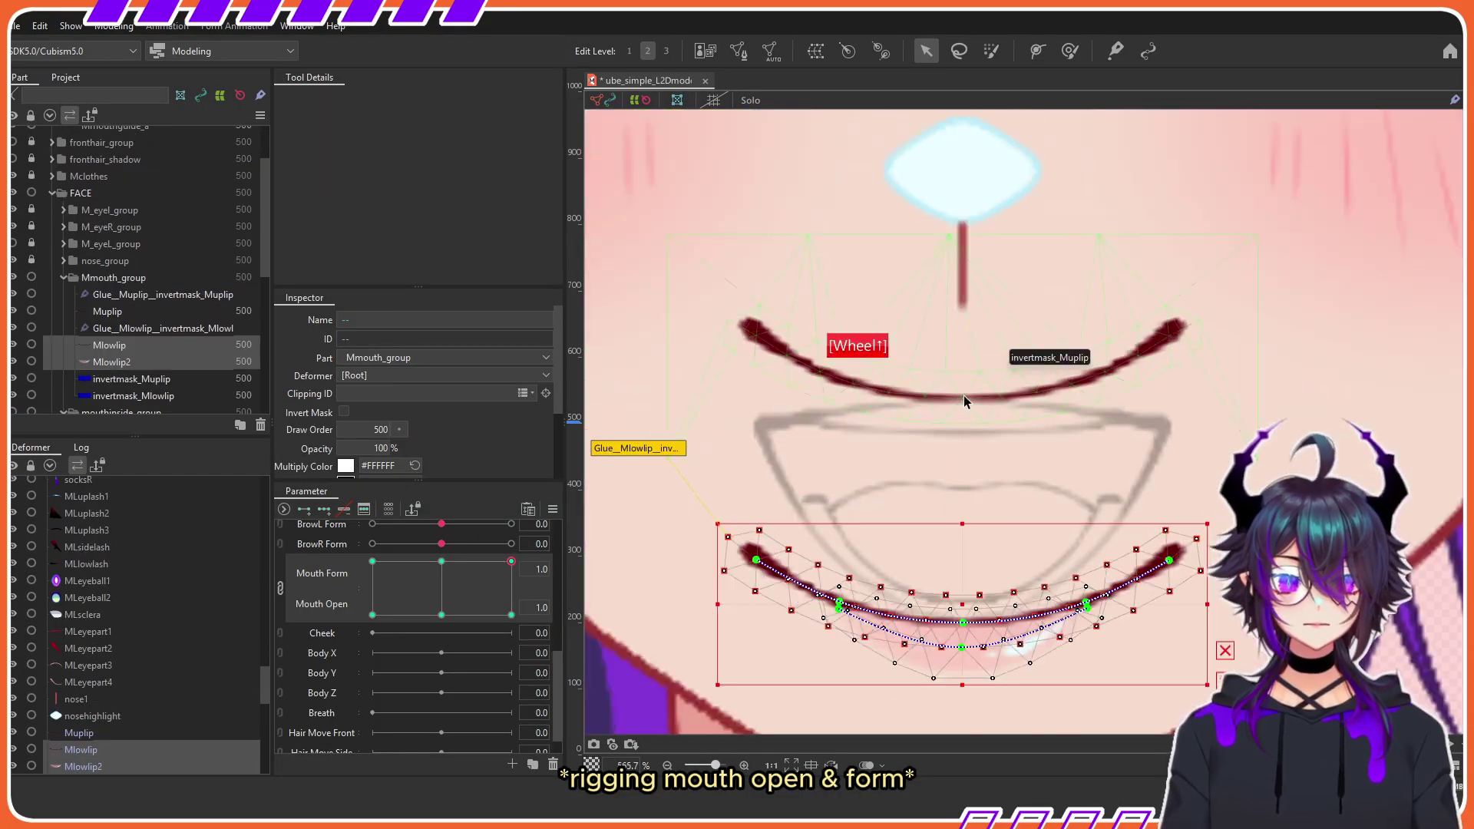
pyautogui.click(964, 394)
pyautogui.keyDown('shift'); pyautogui.click(134, 396); pyautogui.keyUp('shift')
pyautogui.click(32, 379)
pyautogui.click(803, 363)
pyautogui.click(755, 334)
pyautogui.moveTo(1168, 334); pyautogui.dragTo(1169, 422)
# Step: Raise the lower lip's corners along the a guide to join the upper lip, and fit Mlowlip2 beneath it
pyautogui.click(803, 588)
pyautogui.click(756, 560)
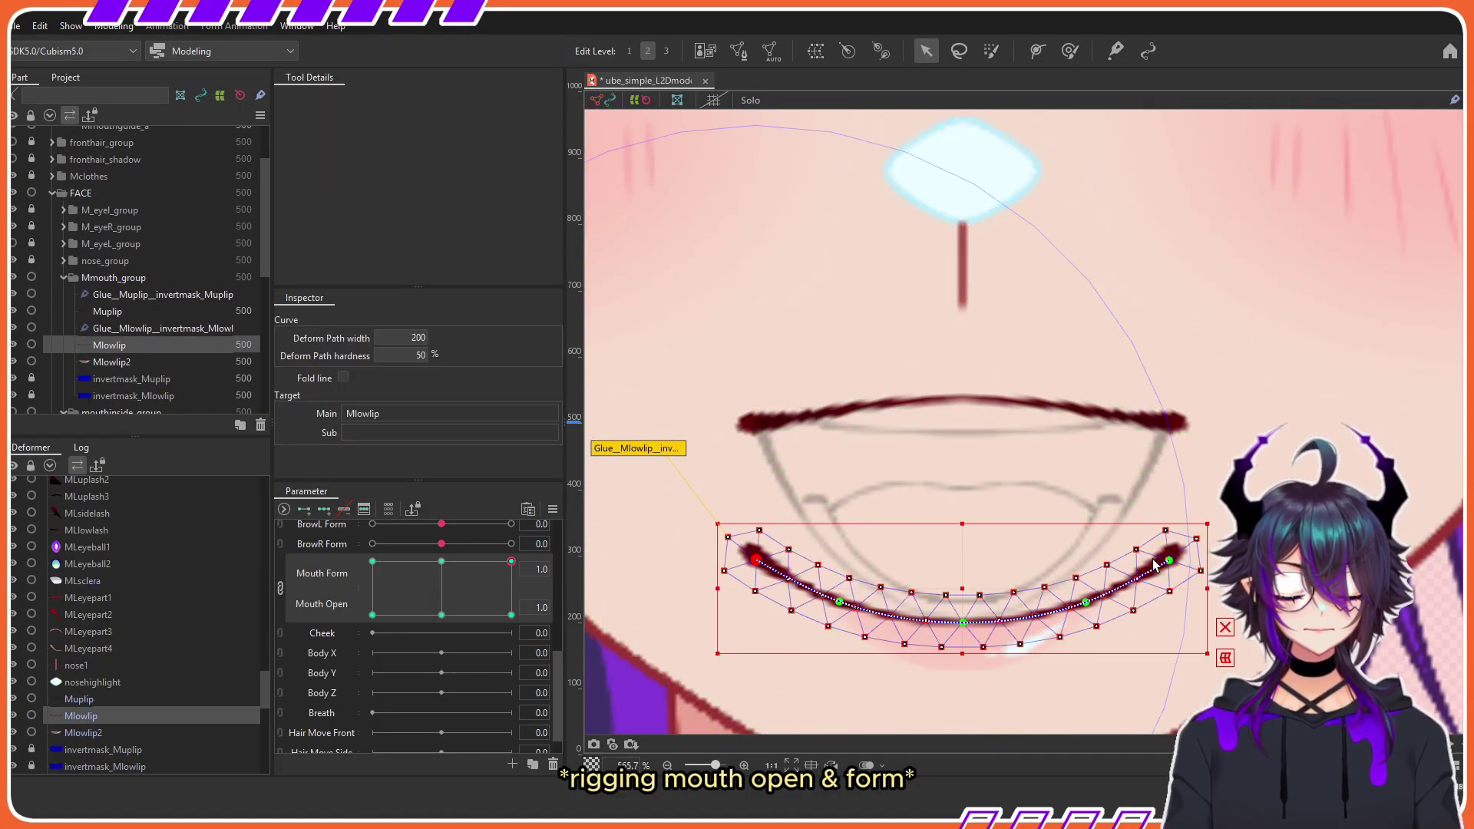
pyautogui.keyDown('shift'); pyautogui.click(1168, 561); pyautogui.keyUp('shift')
pyautogui.moveTo(1169, 561); pyautogui.dragTo(1141, 504)
pyautogui.moveTo(1086, 602); pyautogui.dragTo(1082, 548)
pyautogui.click(1152, 422)
pyautogui.moveTo(1169, 422); pyautogui.dragTo(1152, 423)
pyautogui.click(1087, 508)
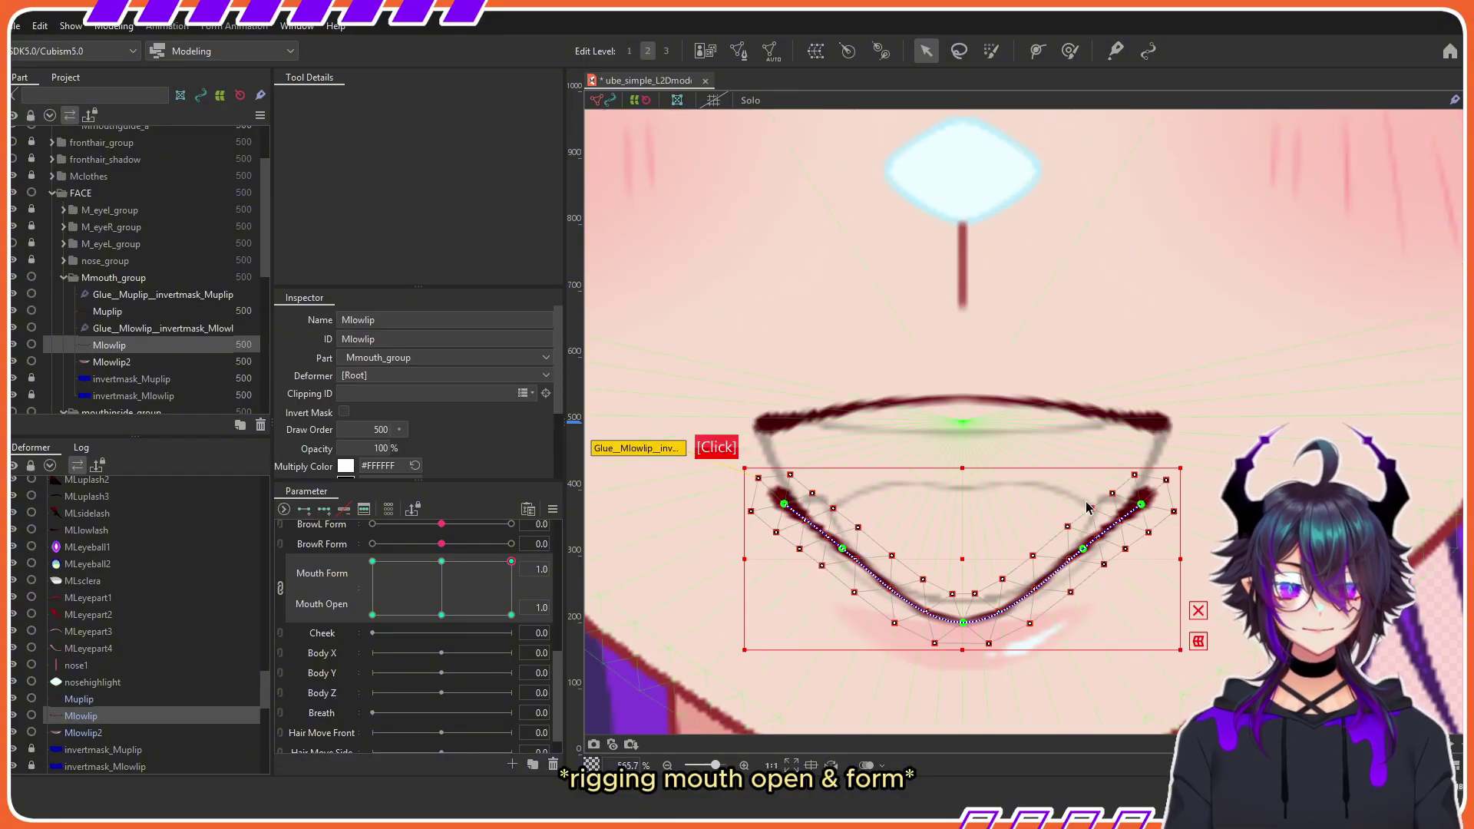
pyautogui.moveTo(1086, 507)
pyautogui.mouseDown()
pyautogui.moveTo(985, 388)
pyautogui.moveTo(1013, 492)
pyautogui.mouseUp()
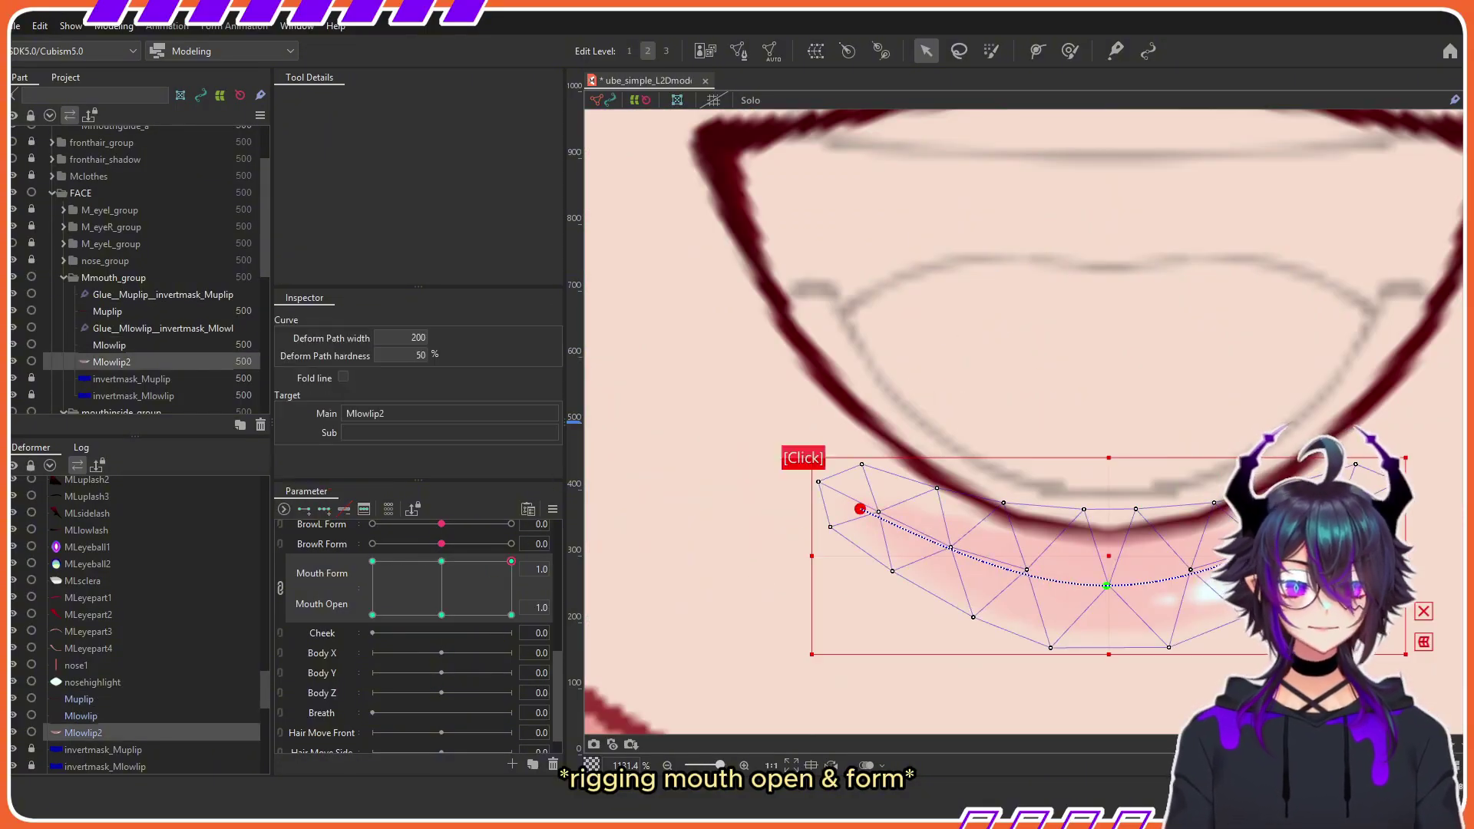
pyautogui.moveTo(855, 514); pyautogui.dragTo(1343, 385)
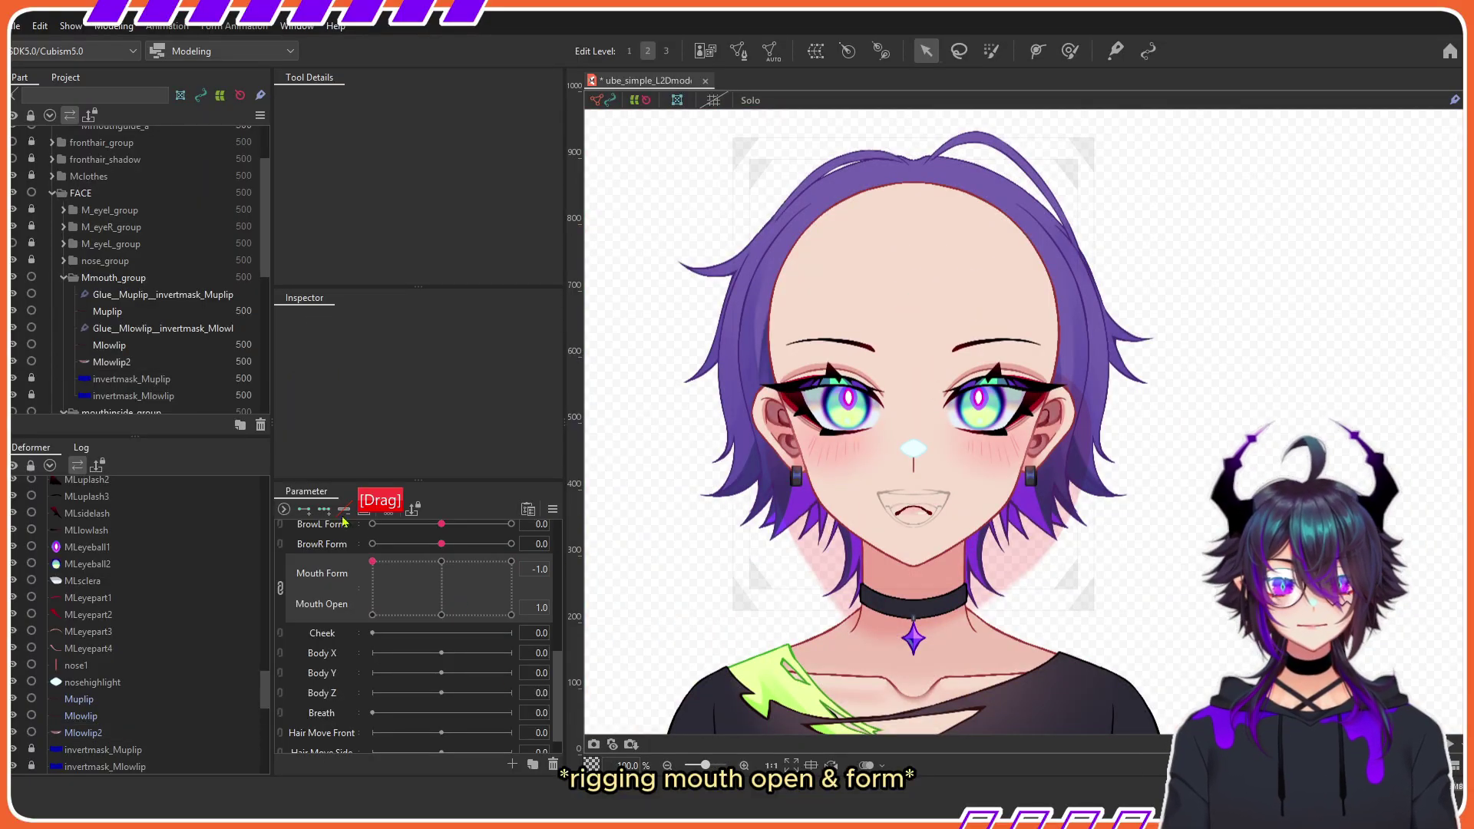
# Step: At Mouth Form -1.0 and Mouth Open 1.0, move the lower lip down and bend the upper lip toward the u guide
pyautogui.scroll(2, 138, 231)
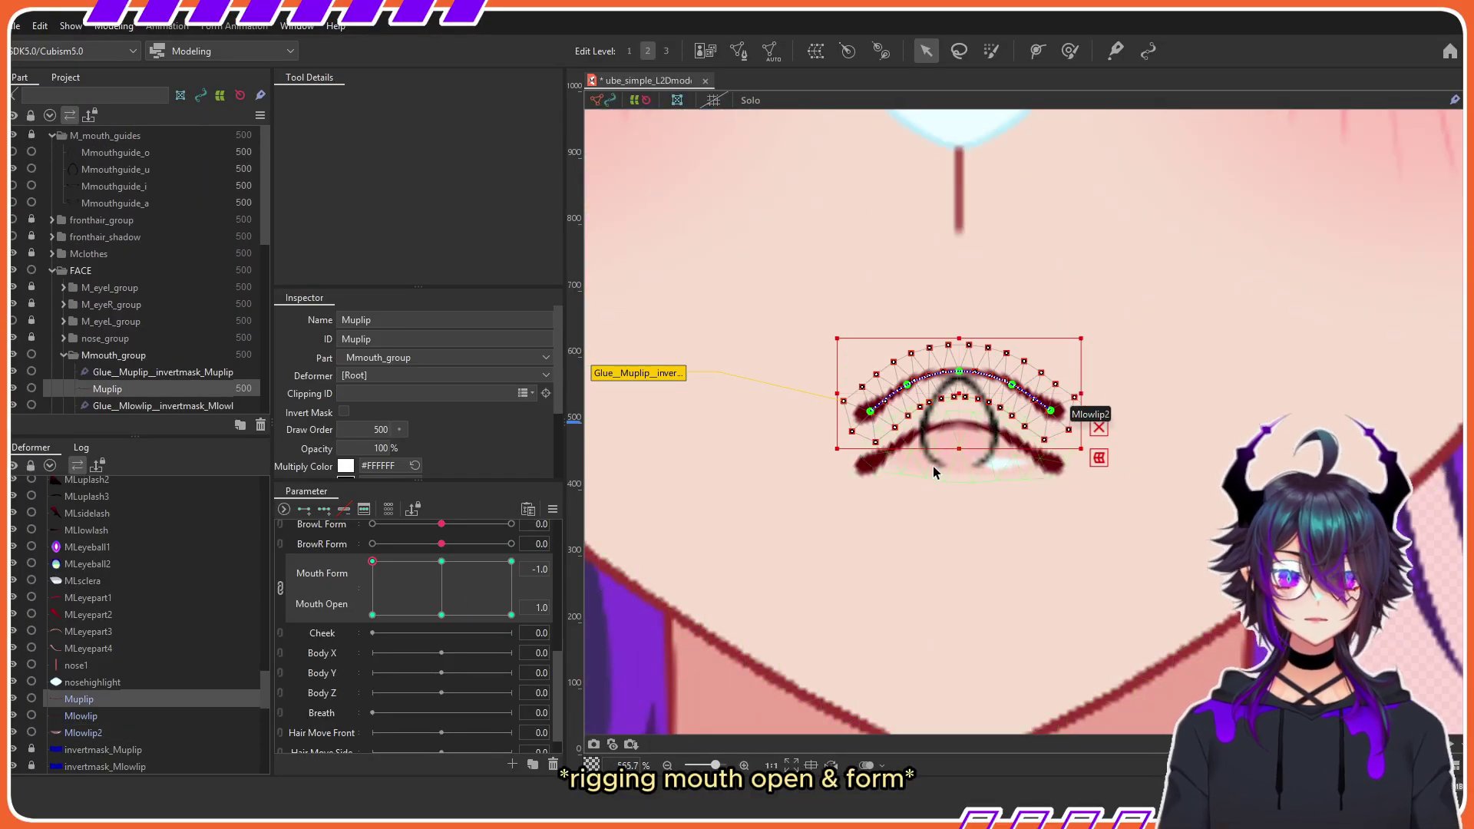
pyautogui.moveTo(933, 467); pyautogui.dragTo(933, 547)
pyautogui.click(1065, 430)
pyautogui.scroll(2, 876, 430)
pyautogui.moveTo(1126, 431); pyautogui.dragTo(1066, 418)
# Step: Spread the crowded inner mesh vertices of the upper lip line's narrow arch
pyautogui.scroll(3, 986, 432)
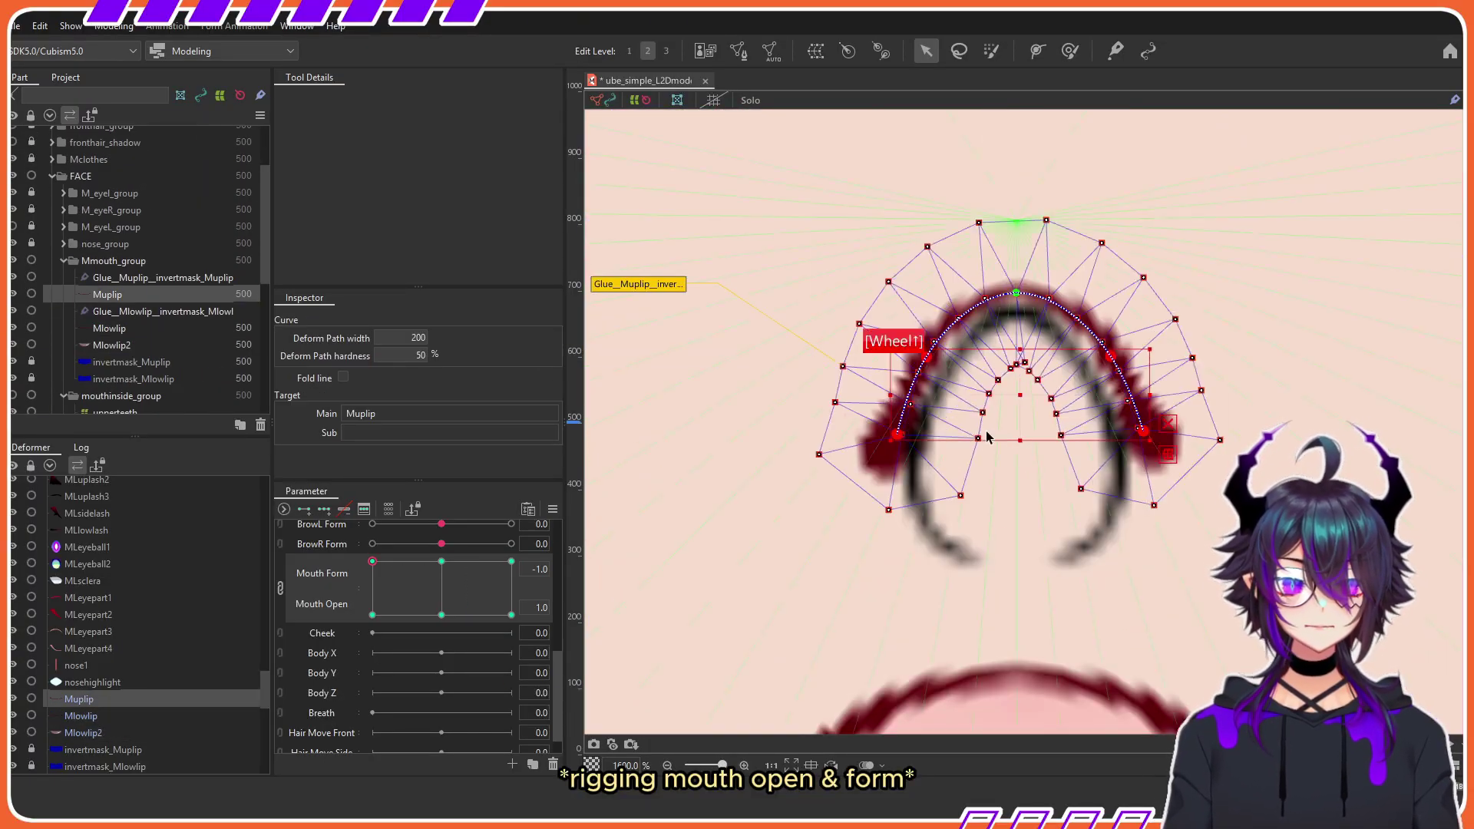
pyautogui.moveTo(979, 439); pyautogui.dragTo(970, 438)
pyautogui.moveTo(983, 413); pyautogui.dragTo(977, 409)
pyautogui.moveTo(989, 393); pyautogui.dragTo(980, 391)
pyautogui.moveTo(998, 380); pyautogui.dragTo(992, 378)
pyautogui.scroll(3, 1005, 375)
pyautogui.press('x')
pyautogui.scroll(-4, 1038, 356)
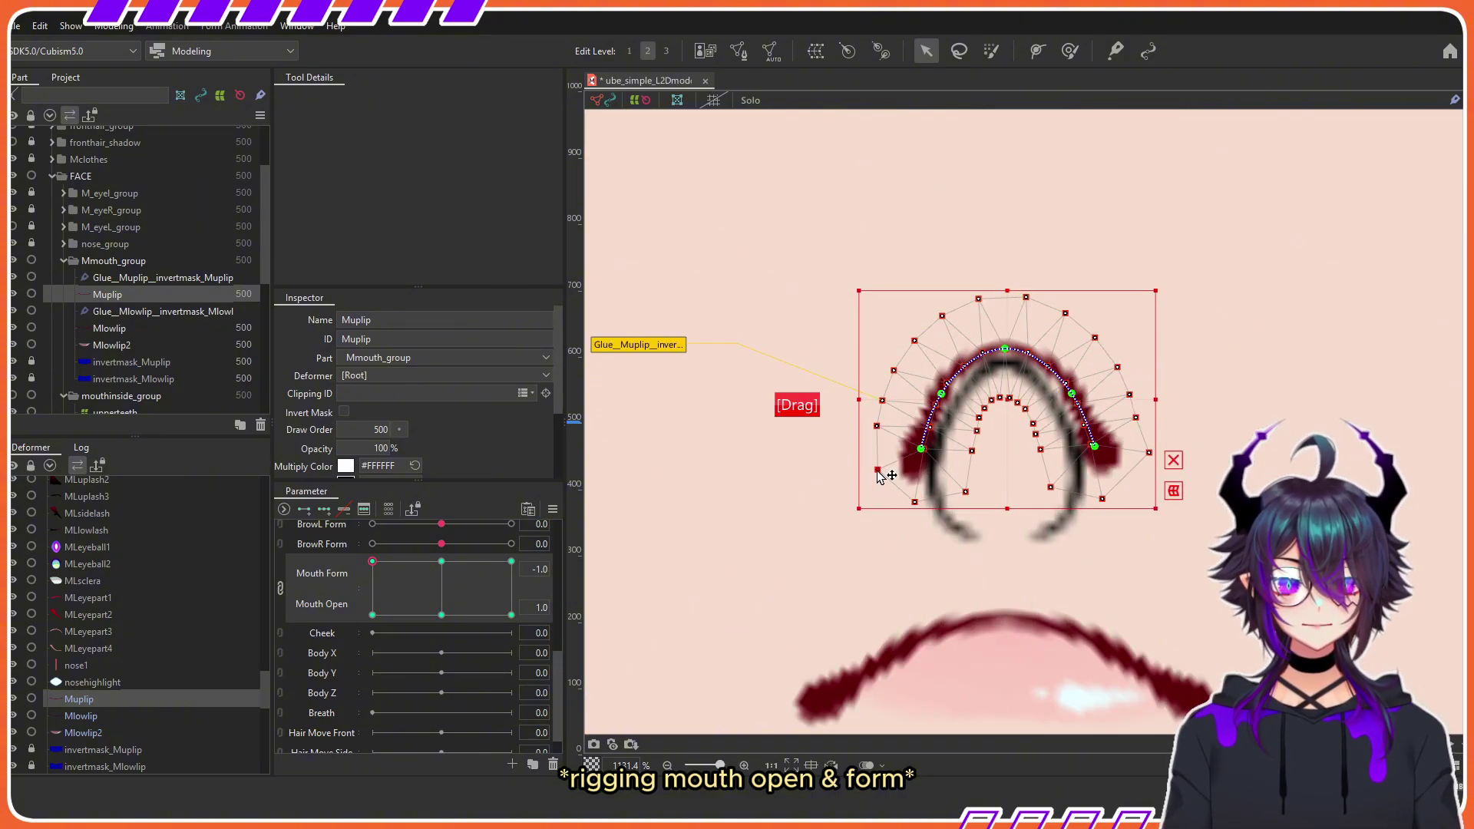
# Step: Draw the upper lip's end points inward to match the sides of the u guide
pyautogui.scroll(1, 998, 421)
pyautogui.click(919, 436)
pyautogui.keyDown('shift'); pyautogui.click(1057, 437); pyautogui.keyUp('shift')
pyautogui.moveTo(1082, 492); pyautogui.dragTo(1072, 488)
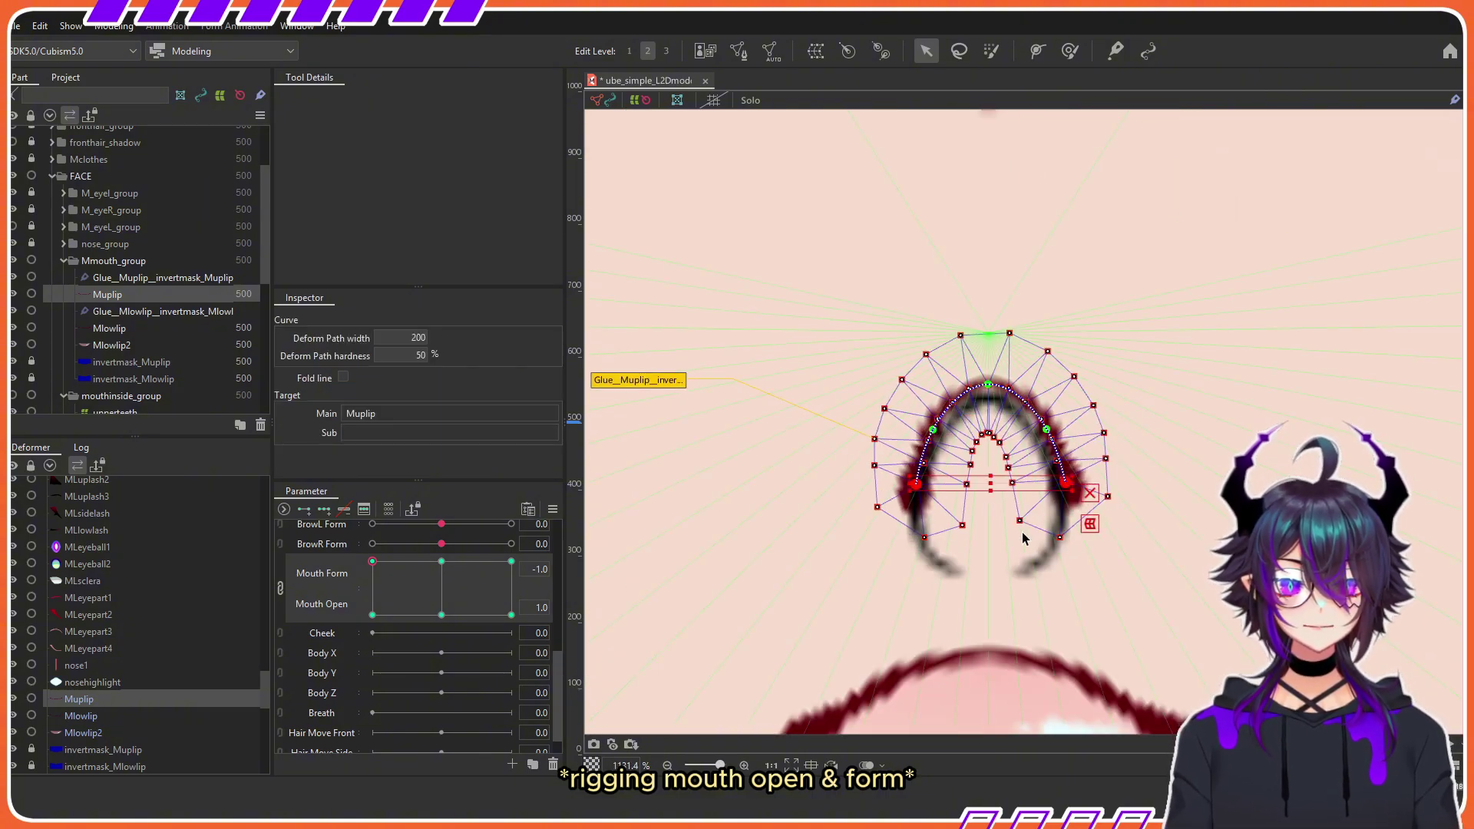
# Step: At Mouth Form -1.0 and Mouth Open 1.0, narrow the lower lip line Mlowlip and raise it to close the u-shaped mouth
pyautogui.scroll(-1, 991, 430)
pyautogui.moveTo(1012, 587); pyautogui.dragTo(949, 480)
pyautogui.click(799, 546)
pyautogui.keyDown('shift'); pyautogui.click(1049, 545); pyautogui.keyUp('shift')
pyautogui.moveTo(923, 544); pyautogui.dragTo(923, 497)
pyautogui.moveTo(923, 488); pyautogui.dragTo(923, 507)
pyautogui.click(799, 499)
pyautogui.keyDown('shift'); pyautogui.click(1049, 499); pyautogui.keyUp('shift')
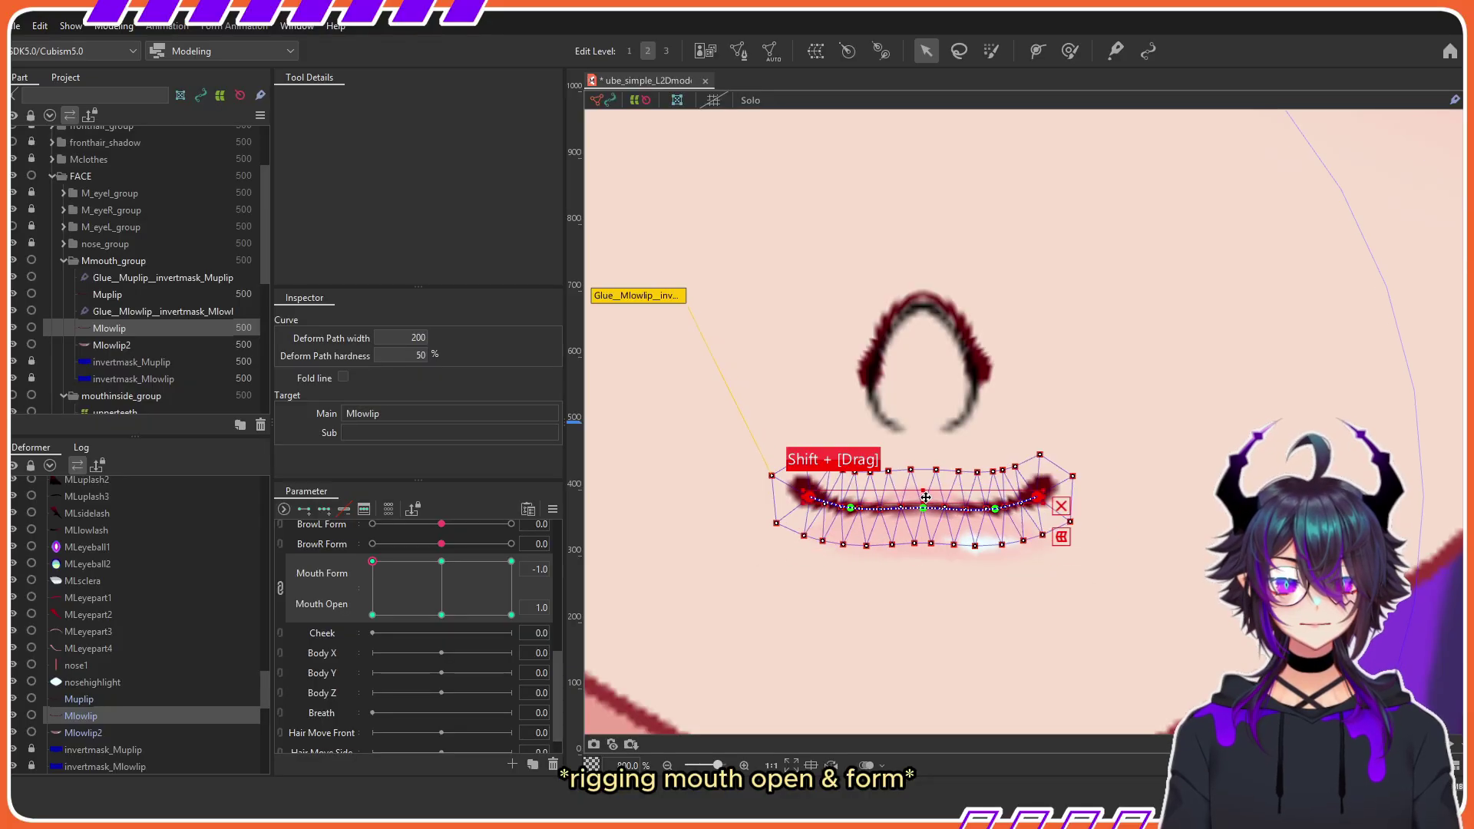
pyautogui.moveTo(1049, 495); pyautogui.dragTo(1025, 493)
pyautogui.moveTo(923, 507); pyautogui.dragTo(923, 417)
pyautogui.scroll(1, 914, 390)
pyautogui.moveTo(1094, 429); pyautogui.dragTo(1054, 430)
# Step: Adjust the upper lip line's lower side vertices so its ends blend into the lower lip
pyautogui.click(876, 346)
pyautogui.scroll(1, 845, 351)
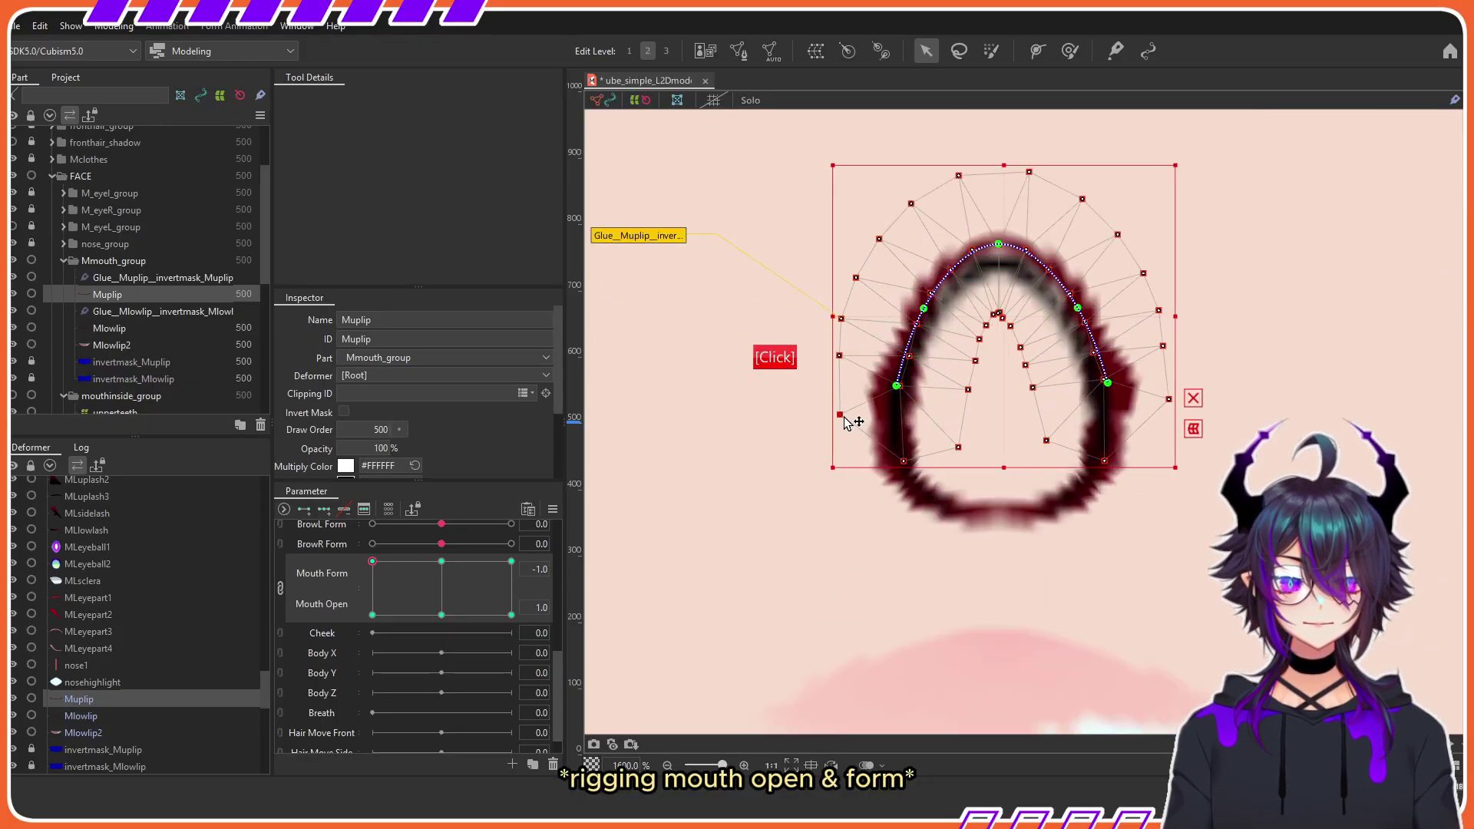
pyautogui.moveTo(854, 361); pyautogui.dragTo(846, 359)
pyautogui.moveTo(1106, 461); pyautogui.dragTo(1100, 458)
pyautogui.moveTo(1147, 368); pyautogui.dragTo(1158, 372)
# Step: Raise both end points of Mlowlip2 and pull them inward so it curves around the lower lip
pyautogui.scroll(-2, 1009, 322)
pyautogui.click(914, 449)
pyautogui.scroll(1, 924, 438)
pyautogui.click(878, 468)
pyautogui.keyDown('shift'); pyautogui.click(1211, 481); pyautogui.keyUp('shift')
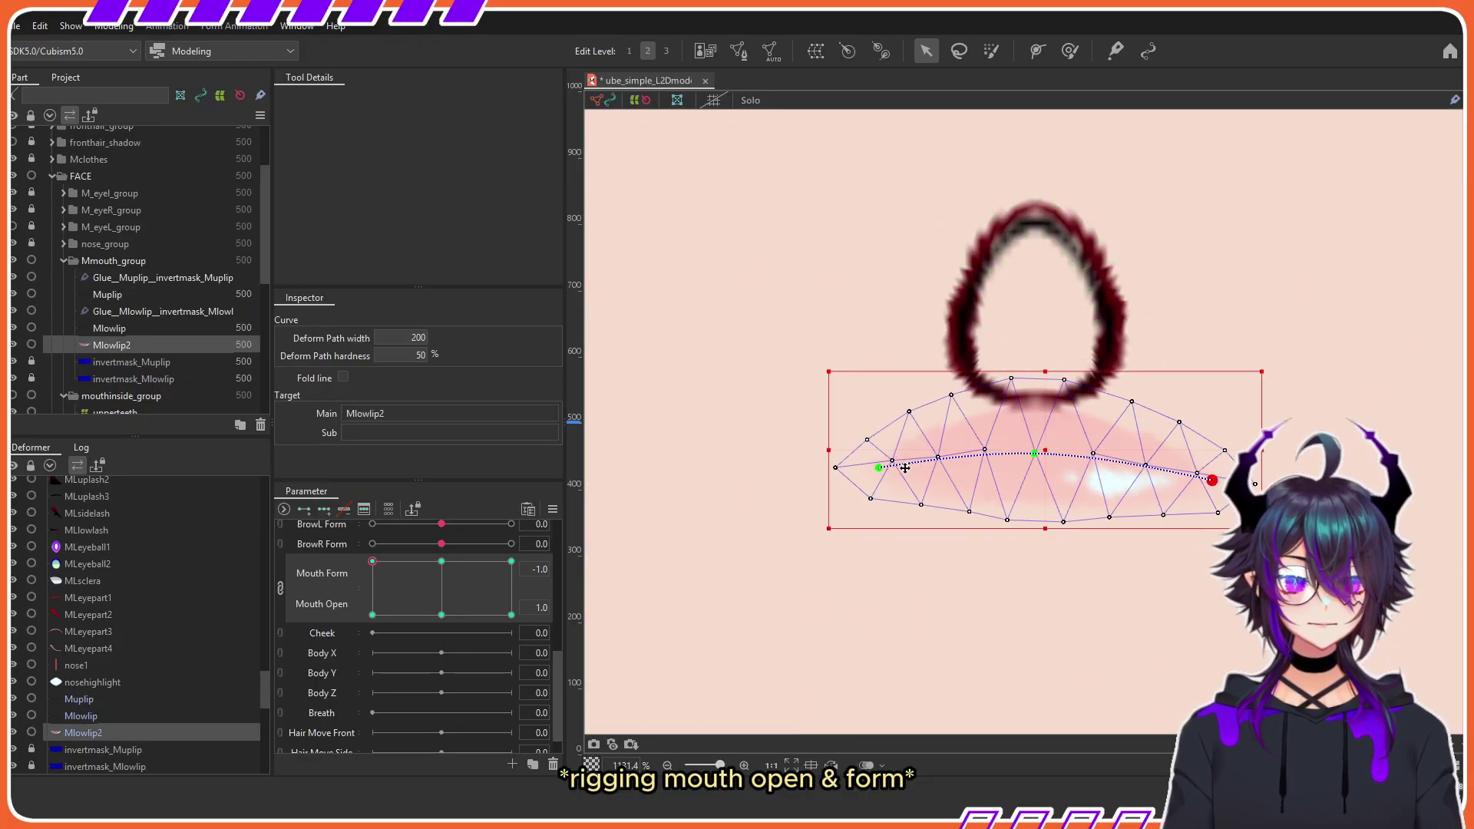
pyautogui.moveTo(1211, 480); pyautogui.dragTo(1211, 378)
pyautogui.moveTo(1212, 373); pyautogui.dragTo(1140, 373)
# Step: Narrow Mlowlip2 further by drawing in its ends and sides to fit beneath the small u-shaped mouth
pyautogui.click(1081, 384)
pyautogui.click(912, 366)
pyautogui.keyDown('shift'); pyautogui.click(1179, 378); pyautogui.keyUp('shift')
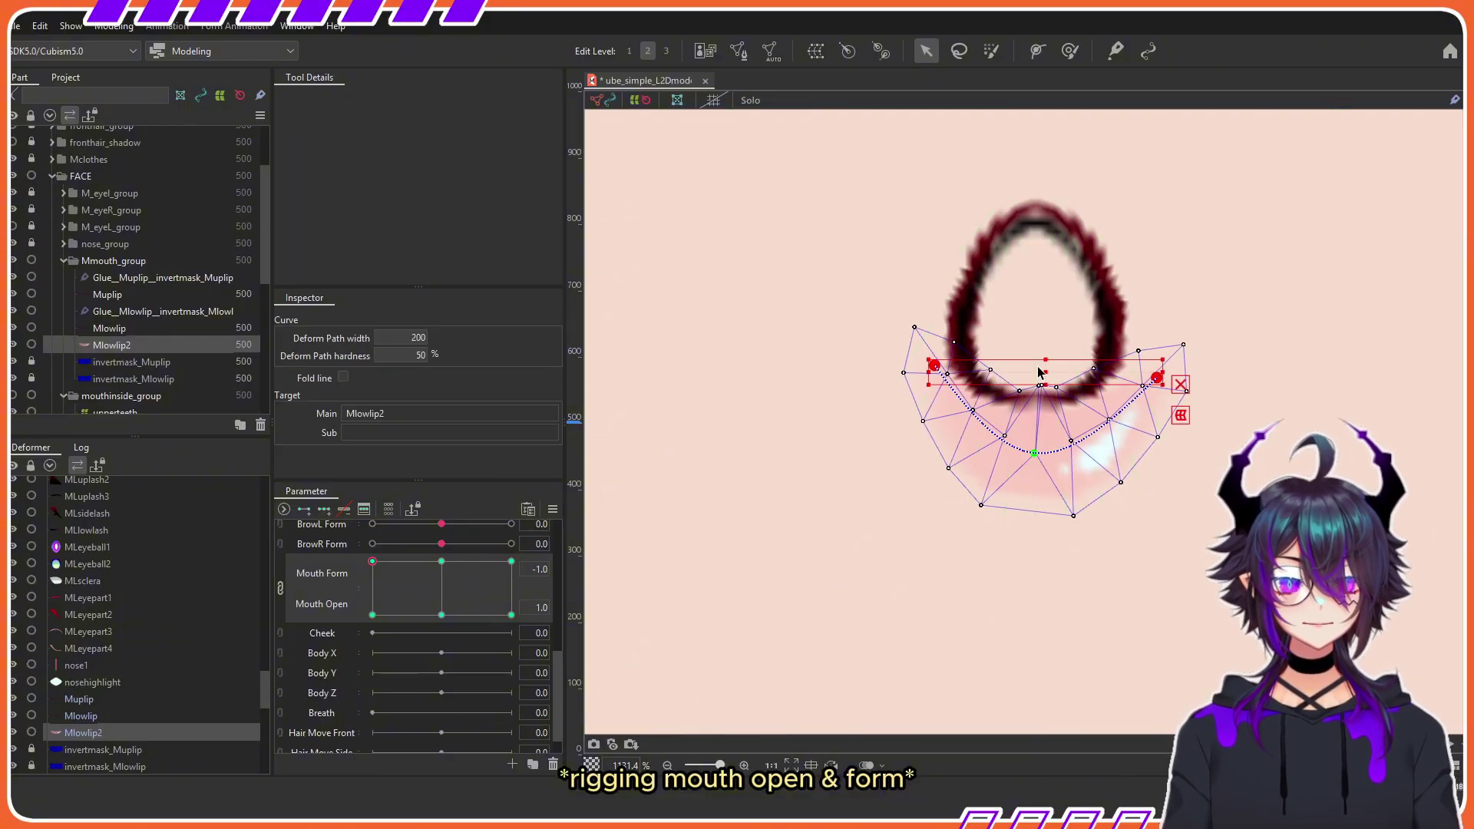
pyautogui.scroll(1, 1037, 369)
pyautogui.moveTo(971, 371); pyautogui.dragTo(966, 381)
pyautogui.moveTo(855, 313); pyautogui.dragTo(910, 315)
pyautogui.moveTo(1171, 345); pyautogui.dragTo(1143, 346)
pyautogui.moveTo(1248, 395); pyautogui.dragTo(1198, 373)
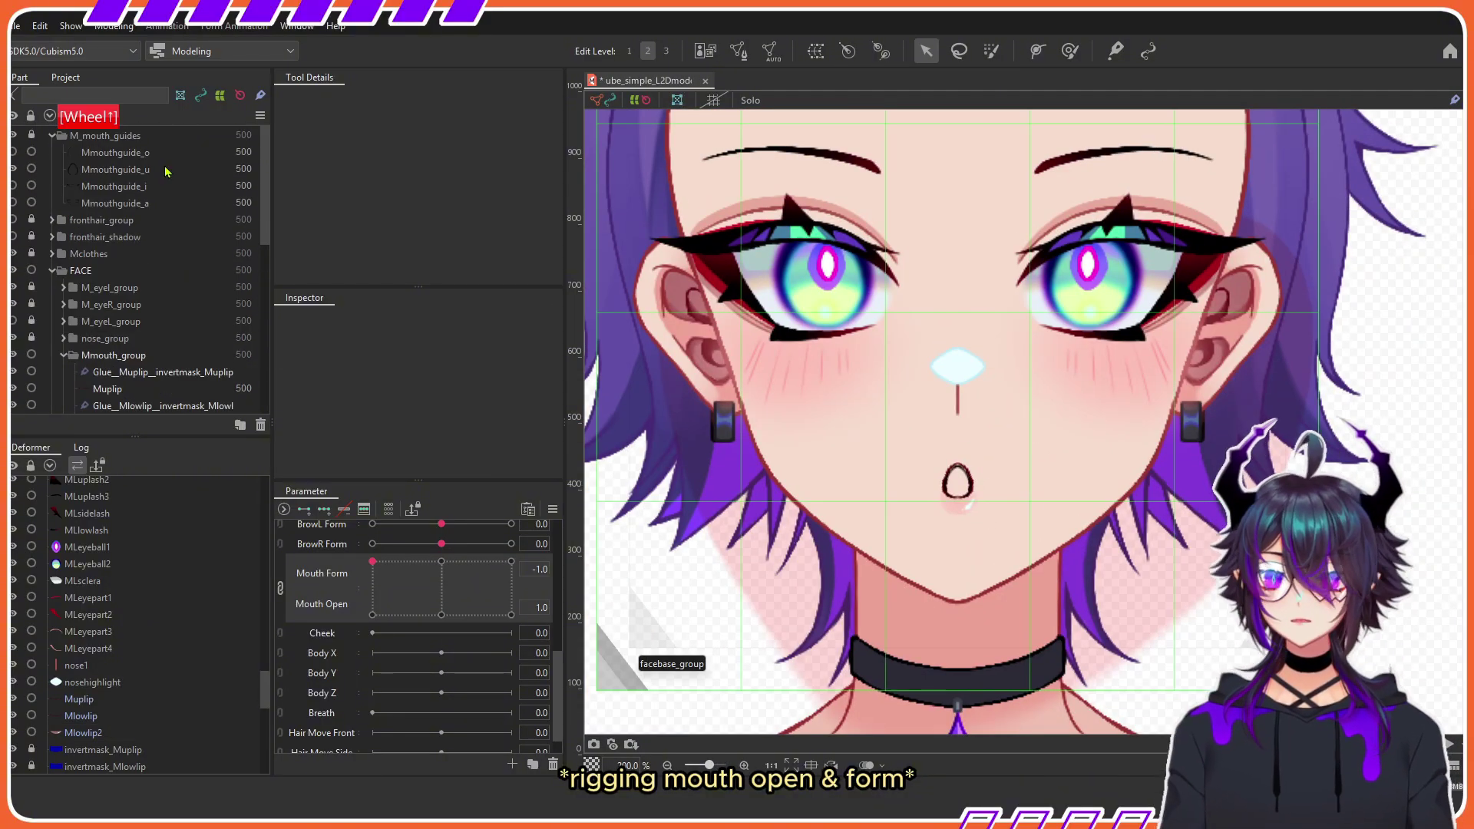
# Step: Compare the neutral mouth with the open shapes at Mouth Form -1.0, 0.0 and 1.0
pyautogui.moveTo(372, 562); pyautogui.dragTo(441, 615)
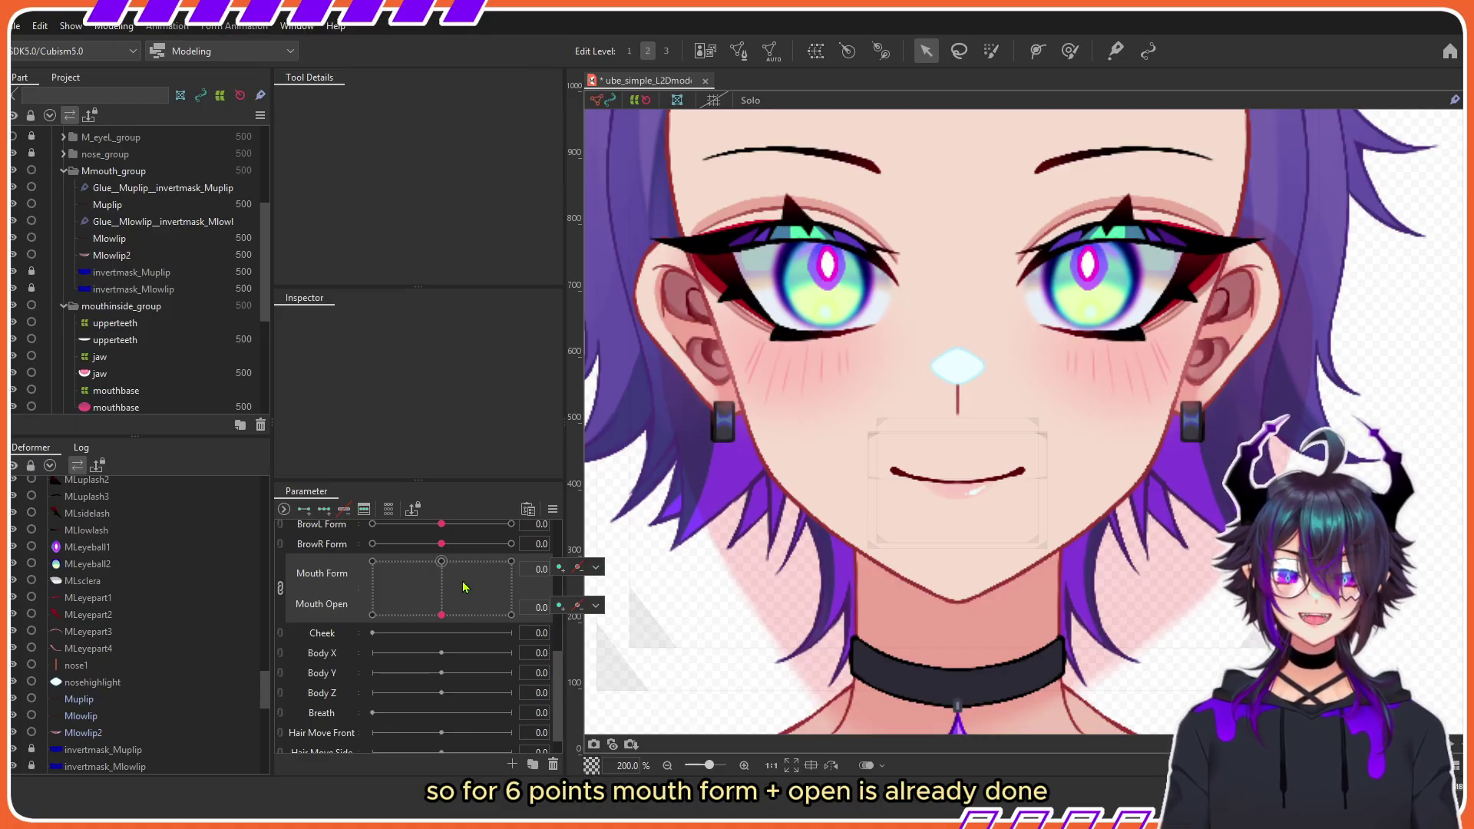
pyautogui.rightClick(451, 568)
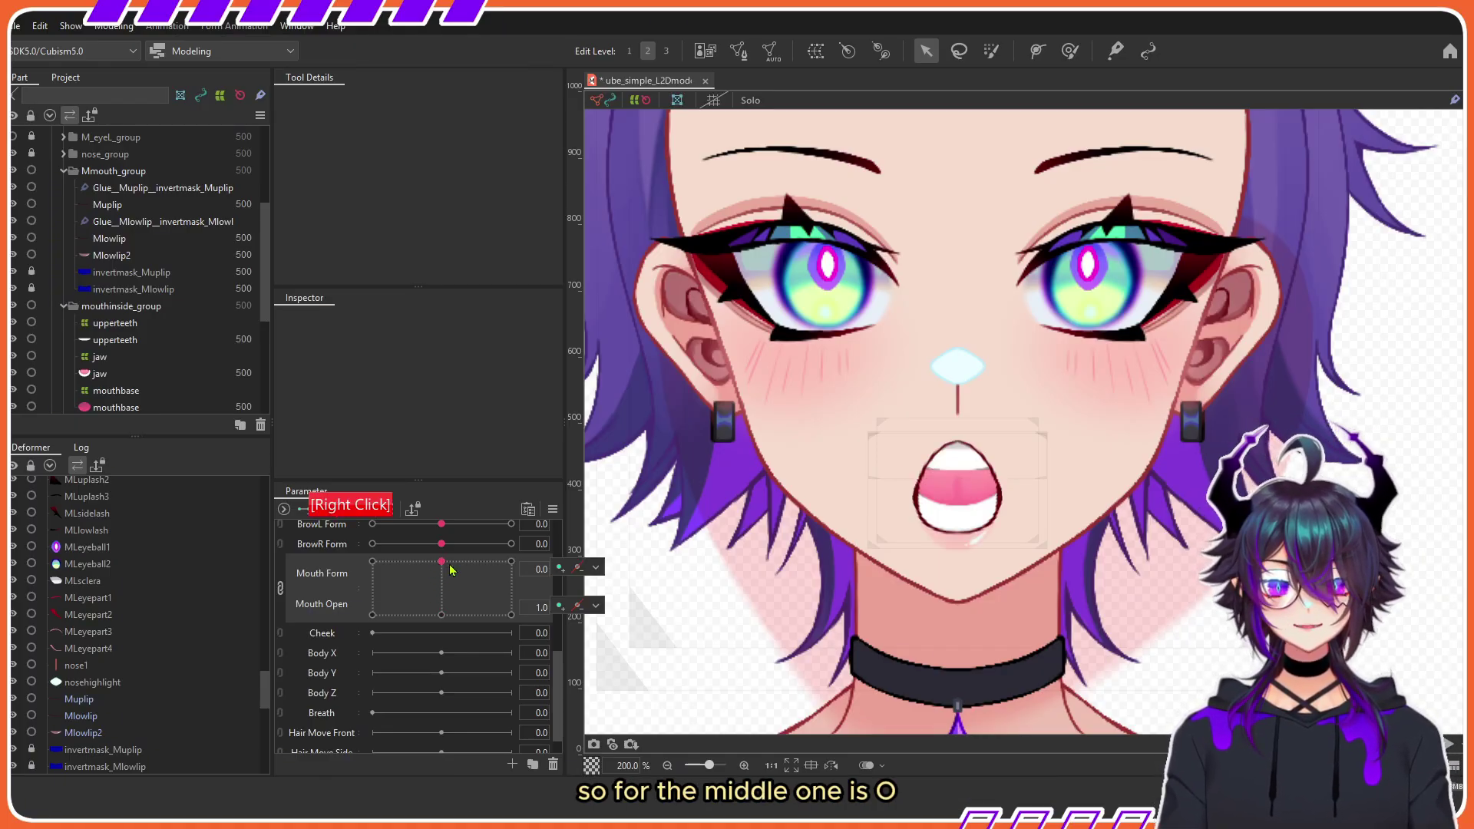
pyautogui.rightClick(509, 565)
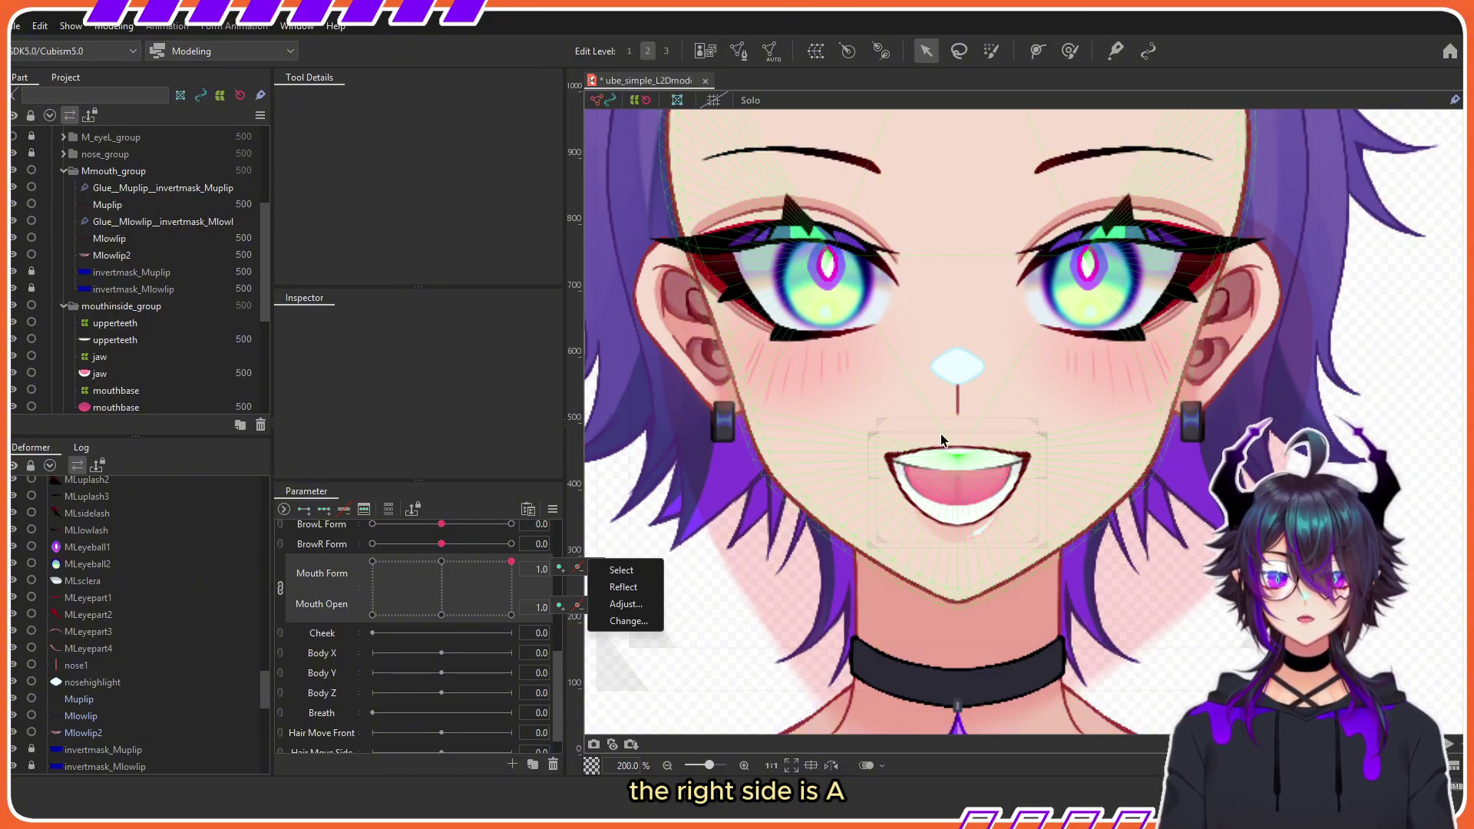
pyautogui.click(373, 561)
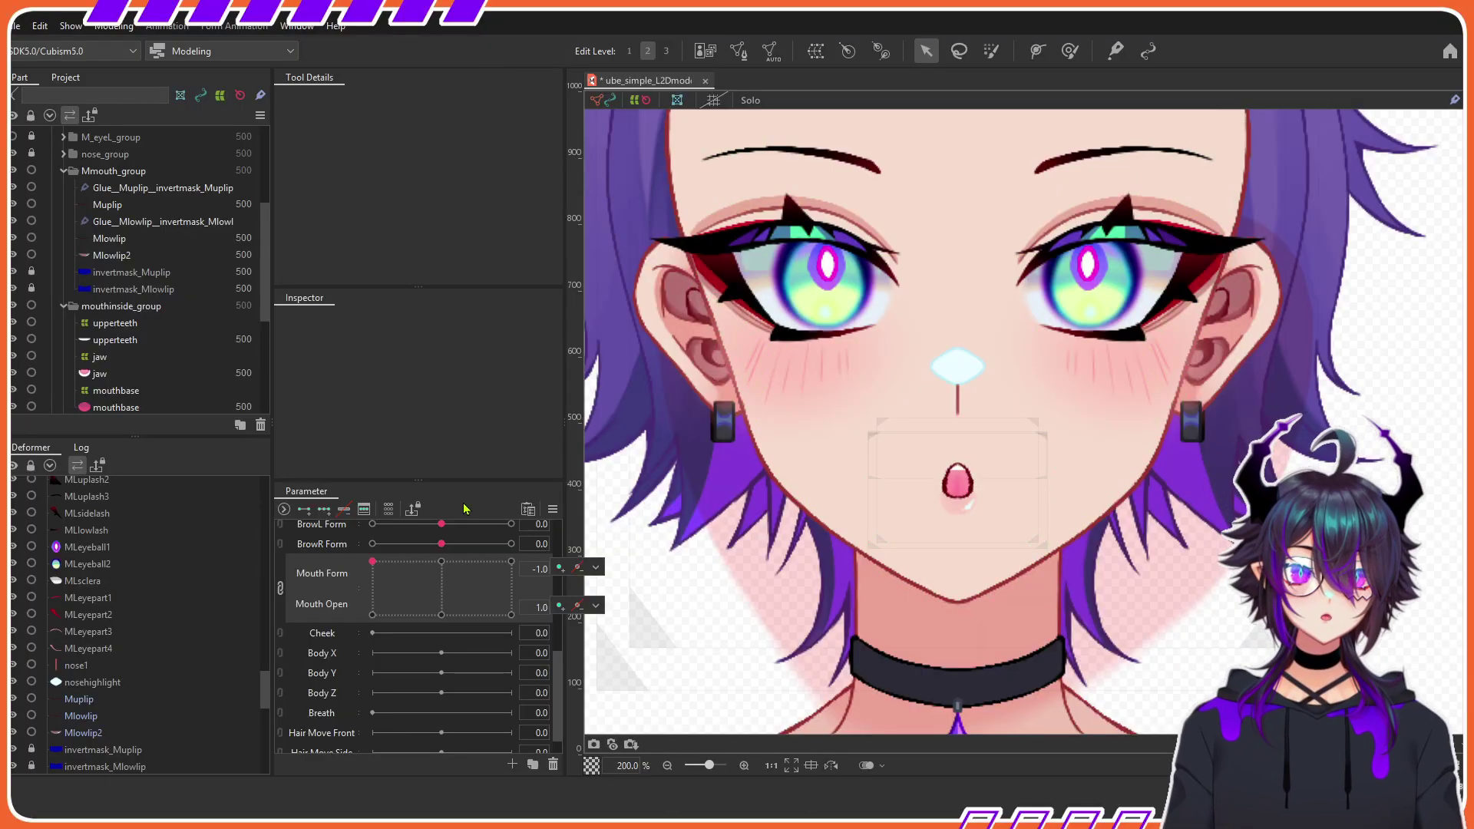
pyautogui.click(511, 561)
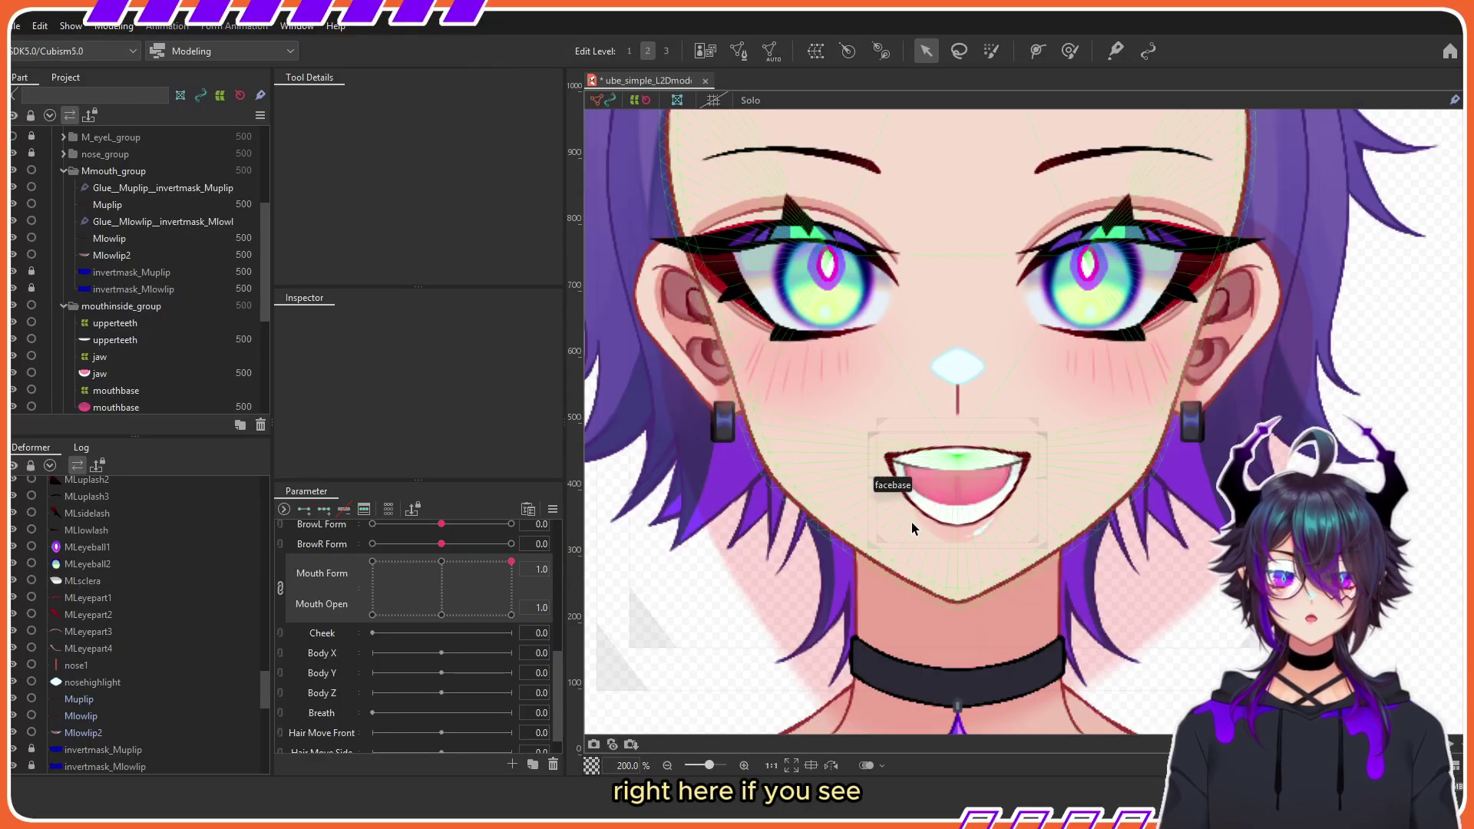
pyautogui.click(441, 562)
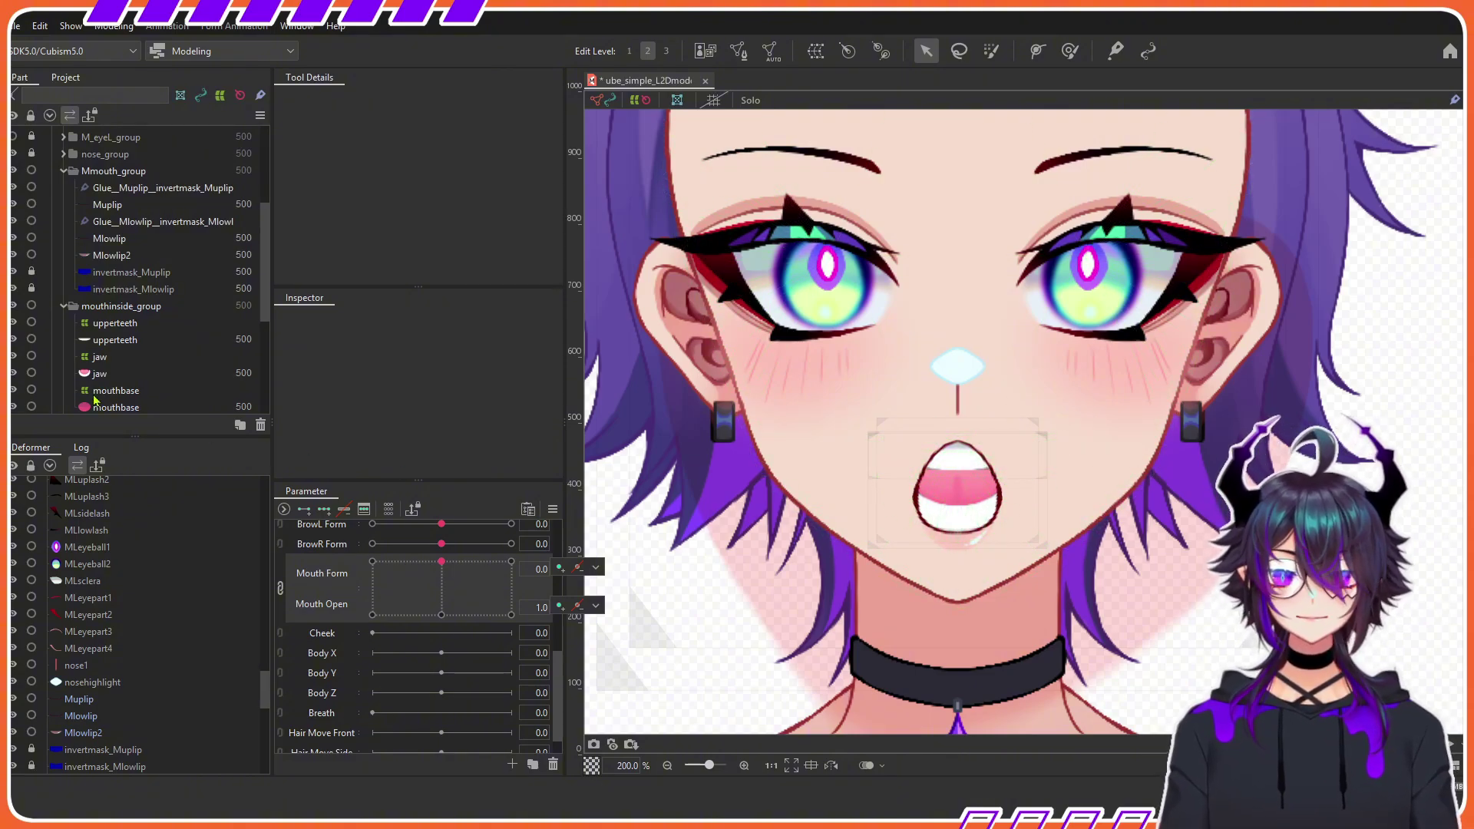
# Step: Rename the inner facebase_group warp deformer that holds facebase and faceline as facebase_group_mouth
pyautogui.scroll(-4, 95, 399)
pyautogui.click(146, 290)
pyautogui.scroll(-3, 978, 380)
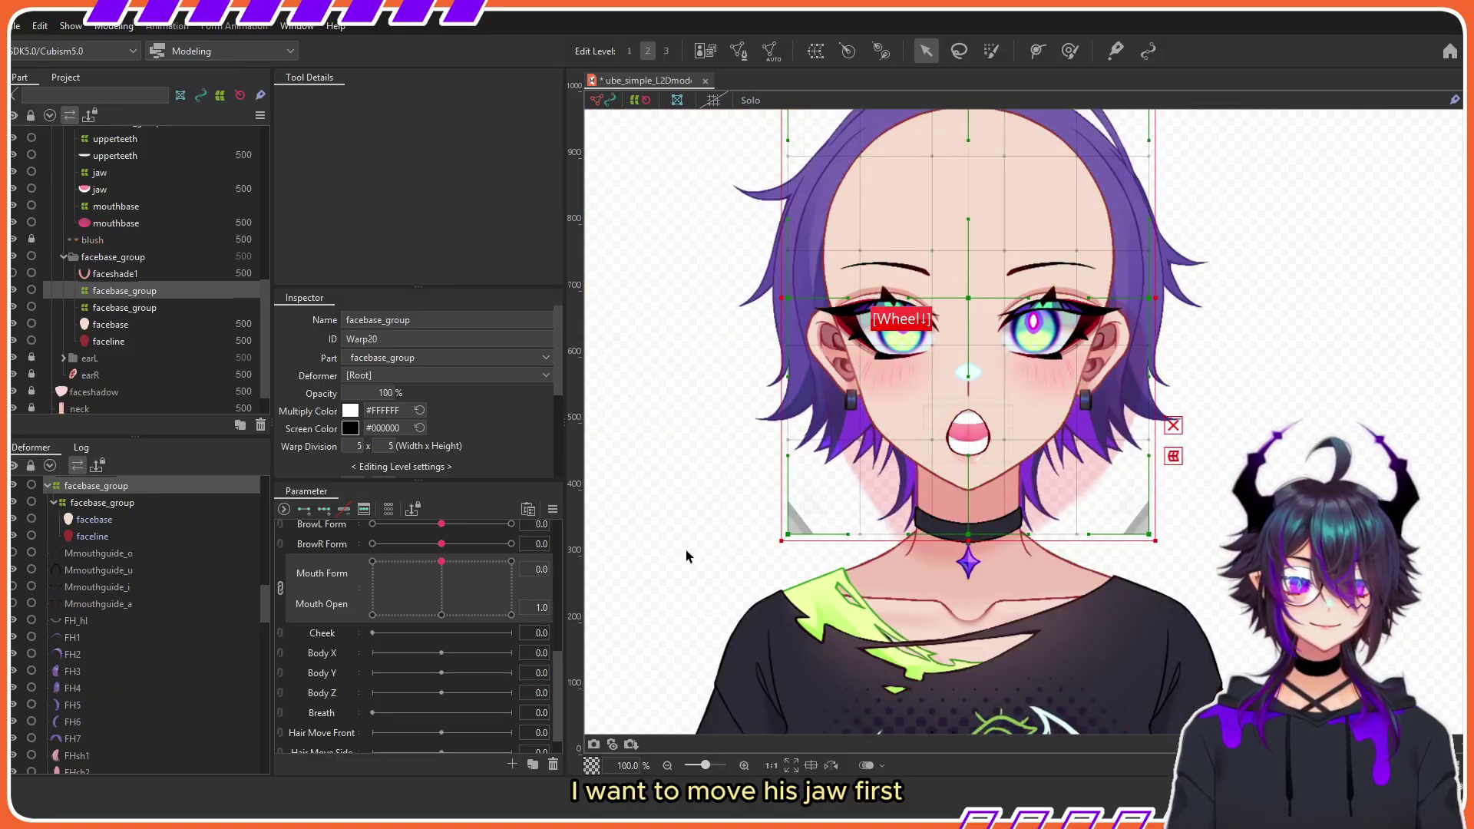
pyautogui.click(124, 307)
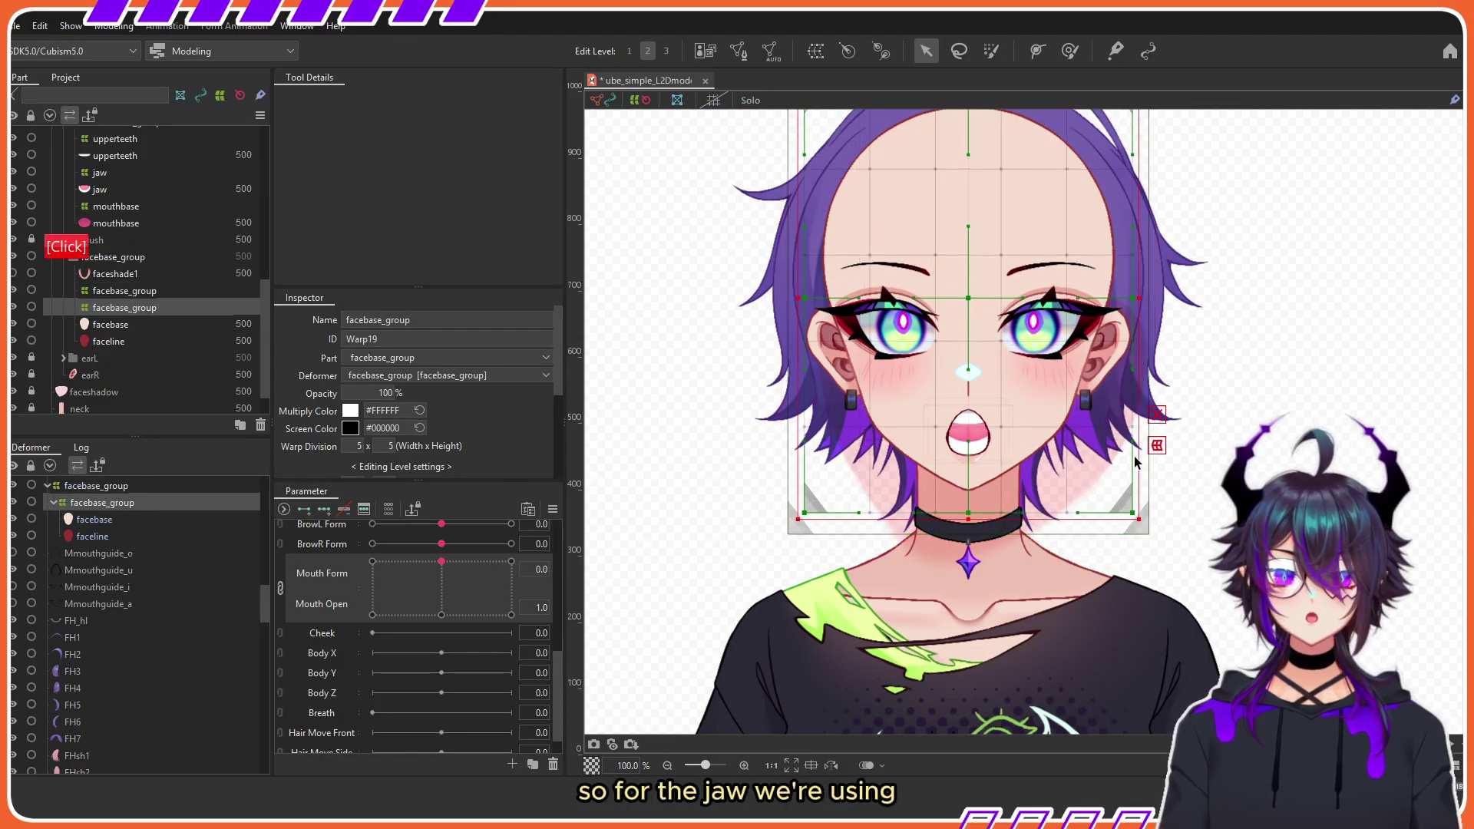
pyautogui.scroll(2, 1110, 314)
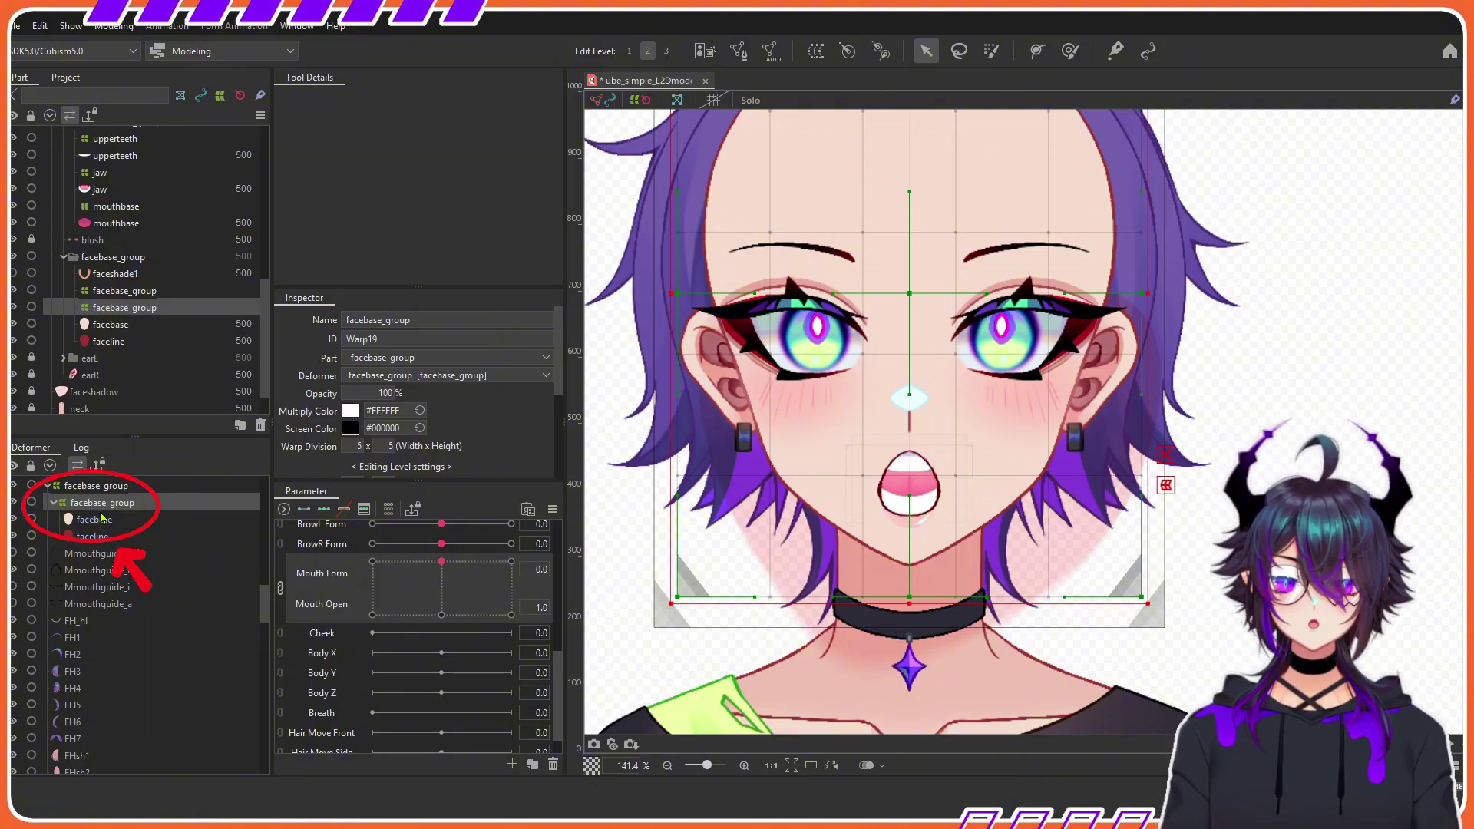
pyautogui.click(100, 518)
pyautogui.click(506, 321)
pyautogui.write('_')
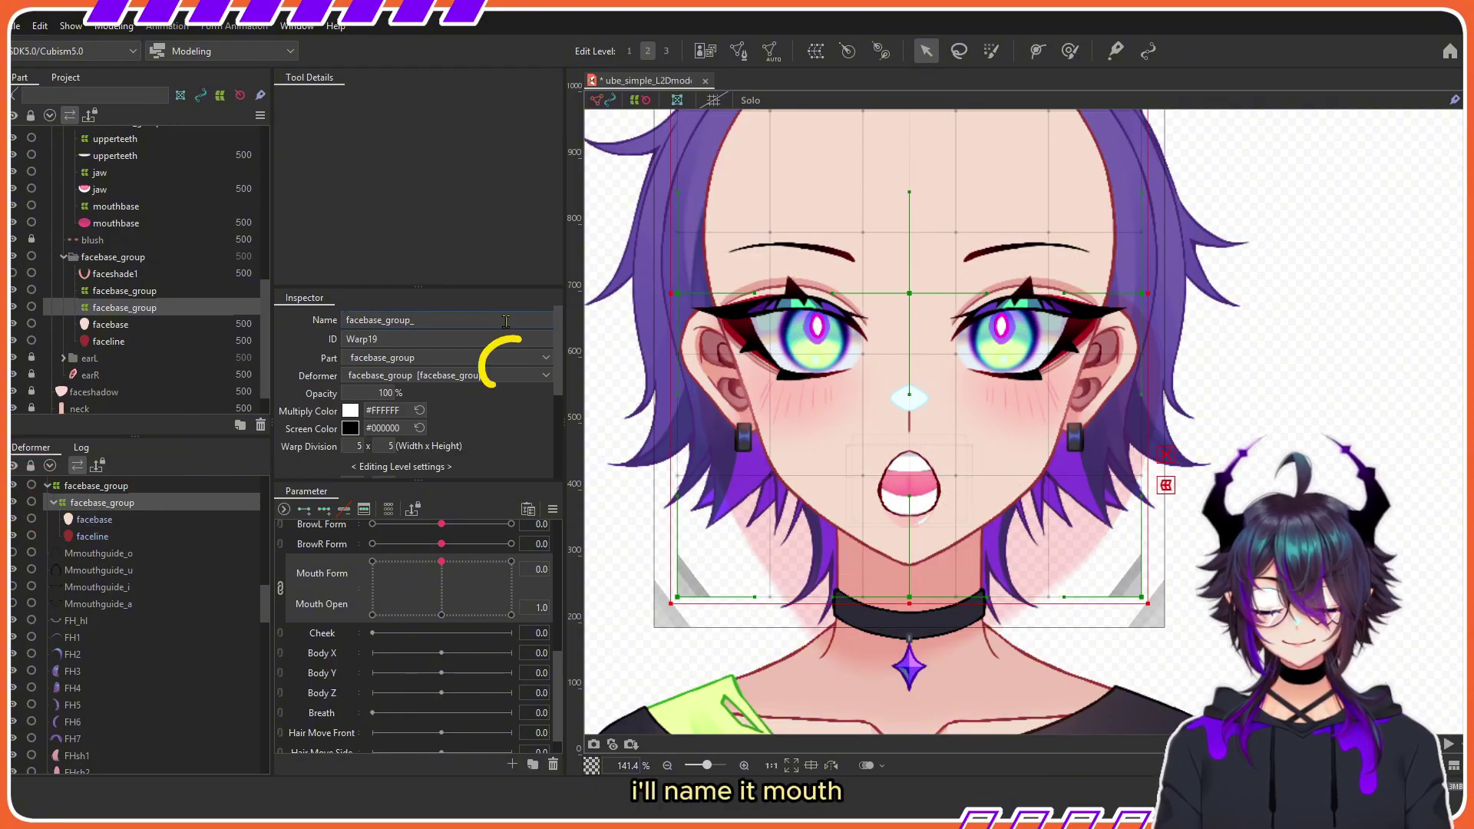
pyautogui.write('mouth')
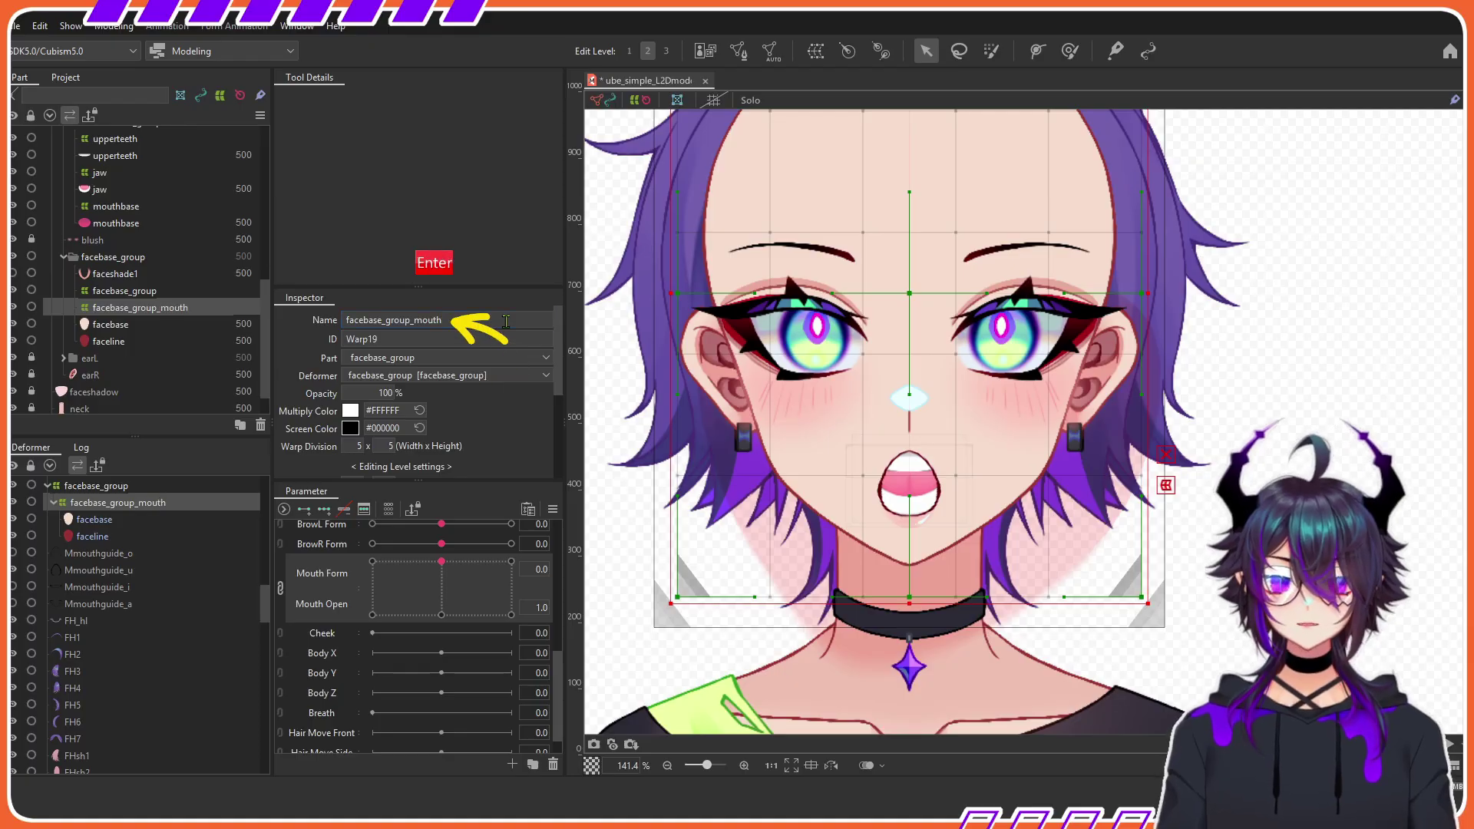
# Step: Unlink the mouth parameters, key the face warp on Mouth Form at -1.0, 0.0 and 1.0, and lower the jaw slightly at -1.0
pyautogui.click(280, 590)
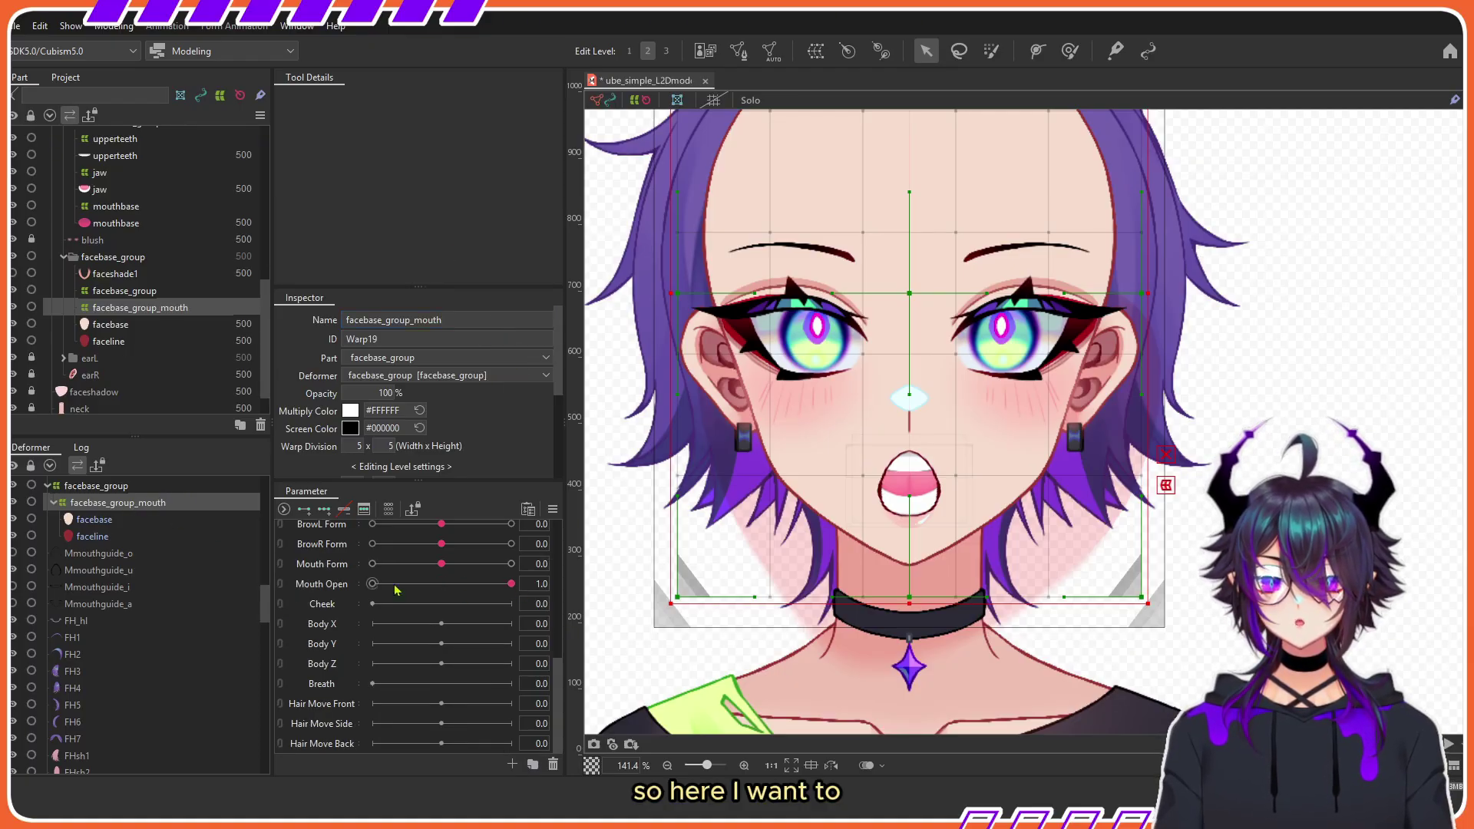
pyautogui.click(344, 568)
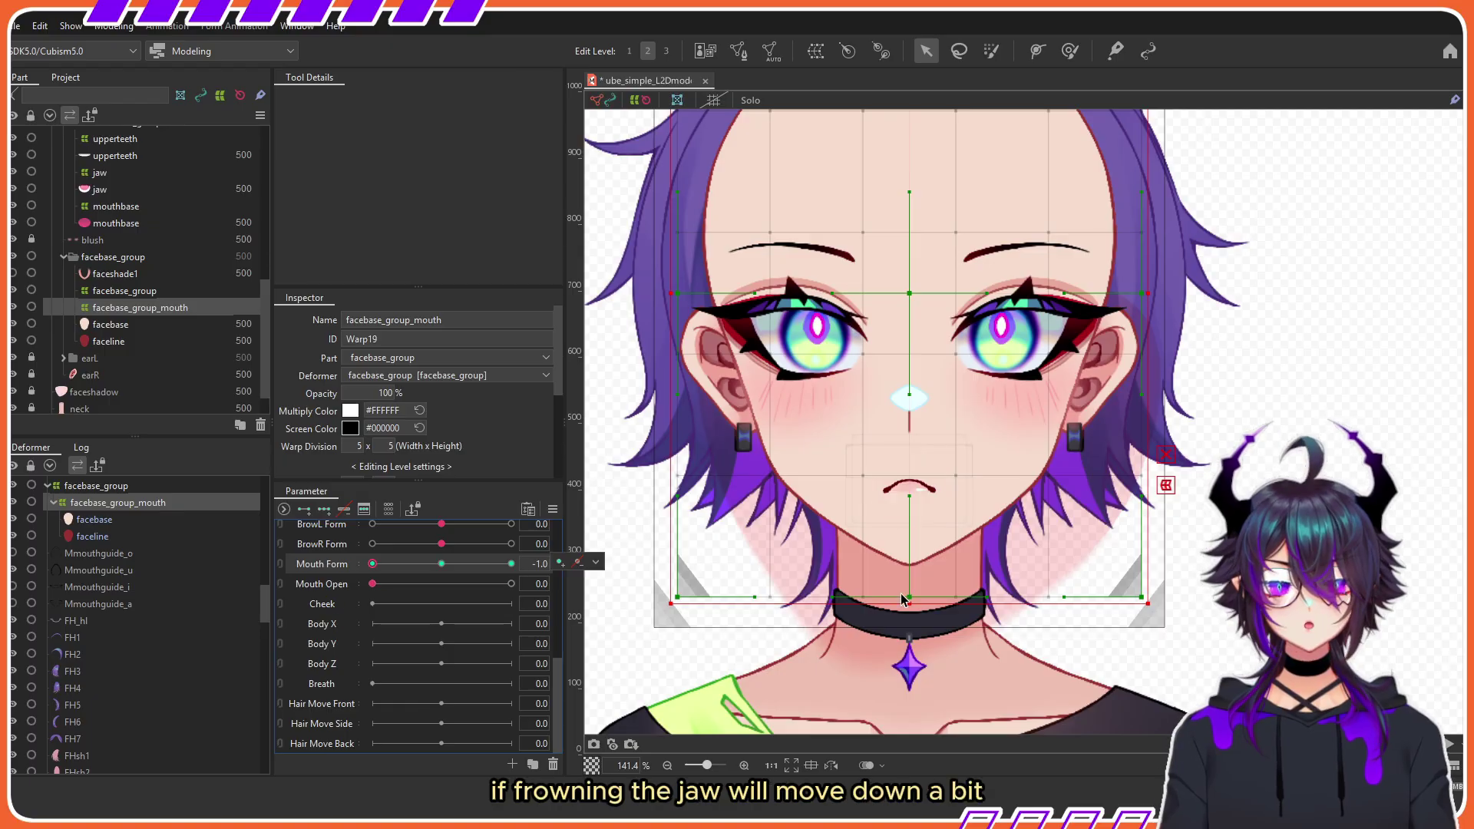
pyautogui.moveTo(639, 666); pyautogui.dragTo(1349, 345)
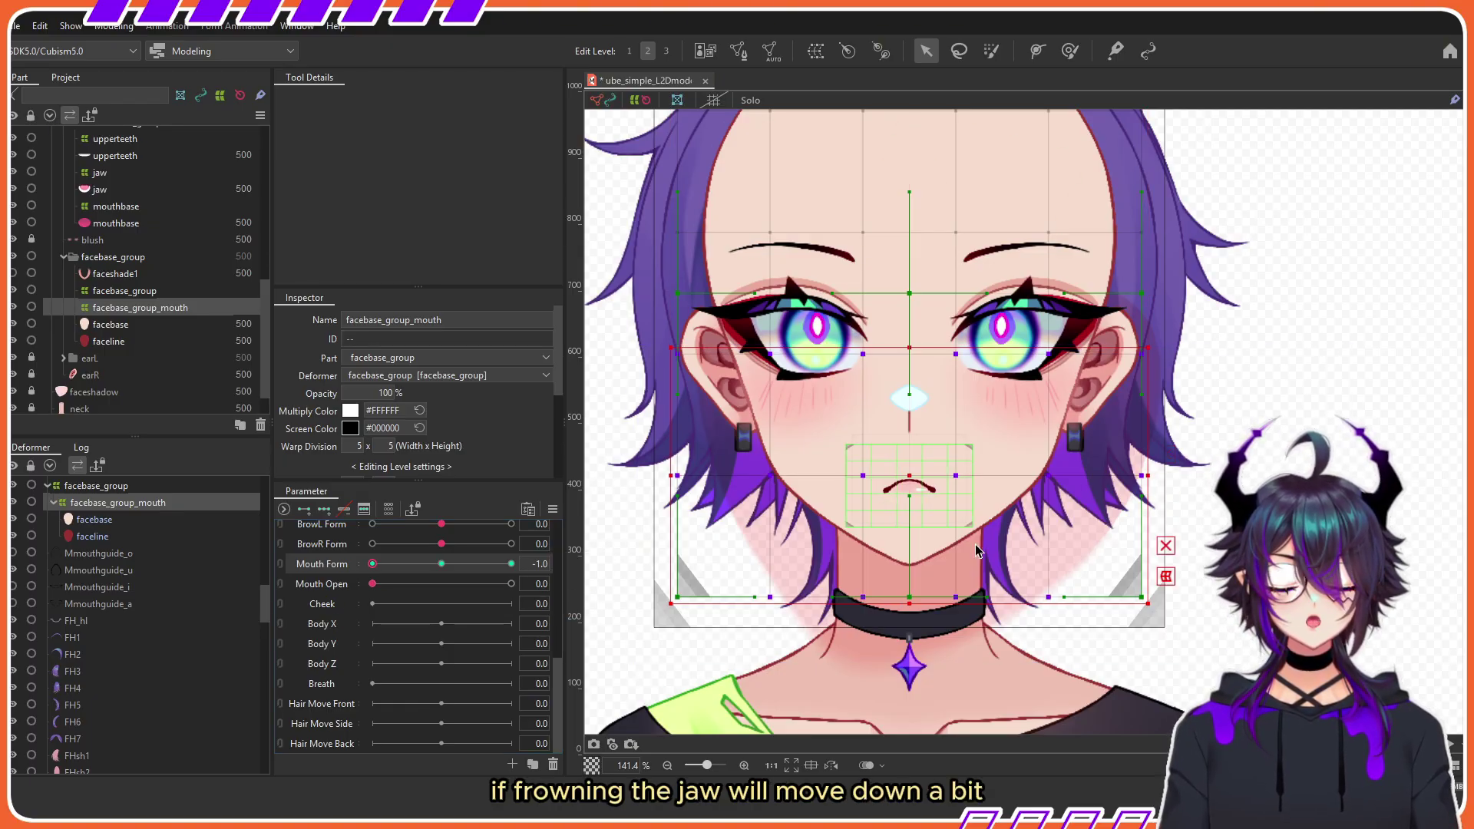
pyautogui.moveTo(911, 606); pyautogui.dragTo(911, 607)
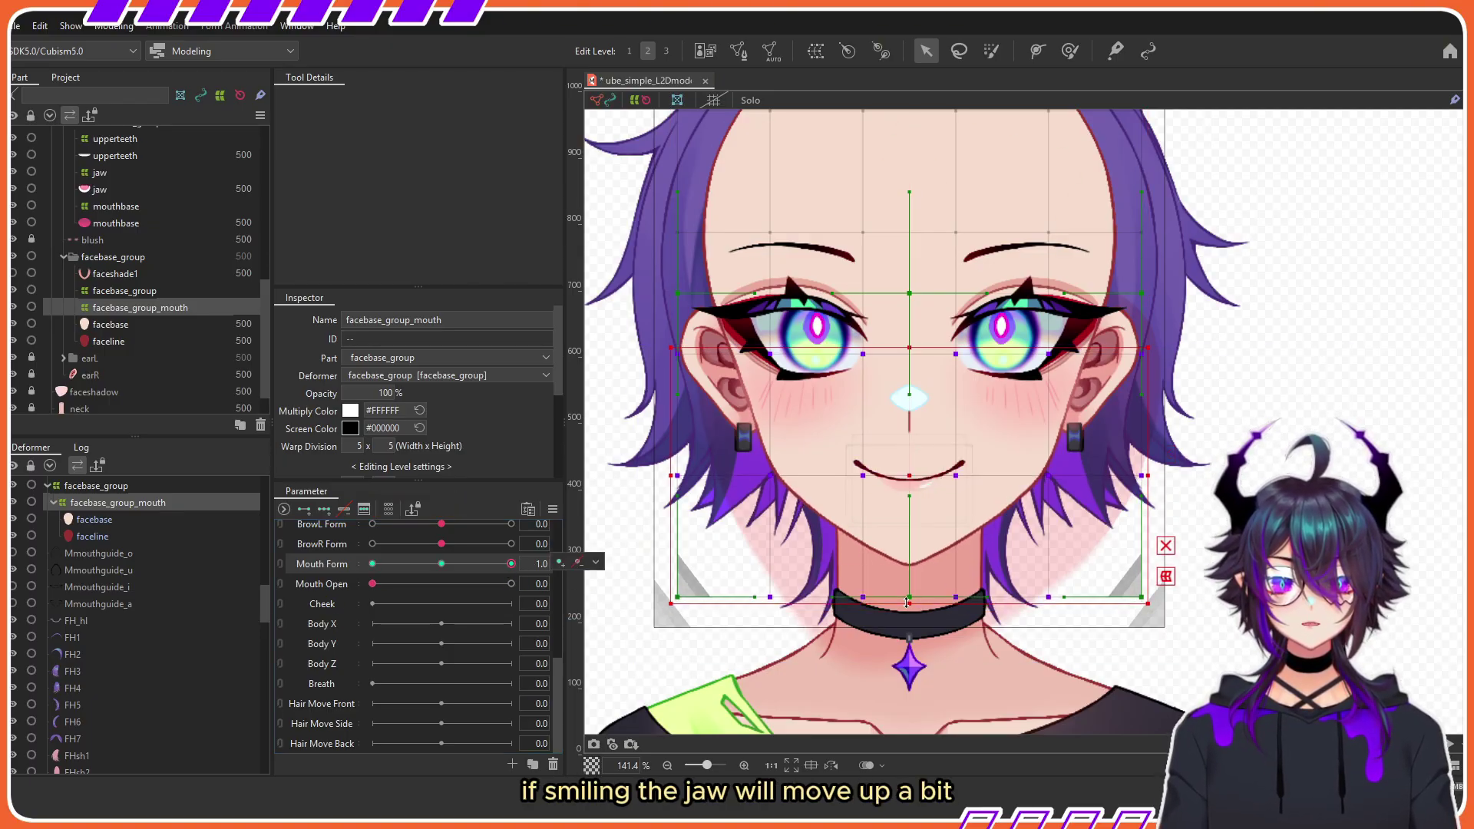
# Step: Raise the jaw slightly at Mouth Form 1.0 and lower it a little more at -1.0
pyautogui.moveTo(906, 603); pyautogui.dragTo(907, 594)
pyautogui.moveTo(511, 564)
pyautogui.mouseDown()
pyautogui.moveTo(243, 574)
pyautogui.moveTo(522, 567)
pyautogui.mouseUp()
pyautogui.moveTo(908, 604); pyautogui.dragTo(907, 600)
pyautogui.moveTo(511, 565); pyautogui.dragTo(372, 564)
pyautogui.moveTo(908, 613); pyautogui.dragTo(908, 616)
pyautogui.moveTo(372, 565); pyautogui.dragTo(442, 564)
# Step: Key the jaw warp on Mouth Open linked with Mouth Form, raising the jaw slightly at open Mouth Form 1.0 and lowering it at -1.0
pyautogui.click(325, 584)
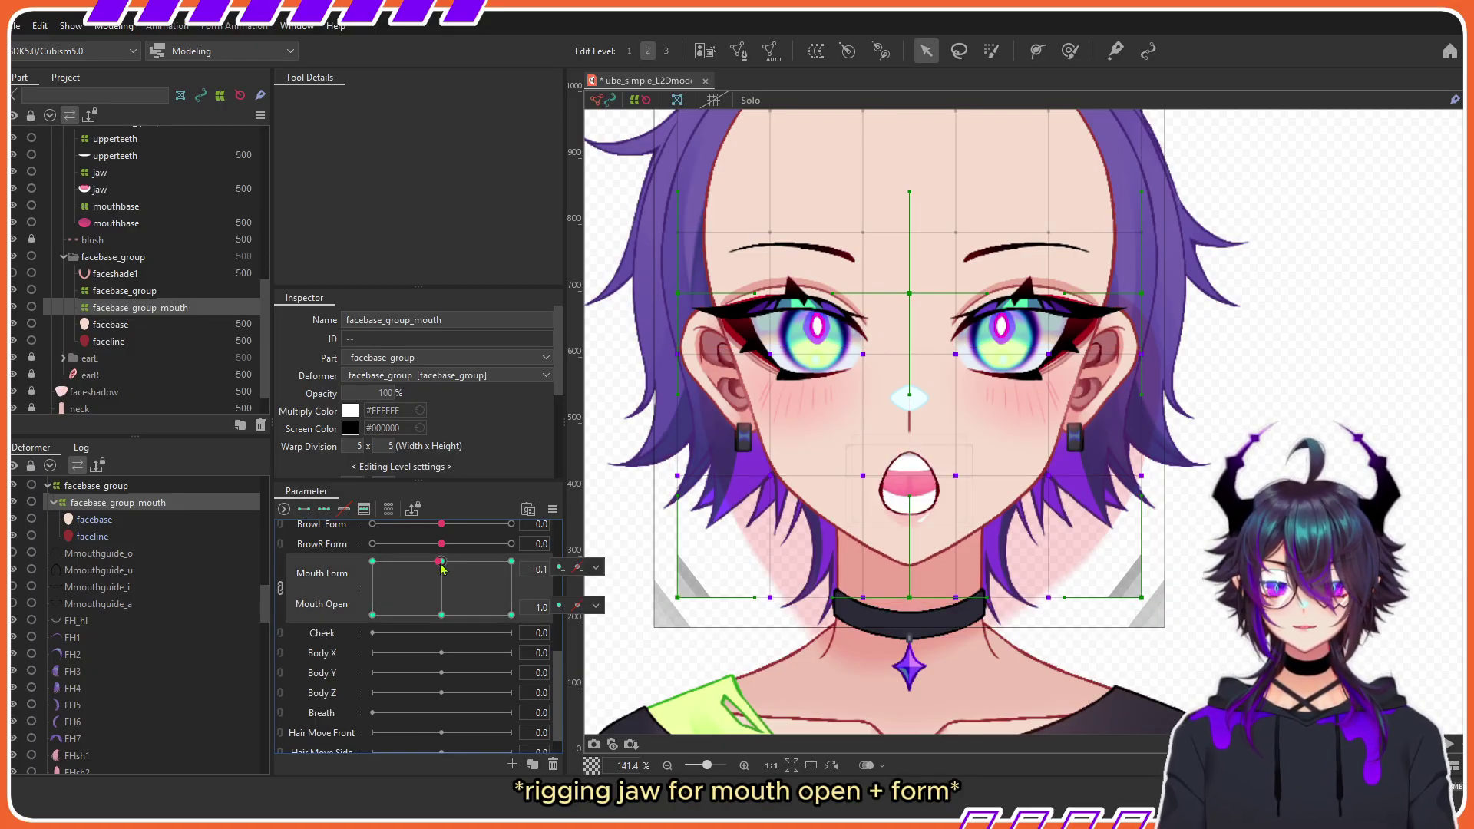
pyautogui.moveTo(393, 613); pyautogui.dragTo(511, 562)
pyautogui.moveTo(910, 612); pyautogui.dragTo(909, 607)
pyautogui.moveTo(512, 561)
pyautogui.mouseDown()
pyautogui.moveTo(528, 562)
pyautogui.moveTo(372, 562)
pyautogui.mouseUp()
pyautogui.moveTo(909, 614); pyautogui.dragTo(909, 618)
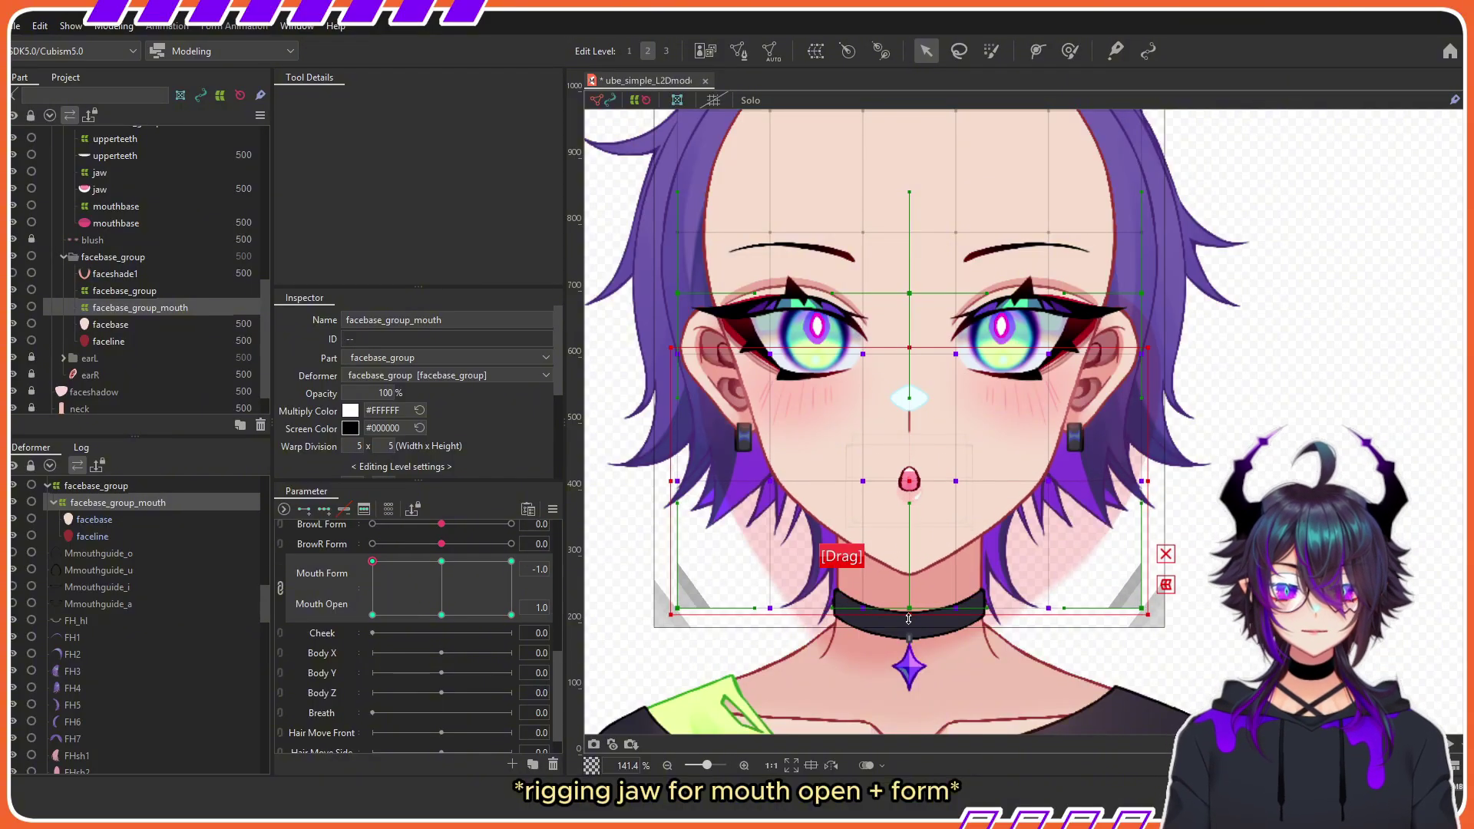
pyautogui.click(372, 615)
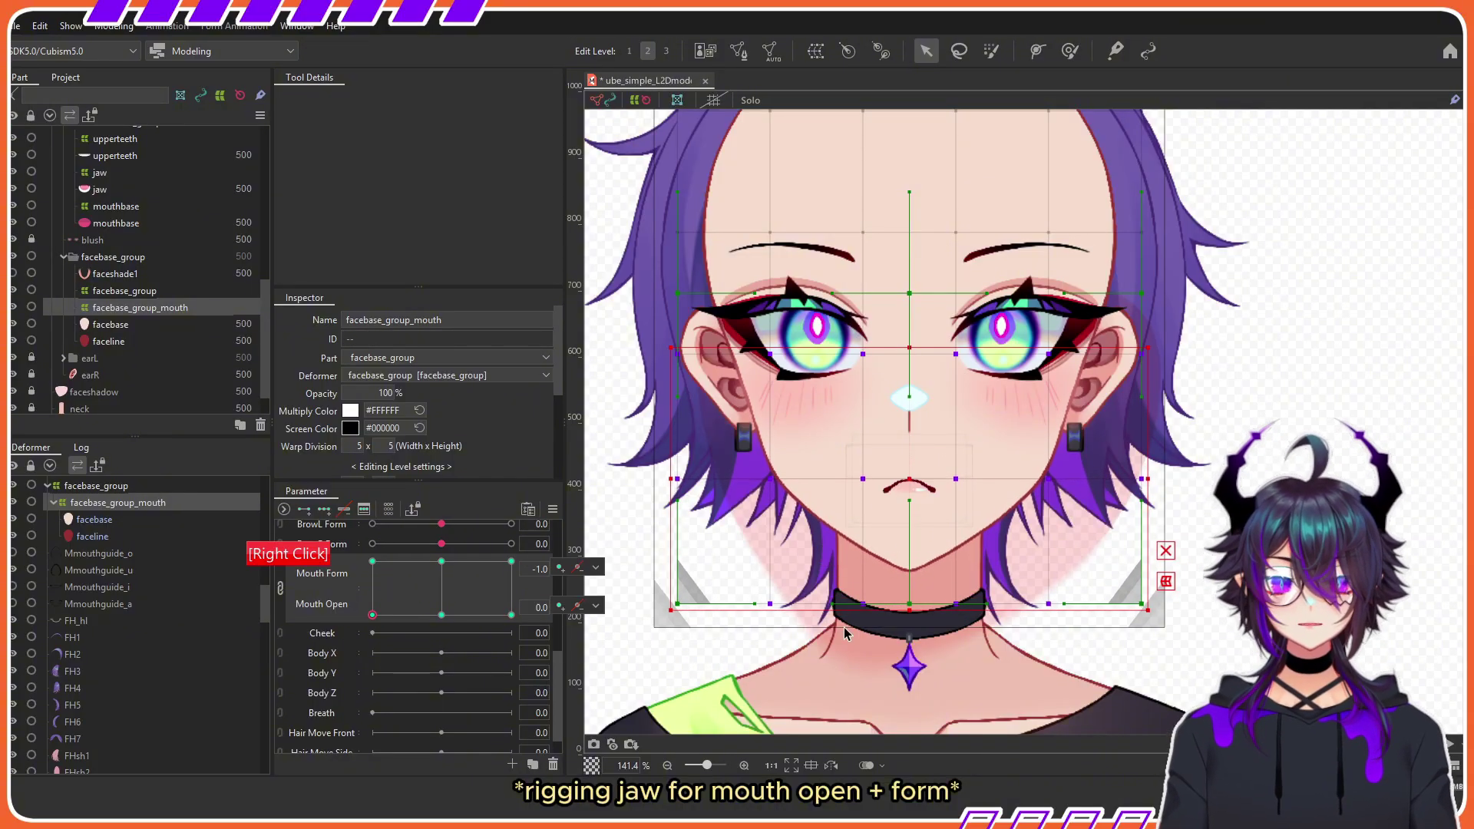
pyautogui.moveTo(442, 616)
pyautogui.mouseDown()
pyautogui.moveTo(512, 562)
pyautogui.moveTo(442, 615)
pyautogui.mouseUp()
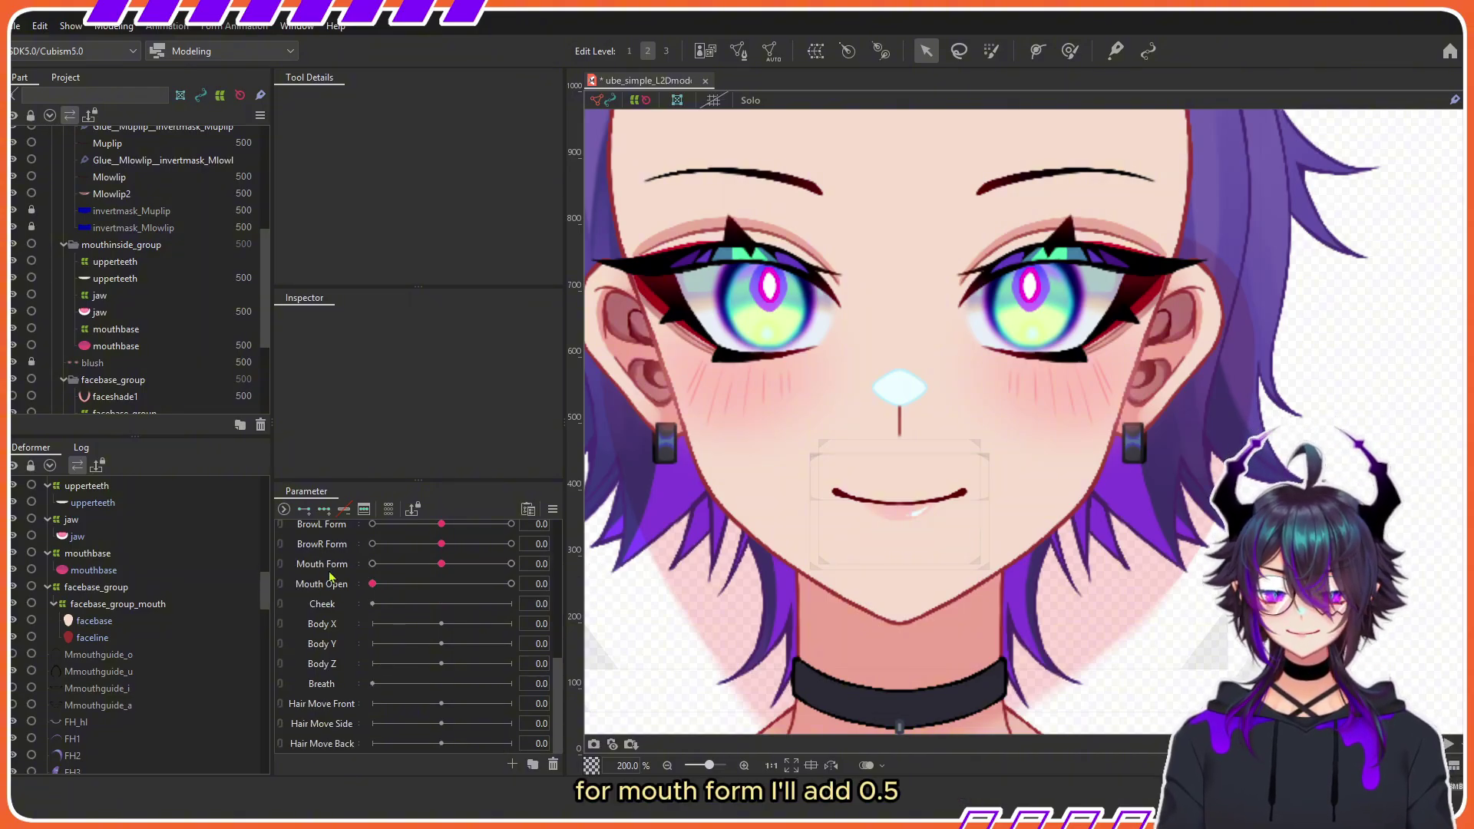
# Step: Select all objects keyed on Mouth Form and add a keyform at 0.5 to that parameter
pyautogui.click(327, 568)
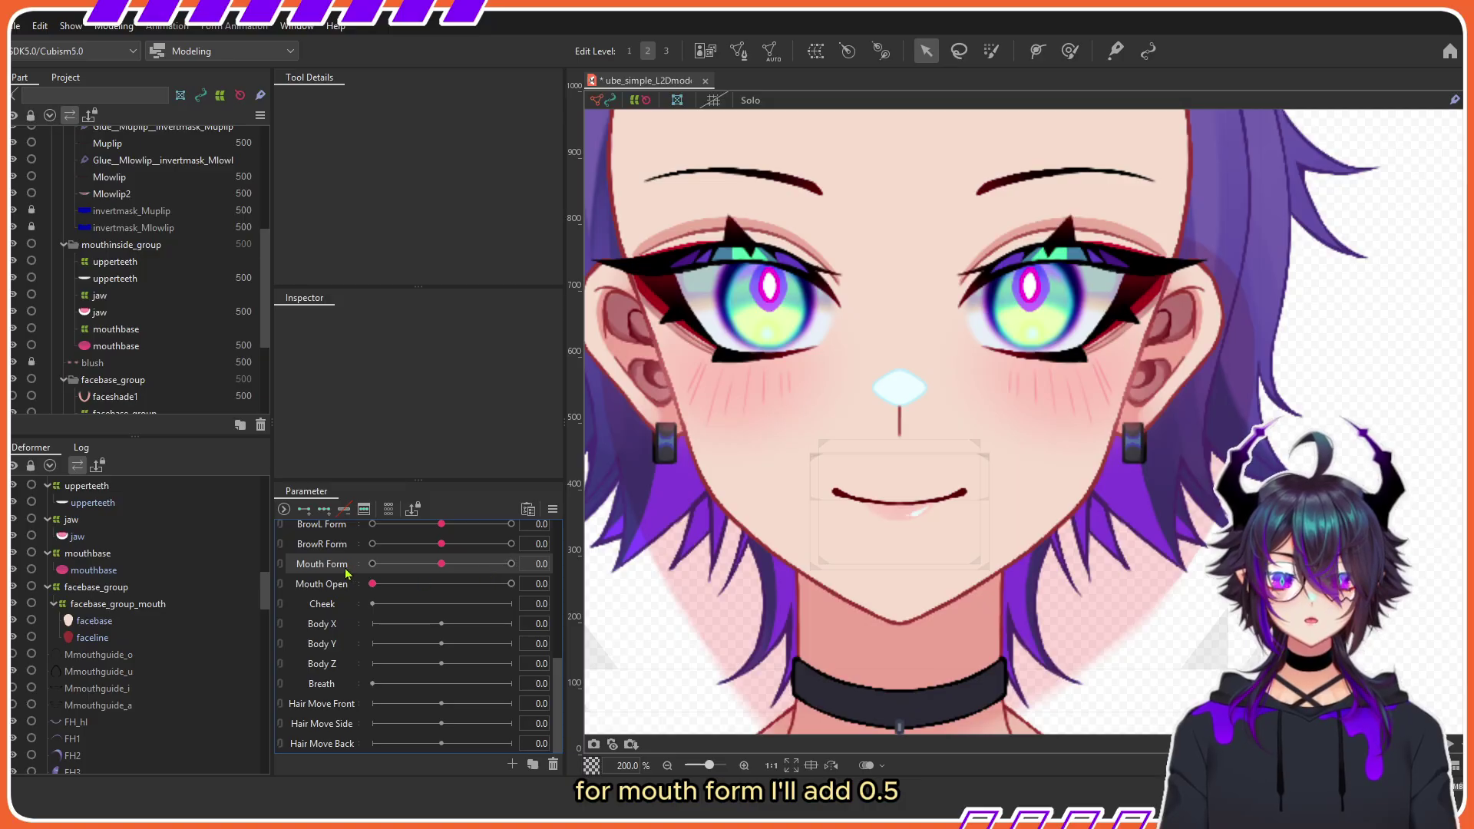
pyautogui.rightClick(443, 565)
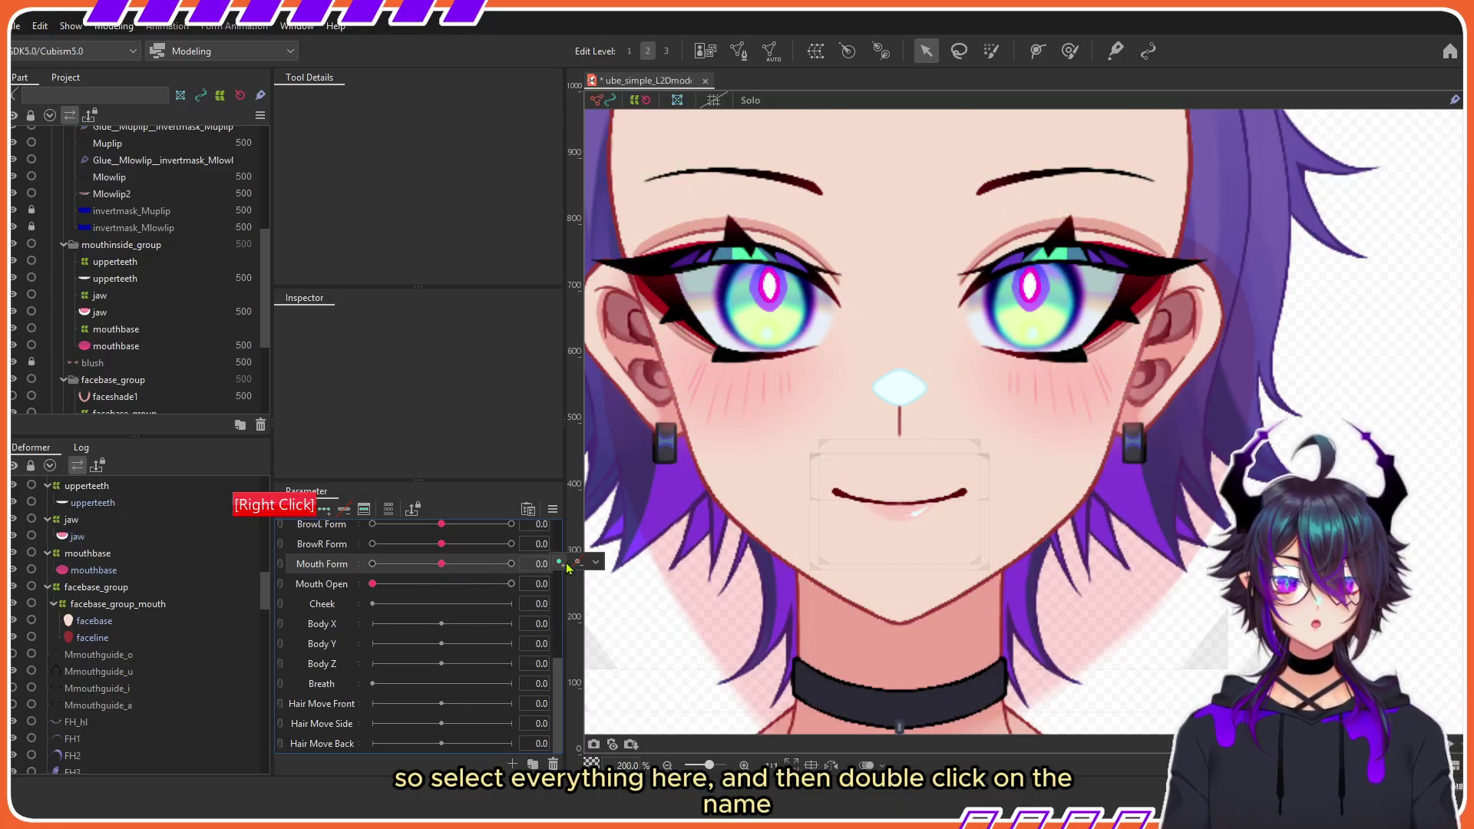
pyautogui.click(622, 565)
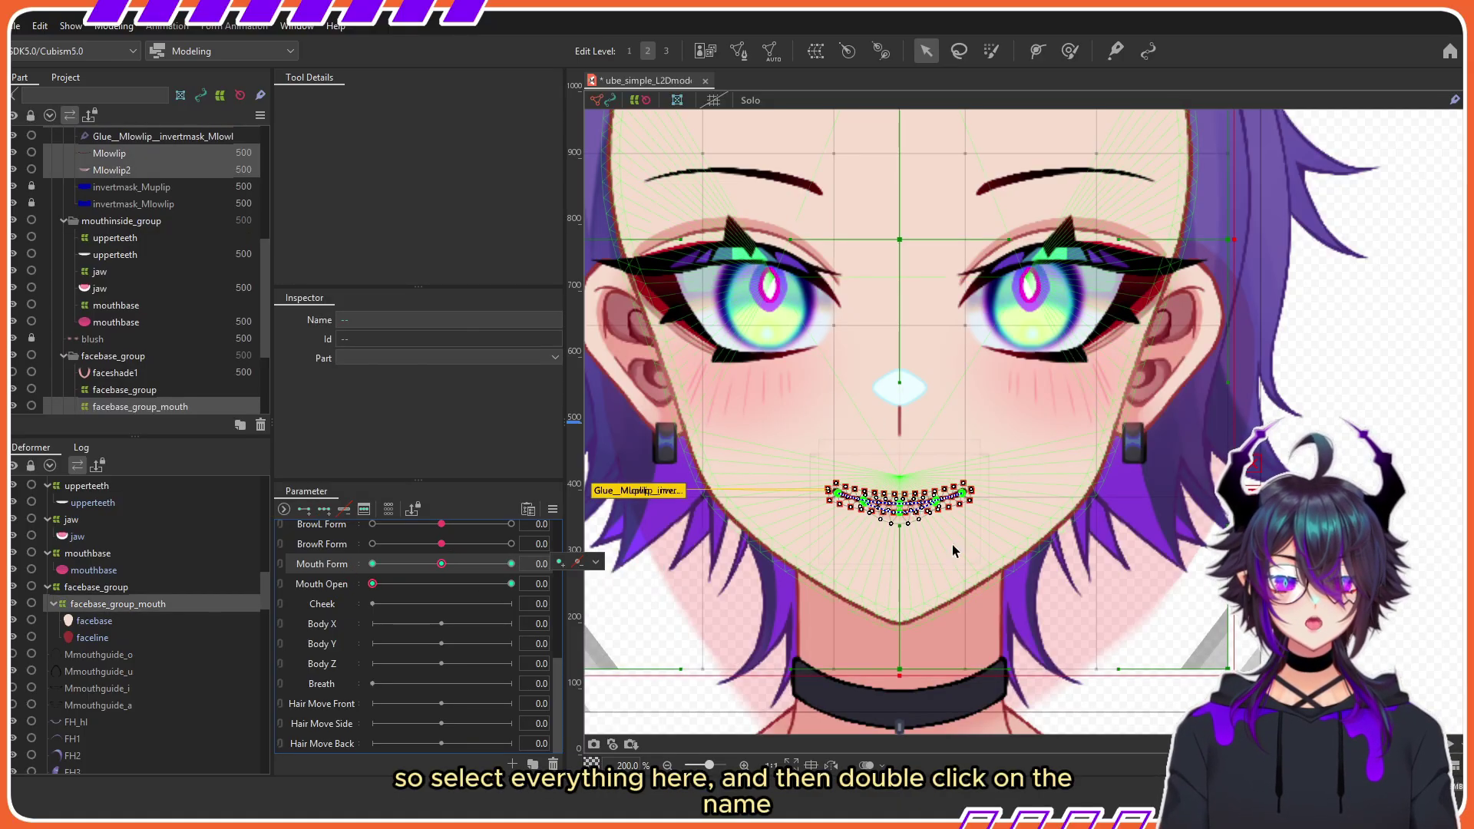
pyautogui.doubleClick(336, 565)
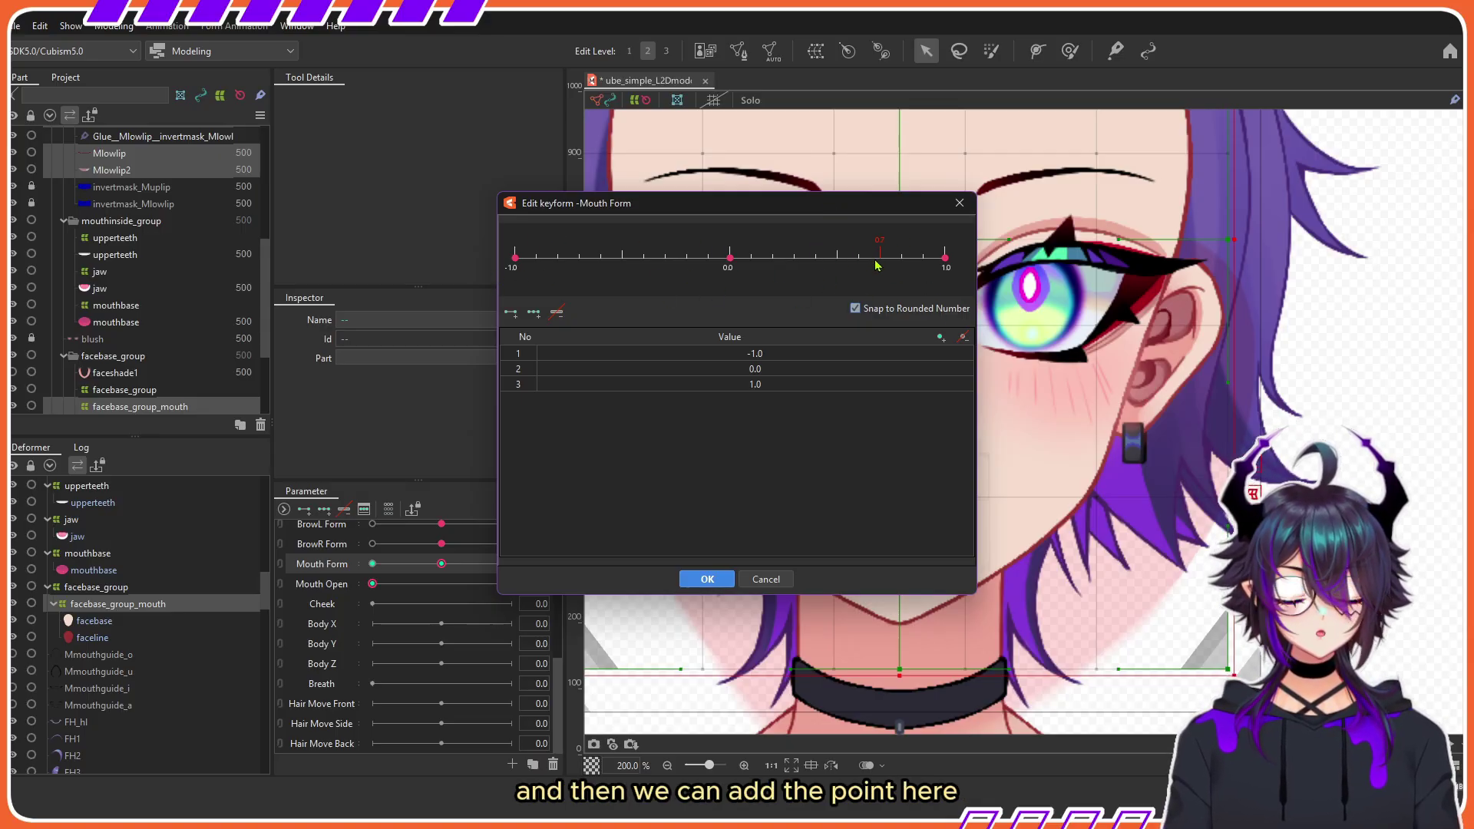
pyautogui.click(836, 258)
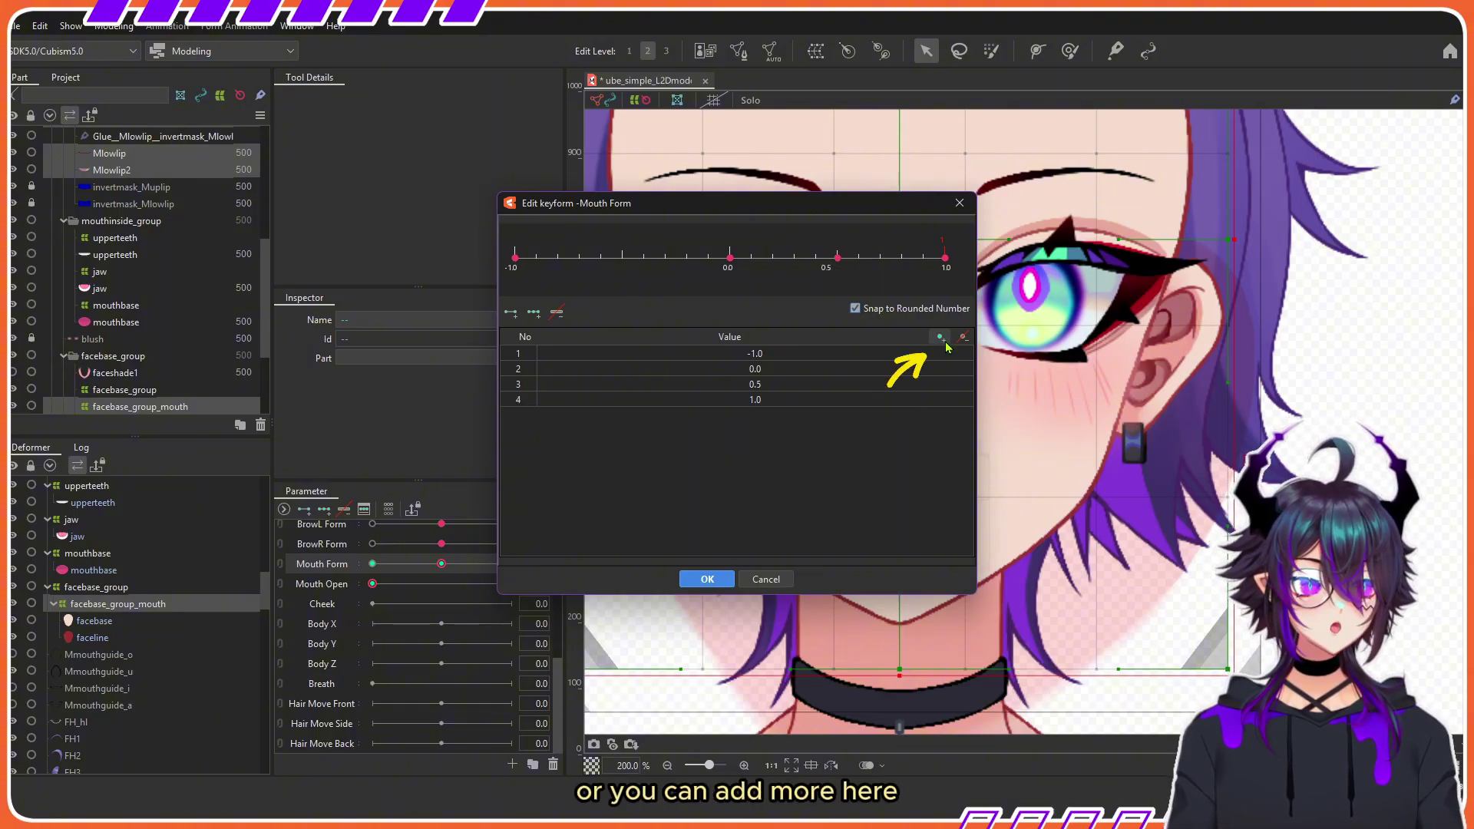
pyautogui.click(705, 580)
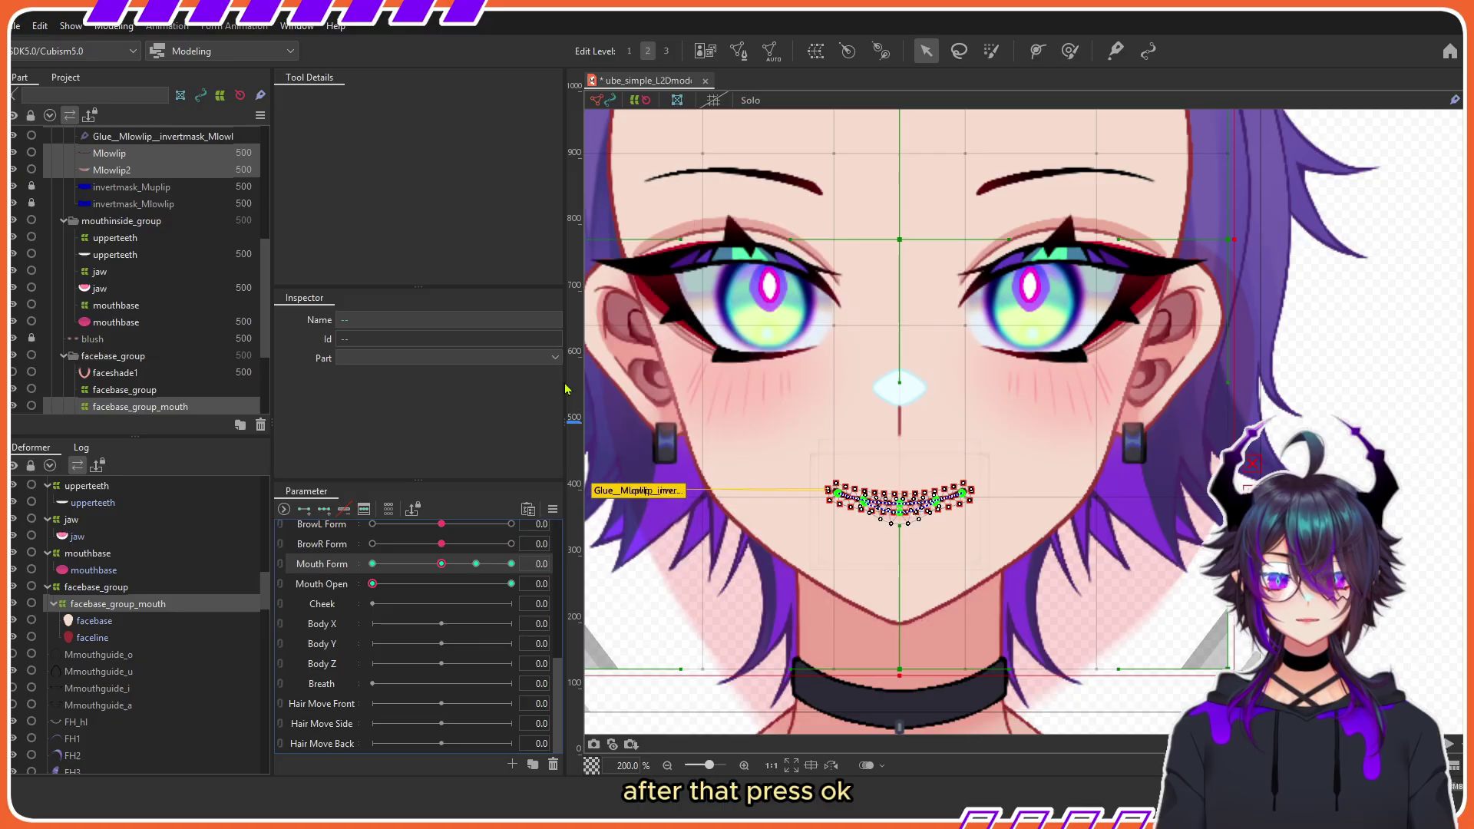
# Step: Add a keyform at 0.3 to the Mouth Open parameter for the selected mouth objects
pyautogui.click(334, 589)
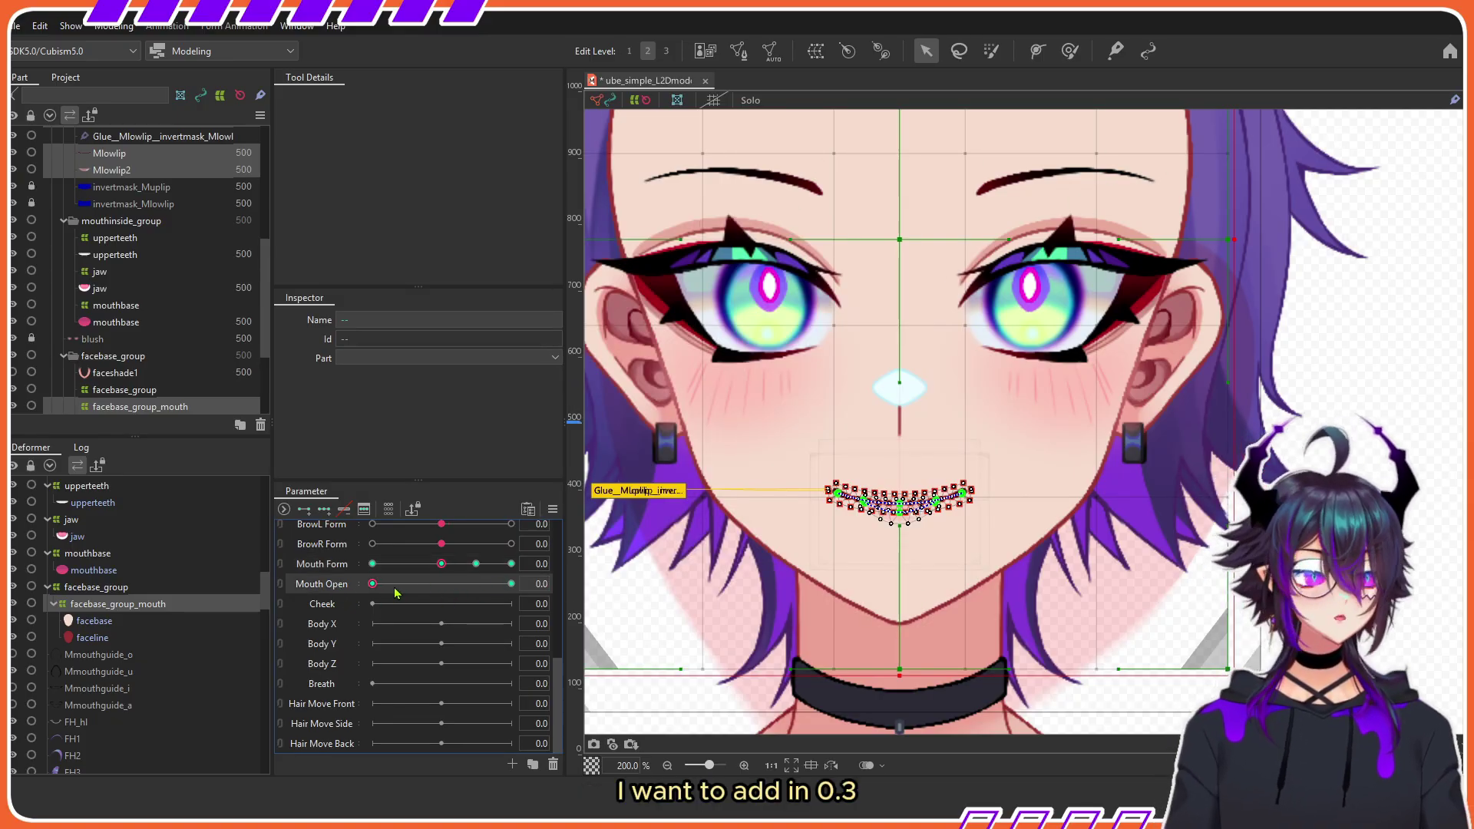
pyautogui.doubleClick(335, 588)
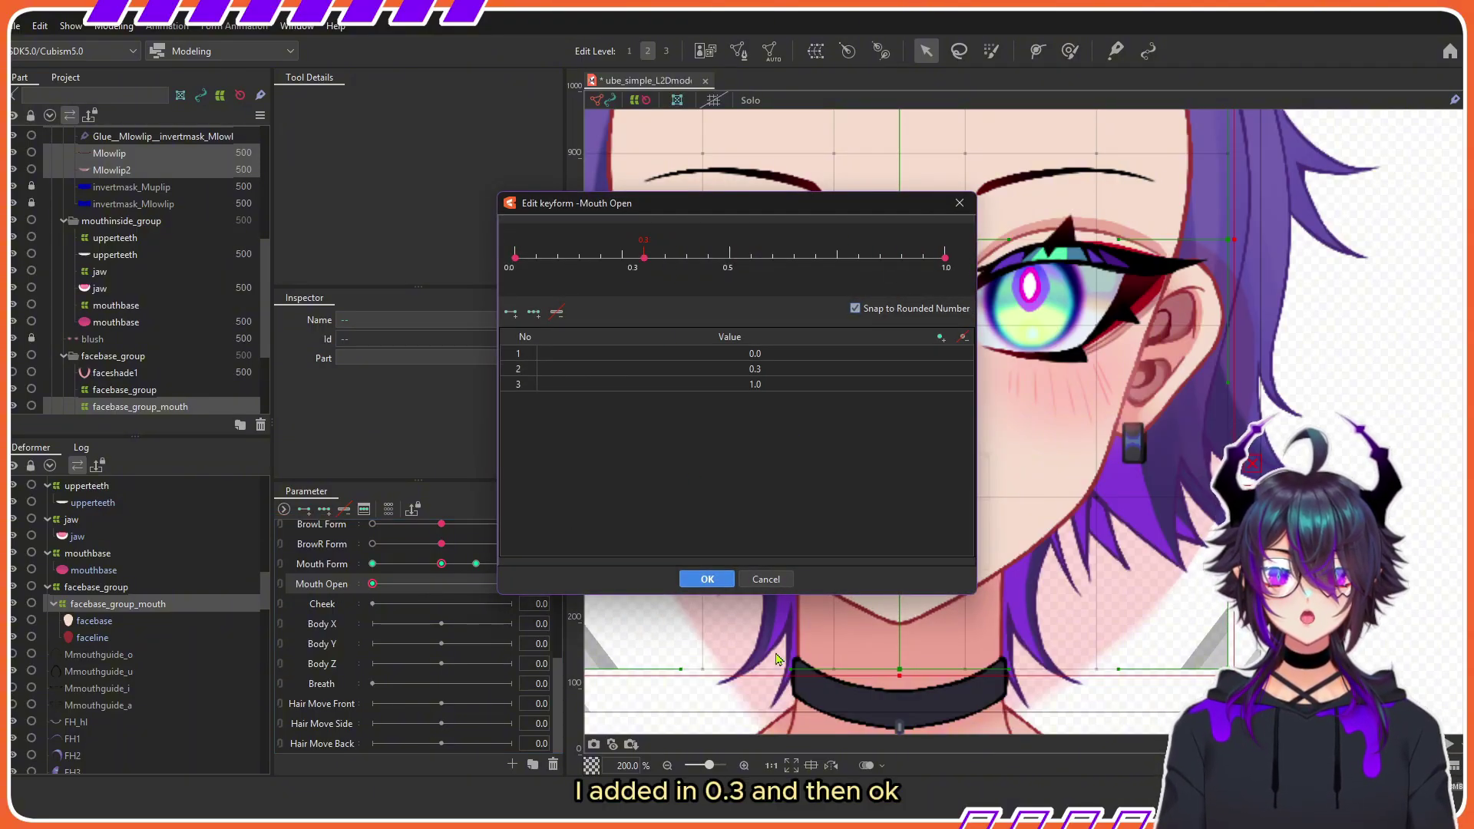
pyautogui.click(708, 579)
# Step: Preview the added Mouth Open 0.3 and Mouth Form 0.5 keyforms, and combine both parameters into one grid
pyautogui.moveTo(372, 585); pyautogui.dragTo(415, 589)
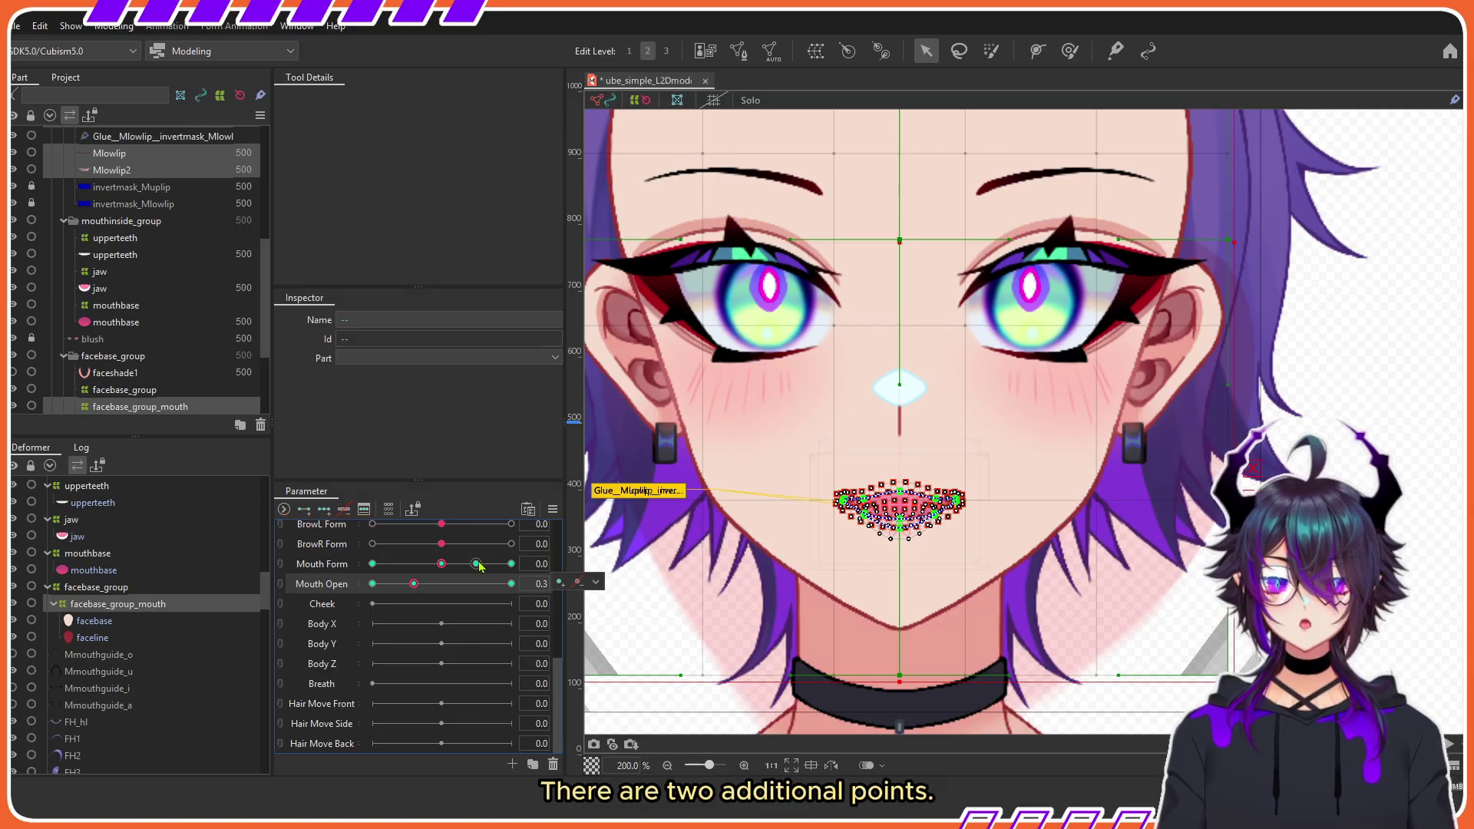
pyautogui.rightClick(476, 565)
pyautogui.rightClick(415, 585)
pyautogui.rightClick(372, 584)
pyautogui.rightClick(373, 565)
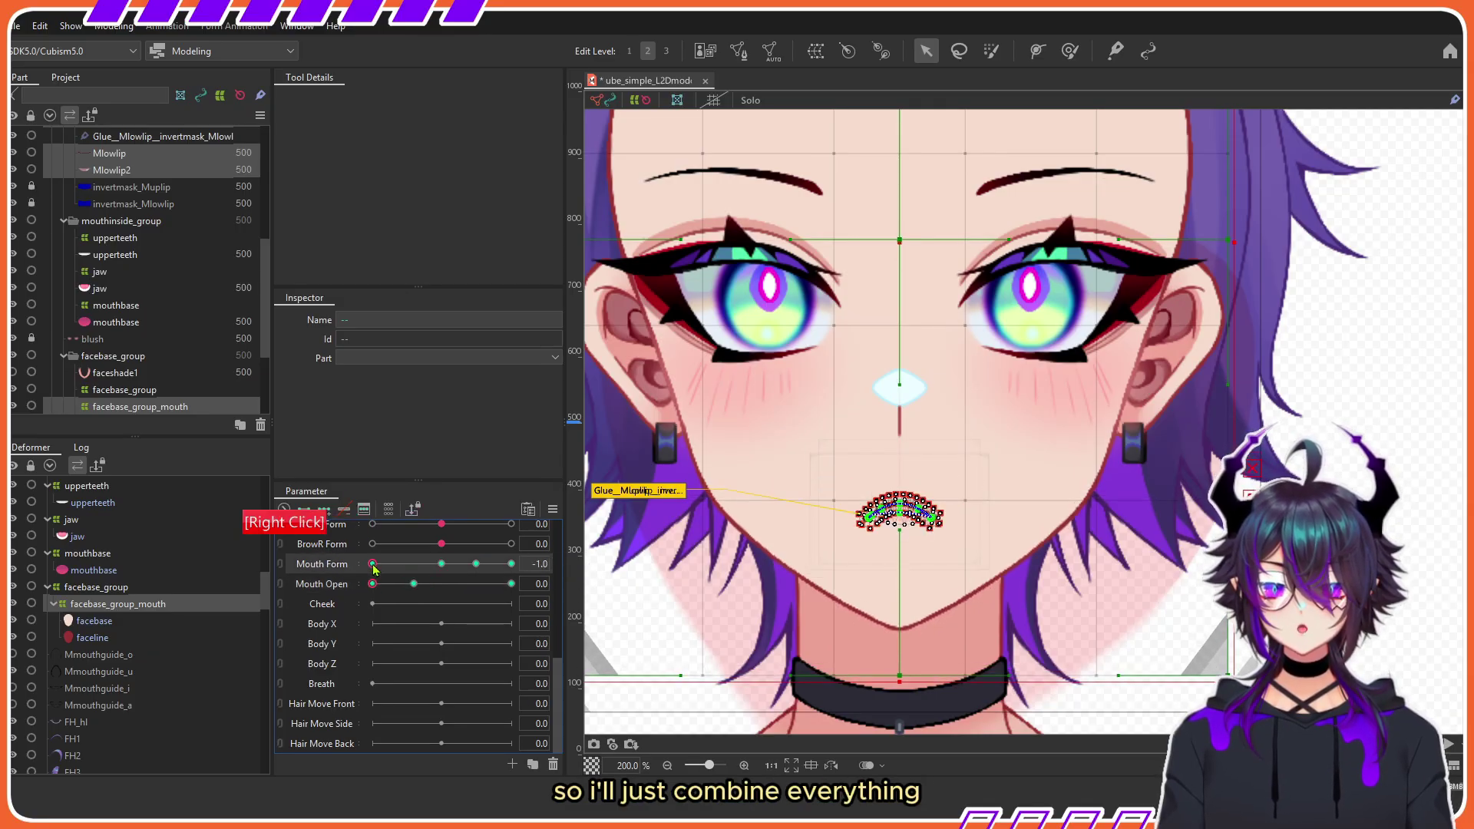
pyautogui.click(282, 566)
pyautogui.scroll(-2, 895, 478)
pyautogui.click(1255, 399)
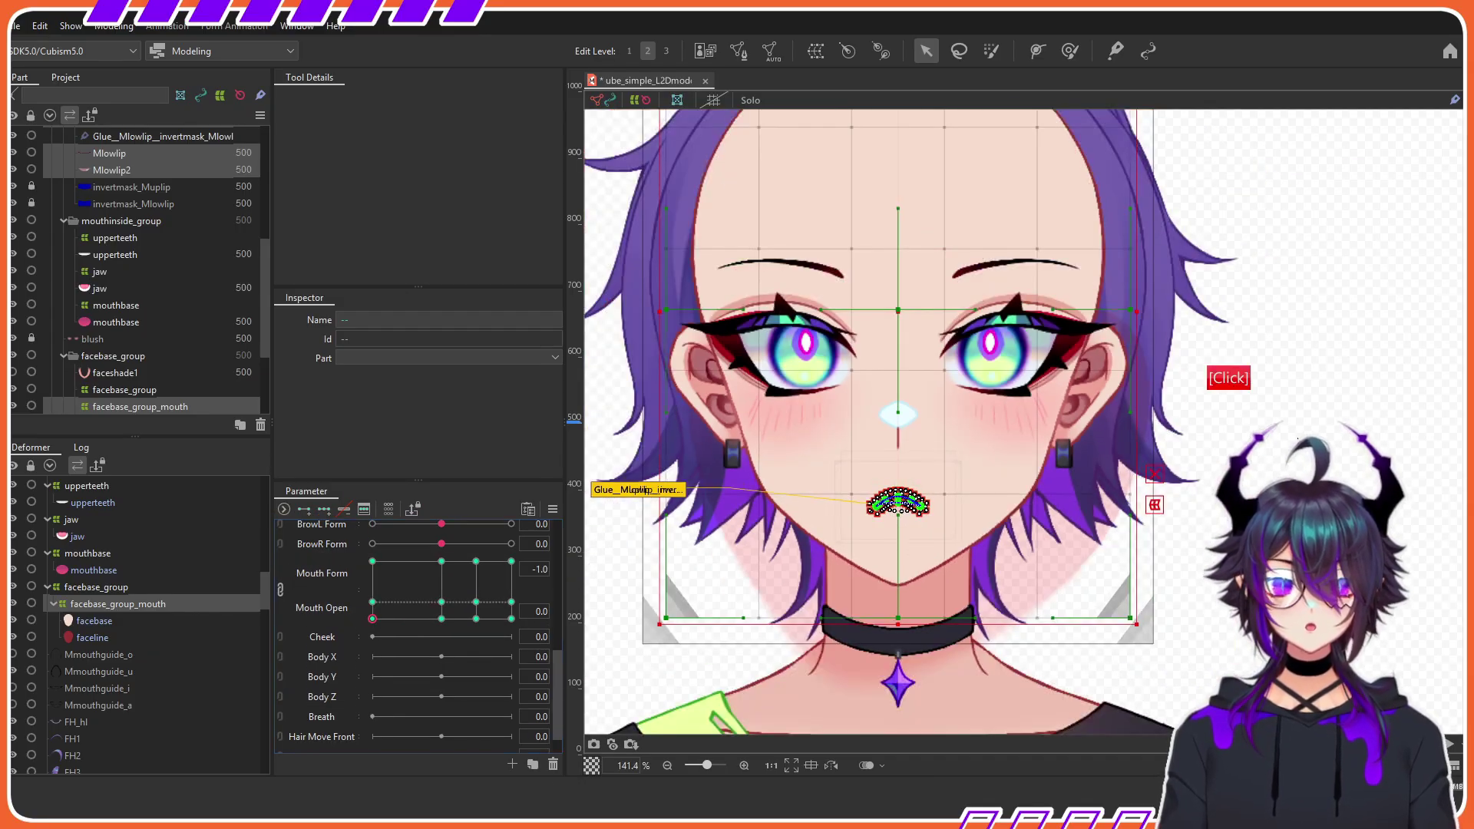
# Step: Link Mouth Form with Mouth Open, set them to 0.0 and 0.3, and select all objects keyed on Mouth Open
pyautogui.moveTo(474, 621); pyautogui.dragTo(561, 654)
pyautogui.rightClick(451, 604)
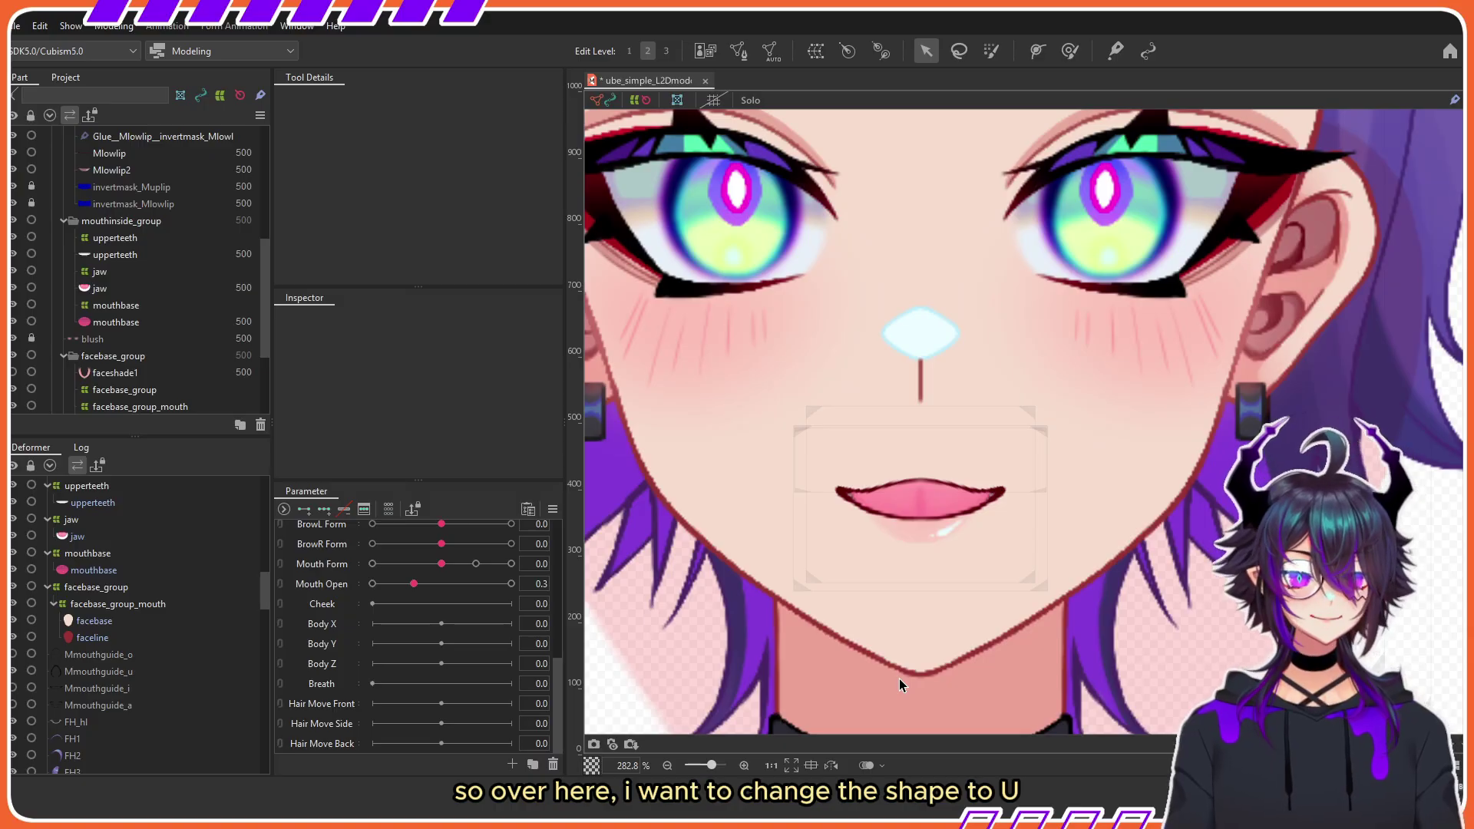
pyautogui.click(281, 565)
pyautogui.rightClick(444, 605)
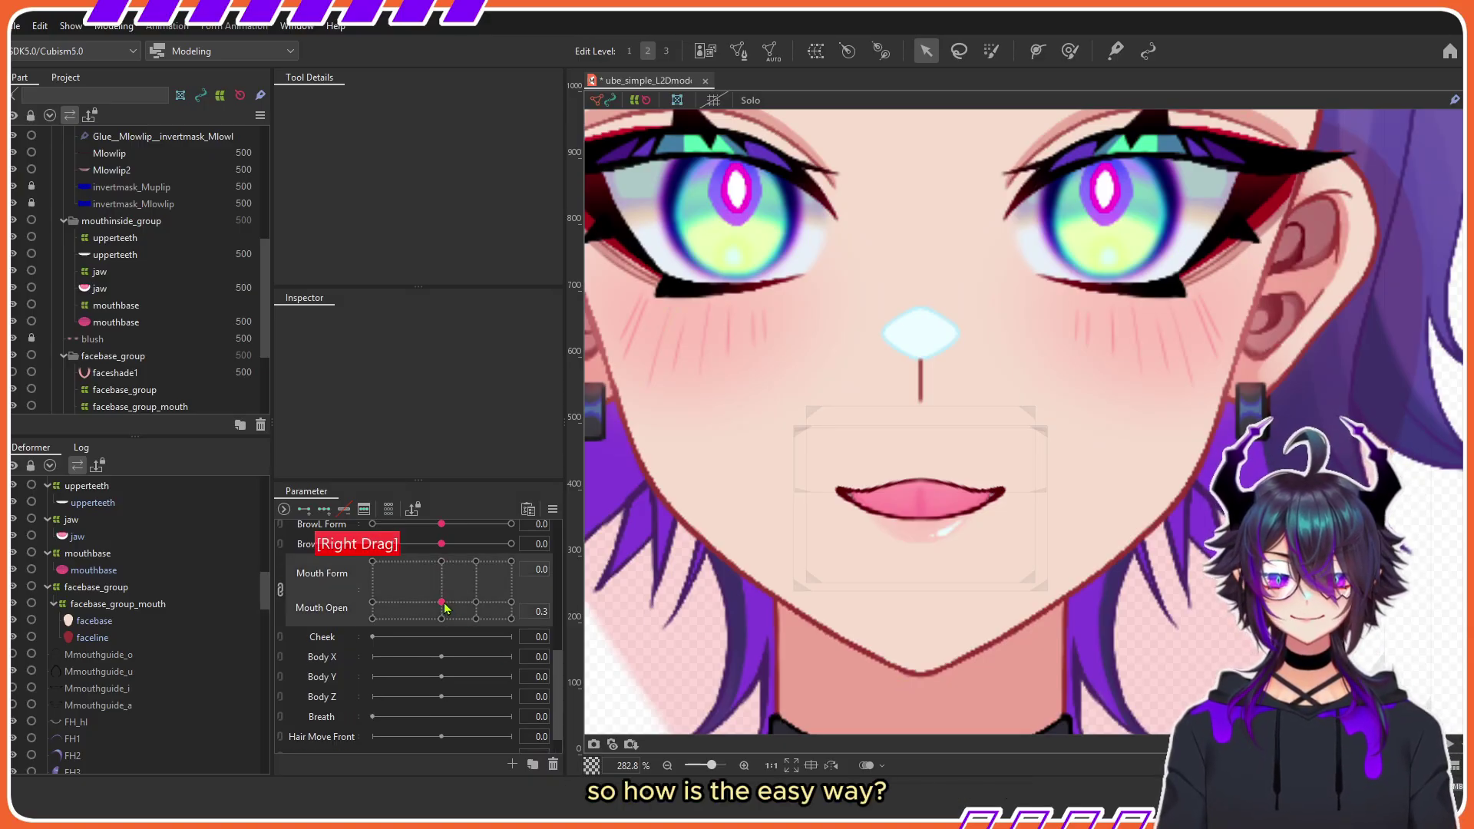
pyautogui.click(596, 568)
pyautogui.click(625, 586)
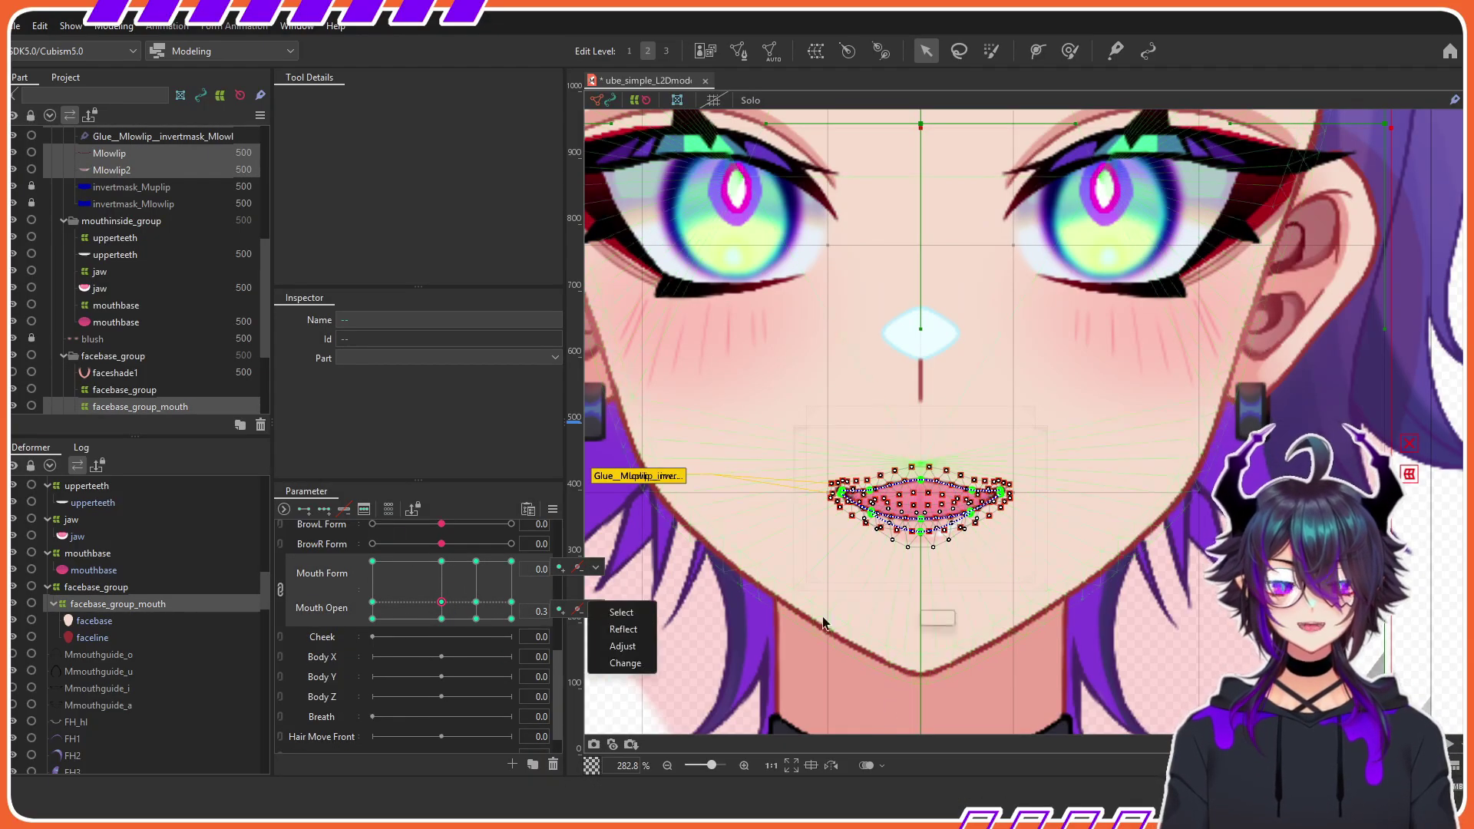
# Step: Copy the mouth objects' forms from Mouth Form -1.0, Mouth Open 1.0 and paste them onto Mouth Form 0.0, Mouth Open 0.3
pyautogui.scroll(-2, 1035, 550)
pyautogui.rightClick(375, 564)
pyautogui.scroll(3, 1007, 538)
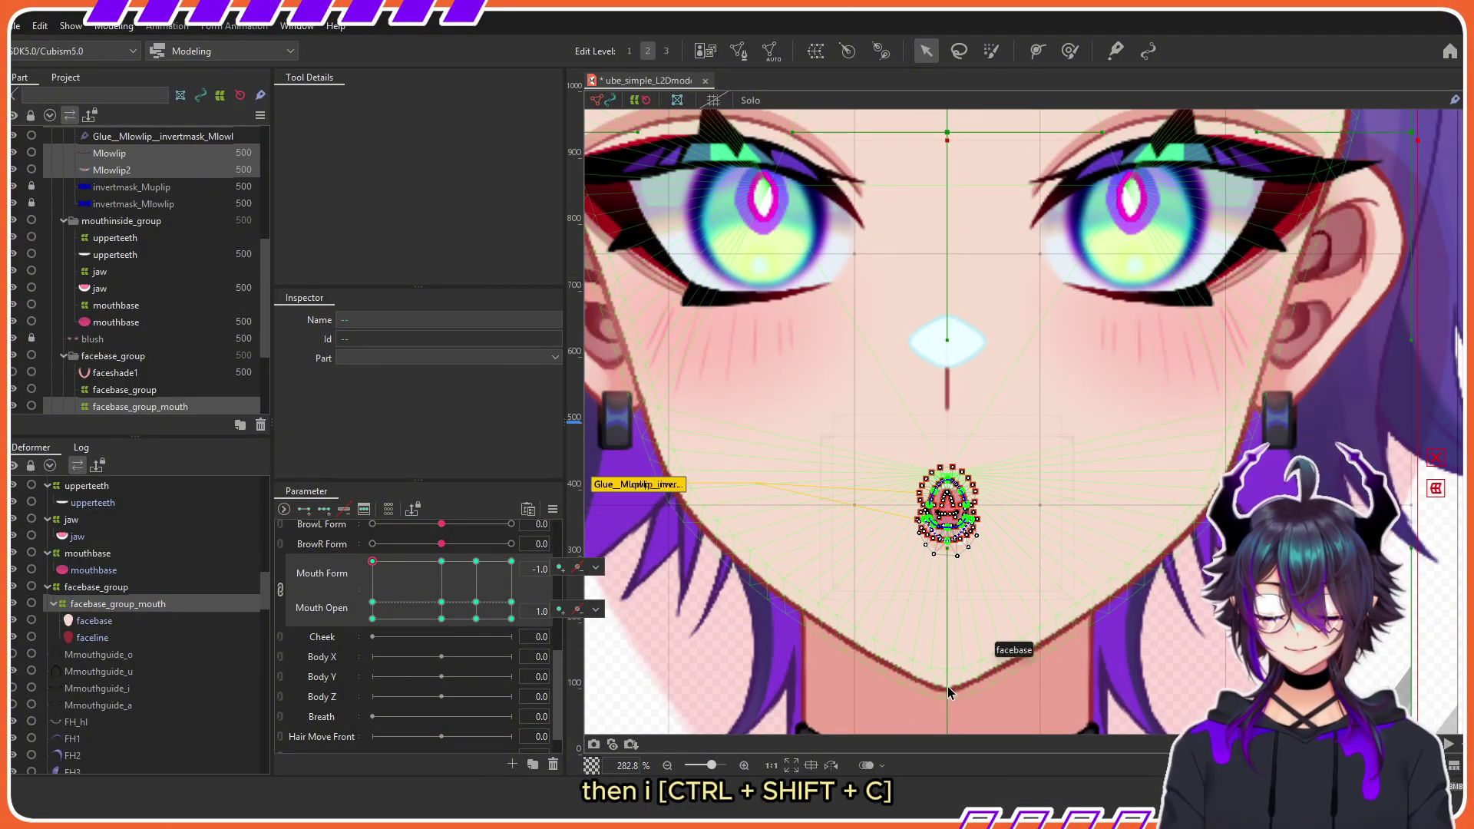
pyautogui.hotkey('ctrl', 'shift', 'c')
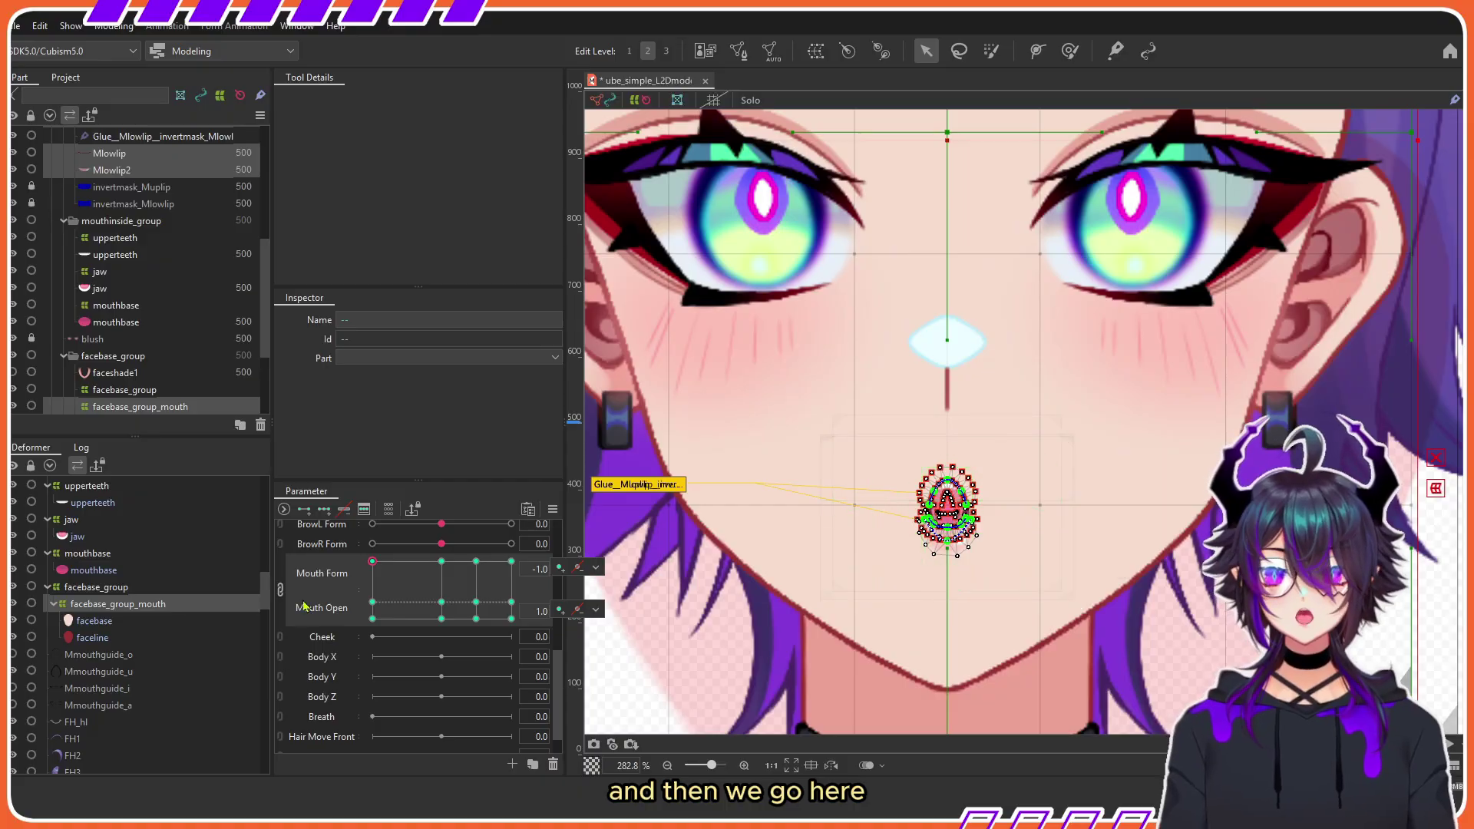
pyautogui.click(442, 602)
pyautogui.hotkey('ctrl', 'shift', 'v')
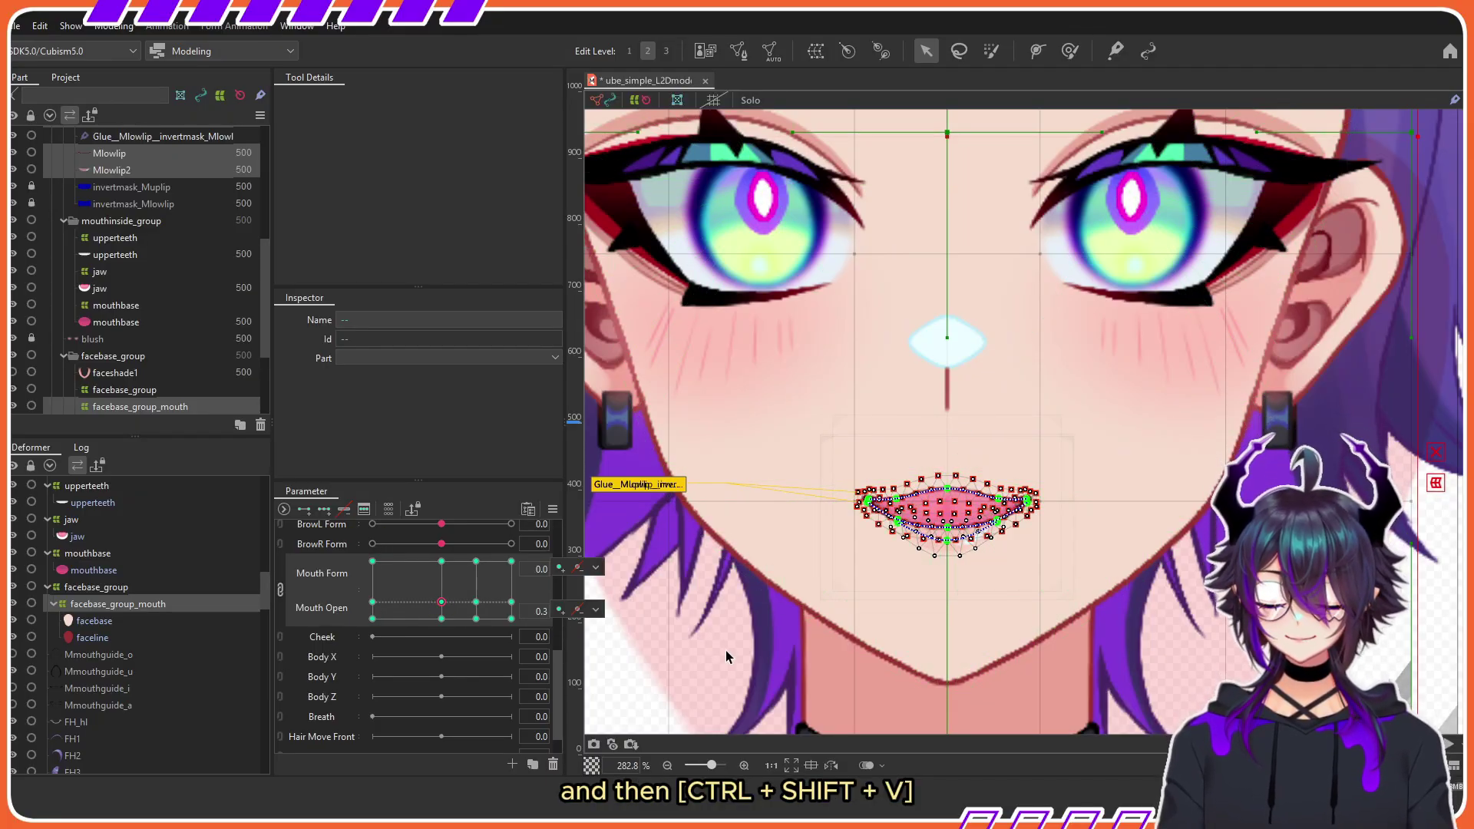
pyautogui.hotkey('ctrl', 'shift', 'v')
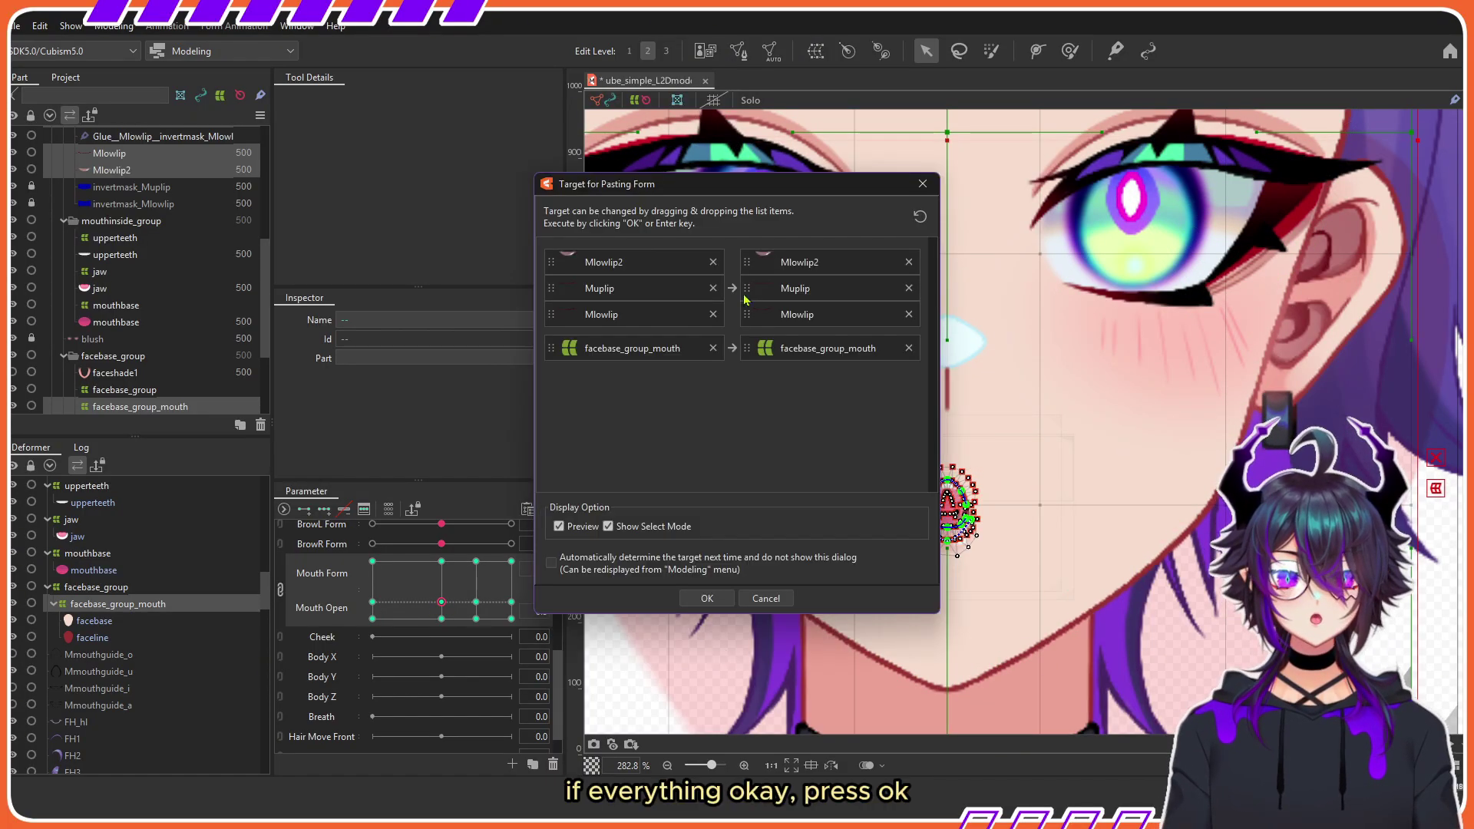
pyautogui.click(707, 600)
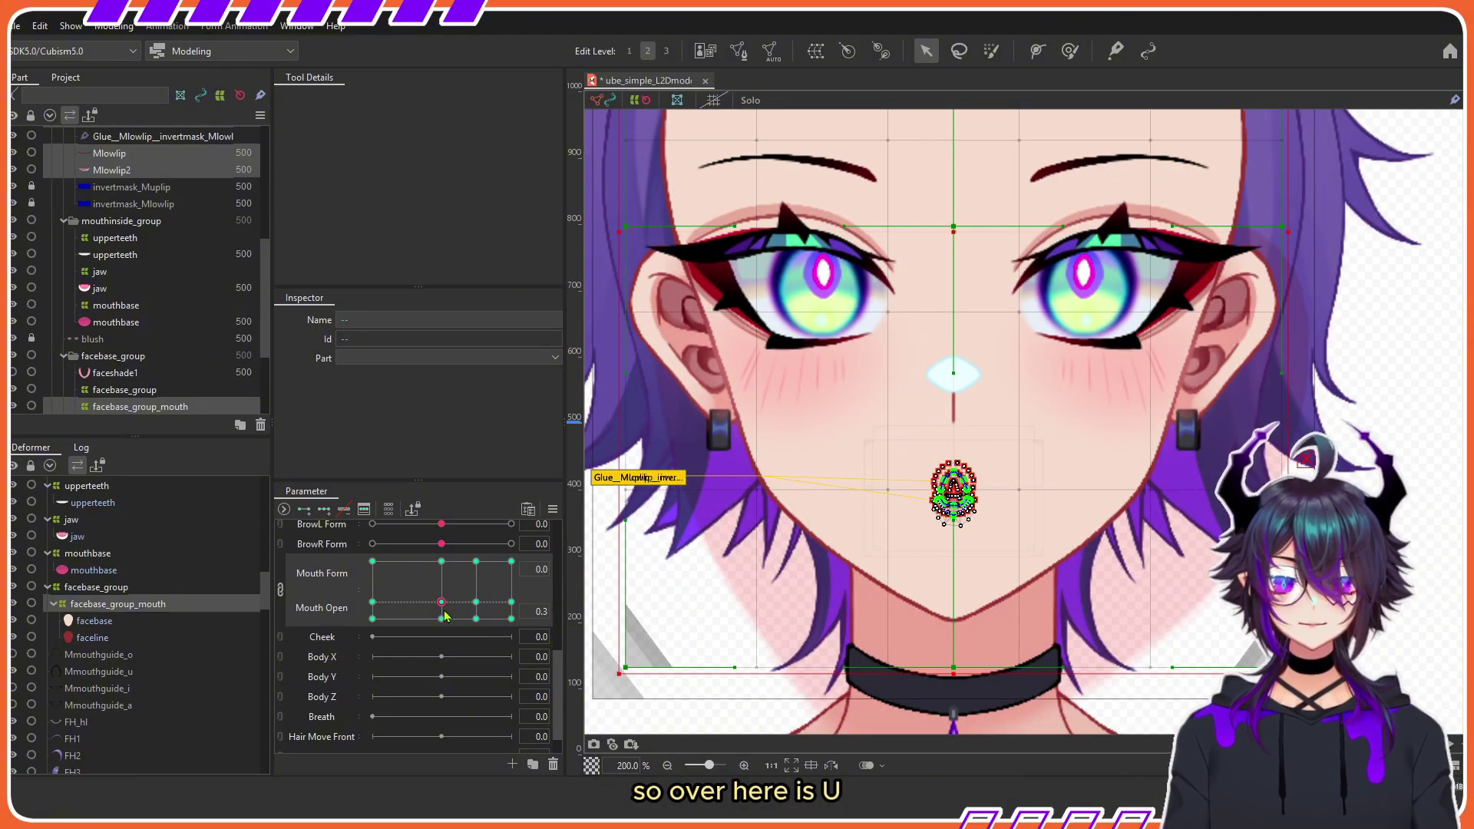
# Step: At Mouth Form 1.0 and Mouth Open 0.3, pull in Muplip's corner and adjust the corner points of Mlowlip
pyautogui.moveTo(454, 602); pyautogui.dragTo(596, 565)
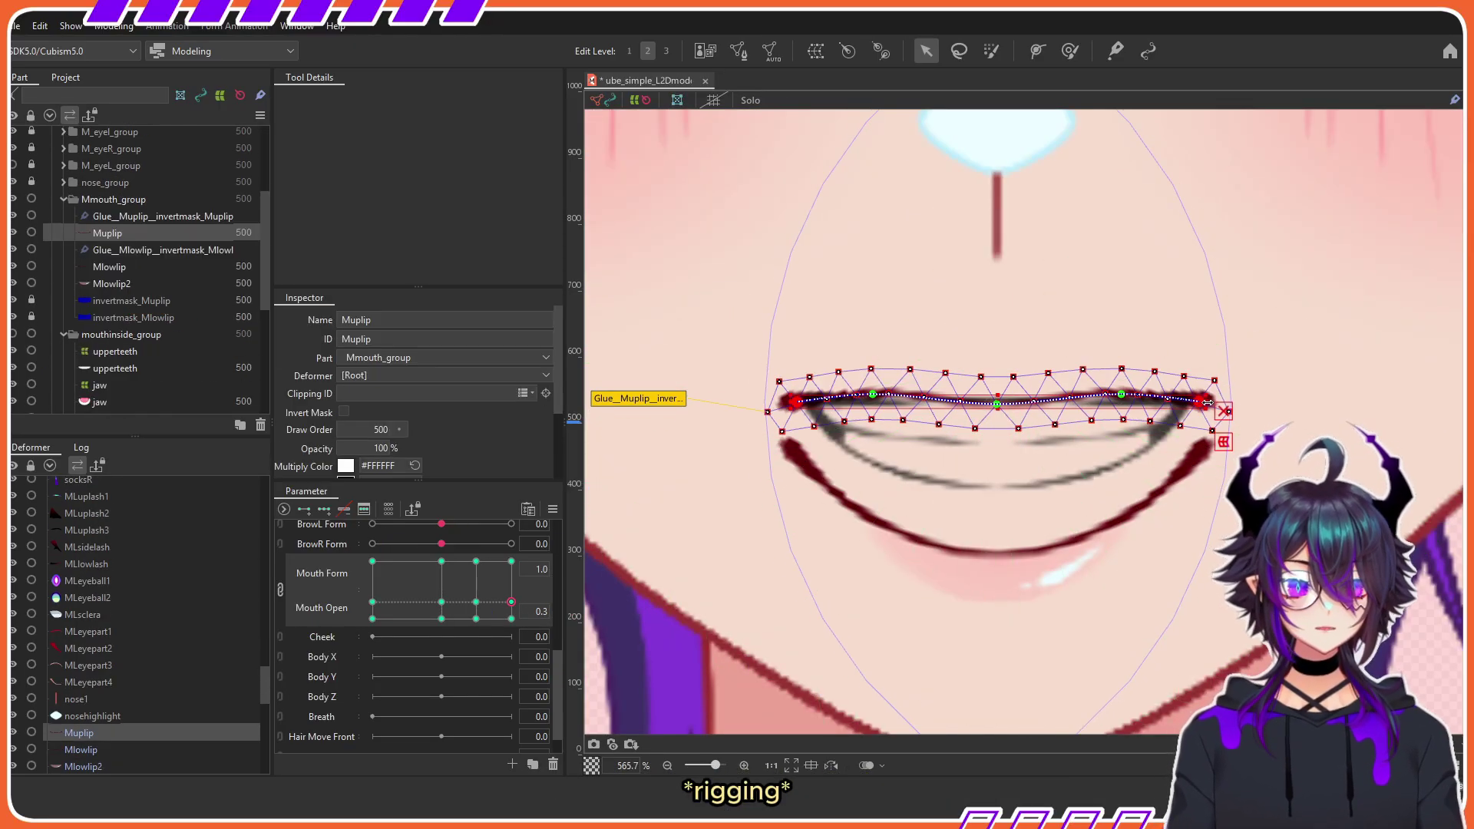
pyautogui.moveTo(1208, 403); pyautogui.dragTo(1199, 402)
pyautogui.scroll(1, 813, 409)
pyautogui.click(801, 470)
pyautogui.click(801, 474)
pyautogui.keyDown('shift'); pyautogui.click(1346, 474); pyautogui.keyUp('shift')
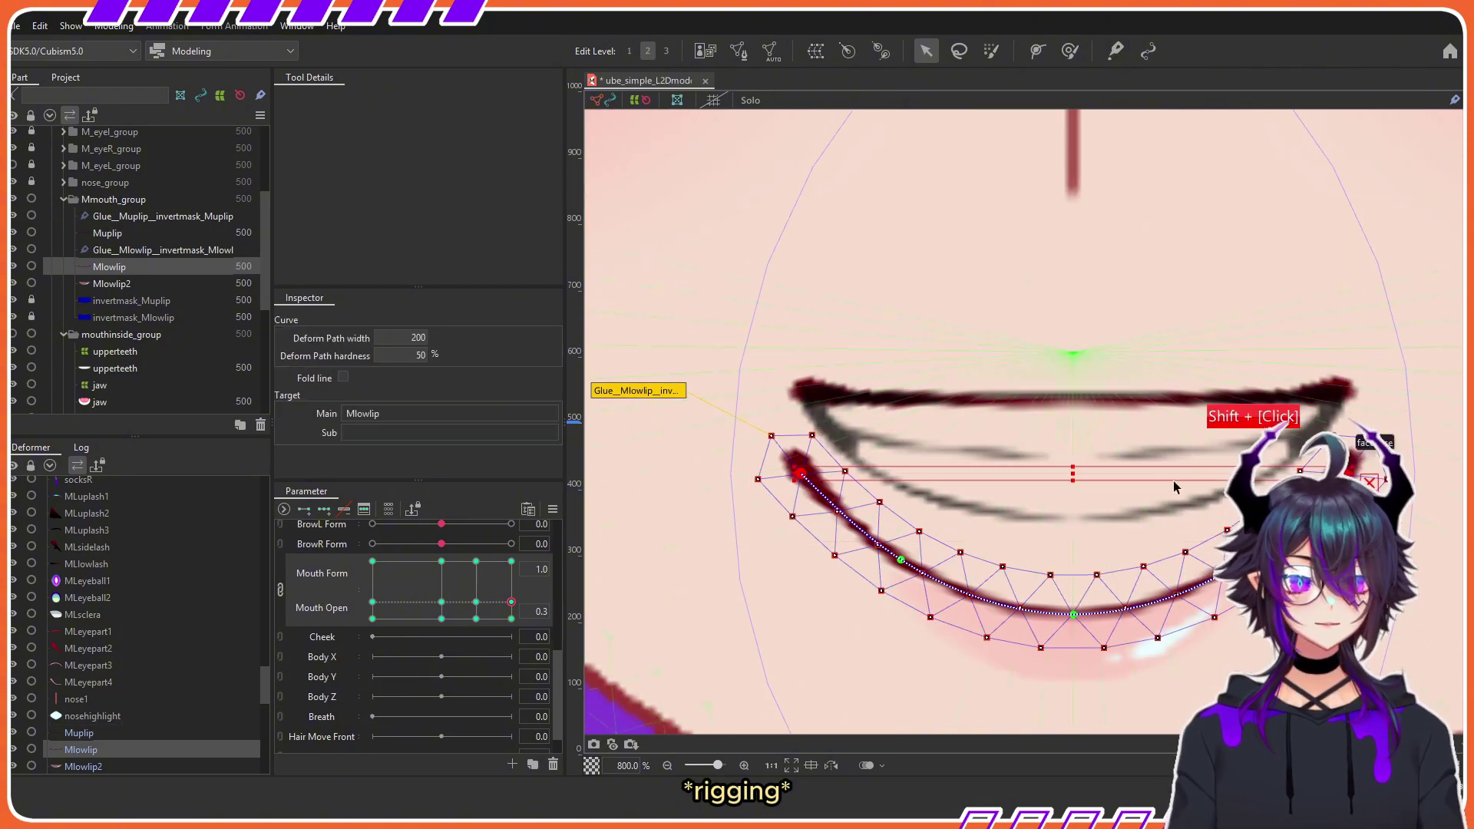
pyautogui.moveTo(1073, 473); pyautogui.dragTo(1077, 531)
pyautogui.moveTo(1080, 586); pyautogui.dragTo(1073, 484)
pyautogui.keyDown('shift'); pyautogui.click(112, 284); pyautogui.keyUp('shift')
pyautogui.moveTo(781, 484); pyautogui.dragTo(760, 484)
pyautogui.click(169, 316)
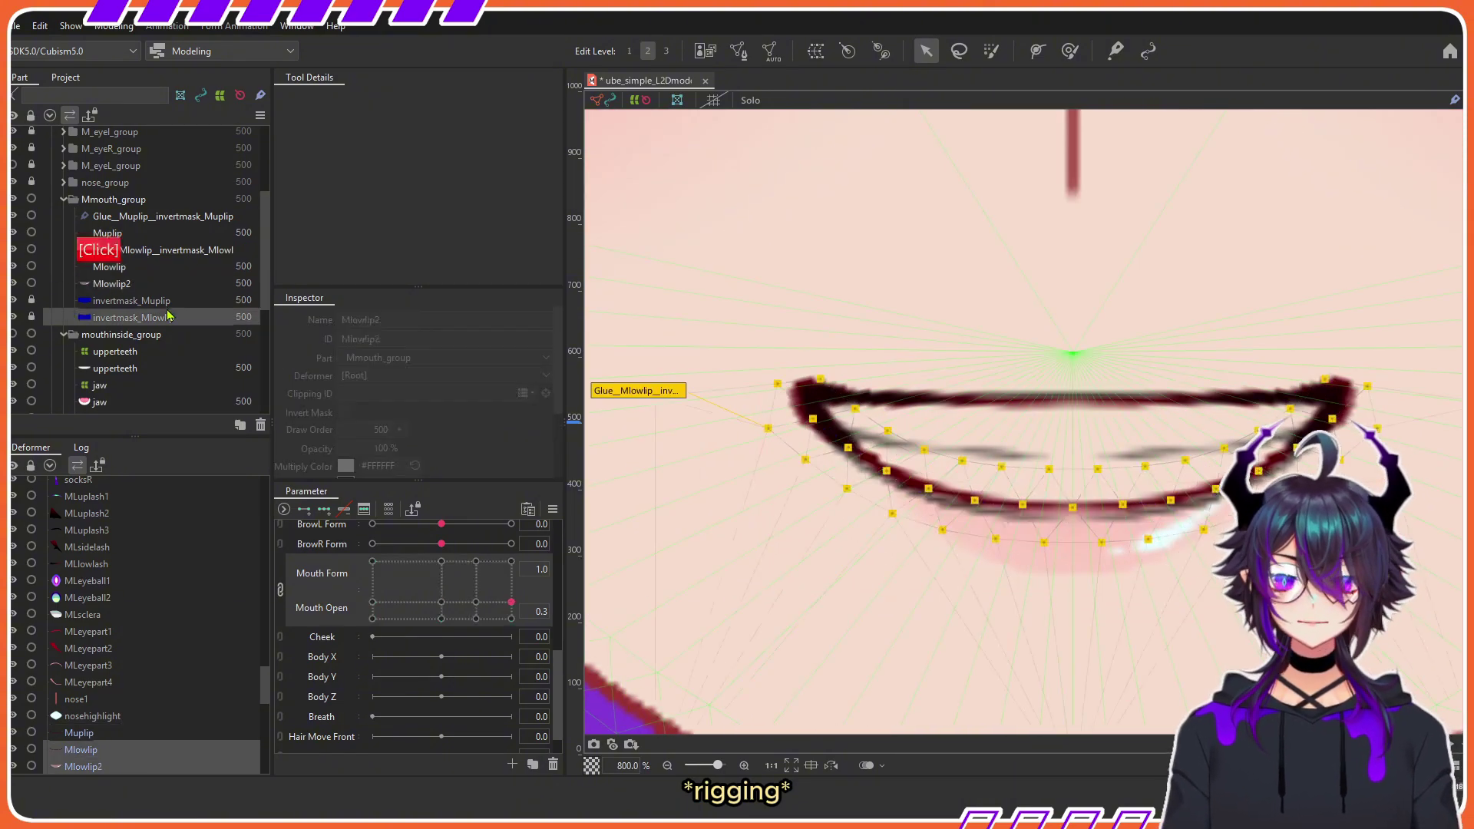
pyautogui.hotkey('ctrl', 'z')
# Step: Raise Mlowlip's curve, fit its corners to the upper lip, and move Mlowlip2 up beneath it
pyautogui.click(109, 267)
pyautogui.moveTo(1073, 580); pyautogui.dragTo(1073, 492)
pyautogui.click(905, 481)
pyautogui.keyDown('shift'); pyautogui.click(1241, 481); pyautogui.keyUp('shift')
pyautogui.click(809, 409)
pyautogui.keyDown('shift'); pyautogui.click(1337, 407); pyautogui.keyUp('shift')
pyautogui.moveTo(1338, 408); pyautogui.dragTo(1344, 407)
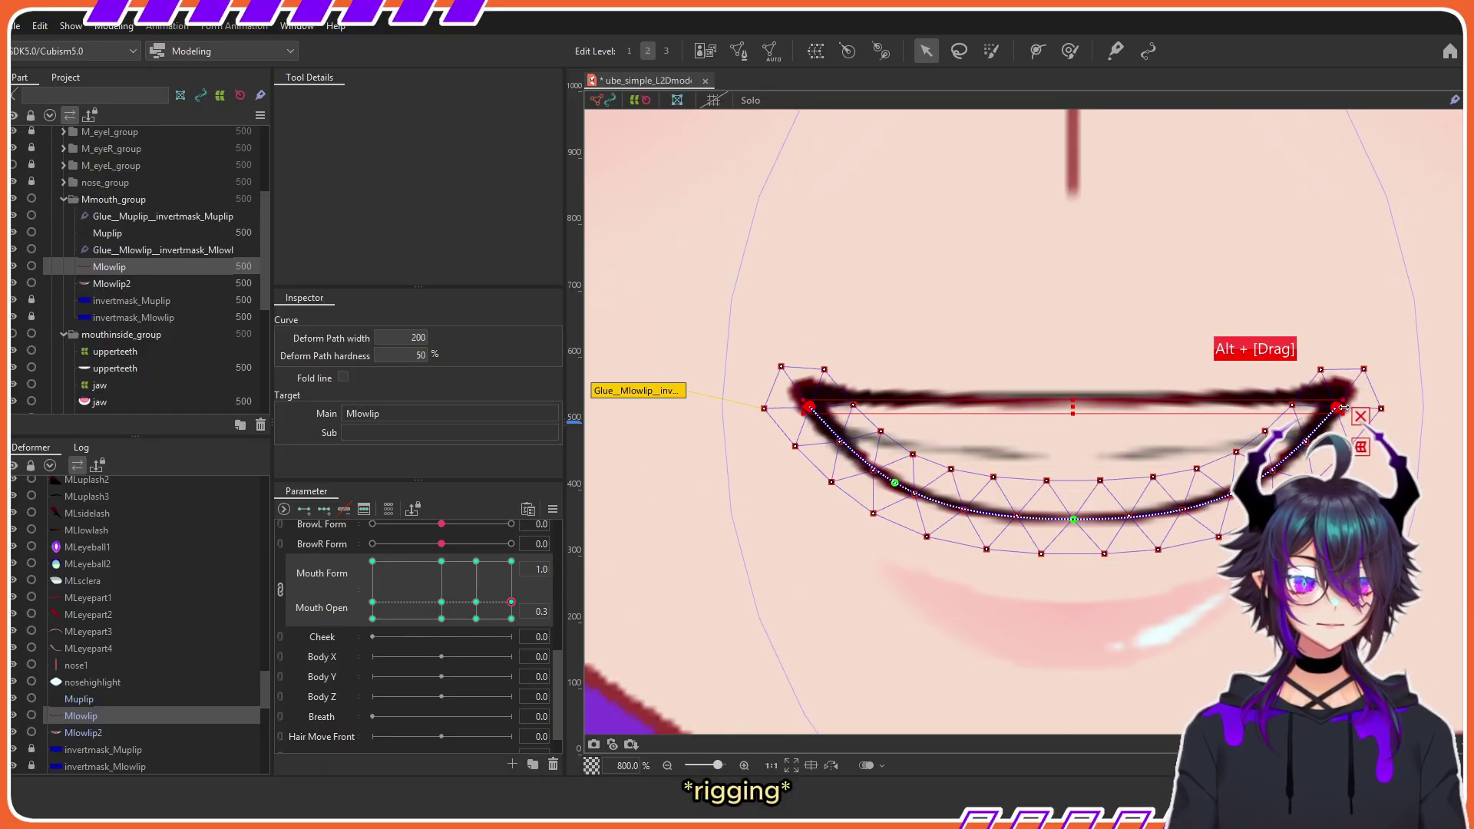
pyautogui.click(111, 284)
pyautogui.moveTo(1073, 592); pyautogui.dragTo(1070, 566)
pyautogui.scroll(-6, 1024, 505)
pyautogui.click(322, 574)
pyautogui.click(738, 537)
# Step: Adjust the lip corners and lower lip curve into a softer smile at Mouth Form 0.5 and Mouth Open 0.3
pyautogui.moveTo(511, 602); pyautogui.dragTo(476, 602)
pyautogui.scroll(4, 1008, 498)
pyautogui.scroll(2, 106, 193)
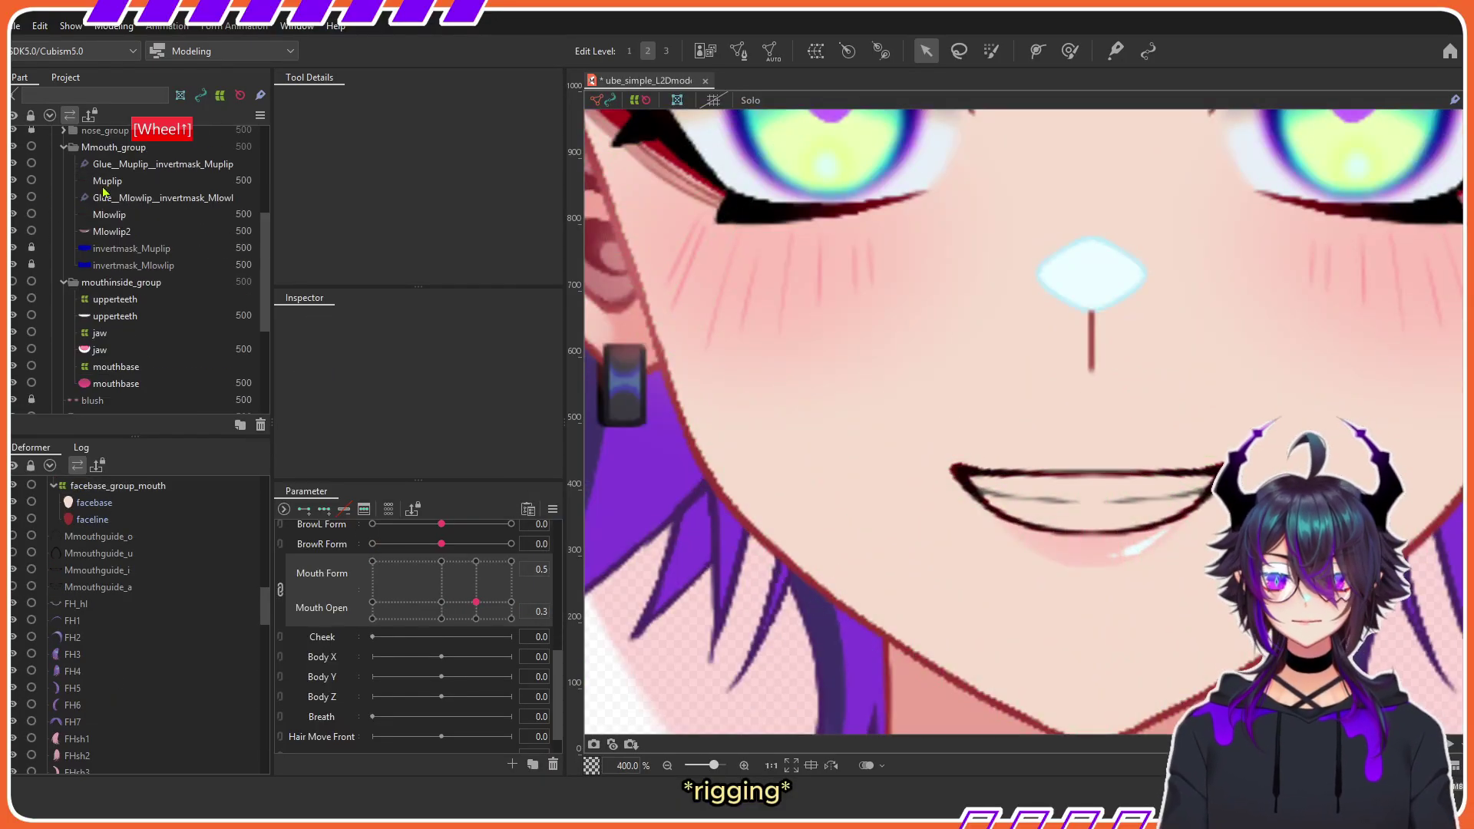
pyautogui.scroll(4, 103, 192)
pyautogui.click(1113, 473)
pyautogui.scroll(3, 1115, 491)
pyautogui.click(811, 479)
pyautogui.keyDown('shift'); pyautogui.click(1329, 479); pyautogui.keyUp('shift')
pyautogui.click(1069, 576)
pyautogui.click(805, 473)
pyautogui.moveTo(1069, 415); pyautogui.dragTo(1123, 558)
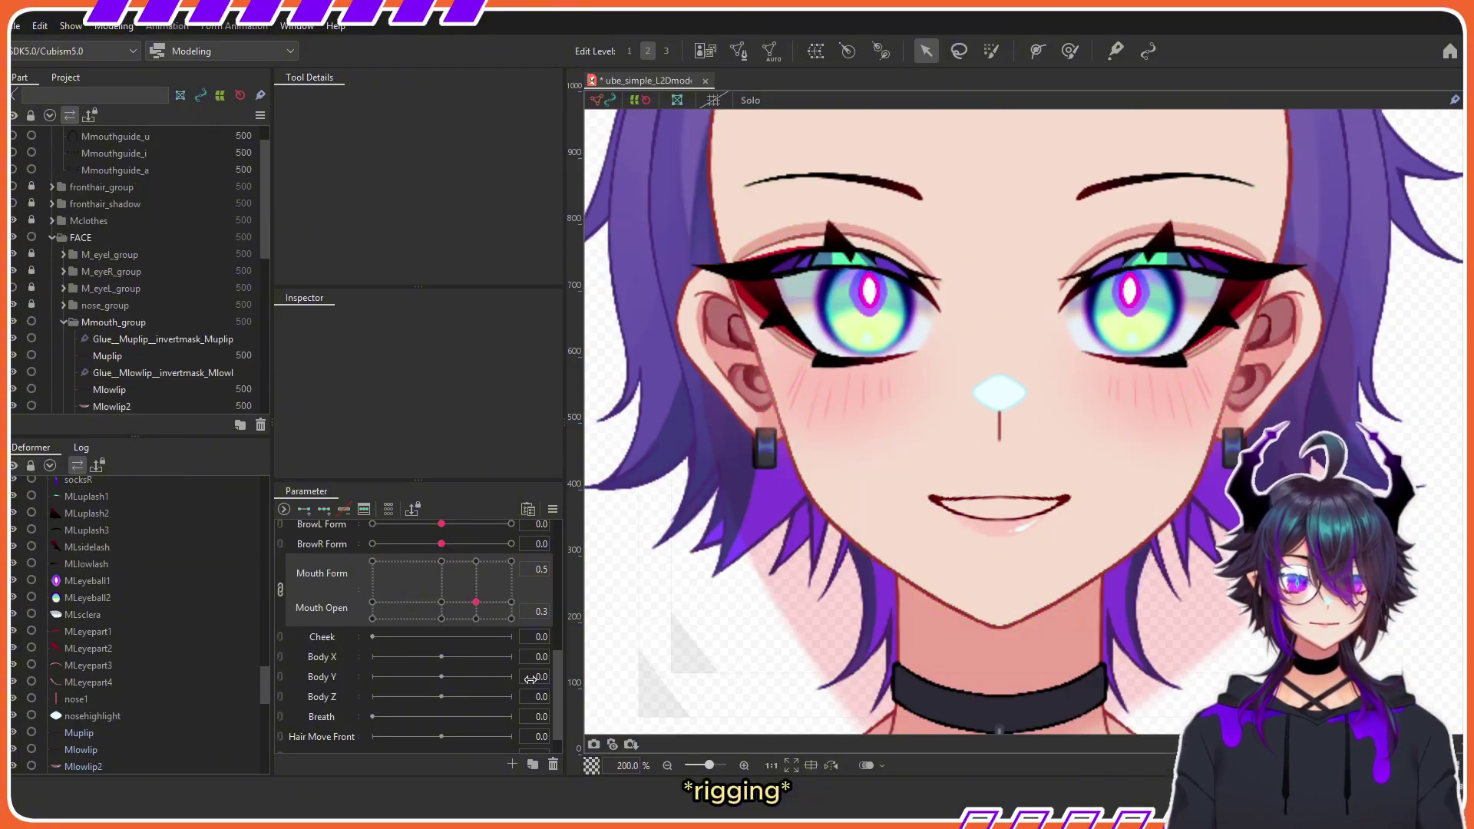
# Step: Preview the lip shapes and jaw across the Mouth Form and Mouth Open grid, including Mouth Open 0.3
pyautogui.scroll(-2, 1379, 429)
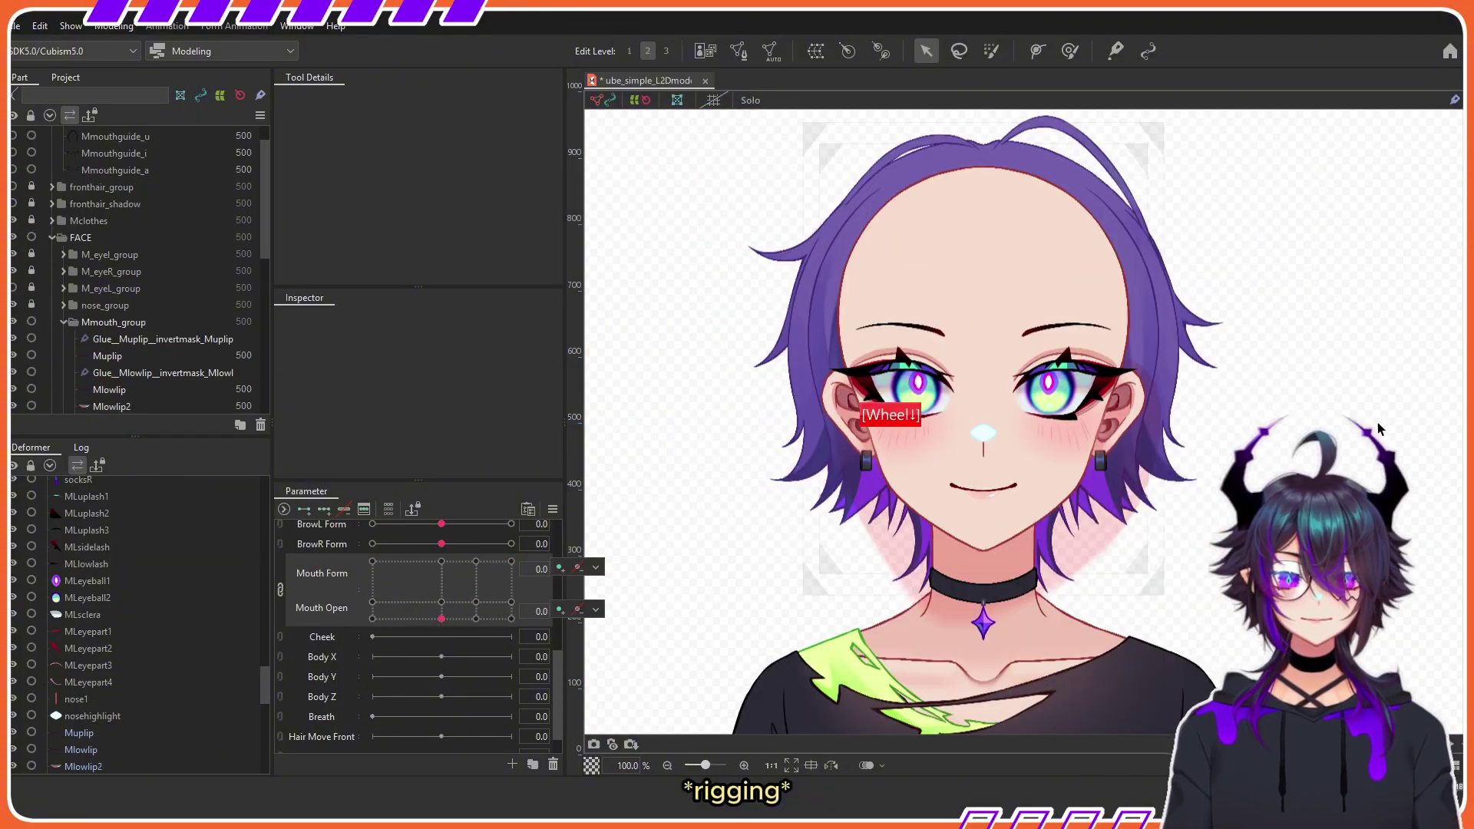
pyautogui.rightClick(511, 602)
pyautogui.scroll(1, 1026, 422)
pyautogui.rightClick(443, 603)
pyautogui.click(961, 611)
pyautogui.scroll(1, 962, 691)
pyautogui.click(962, 674)
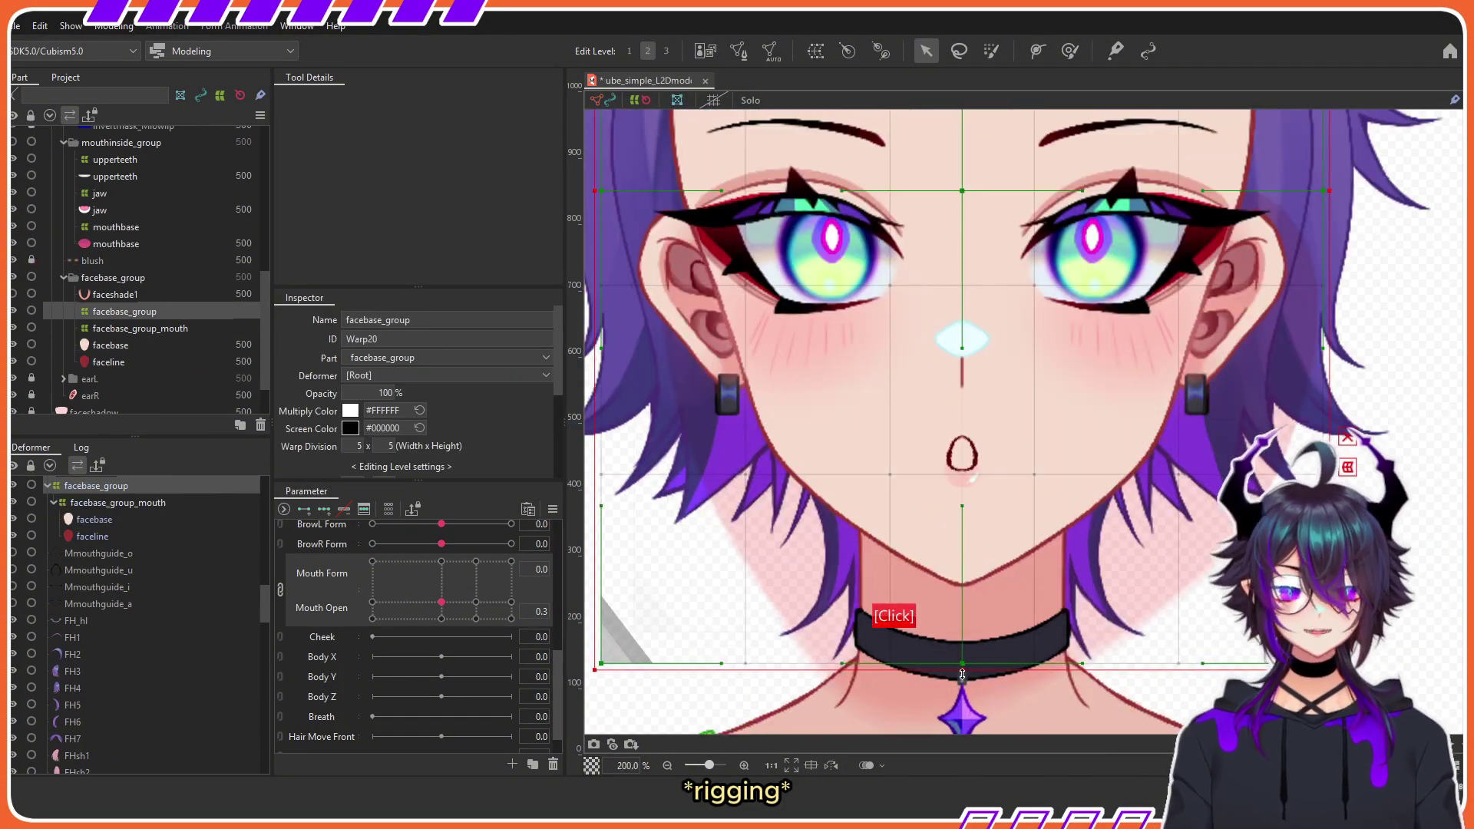
pyautogui.scroll(-1, 962, 675)
pyautogui.moveTo(442, 602); pyautogui.dragTo(511, 561)
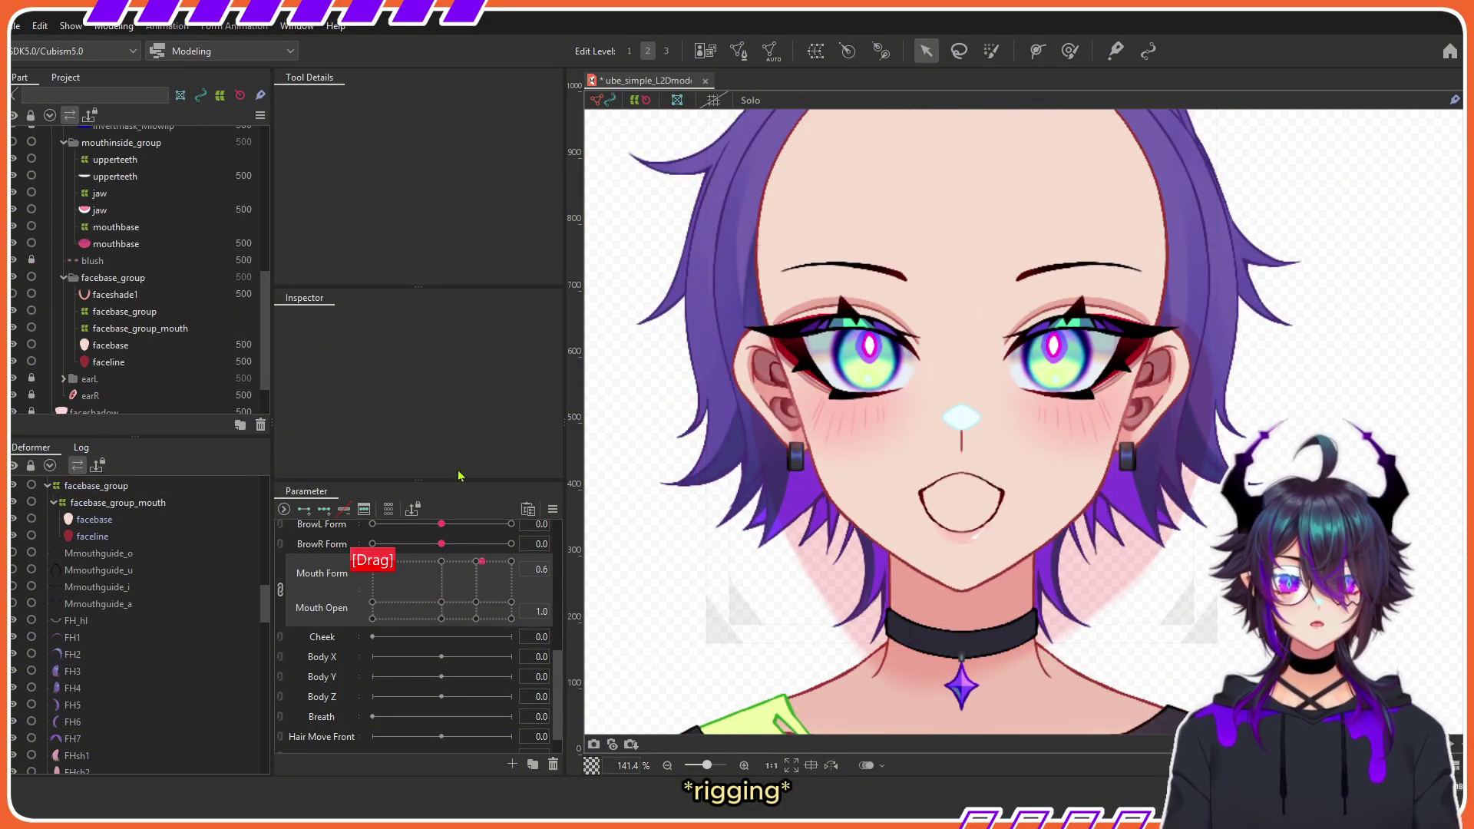
pyautogui.rightClick(451, 599)
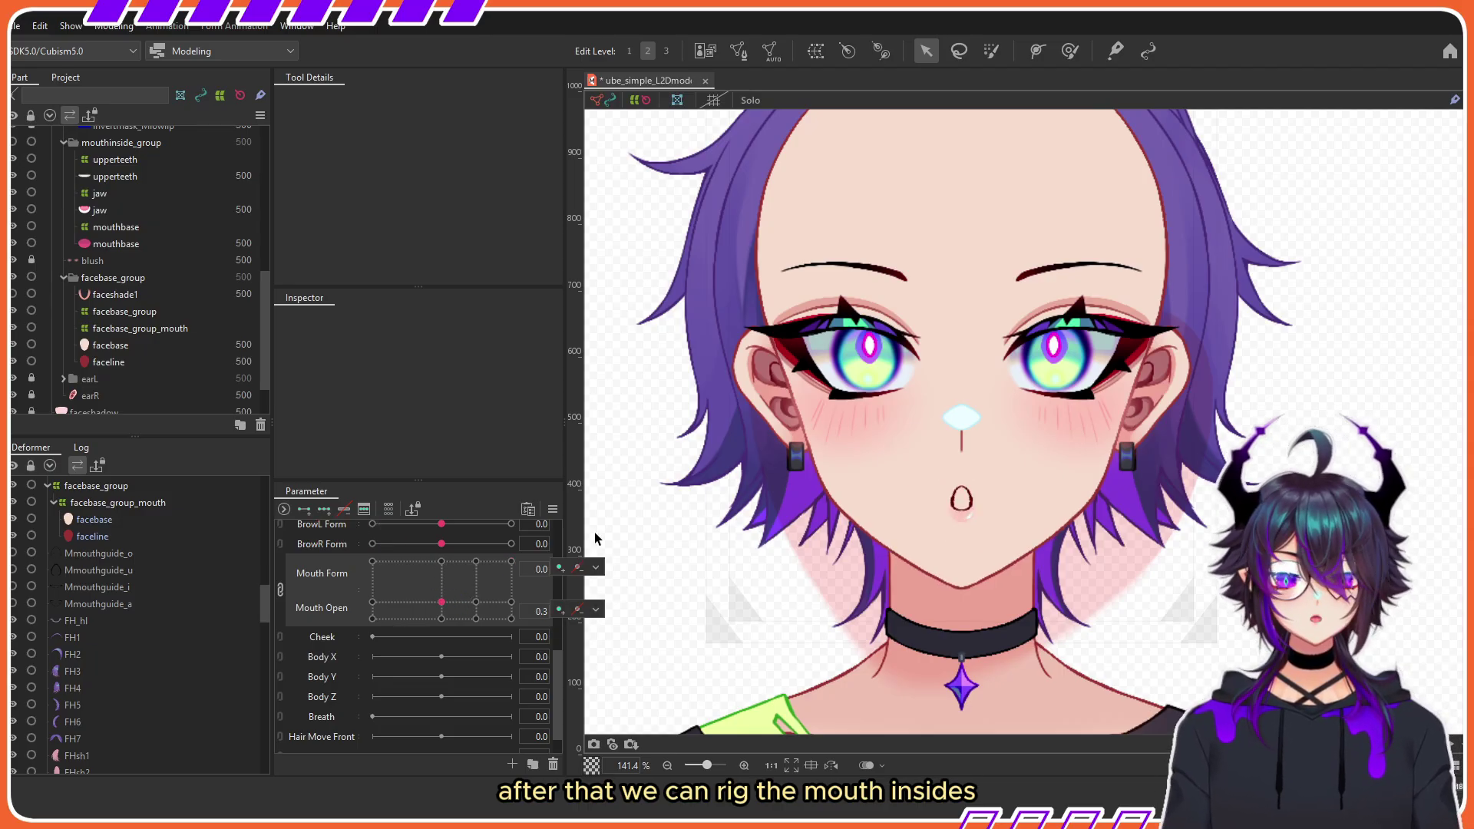
# Step: Key the upperteeth and jaw warps on Mouth Form including 0.5 and Mouth Open including 0.3, and link both parameters
pyautogui.click(481, 601)
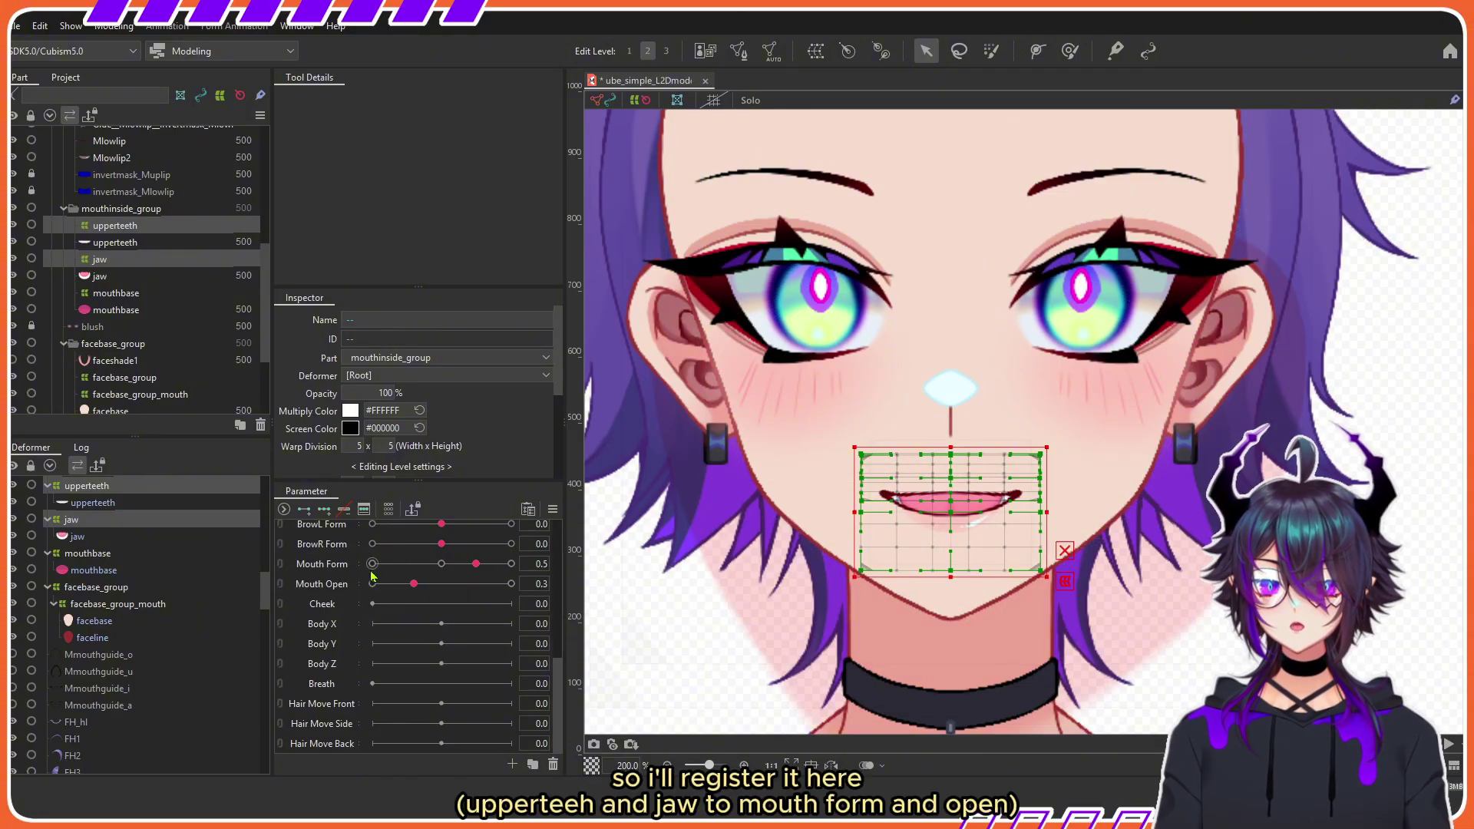
pyautogui.click(332, 569)
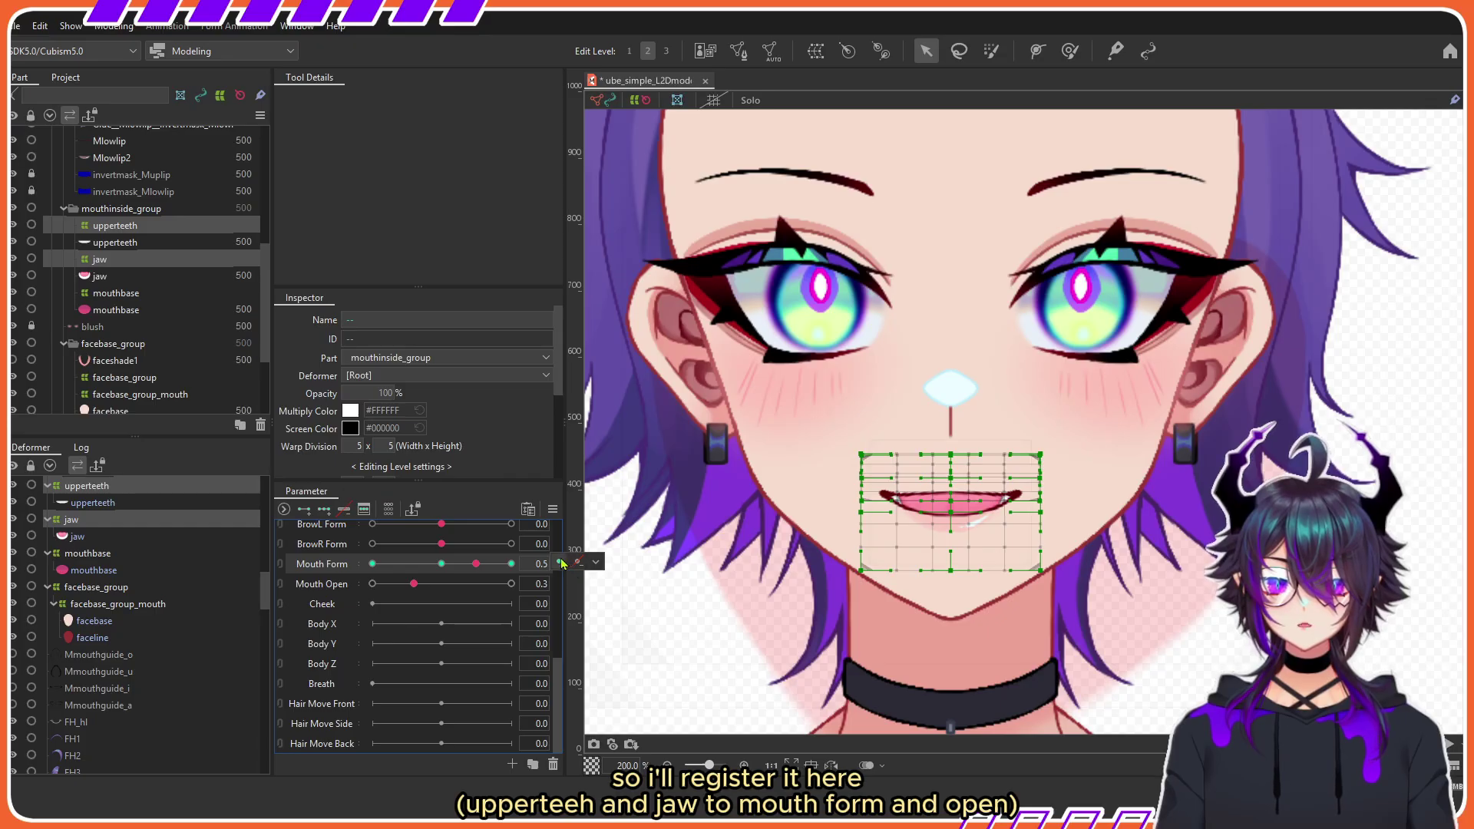
pyautogui.click(315, 522)
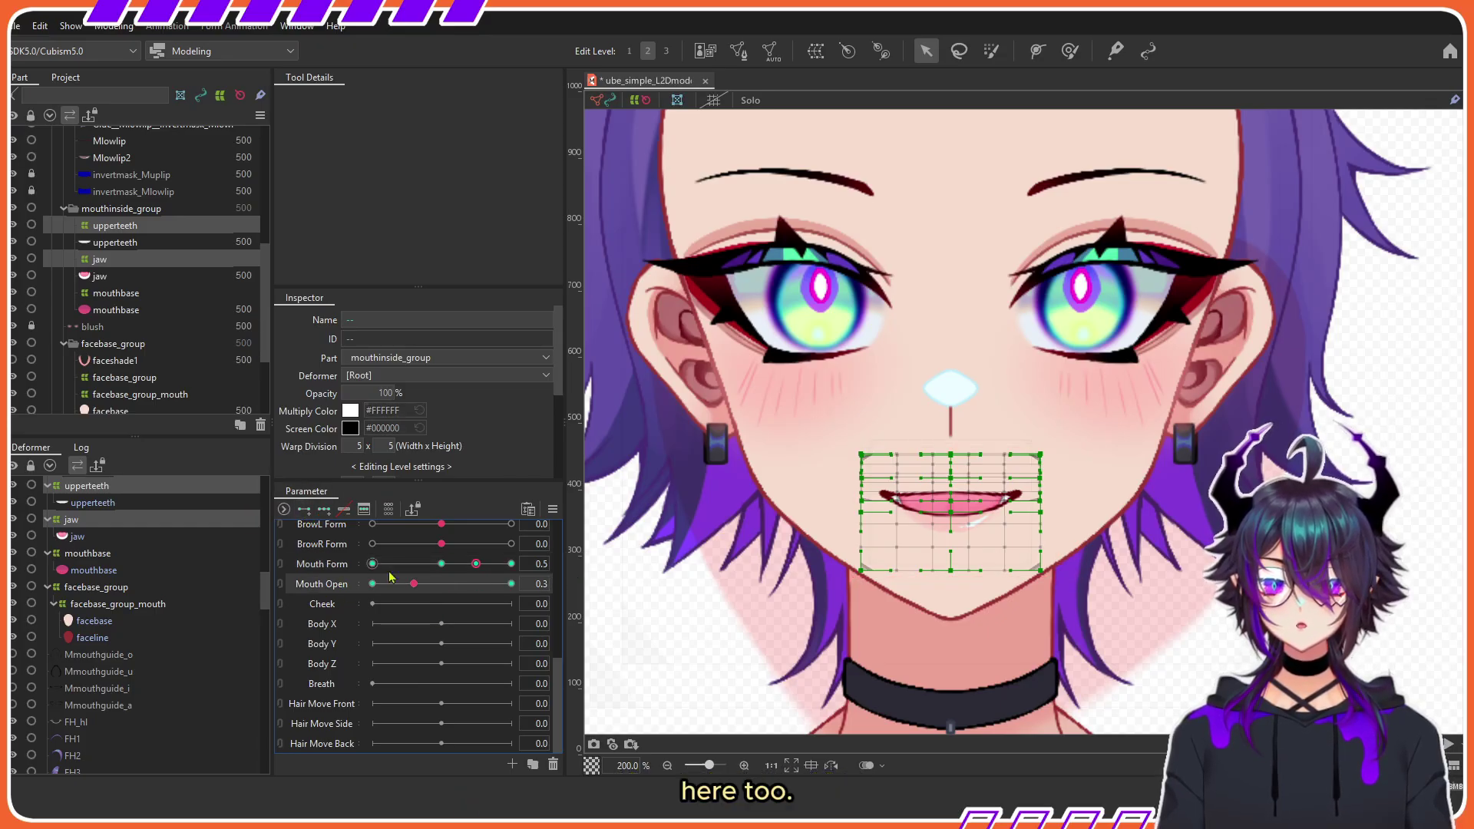
pyautogui.click(560, 582)
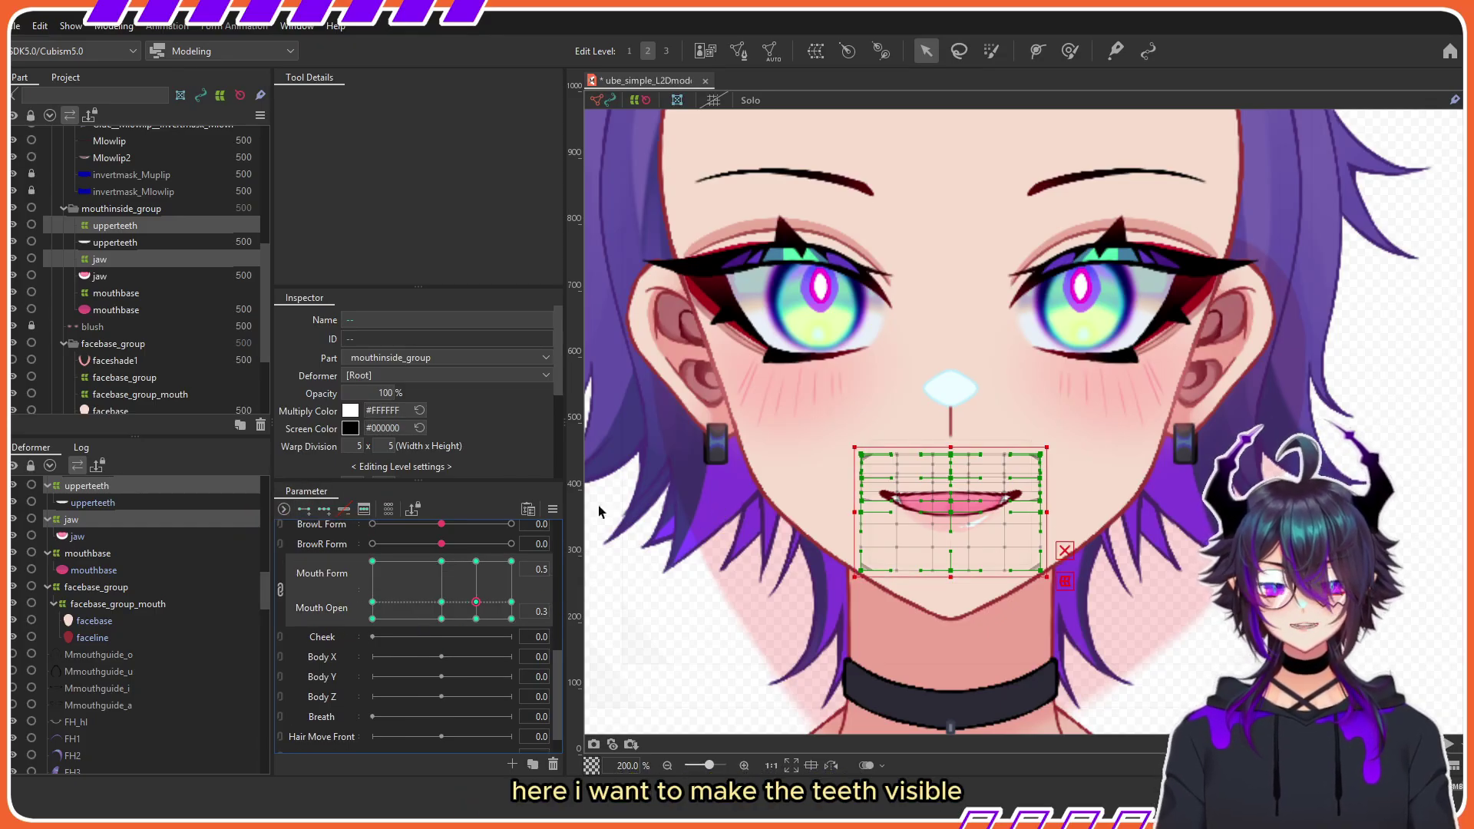
# Step: At Mouth Form 0.5 and Mouth Open 0.3, lower the upperteeth warp and raise the jaw warp to show the teeth
pyautogui.click(138, 228)
pyautogui.scroll(3, 980, 521)
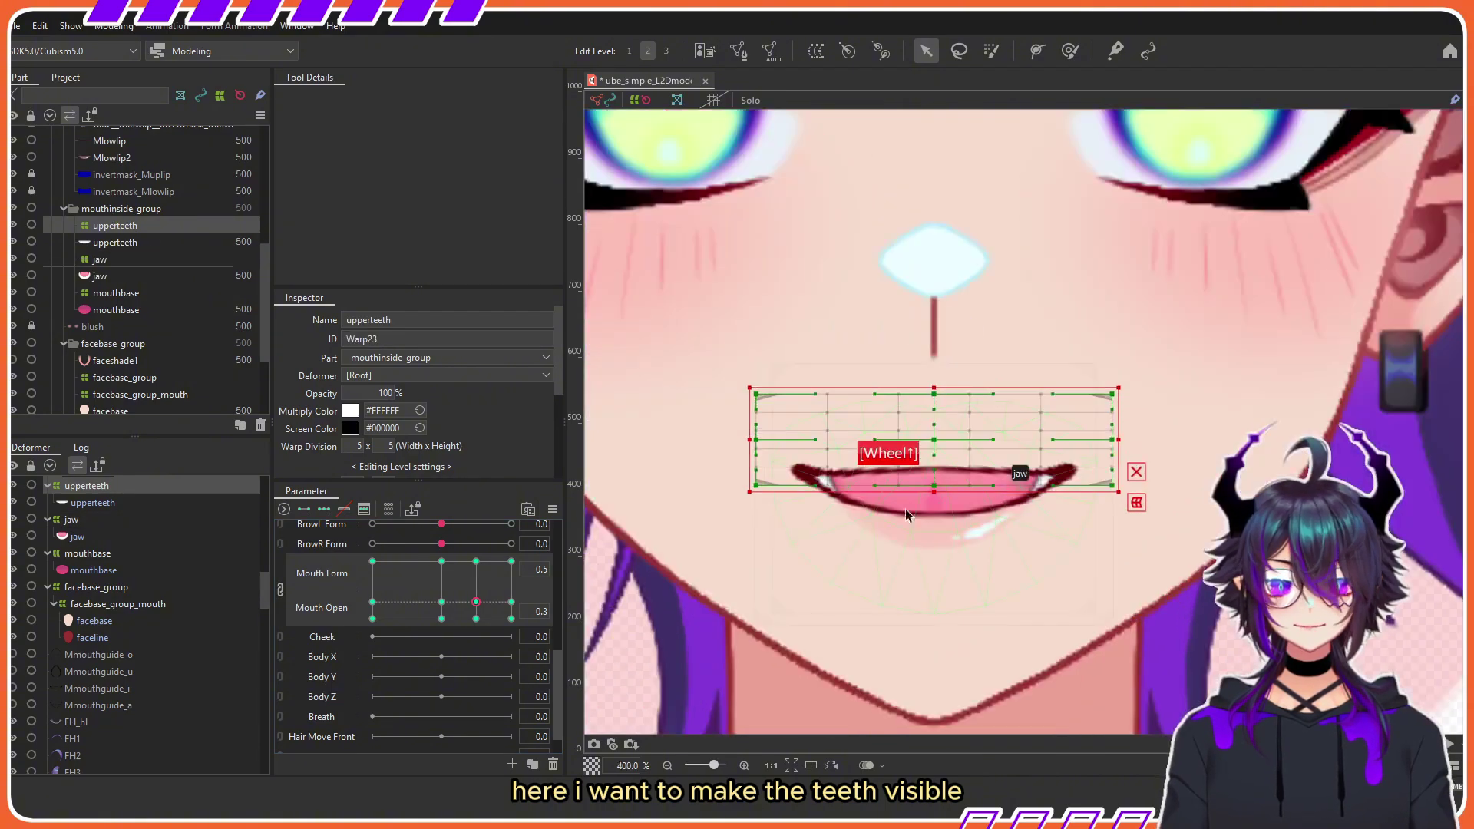
pyautogui.moveTo(957, 430); pyautogui.dragTo(962, 464)
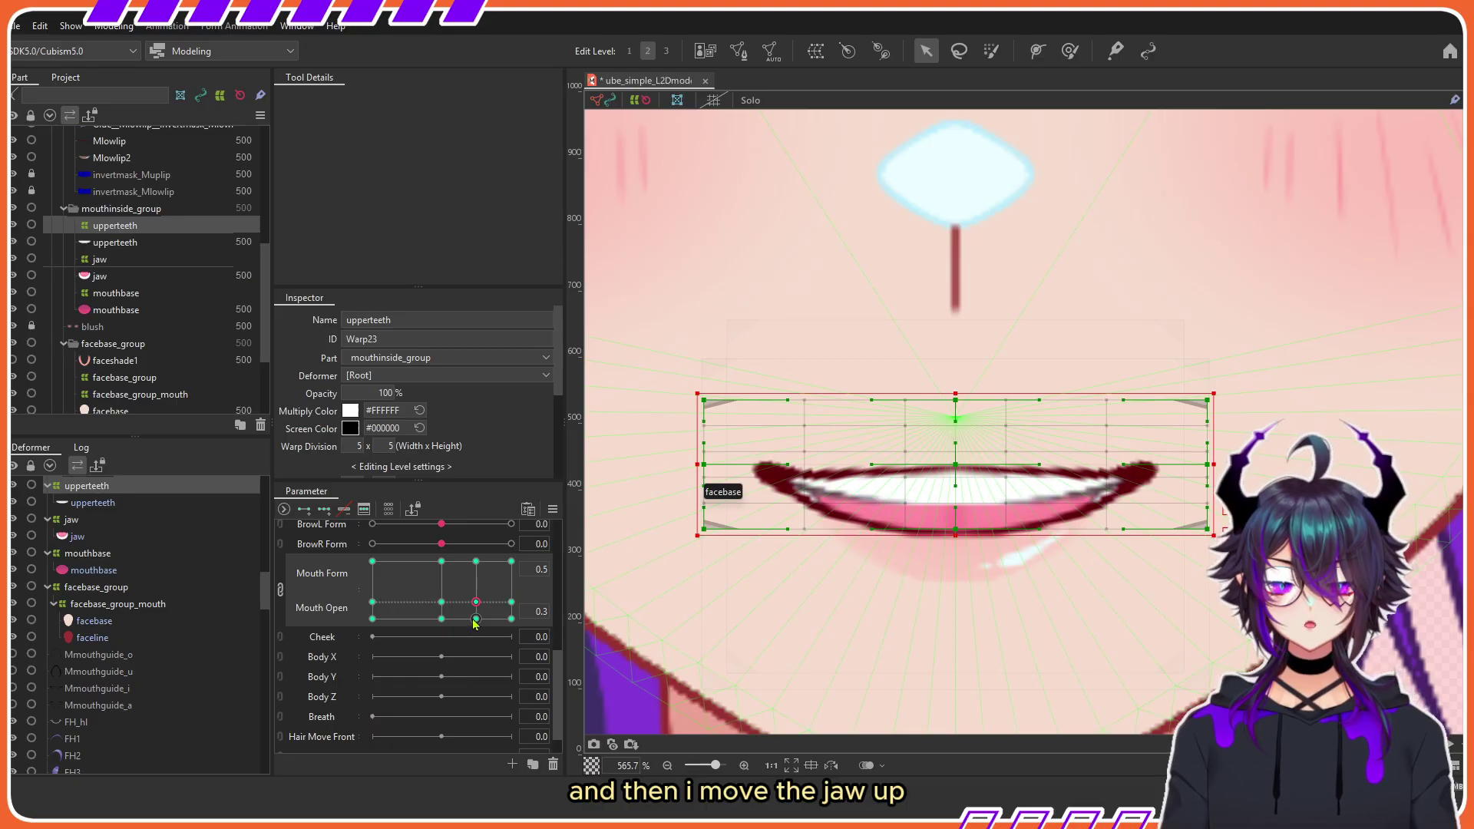
pyautogui.click(100, 260)
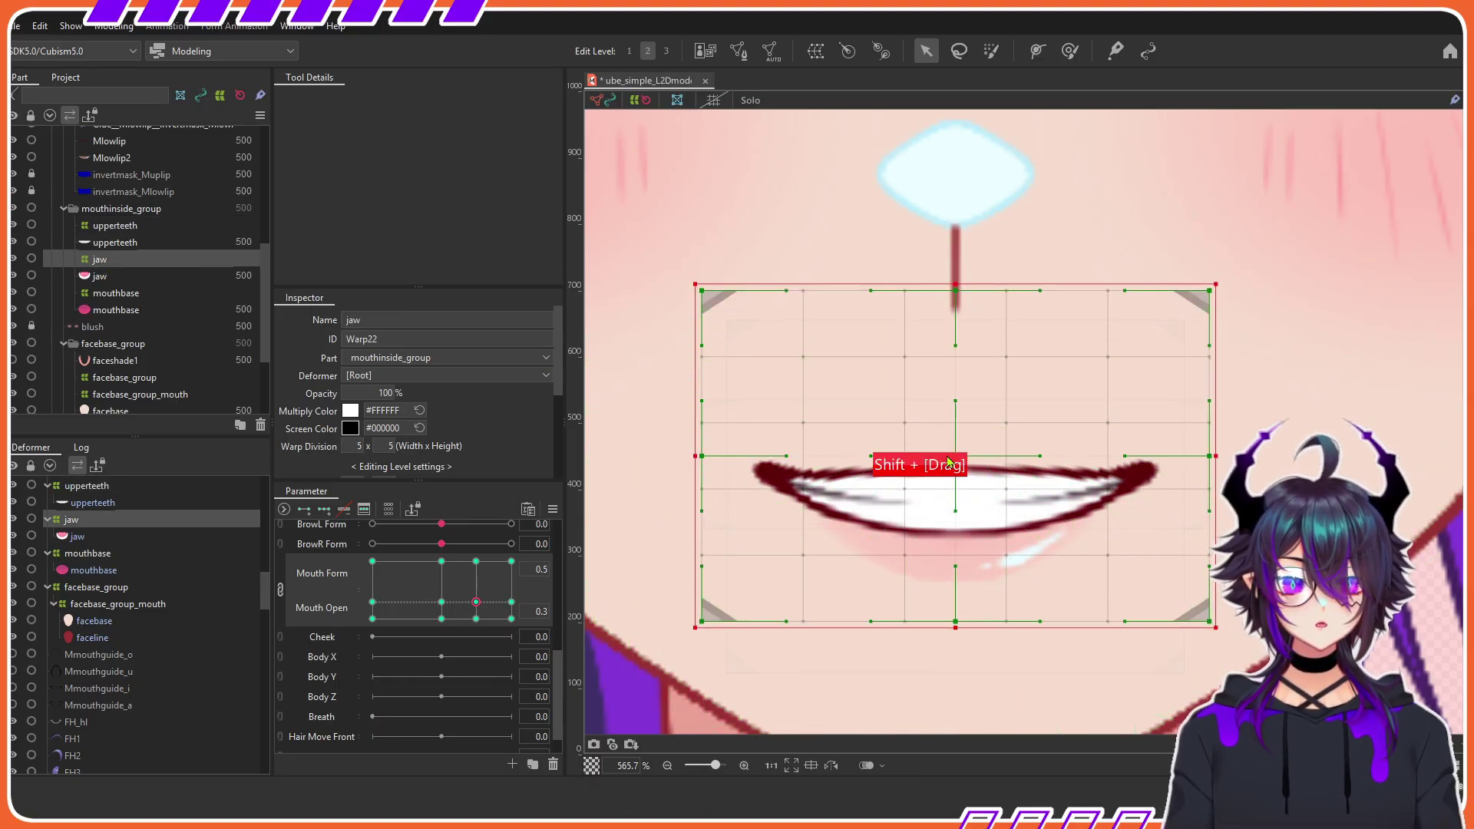
pyautogui.scroll(-5, 898, 529)
pyautogui.scroll(2, 945, 492)
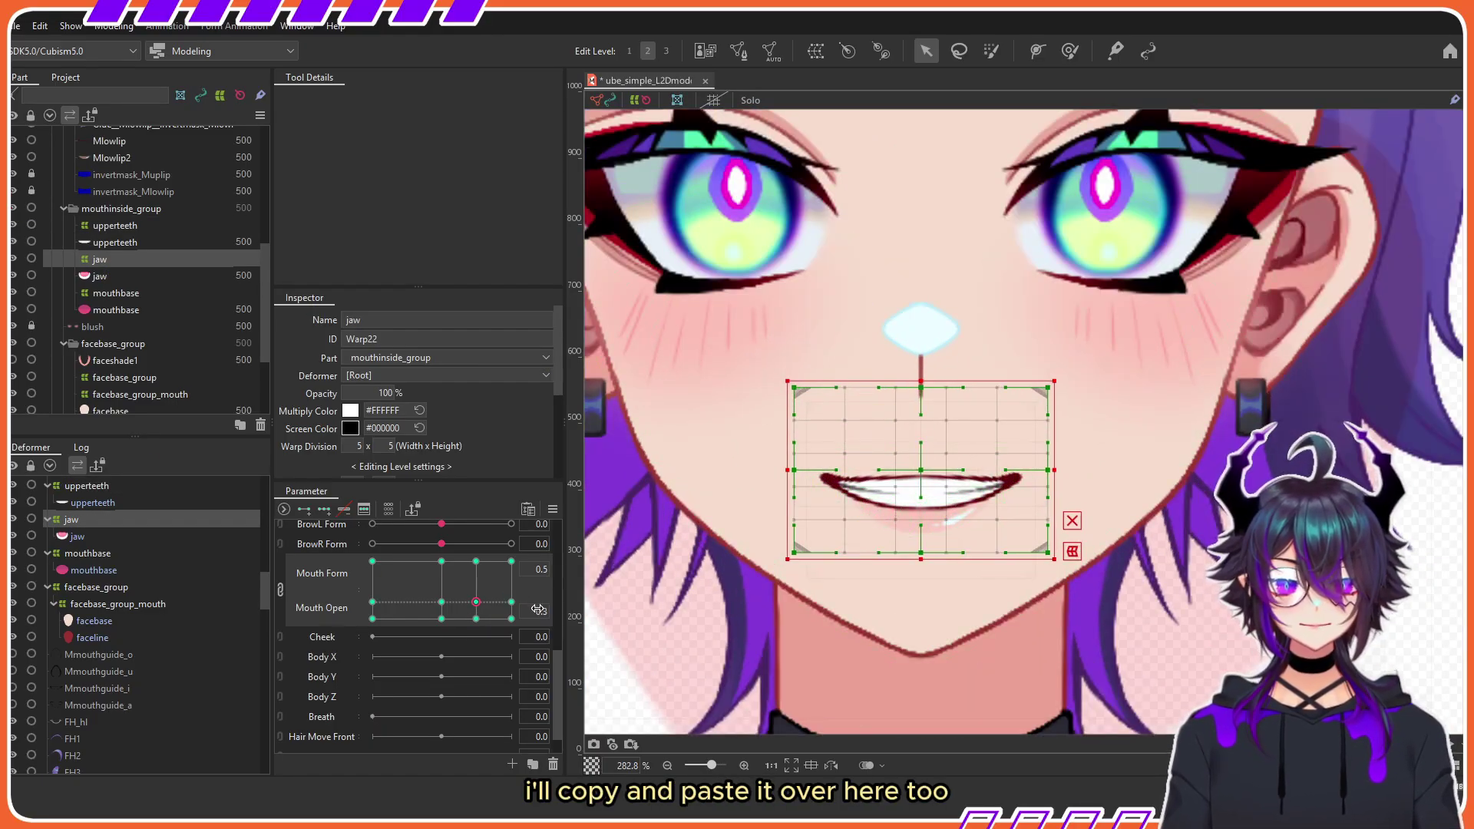
# Step: Copy the upperteeth and jaw forms from Mouth Form 0.5 to Mouth Form 1.0 at Mouth Open 0.3
pyautogui.rightClick(513, 602)
pyautogui.rightClick(476, 602)
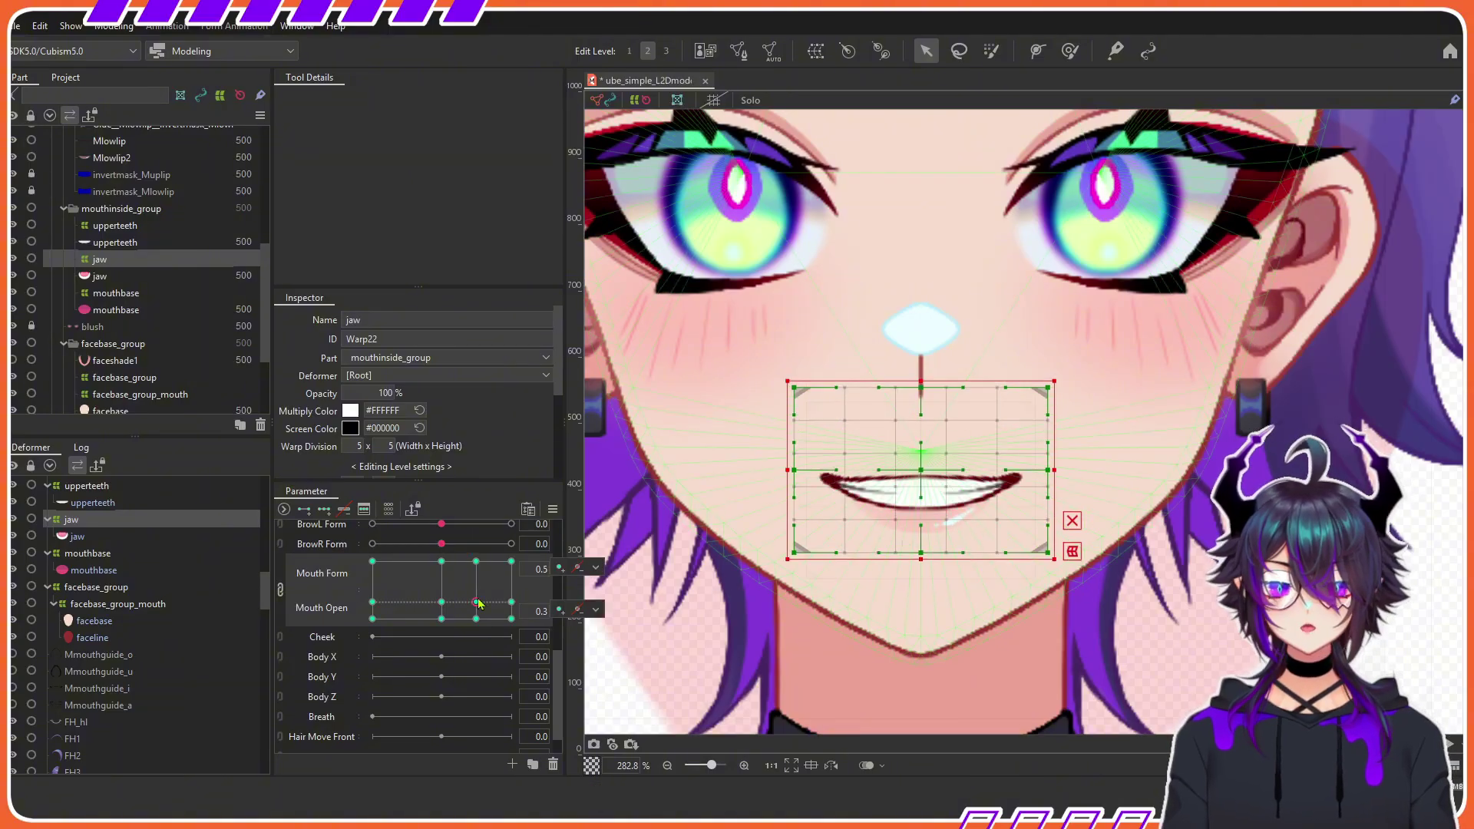
pyautogui.keyDown('ctrl'); pyautogui.click(115, 225); pyautogui.keyUp('ctrl')
pyautogui.hotkey('ctrl', 'shift', 'c')
pyautogui.rightClick(512, 602)
pyautogui.hotkey('ctrl', 'shift', 'v')
pyautogui.scroll(1, 921, 489)
pyautogui.scroll(-2, 924, 494)
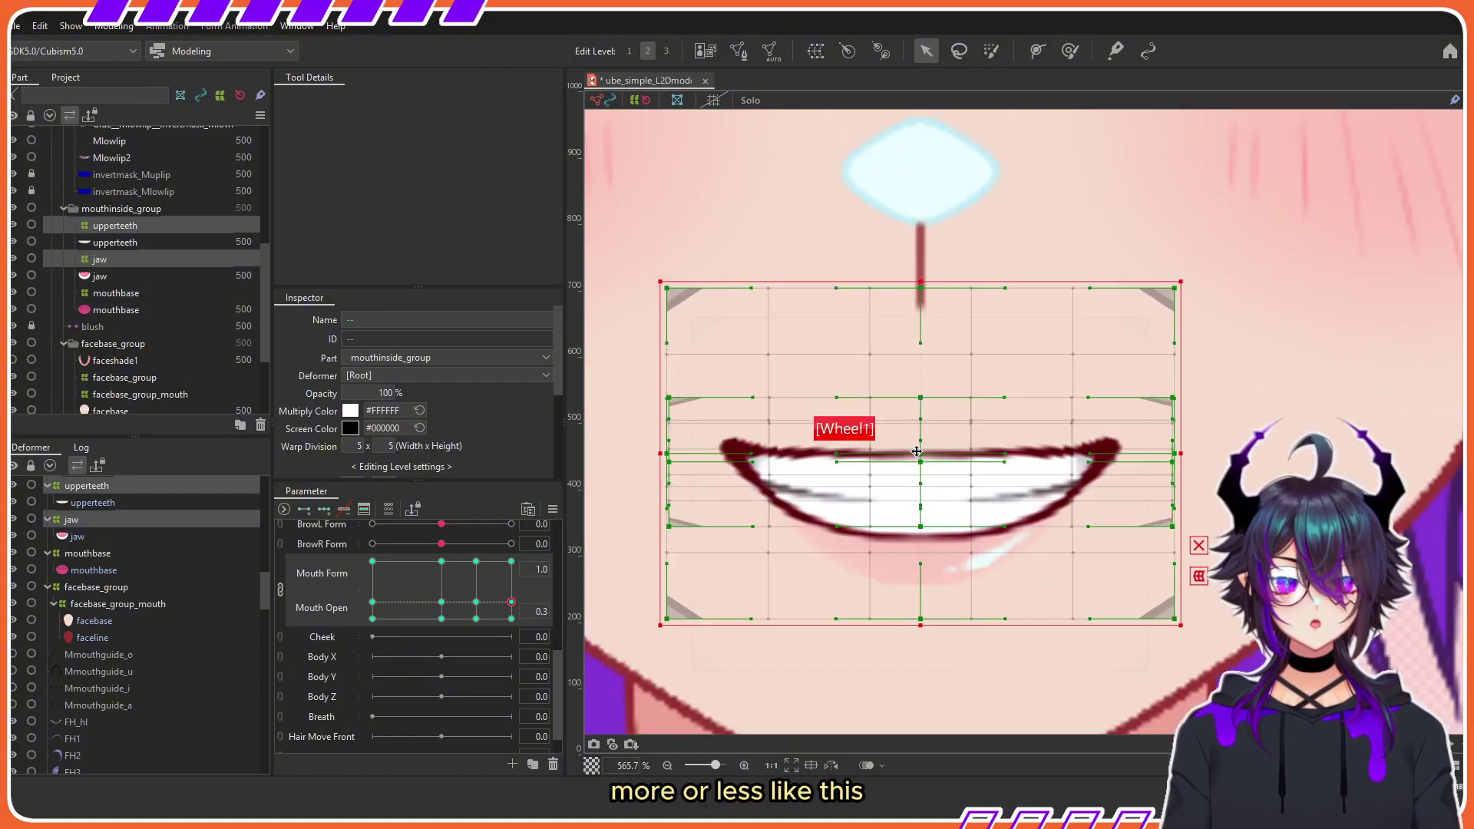
pyautogui.scroll(2, 1022, 433)
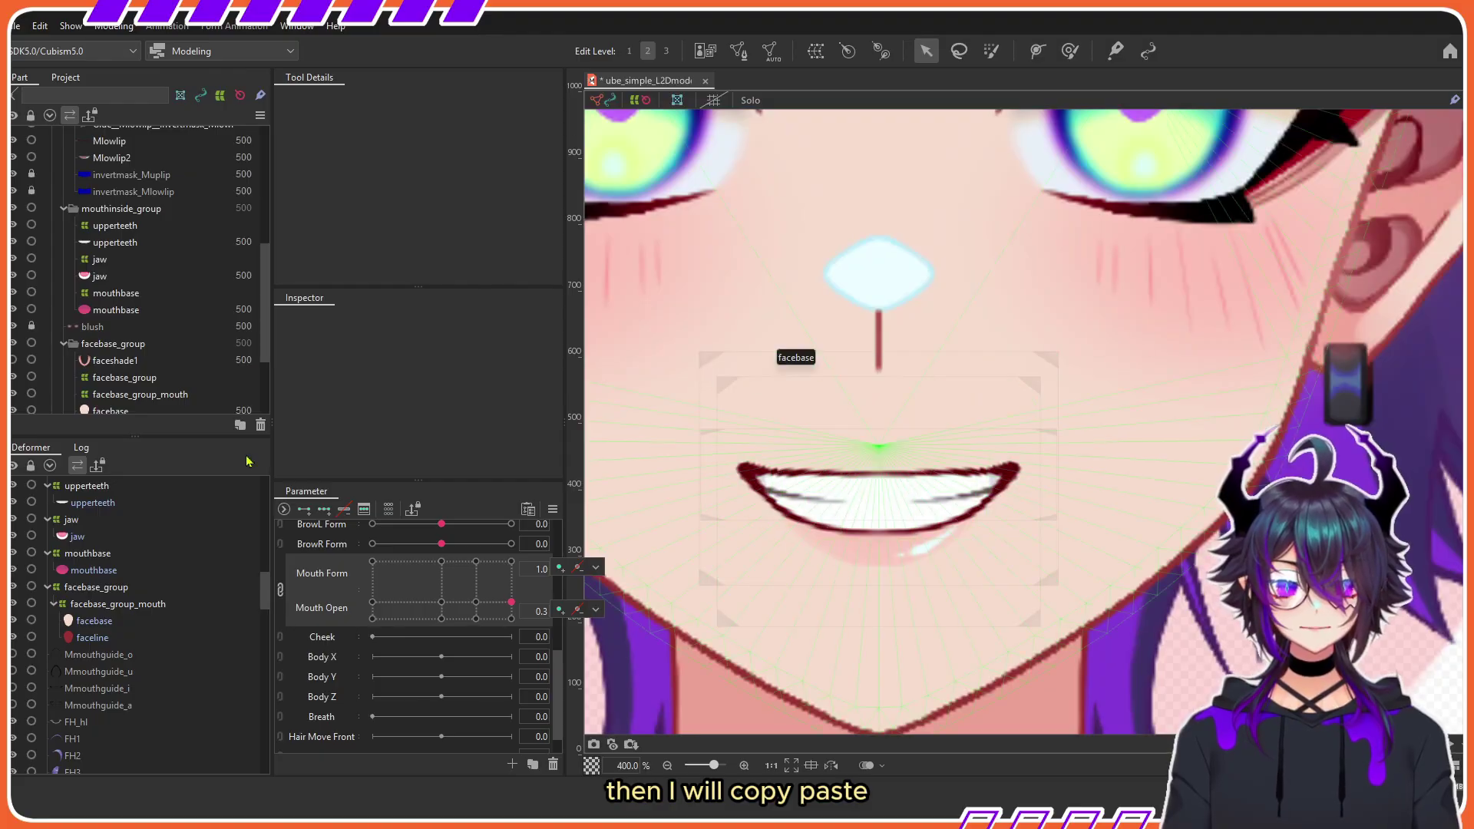
# Step: Copy the upperteeth and jaw forms at Mouth Form 1.0 onto the closed mouth at Mouth Open 0.0
pyautogui.click(100, 231)
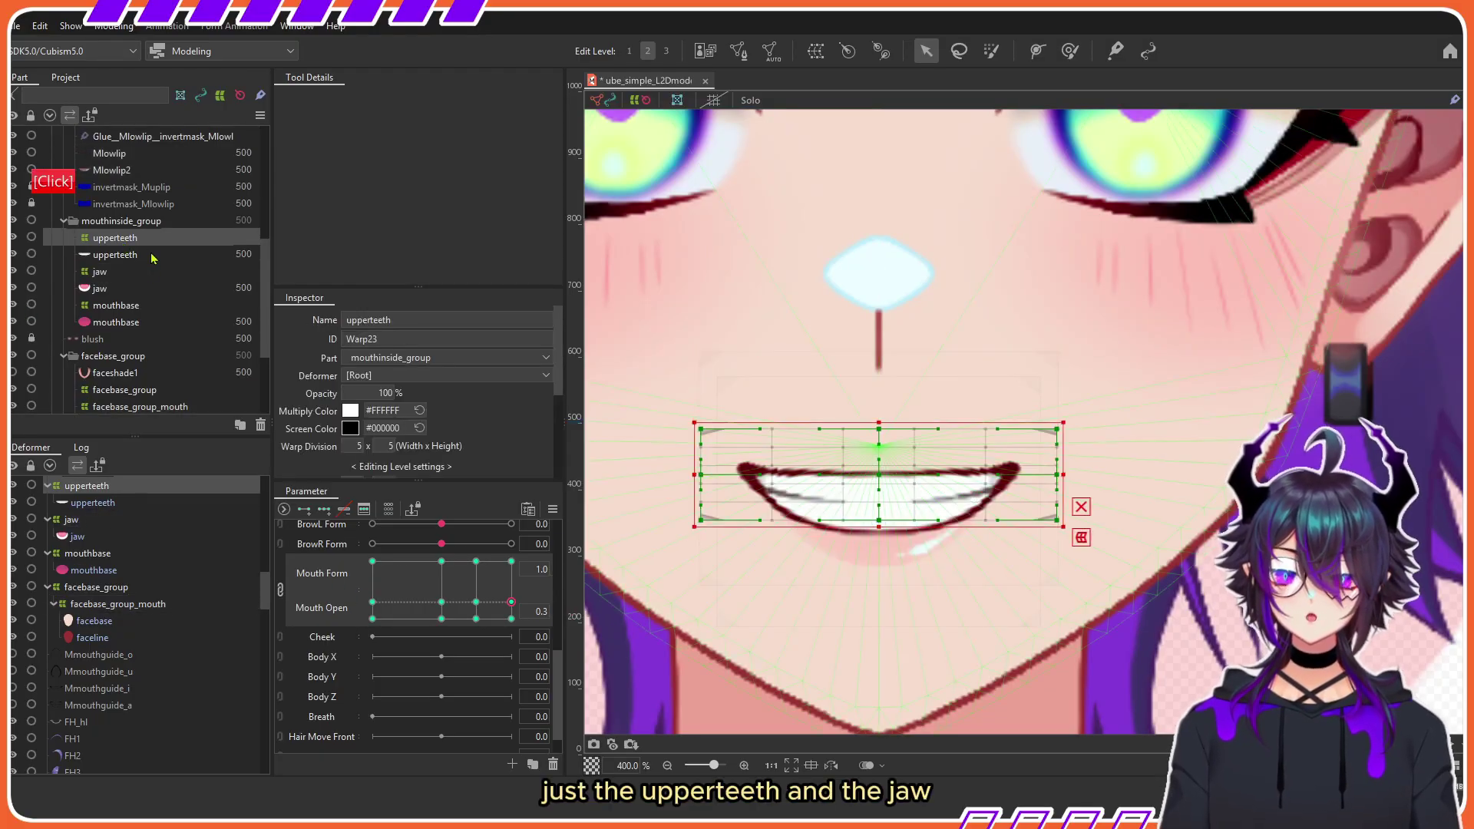
pyautogui.keyDown('ctrl'); pyautogui.click(100, 273); pyautogui.keyUp('ctrl')
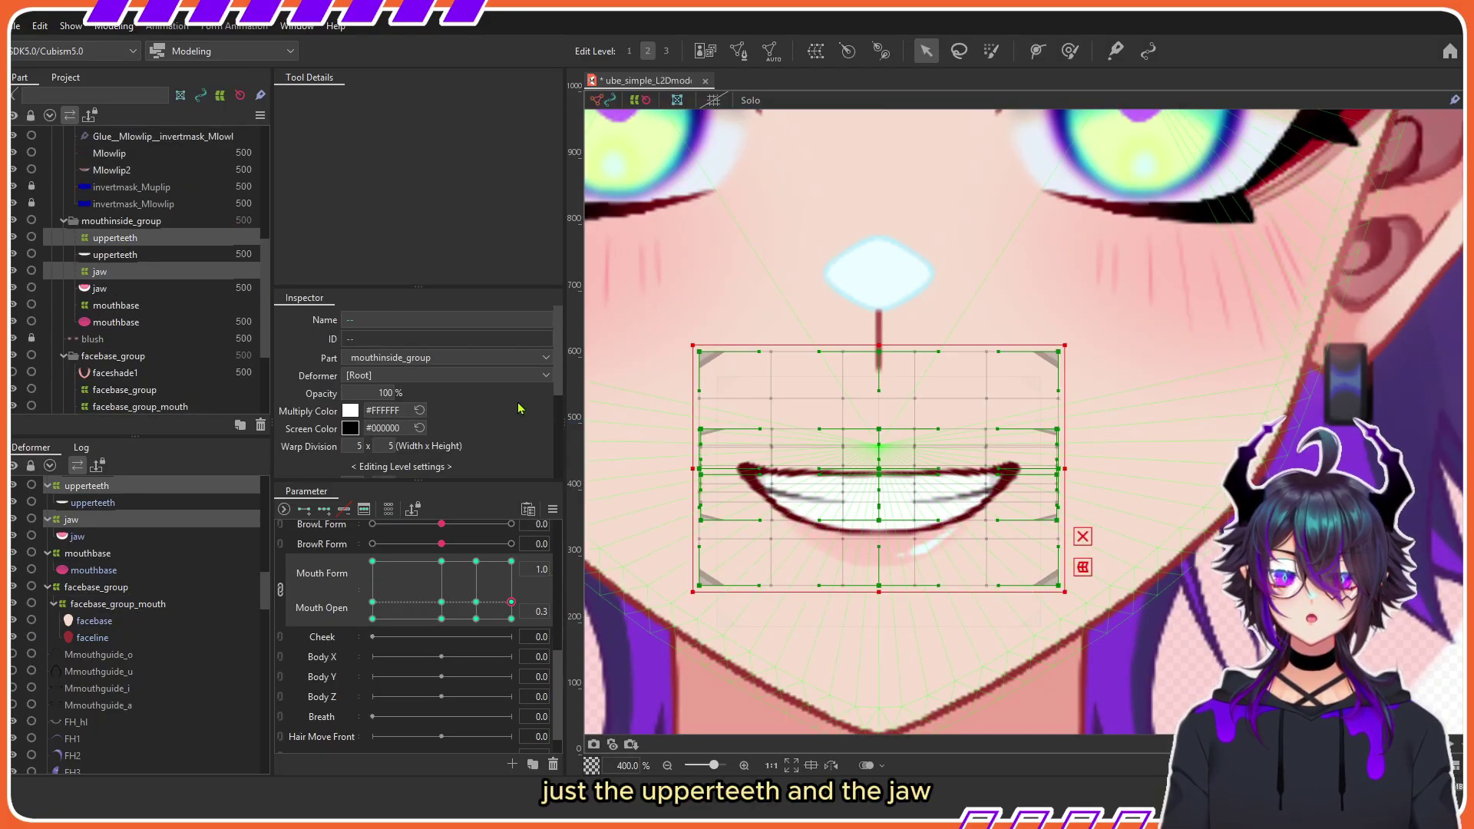
pyautogui.click(512, 619)
pyautogui.scroll(-2, 903, 479)
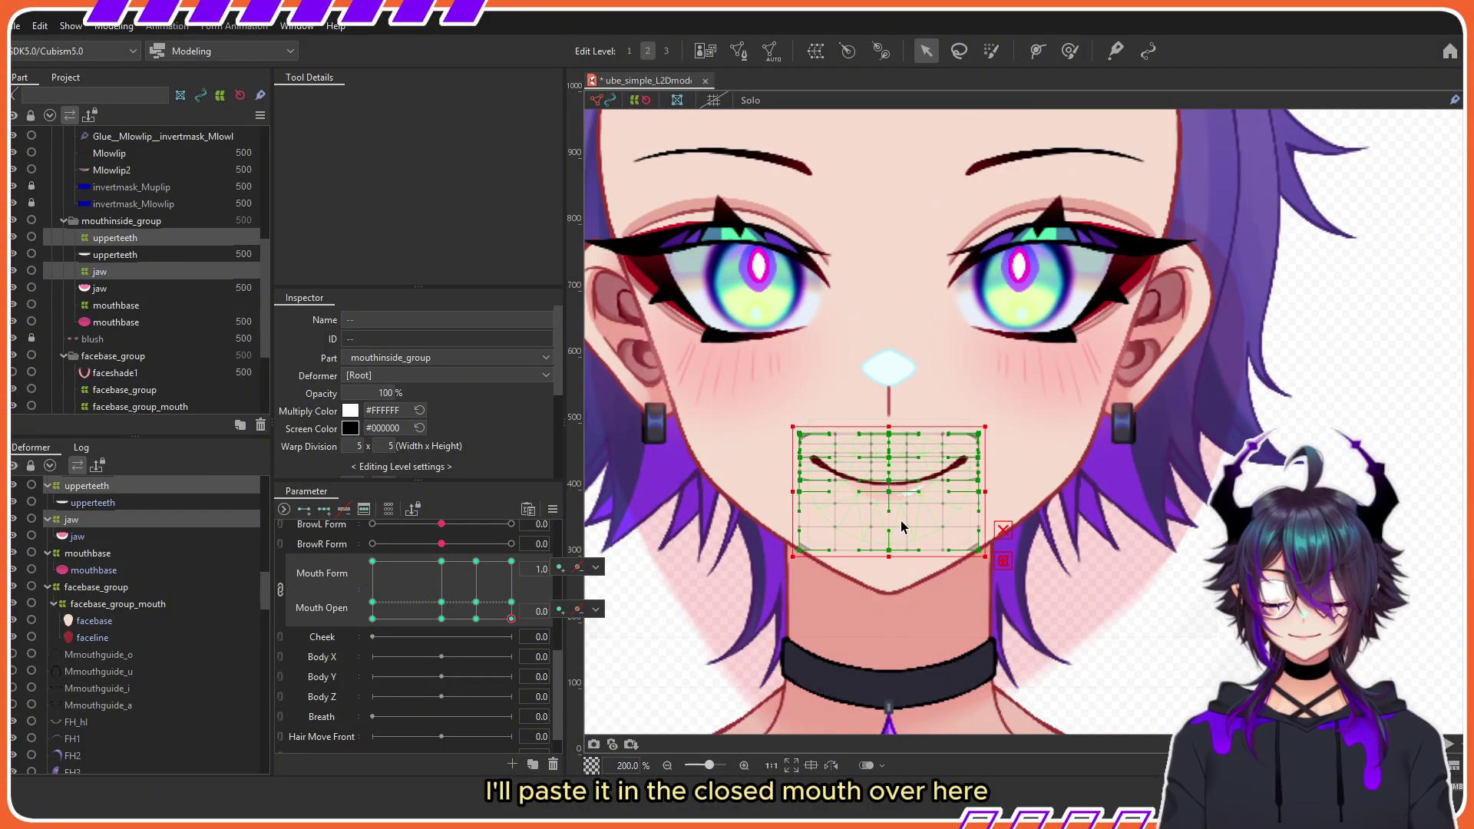
pyautogui.hotkey('ctrl', 'v')
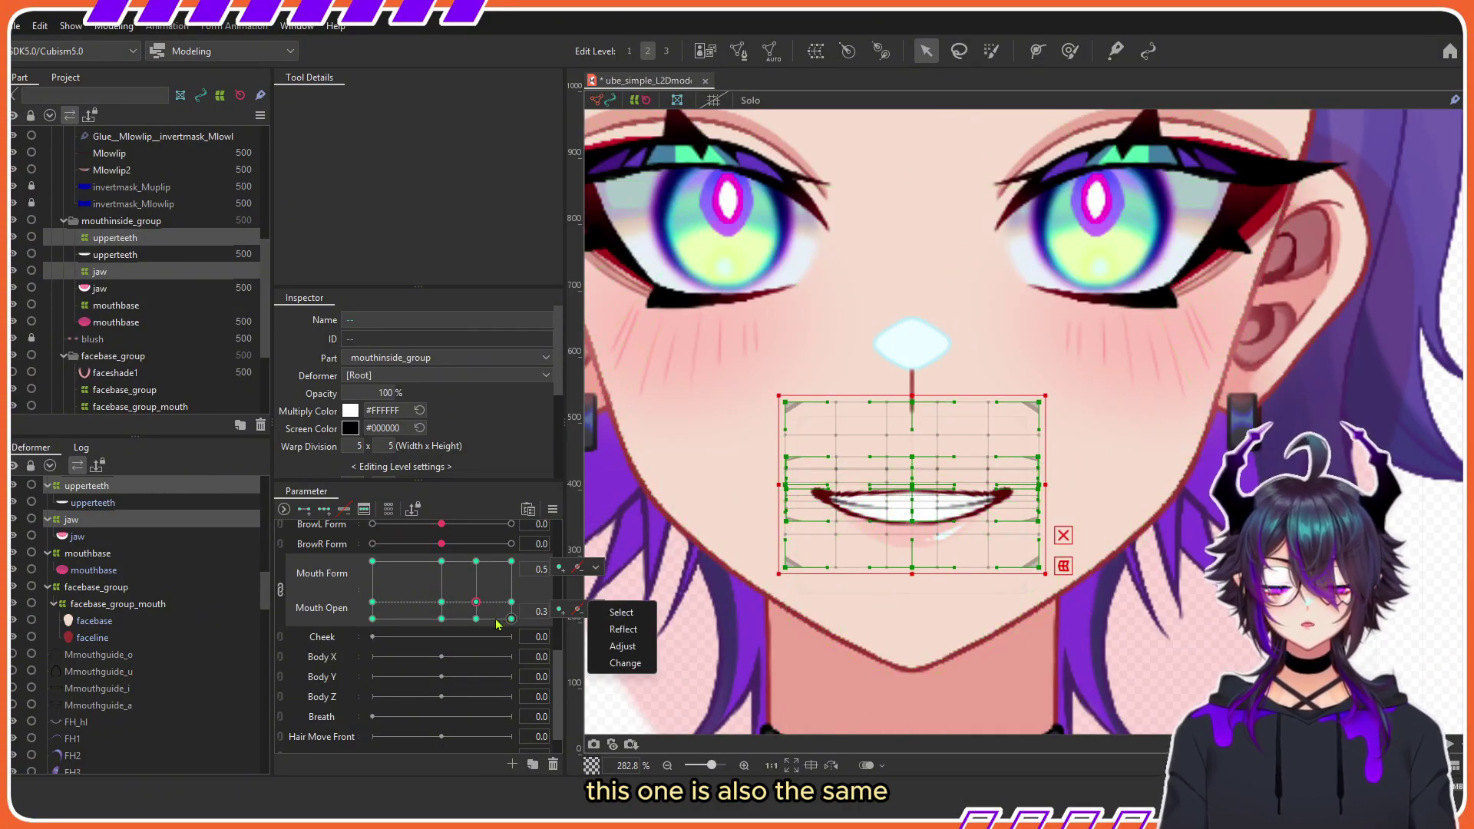
# Step: Copy the upperteeth and jaw forms at Mouth Form 0.5 from Mouth Open 0.3 to Mouth Open 0.0
pyautogui.hotkey('ctrl', 'shift', 'c')
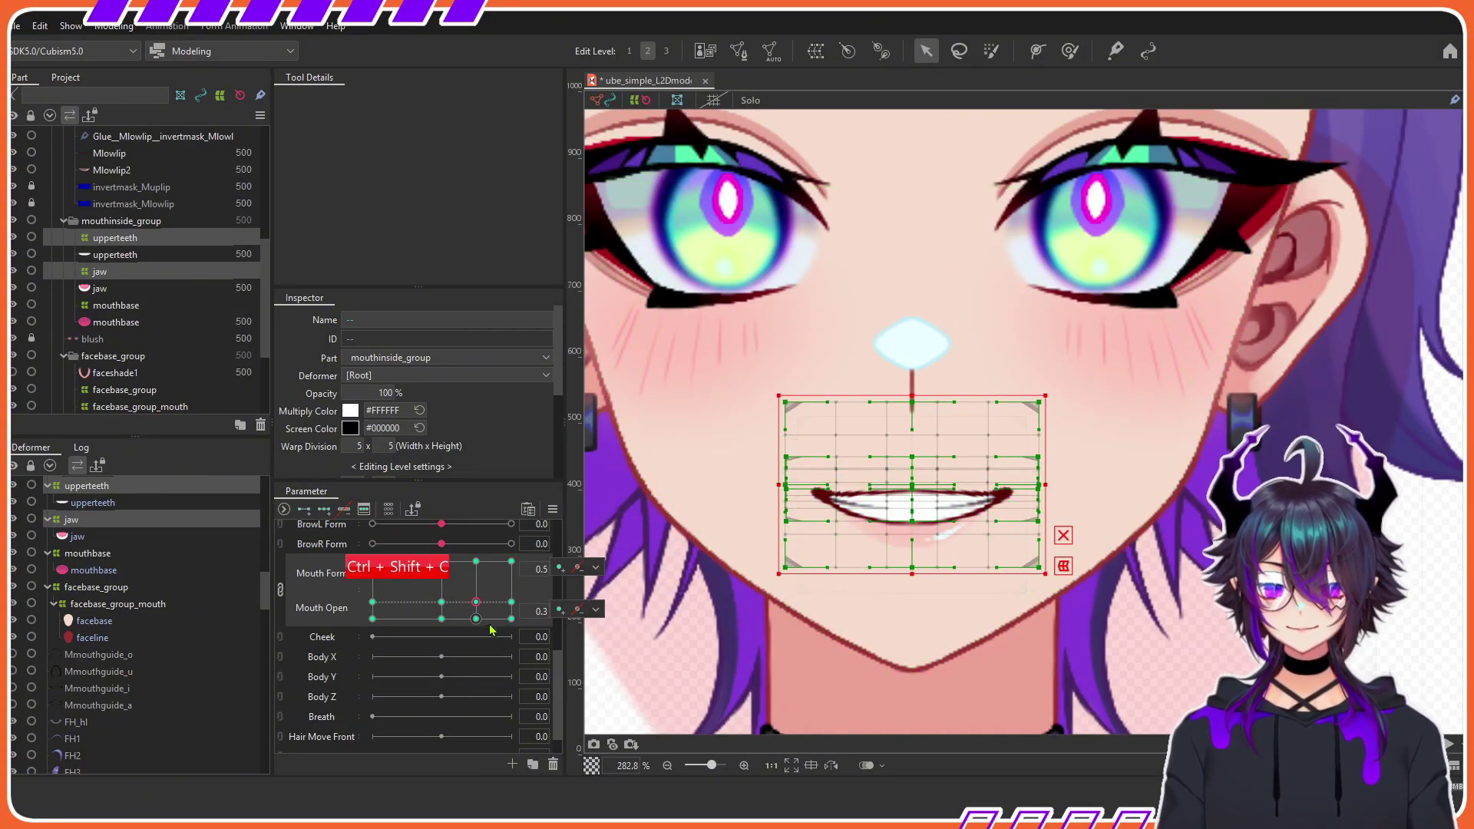
pyautogui.click(477, 619)
pyautogui.hotkey('ctrl', 'shift', 'v')
pyautogui.click(837, 639)
pyautogui.moveTo(476, 619); pyautogui.dragTo(470, 611)
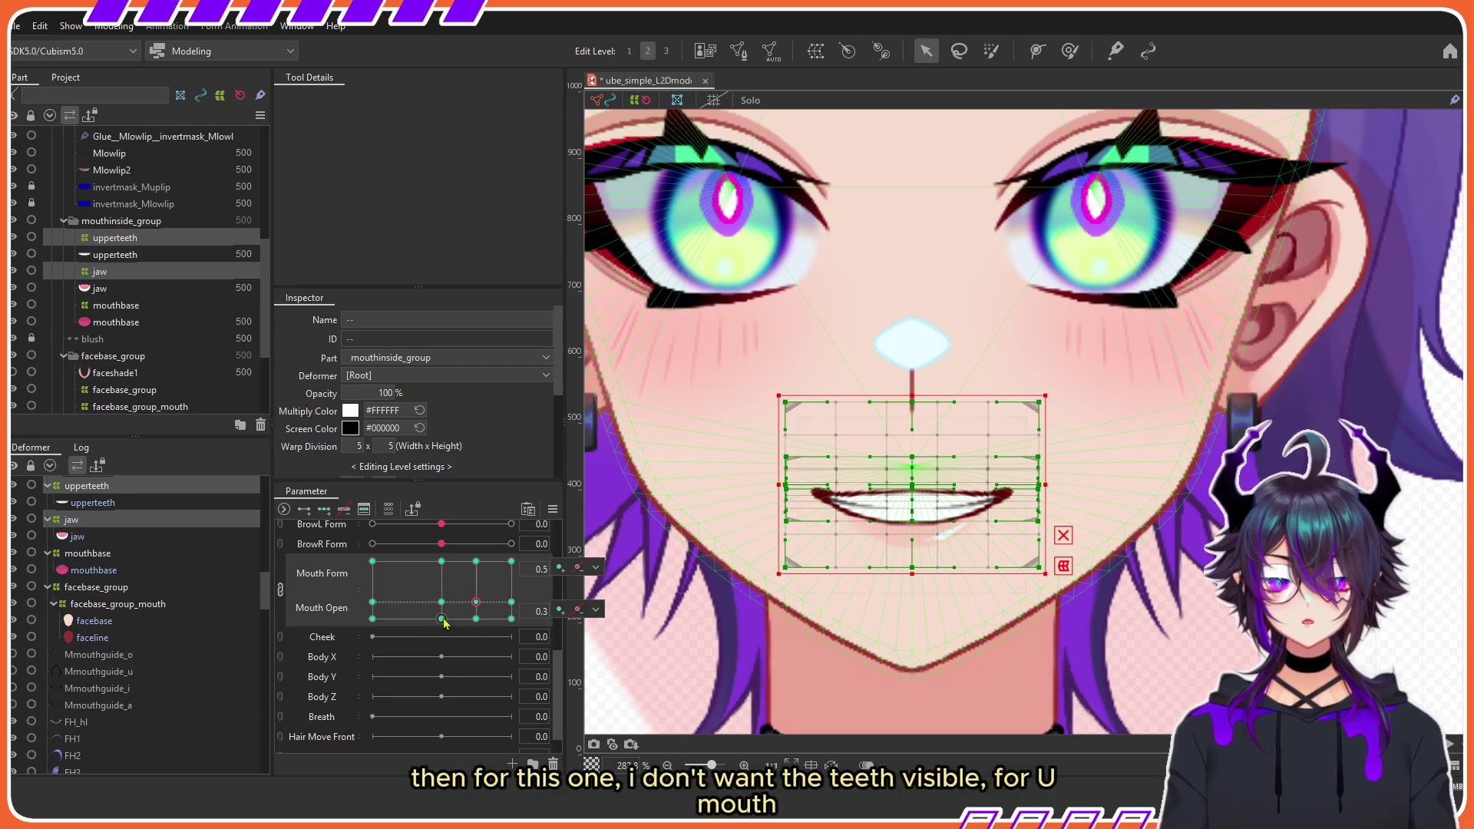
# Step: At Mouth Form 0.0 and Mouth Open 0.3, raise the upperteeth warp and lower the jaw warp to hide the teeth
pyautogui.click(442, 602)
pyautogui.click(441, 619)
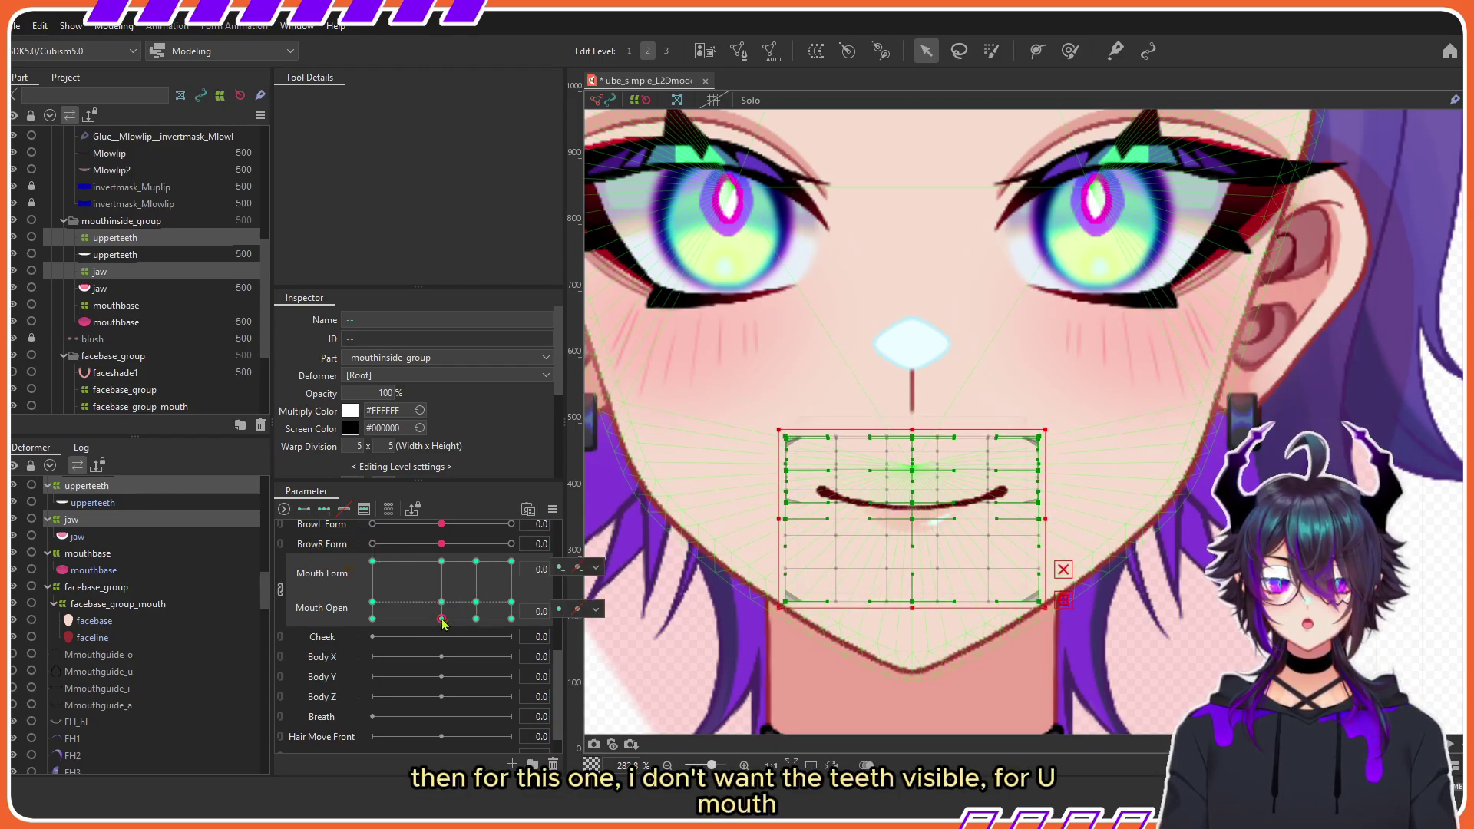
pyautogui.click(443, 603)
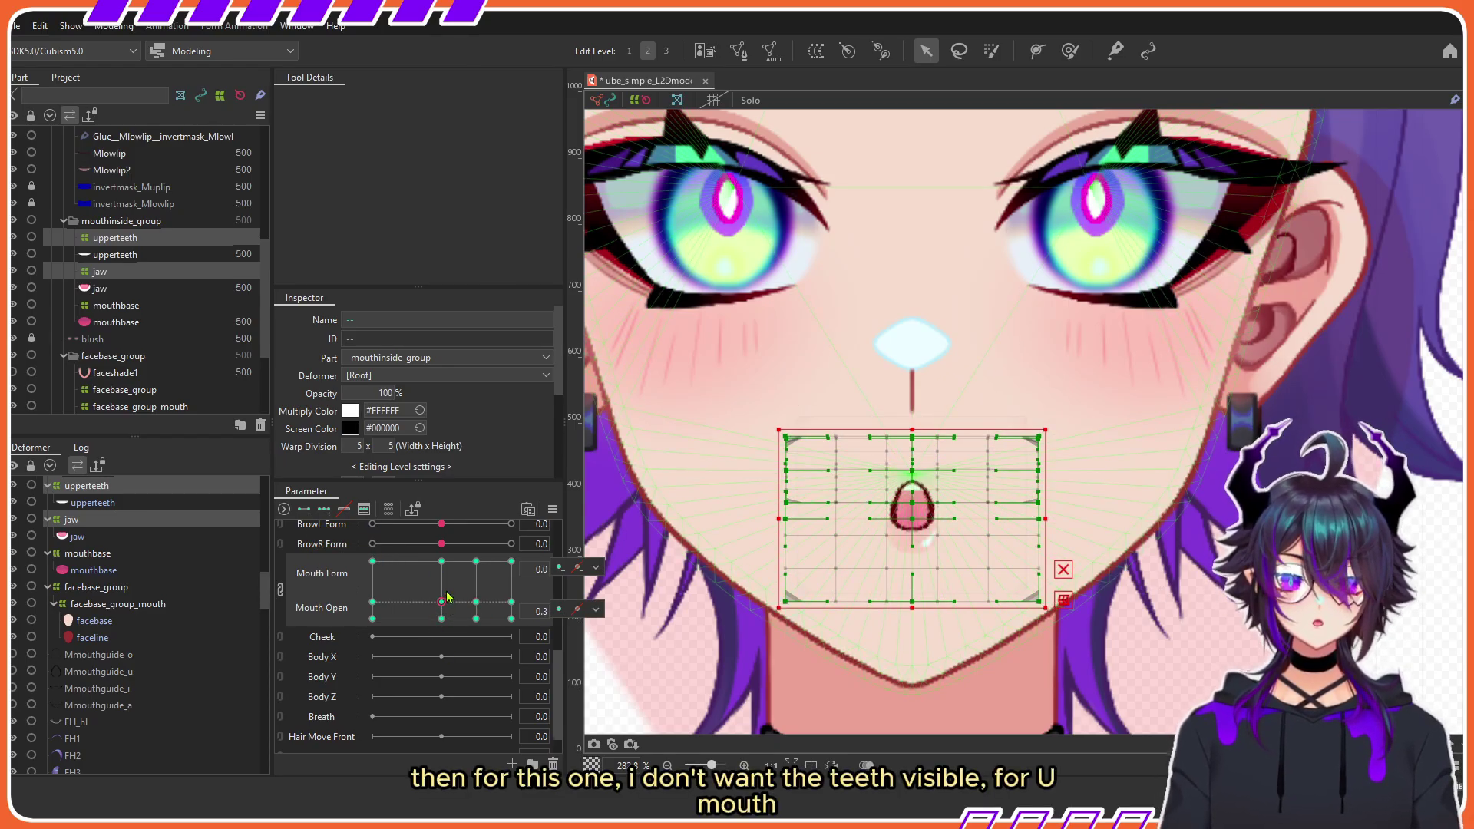
pyautogui.click(115, 238)
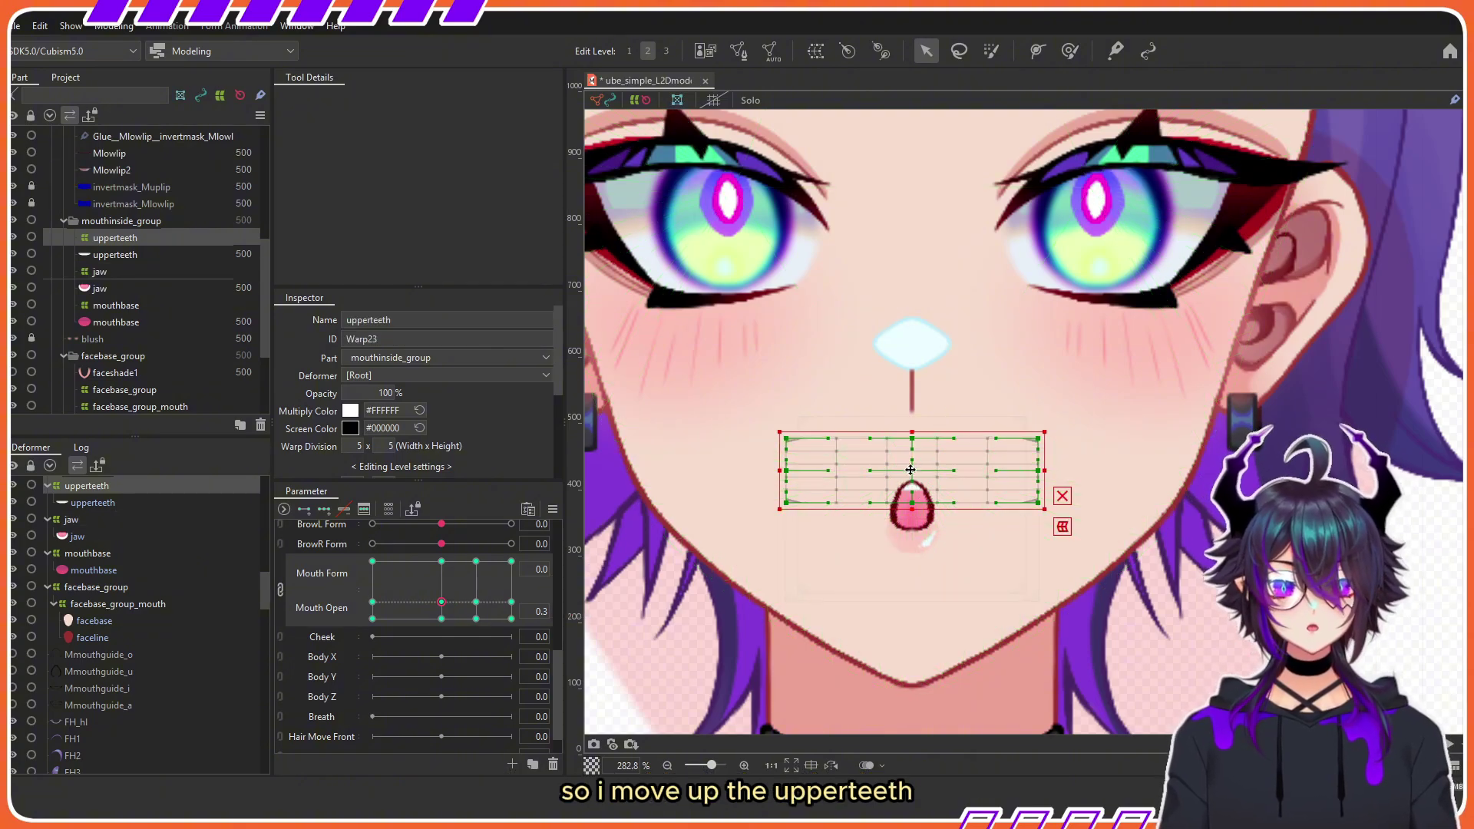
pyautogui.moveTo(911, 470); pyautogui.dragTo(911, 449)
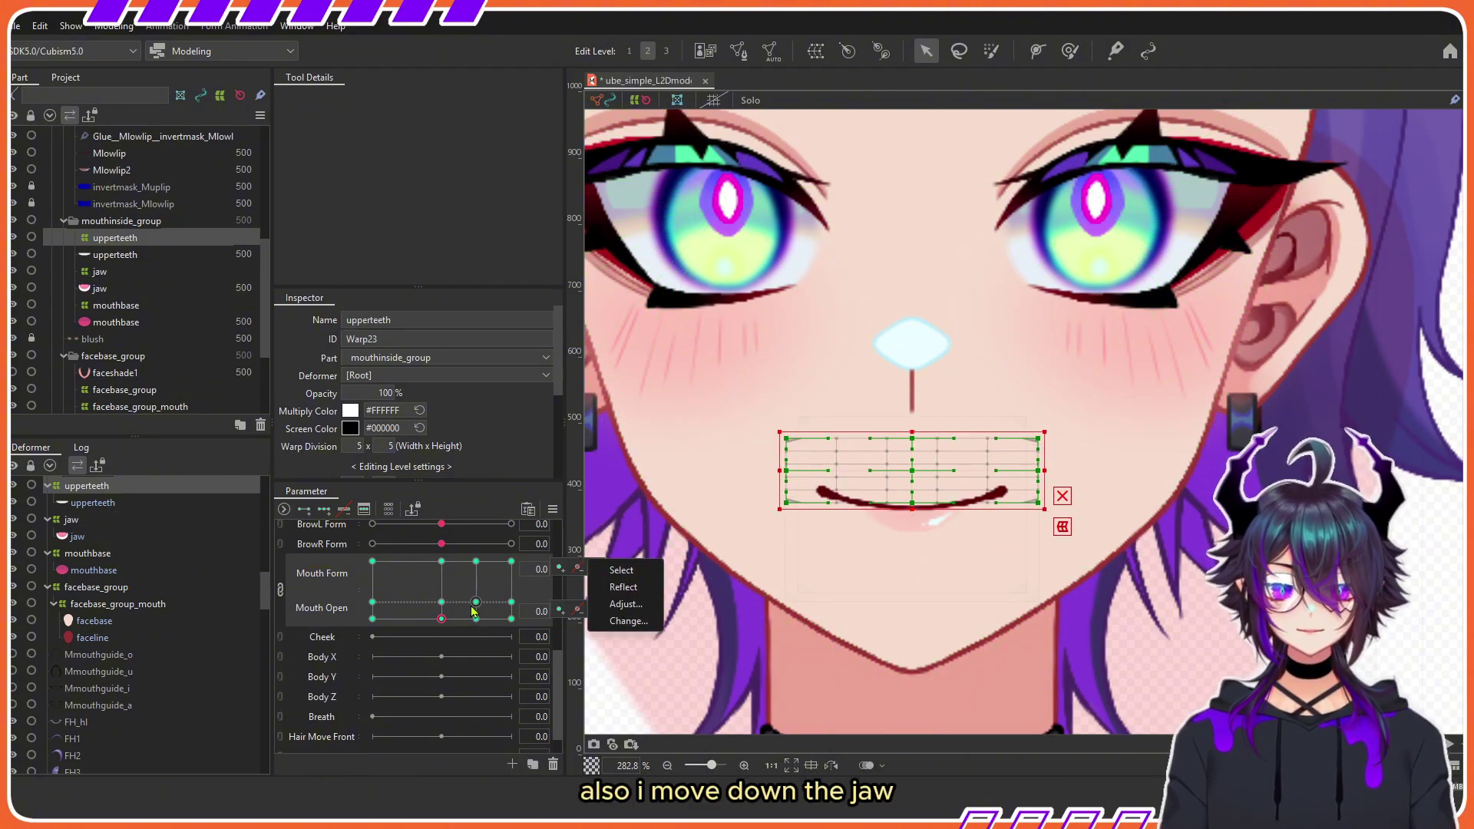
pyautogui.rightClick(442, 600)
pyautogui.rightClick(443, 614)
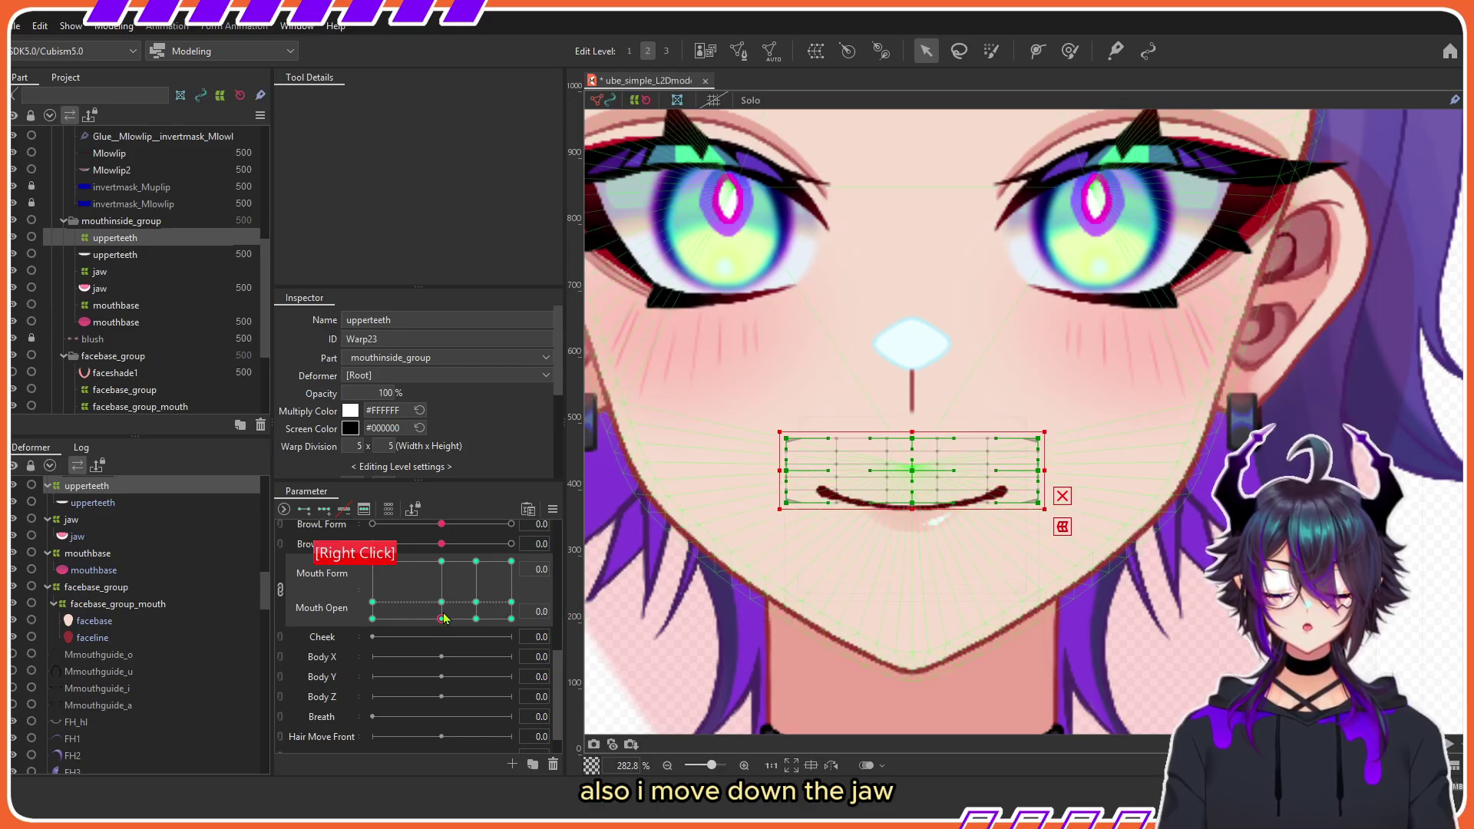
pyautogui.click(102, 272)
pyautogui.moveTo(912, 517); pyautogui.dragTo(911, 528)
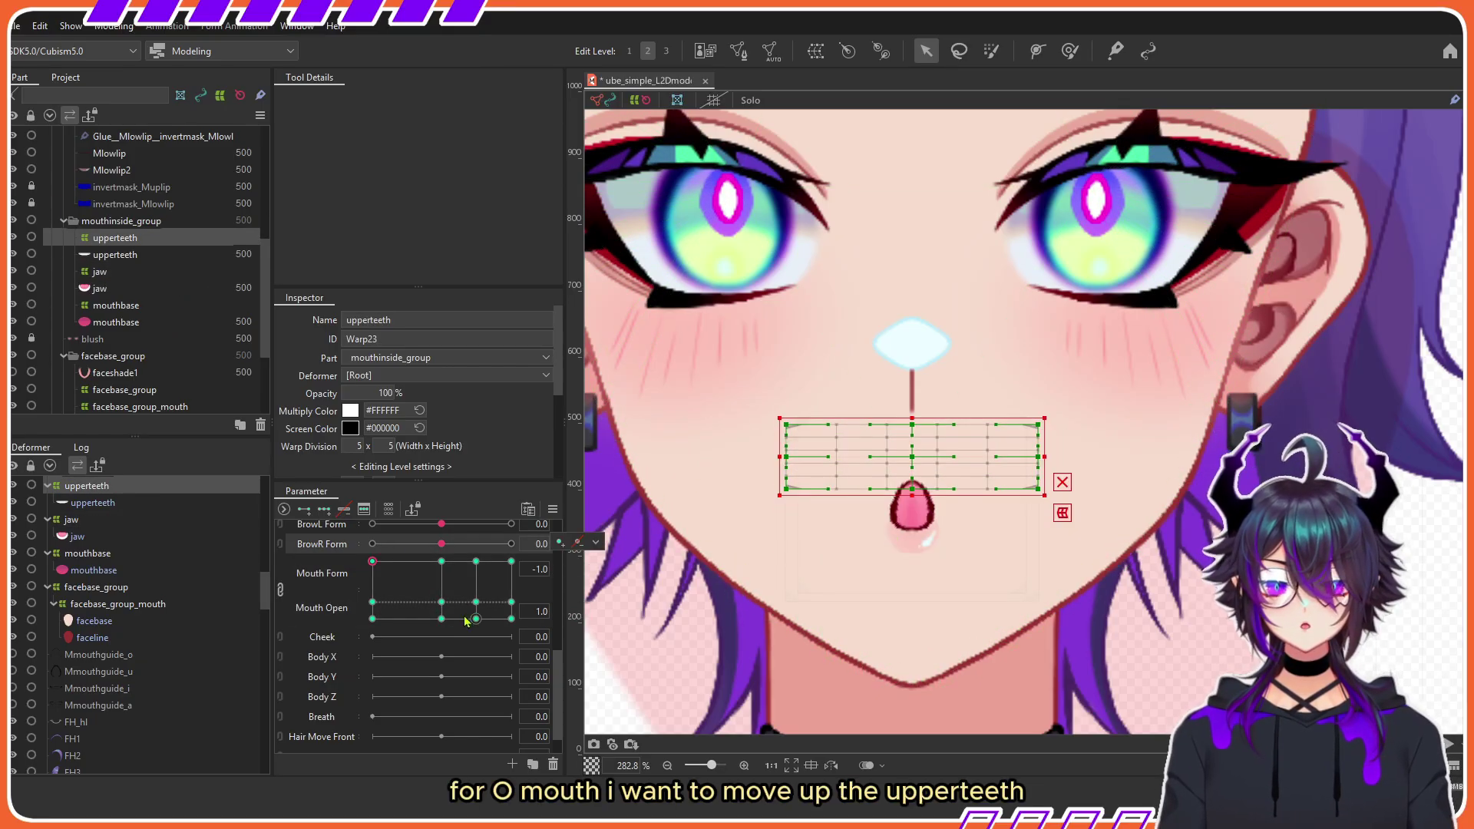
# Step: At Mouth Form 0.0 and Mouth Open 1.0, raise the upperteeth warp and lower the jaw warp for the O mouth
pyautogui.rightClick(441, 558)
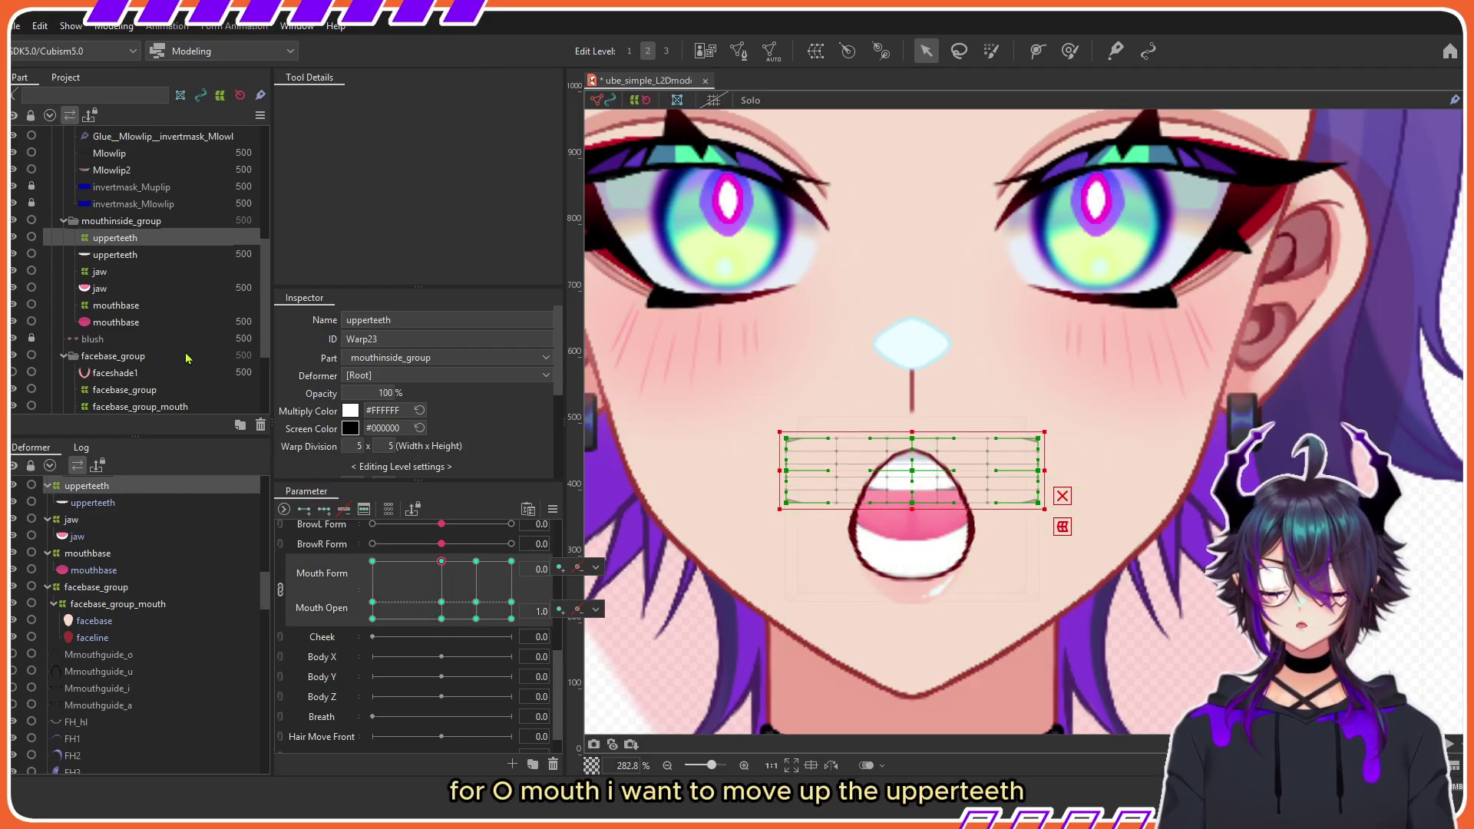
pyautogui.click(98, 272)
pyautogui.click(106, 244)
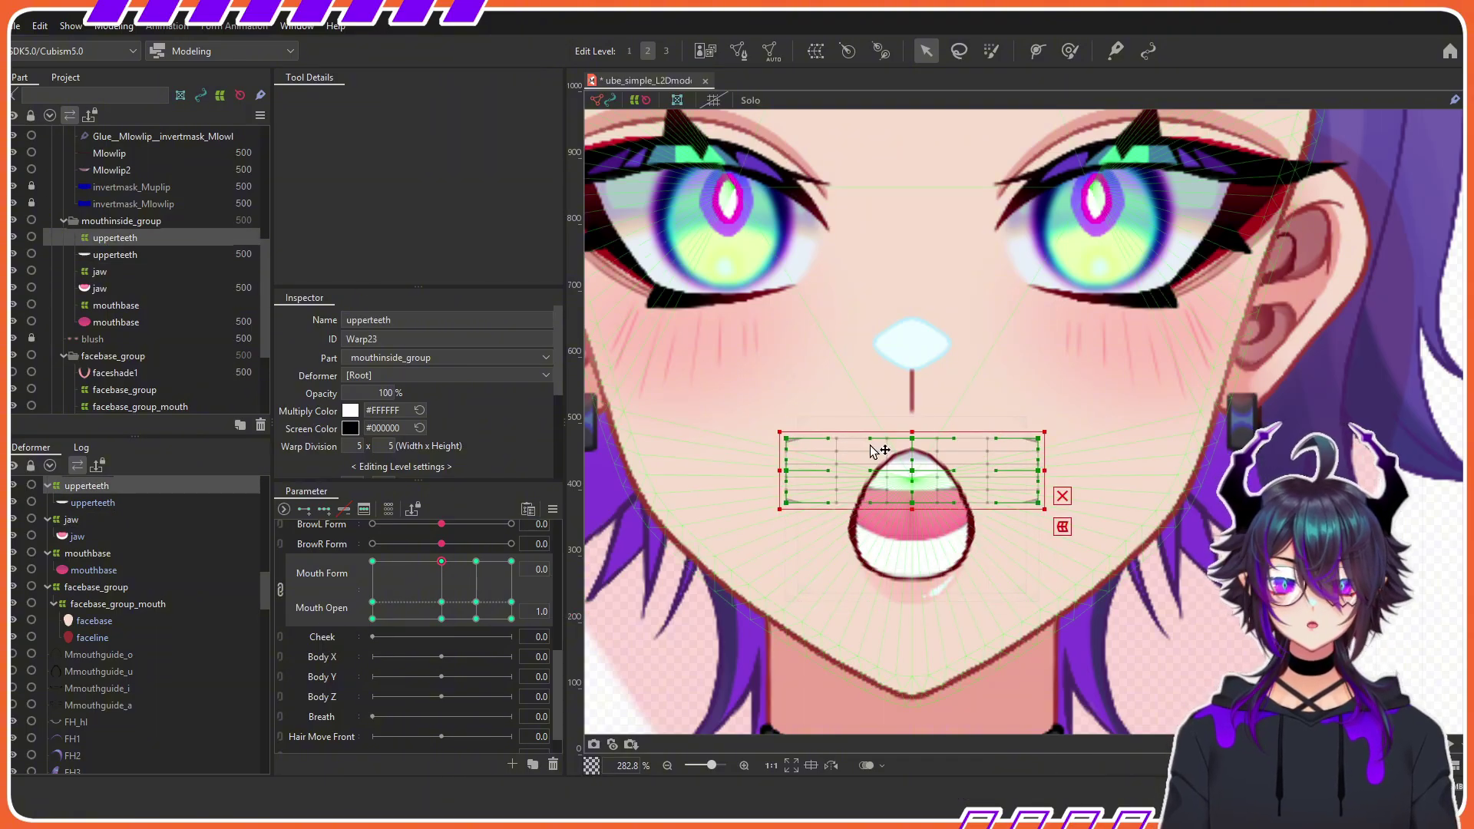
pyautogui.moveTo(921, 472); pyautogui.dragTo(921, 451)
pyautogui.click(99, 272)
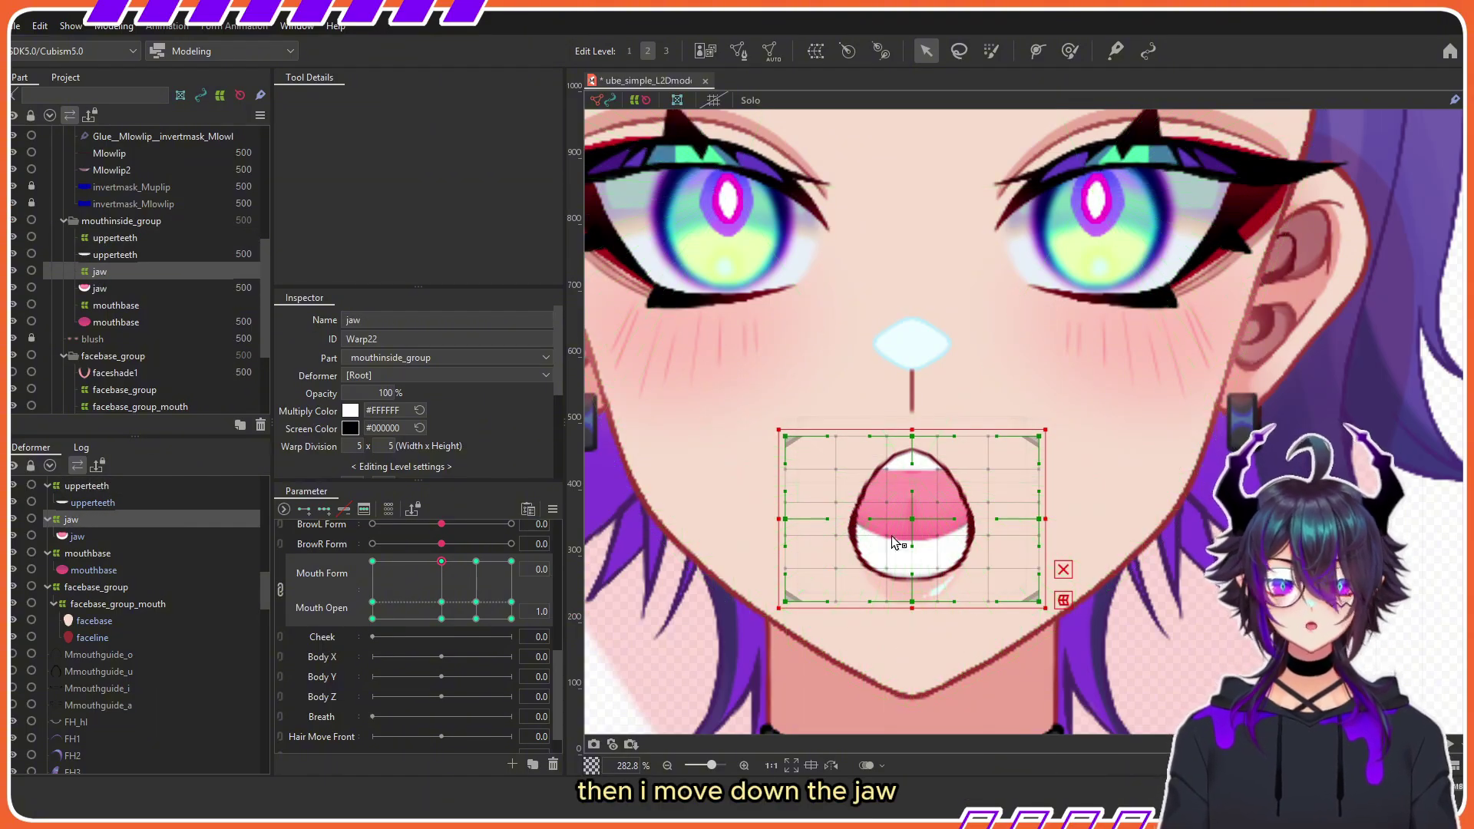
pyautogui.moveTo(912, 519); pyautogui.dragTo(912, 547)
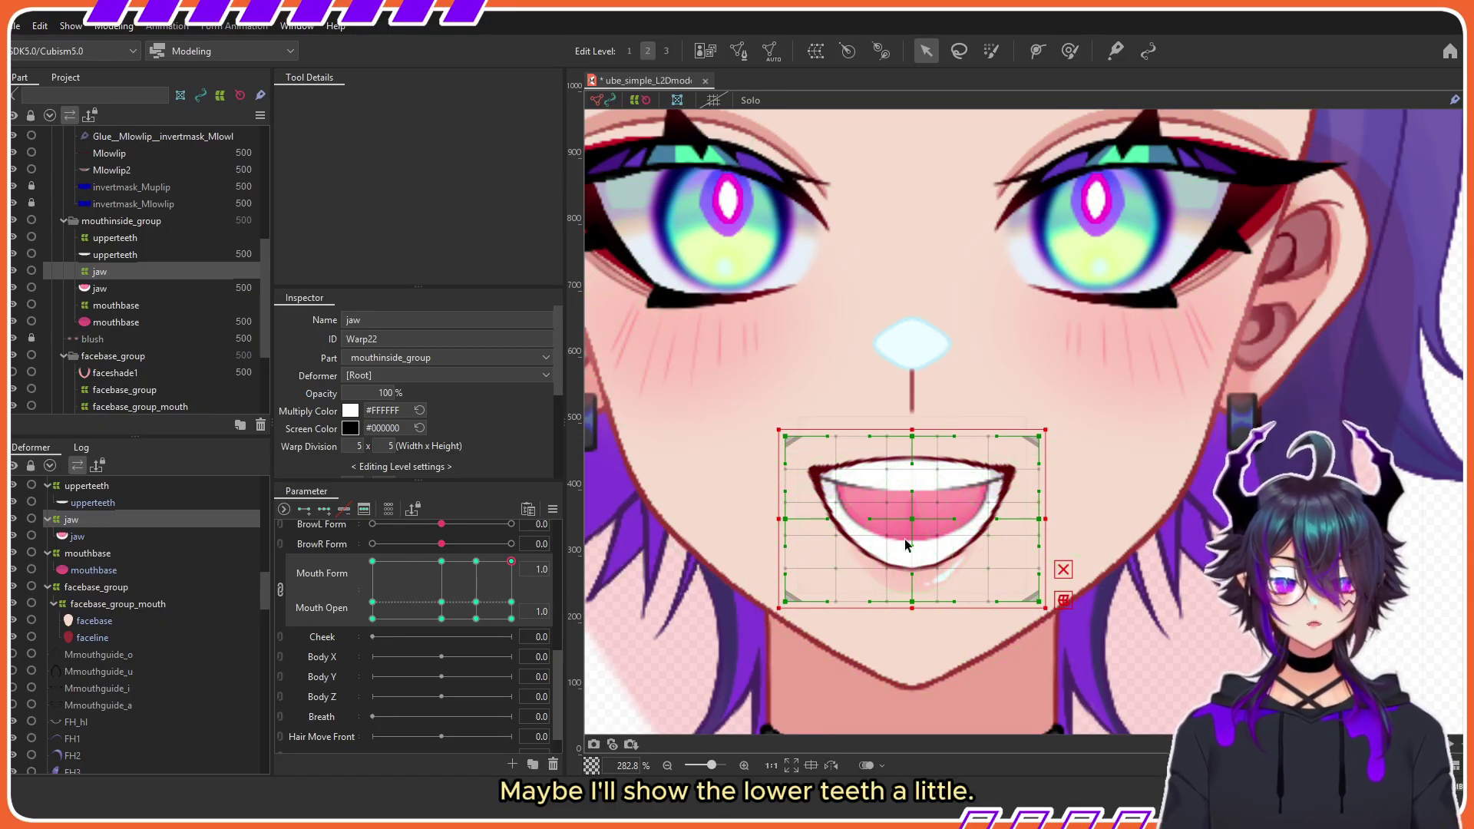
# Step: At Mouth Form 1.0 and Mouth Open 1.0, lower the jaw warp slightly and raise the upperteeth warp a little
pyautogui.scroll(3, 905, 545)
pyautogui.moveTo(919, 520); pyautogui.dragTo(920, 535)
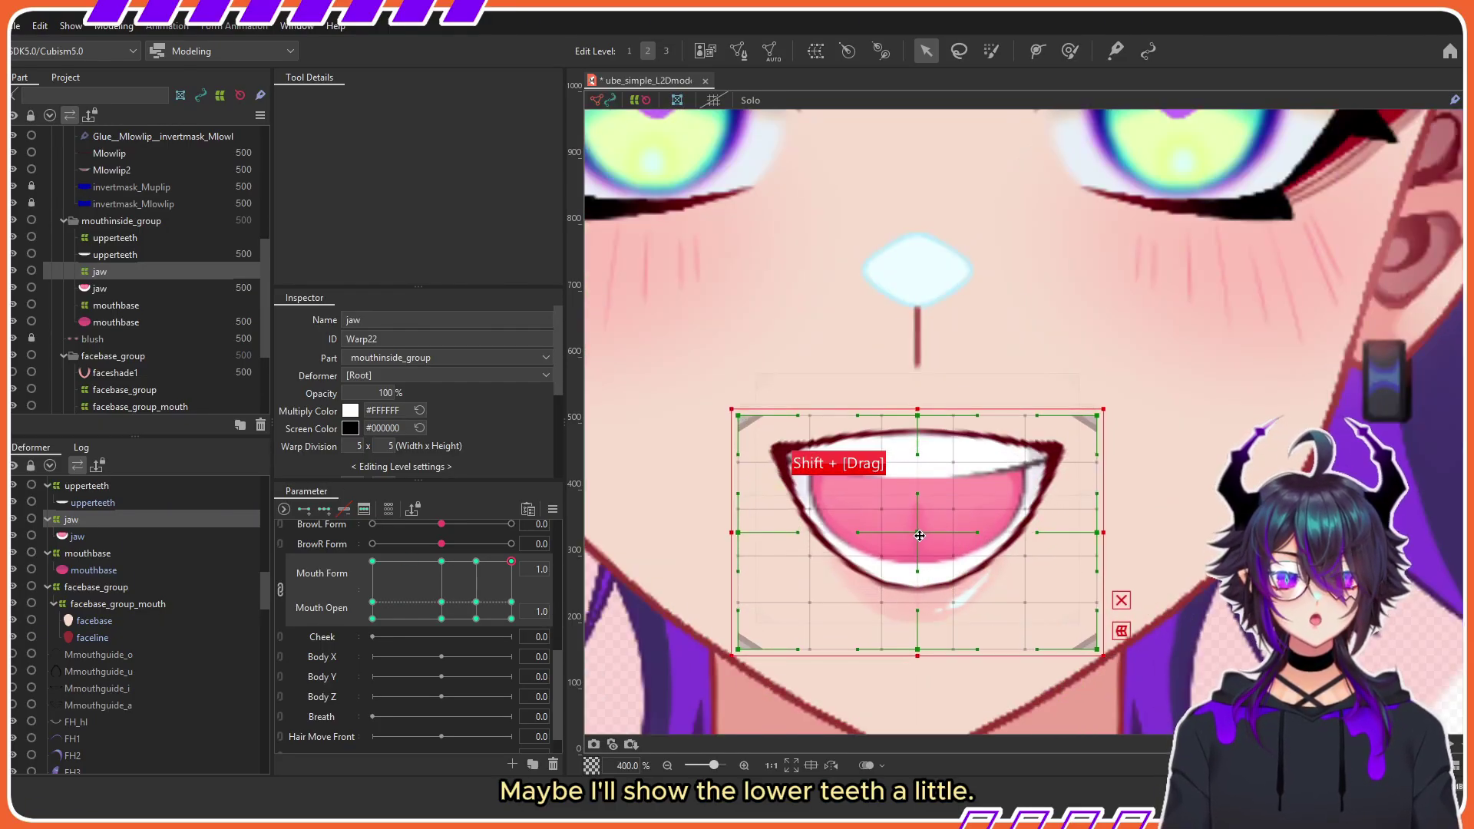
pyautogui.click(135, 241)
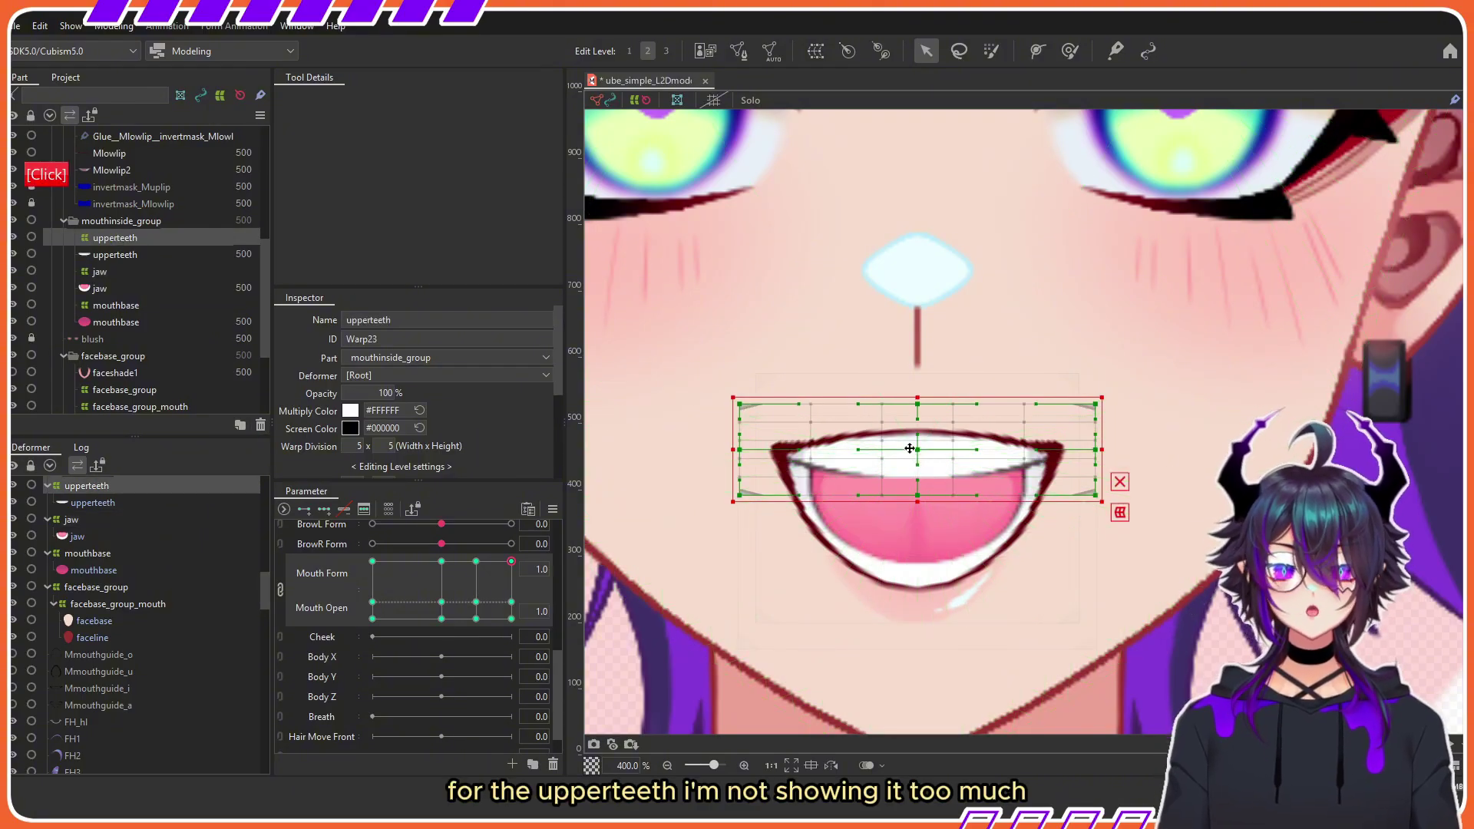
pyautogui.moveTo(910, 449); pyautogui.dragTo(910, 437)
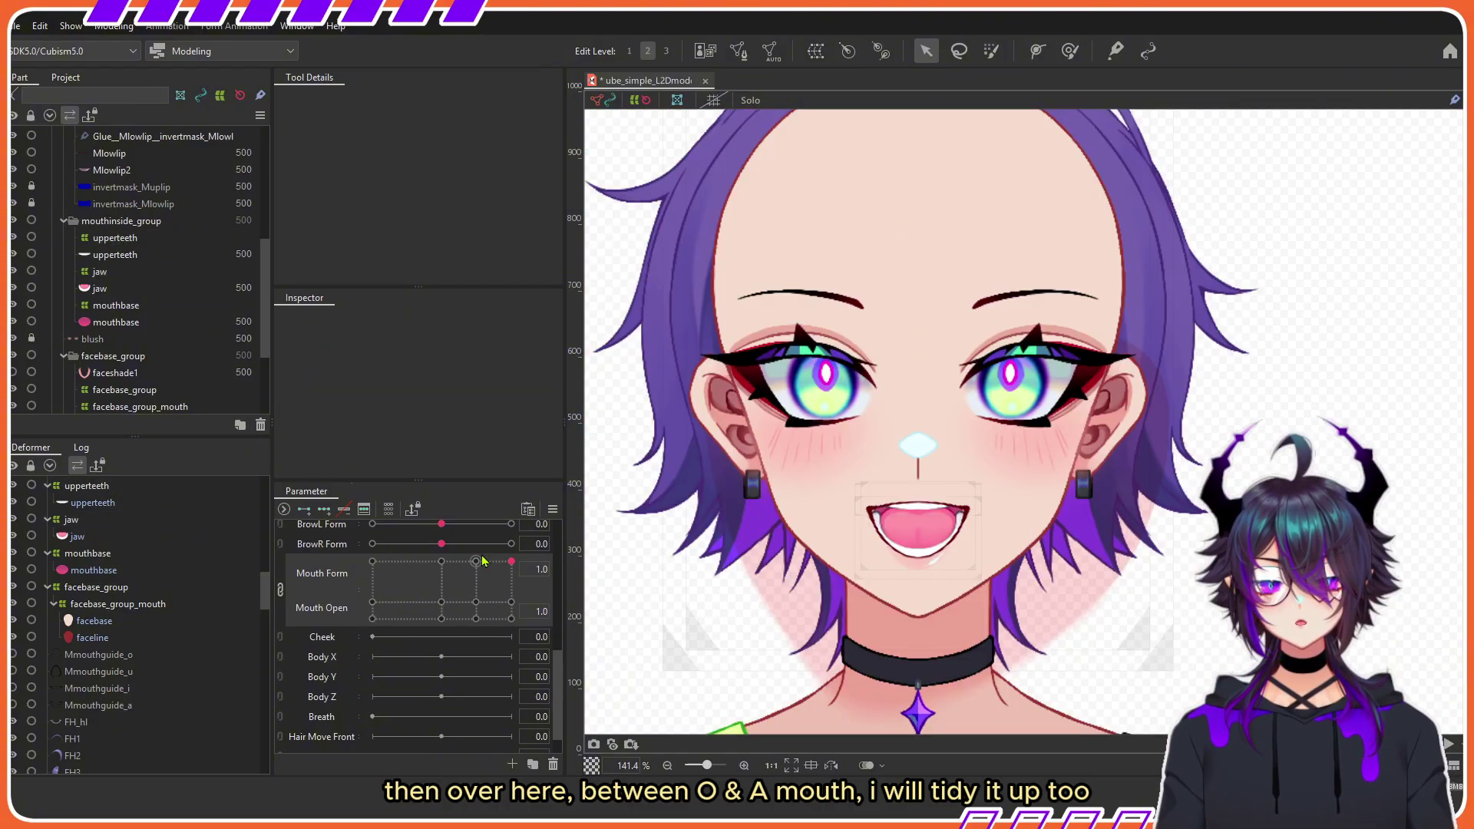
# Step: Raise the upperteeth warp at Mouth Form 0.5 and Mouth Open 1.0 to match the neighbouring O and A mouth shapes
pyautogui.rightClick(476, 561)
pyautogui.scroll(2, 949, 537)
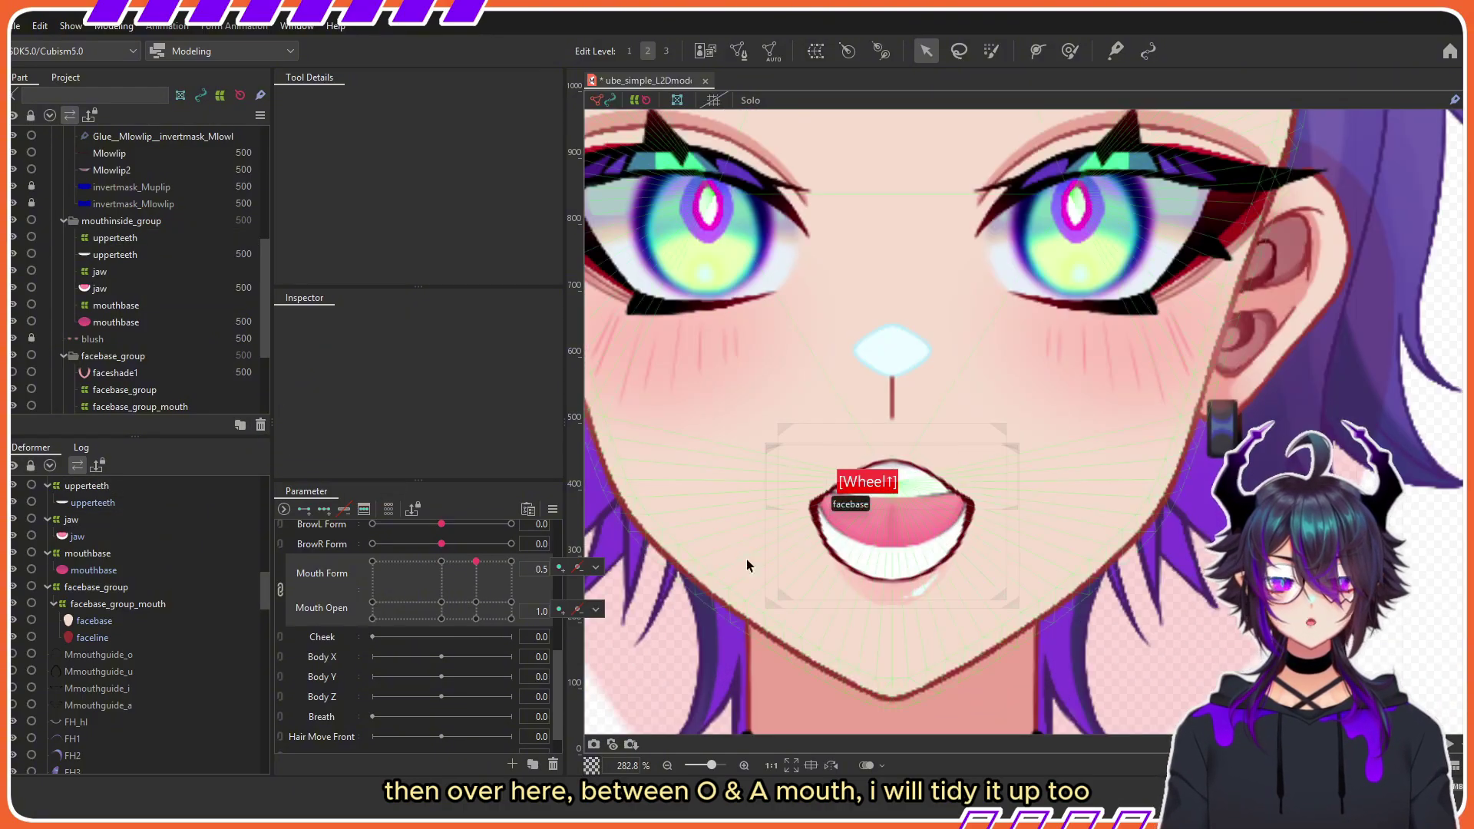
pyautogui.rightClick(441, 562)
pyautogui.rightClick(512, 561)
pyautogui.rightClick(476, 561)
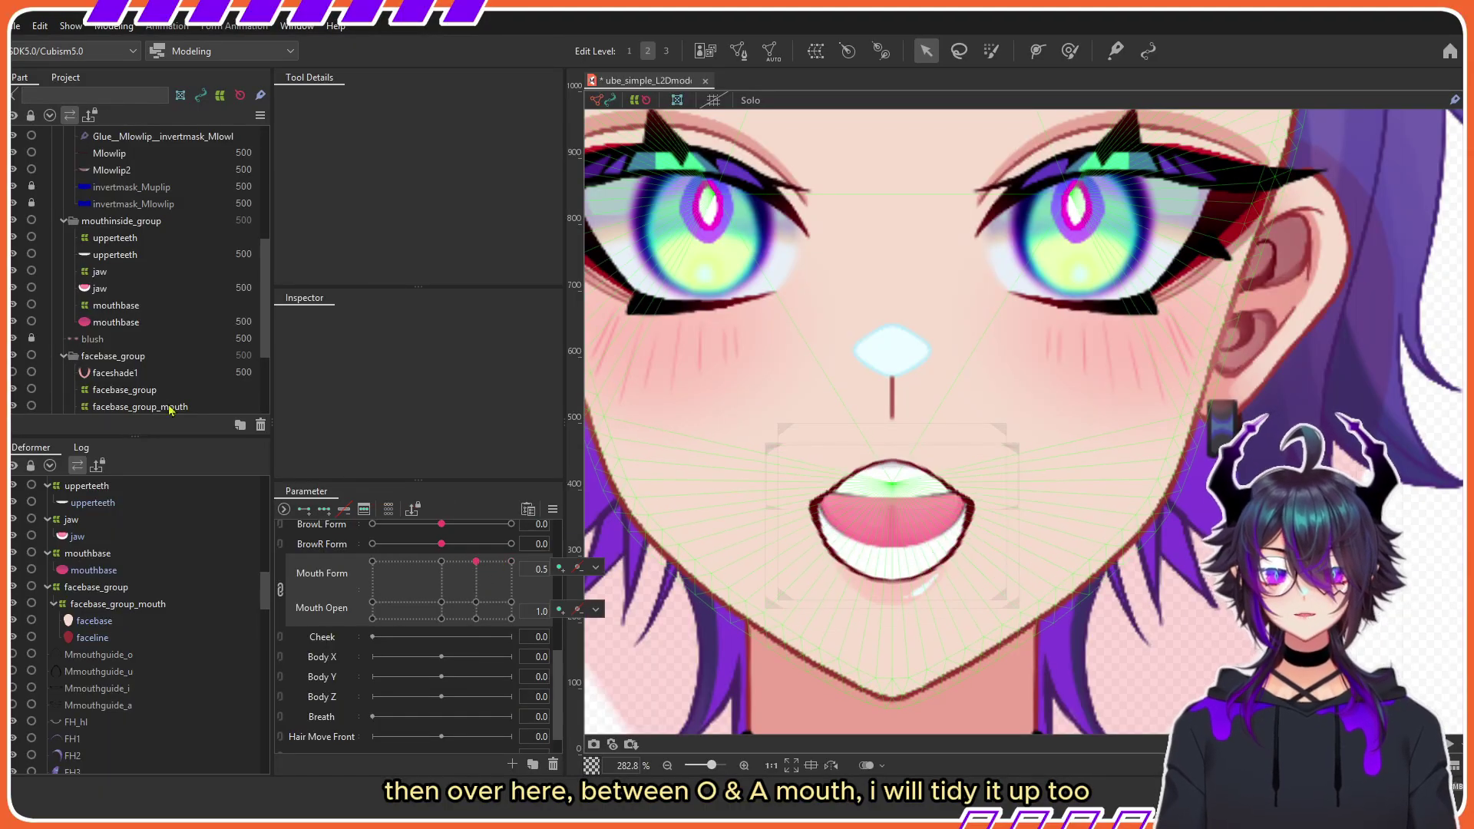
pyautogui.click(115, 239)
pyautogui.click(512, 562)
pyautogui.click(476, 561)
pyautogui.click(511, 561)
pyautogui.click(470, 546)
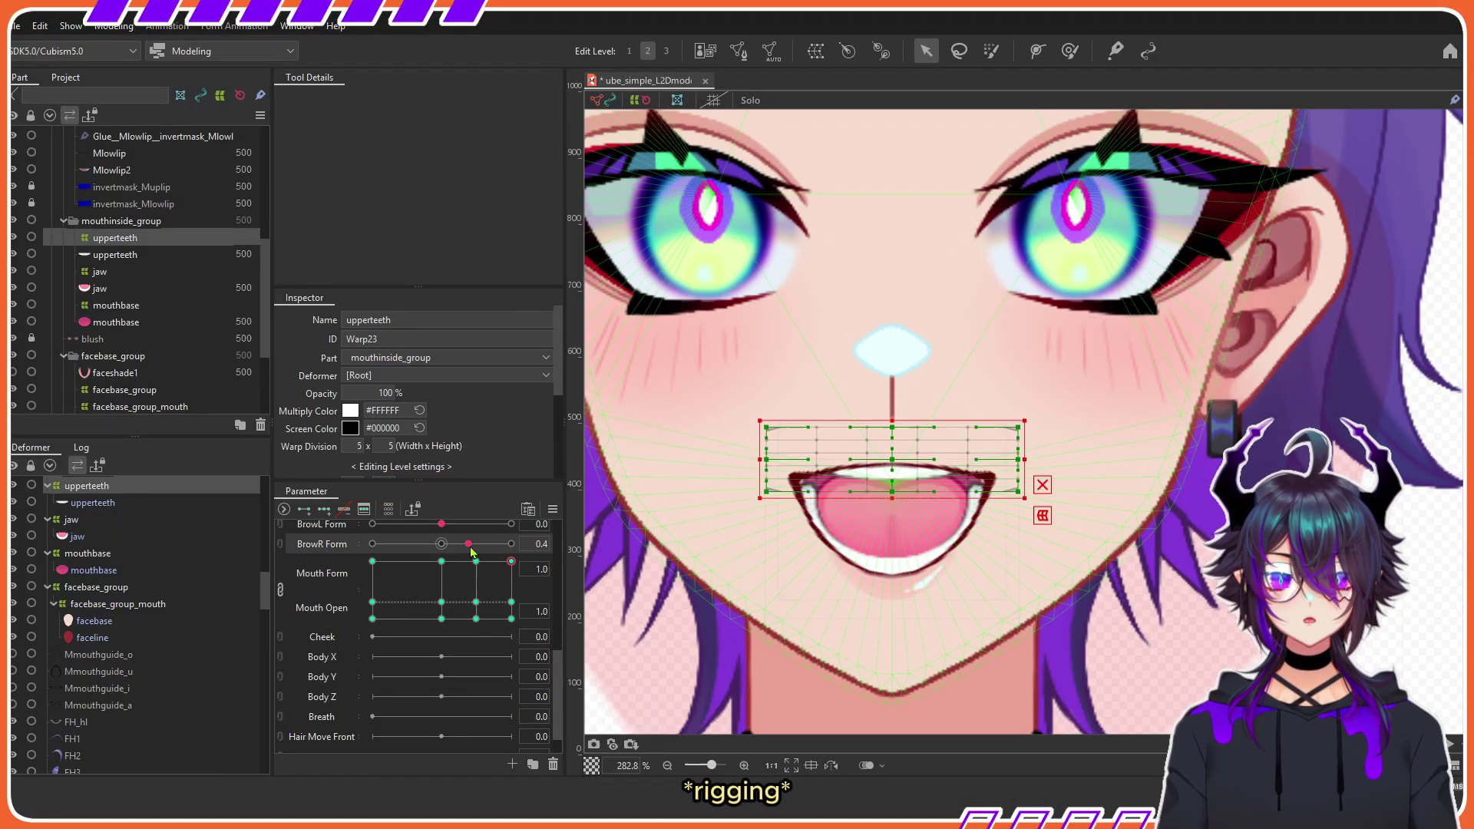
pyautogui.rightClick(468, 545)
pyautogui.moveTo(475, 562)
pyautogui.mouseDown()
pyautogui.moveTo(443, 561)
pyautogui.moveTo(476, 562)
pyautogui.mouseUp()
# Step: Lower the jaw warp at Mouth Form 0.5 and Mouth Open 1.0 and check the blend between the O and A mouths
pyautogui.click(896, 528)
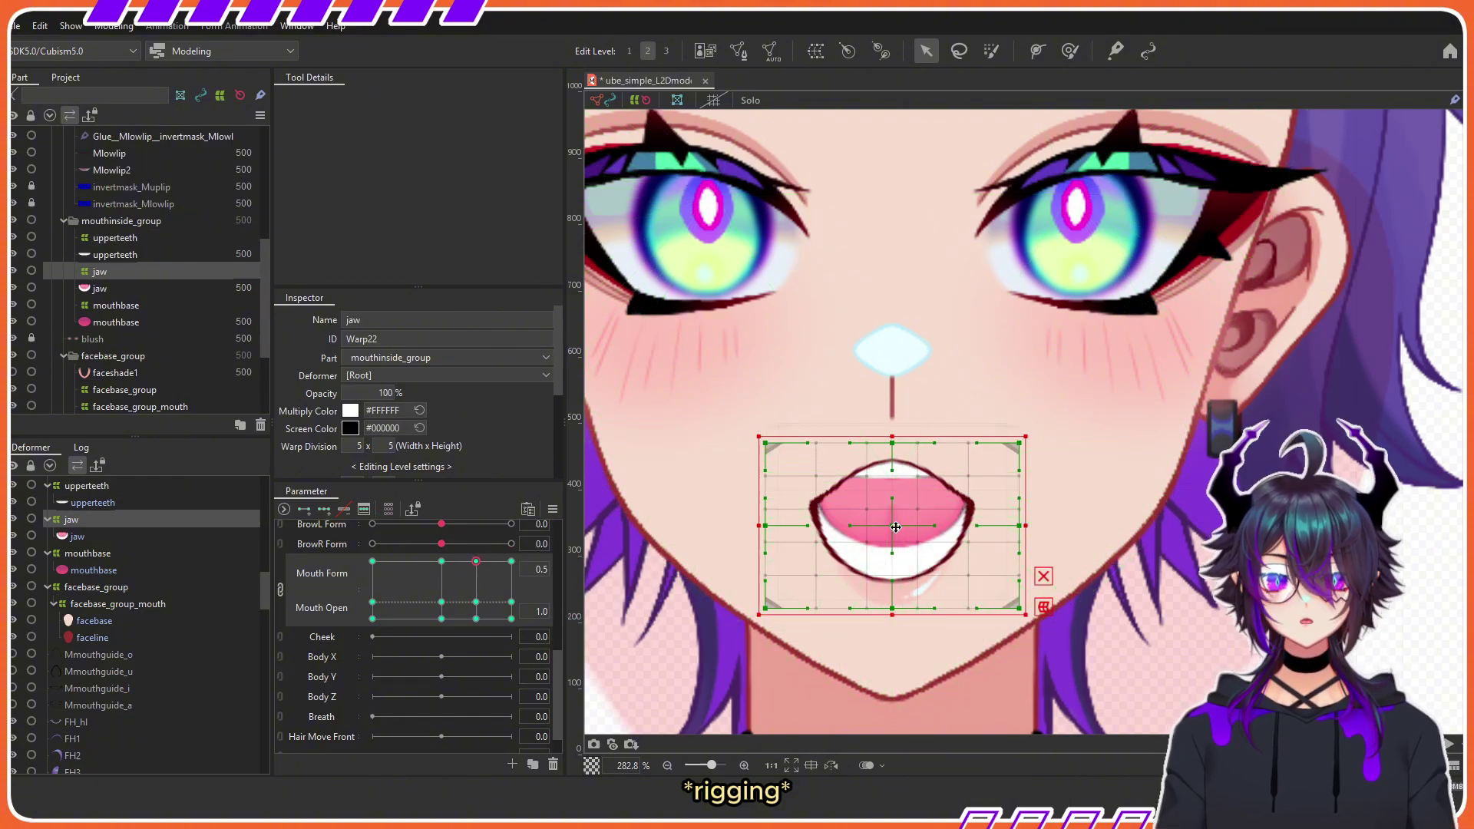
pyautogui.rightClick(512, 561)
pyautogui.moveTo(896, 528)
pyautogui.mouseDown()
pyautogui.moveTo(896, 562)
pyautogui.moveTo(893, 542)
pyautogui.mouseUp()
pyautogui.rightClick(476, 562)
pyautogui.rightClick(443, 562)
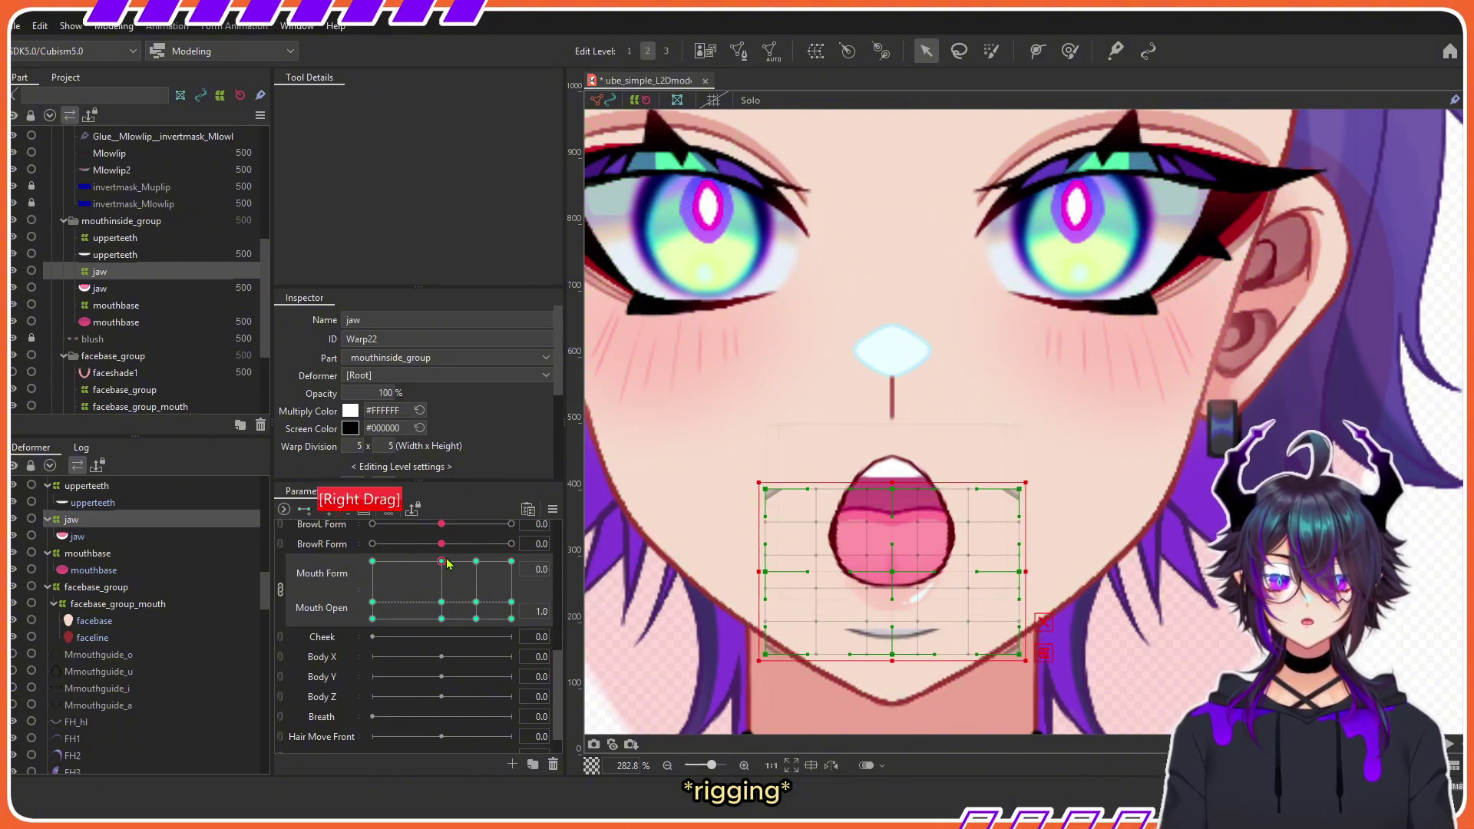
pyautogui.scroll(-5, 891, 537)
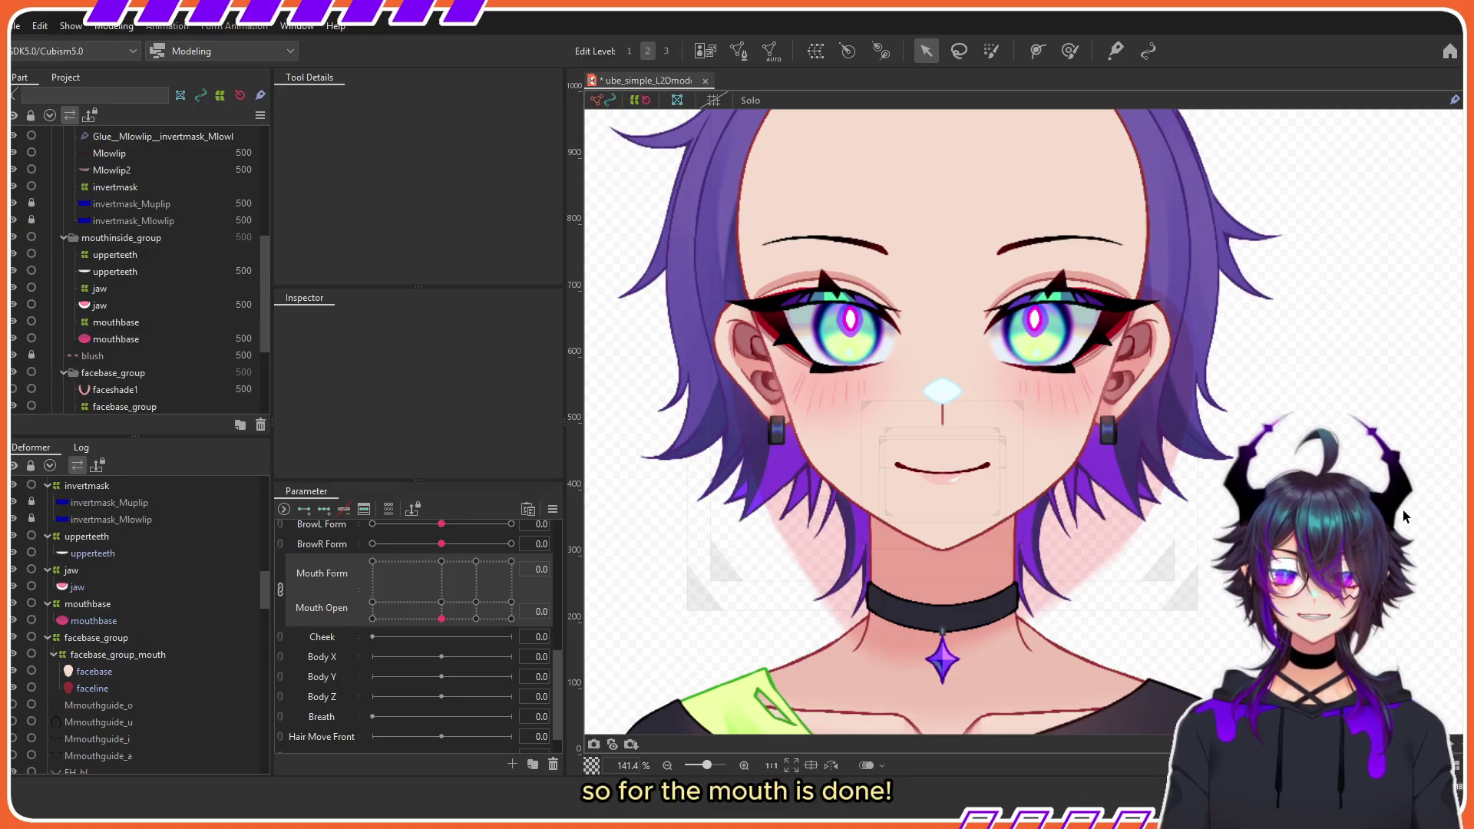